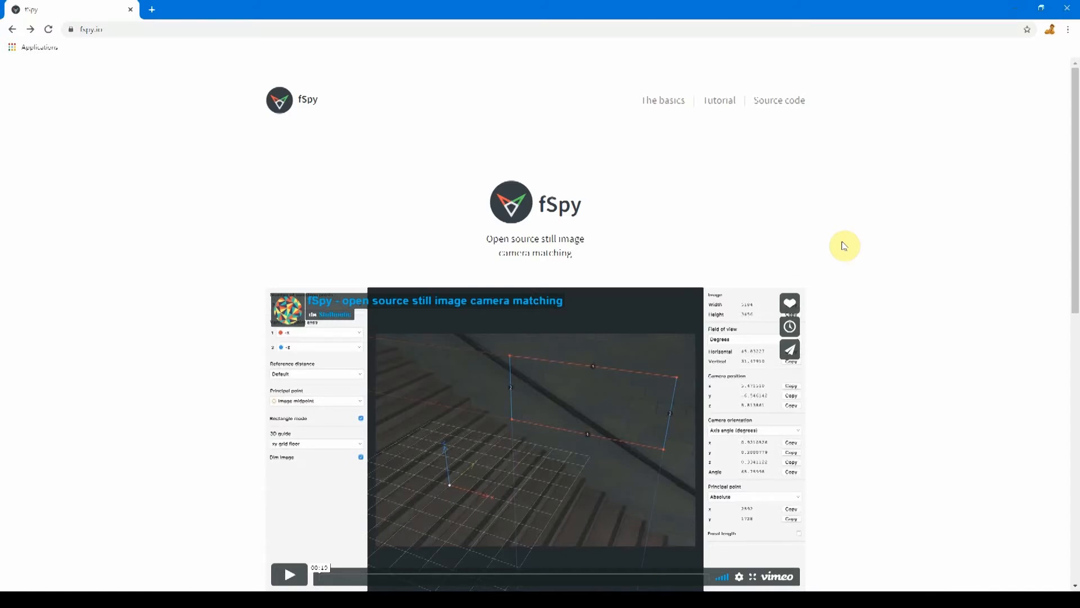
- Open the official fSpy importer add-on's GitHub repository from the fSpy website and download it as a ZIP
{"action": "scroll", "coordinate": [868, 203], "scroll_direction": "down", "scroll_amount": 10}
{"action": "left_click", "coordinate": [495, 279]}
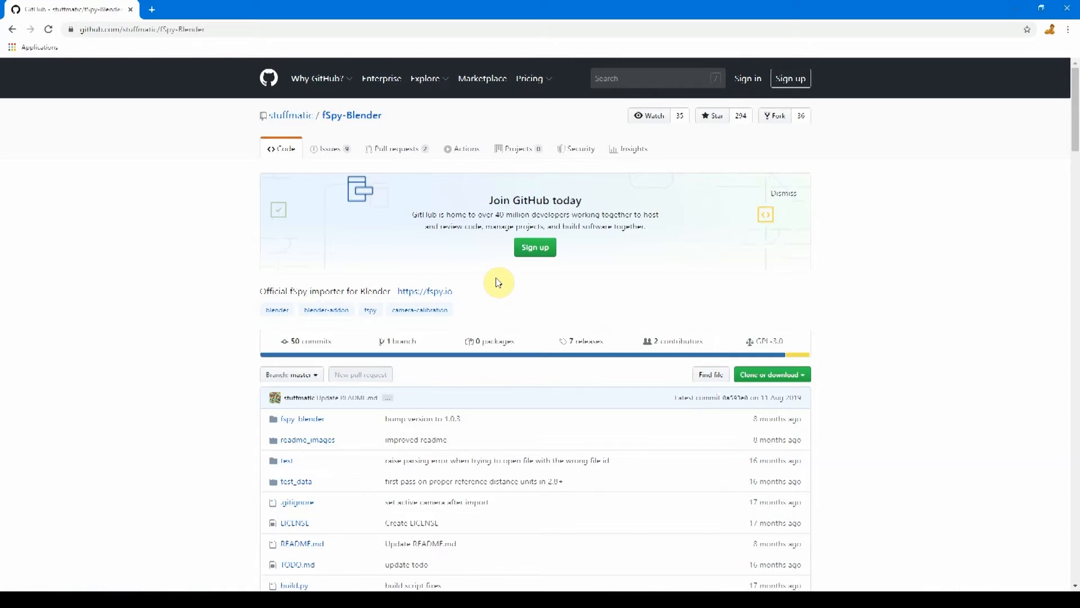
{"action": "left_click", "coordinate": [806, 378]}
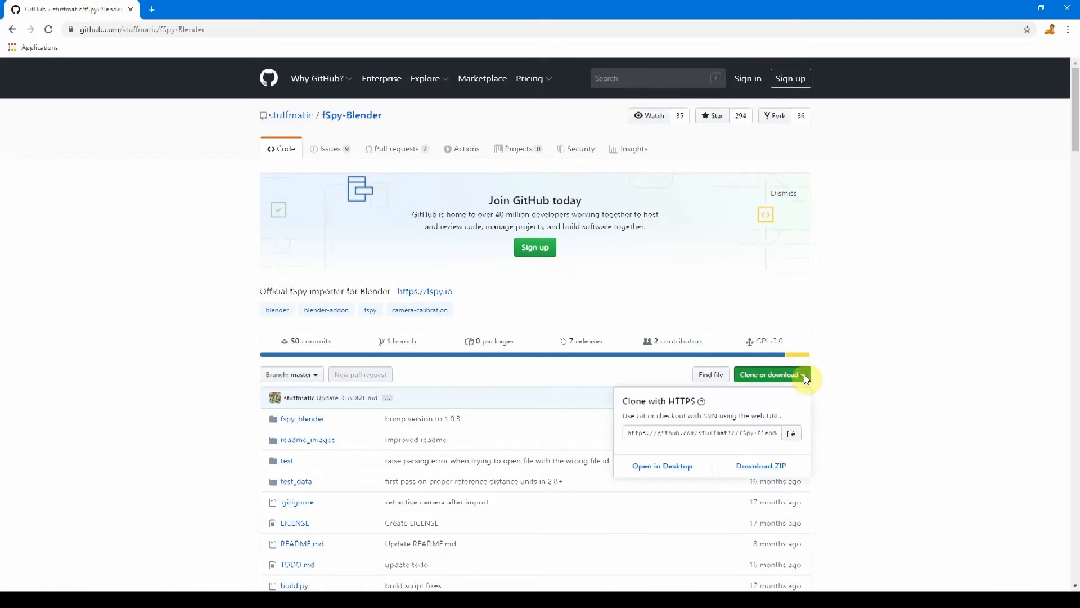
{"action": "left_click", "coordinate": [771, 471]}
{"action": "scroll", "coordinate": [887, 410], "scroll_direction": "down", "scroll_amount": 3}
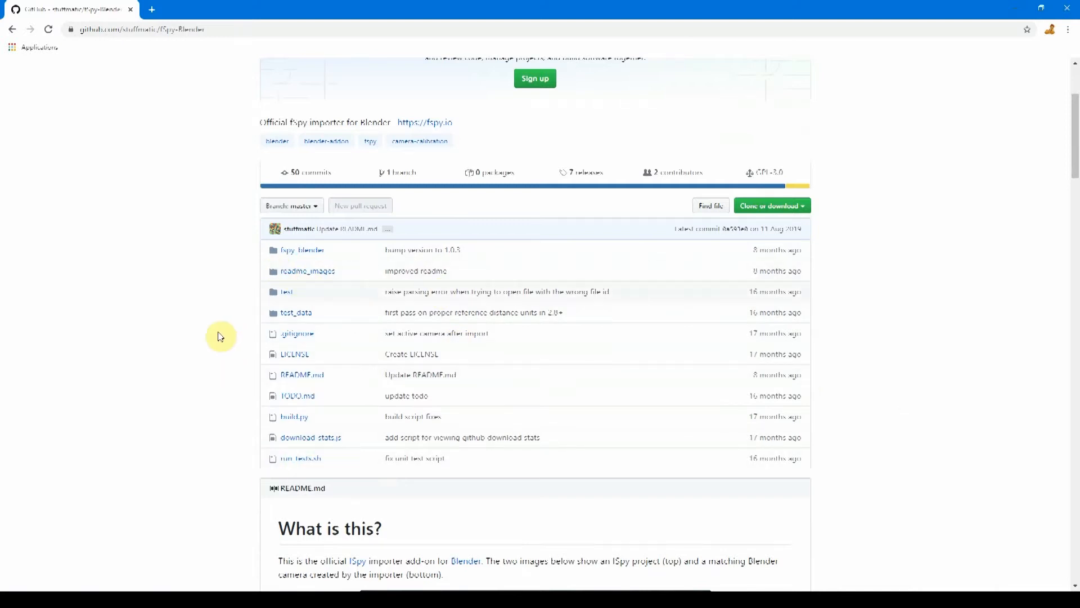
{"action": "left_click", "coordinate": [314, 251]}
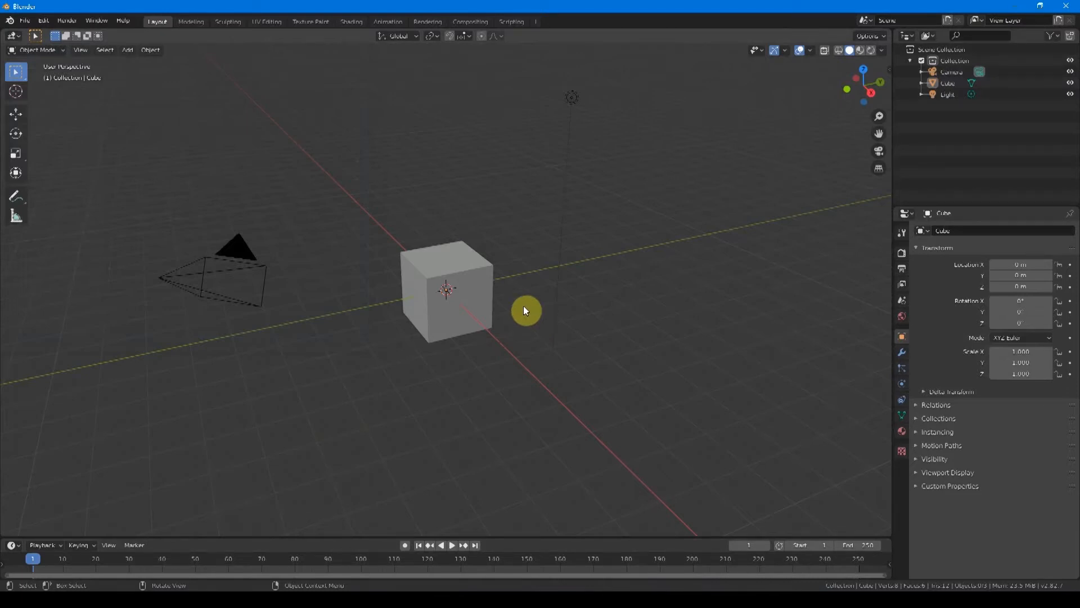
- In Blender, open the add-on preferences and search the add-ons for "fspy"
{"action": "left_click", "coordinate": [44, 20]}
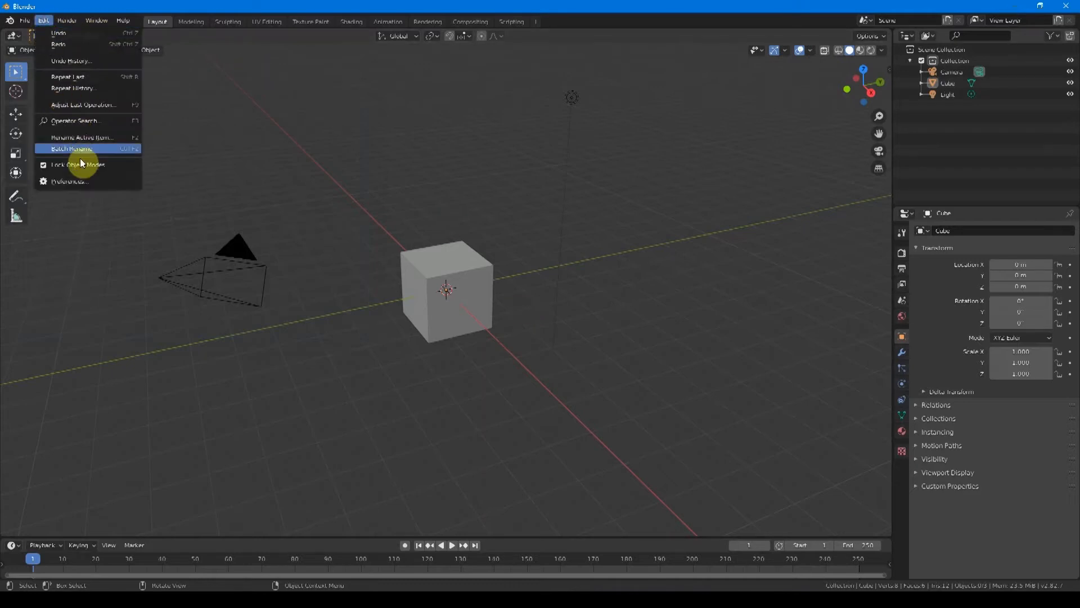
{"action": "left_click", "coordinate": [77, 180]}
{"action": "left_click", "coordinate": [309, 74]}
{"action": "type", "text": "fspy"}
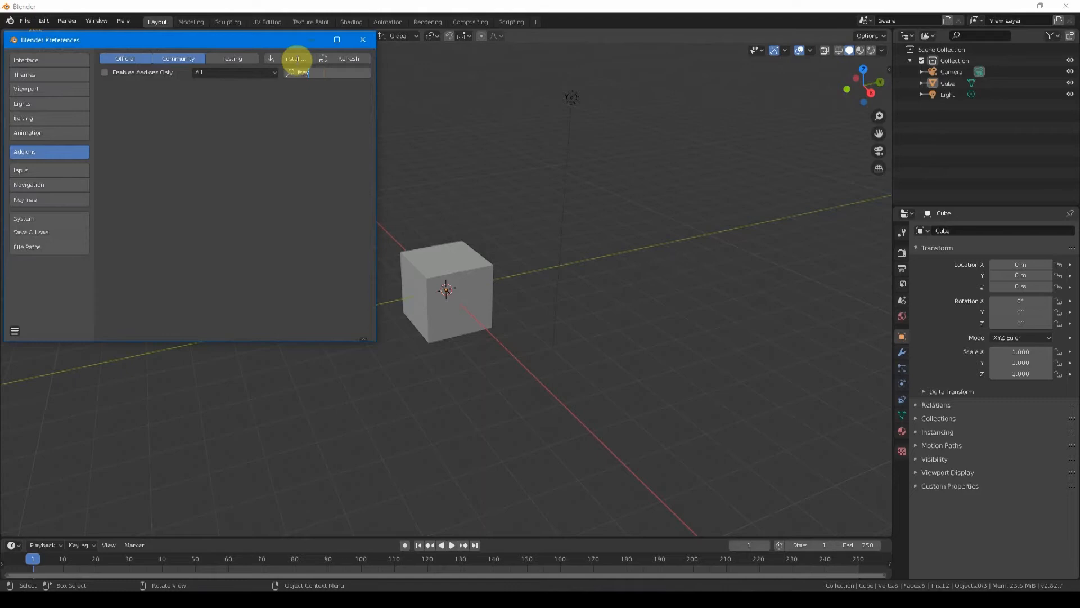
- Install the fSpy importer add-on from its folder under D:\BLENDER\ADDON
{"action": "left_click", "coordinate": [298, 60]}
{"action": "left_click", "coordinate": [292, 60]}
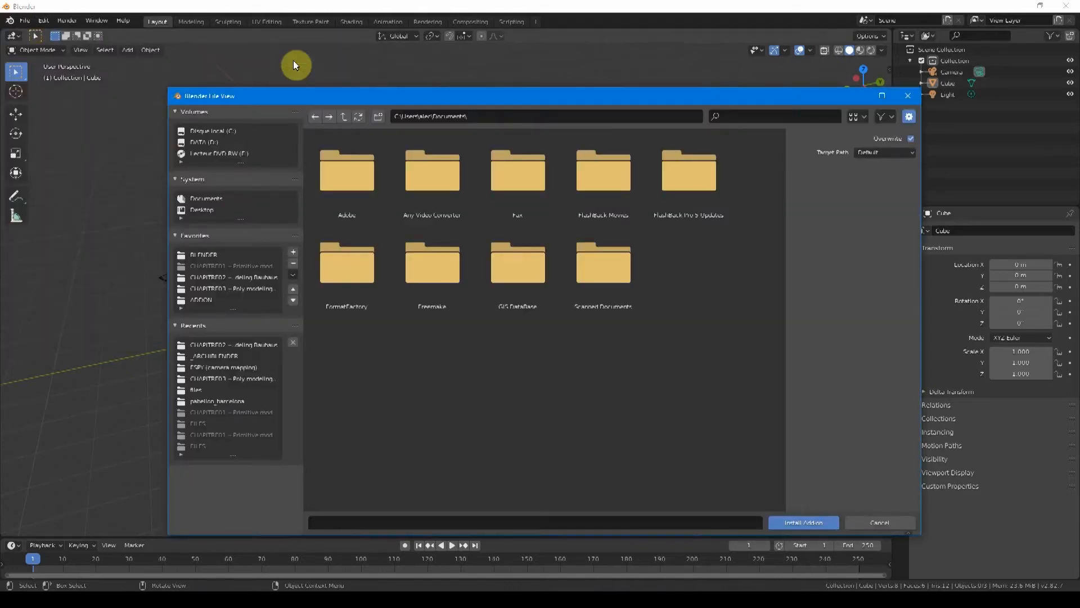
{"action": "left_click", "coordinate": [204, 303]}
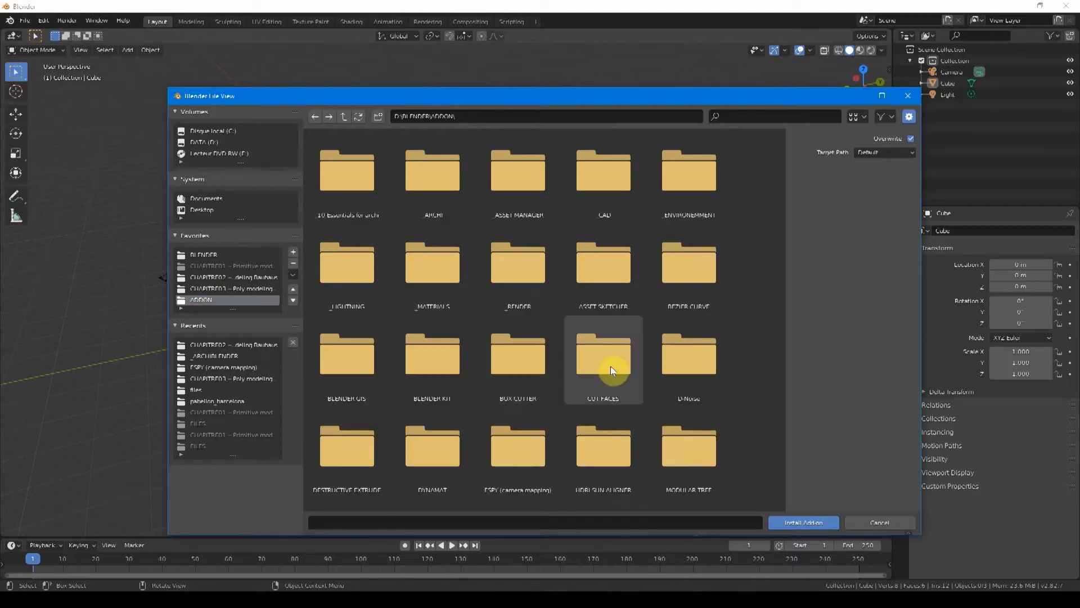
{"action": "double_click", "coordinate": [610, 366]}
{"action": "left_click", "coordinate": [518, 192]}
{"action": "left_click", "coordinate": [803, 522]}
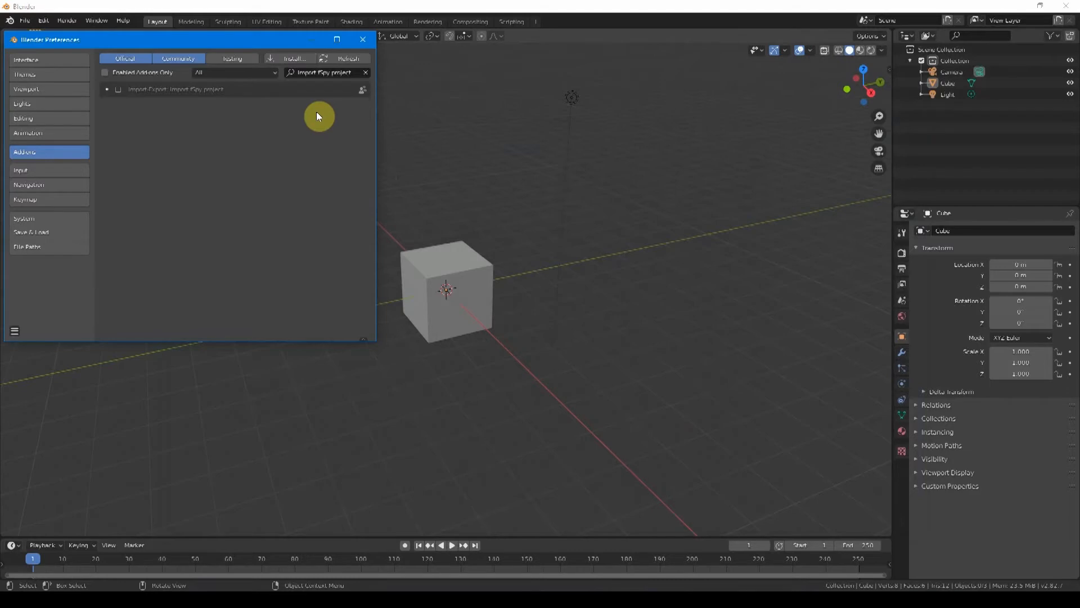
- Enable the Import fSpy project add-on, save the preferences and check the file import options
{"action": "left_click", "coordinate": [107, 90]}
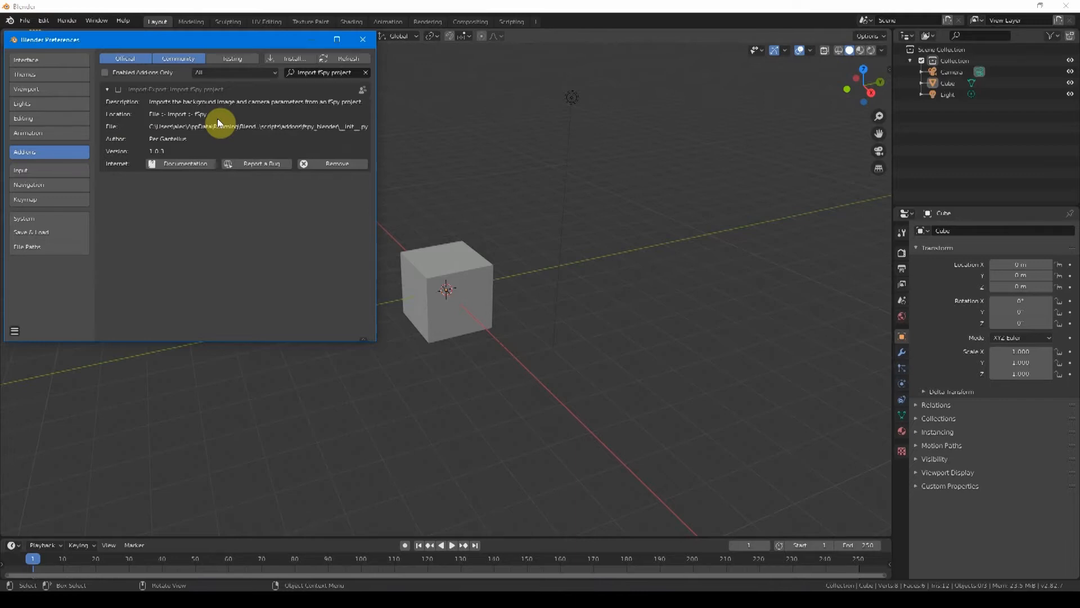
{"action": "left_click", "coordinate": [118, 89]}
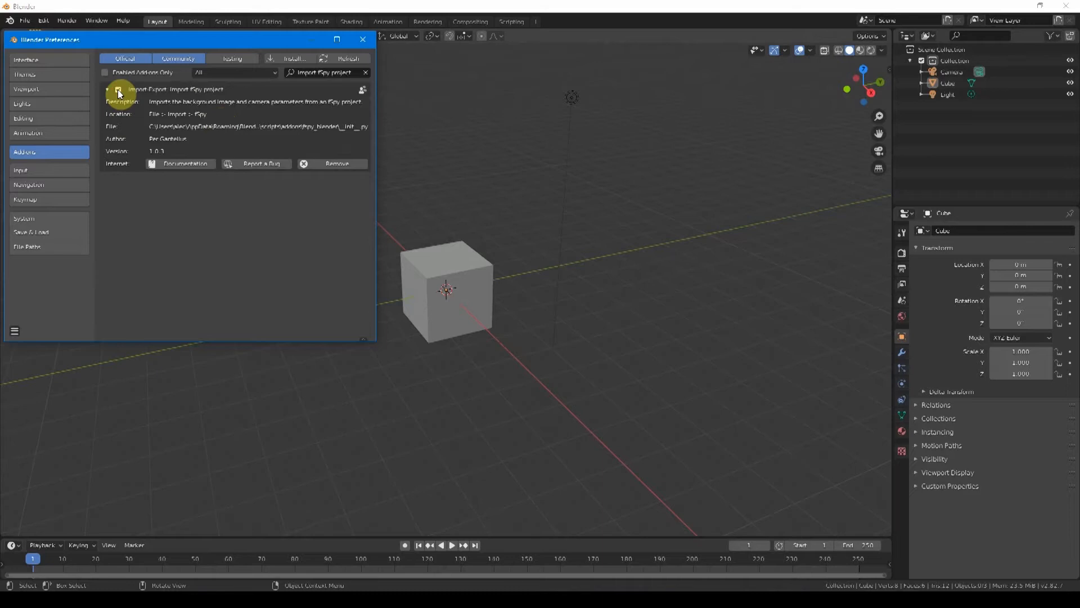
{"action": "left_click", "coordinate": [17, 331]}
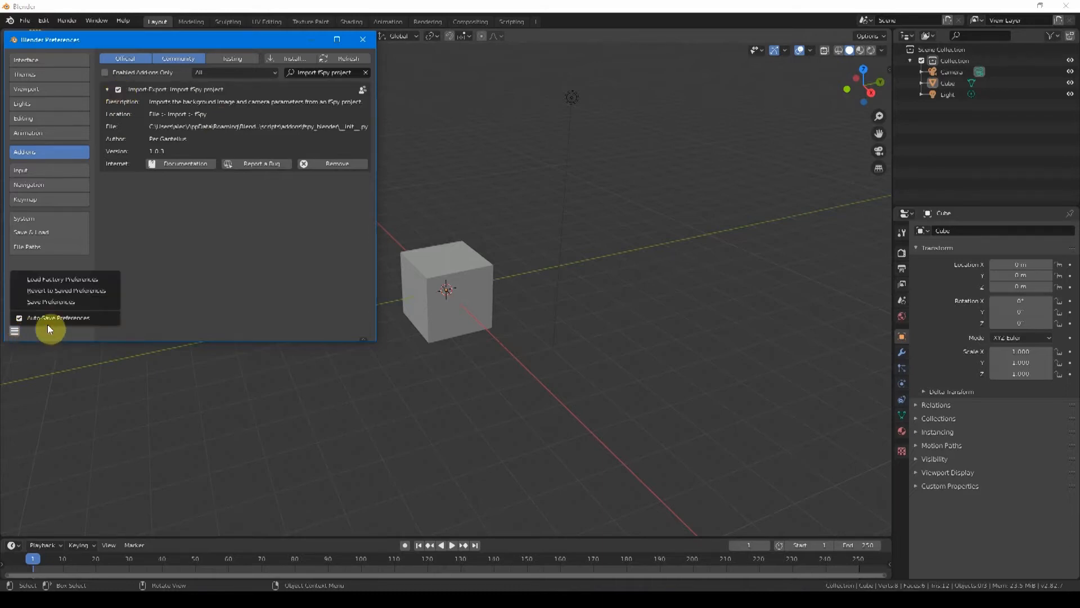
{"action": "left_click", "coordinate": [81, 305]}
{"action": "left_click", "coordinate": [362, 40]}
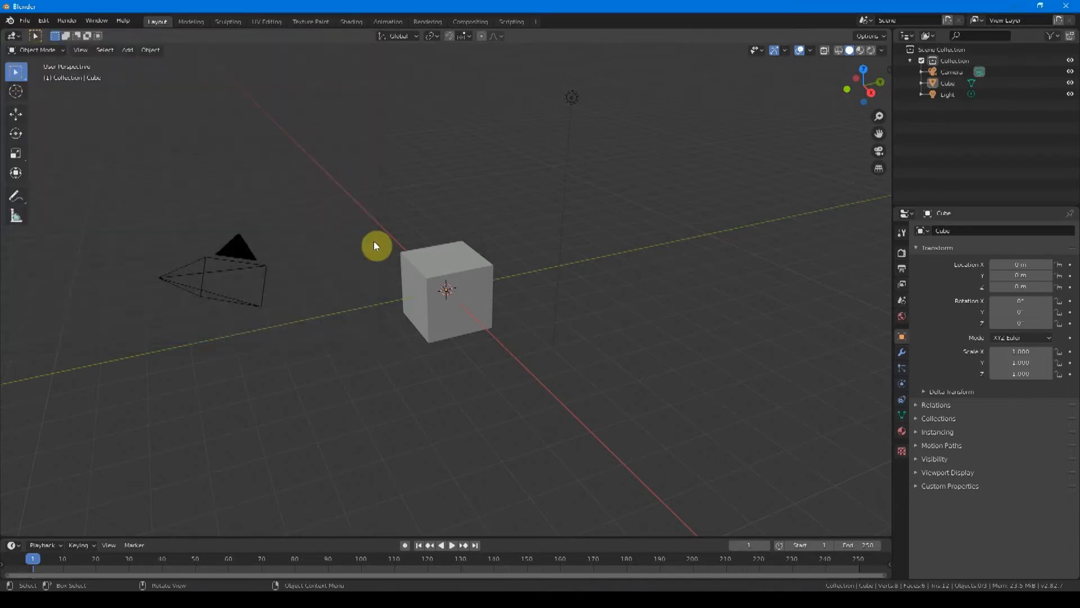
{"action": "left_click", "coordinate": [25, 20]}
{"action": "mouse_move", "coordinate": [65, 182]}
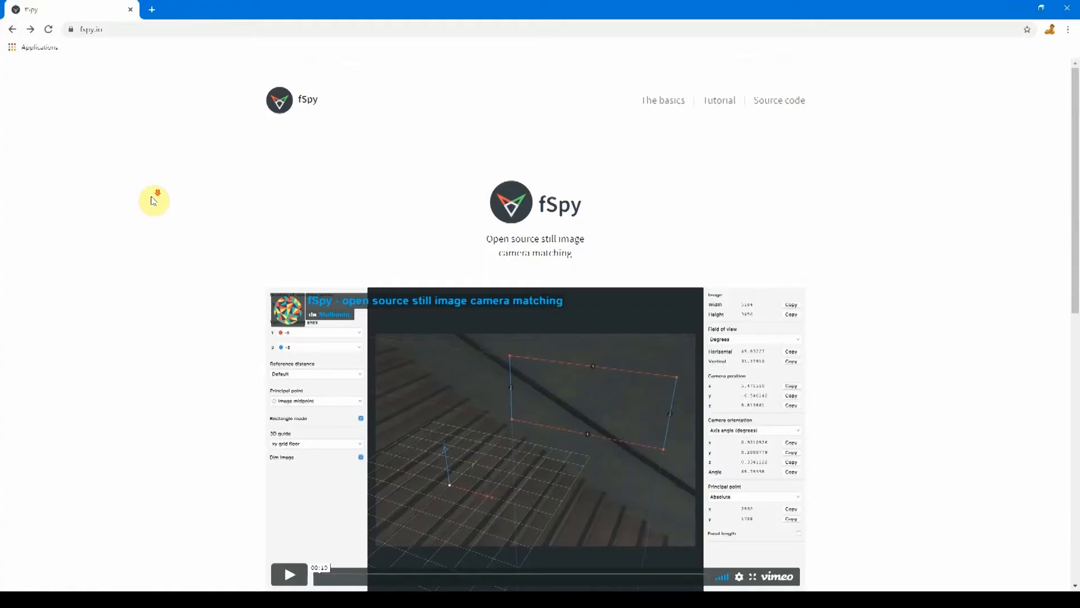
- In the browser, search the web for "bauhaus 3d" in a new tab and open the Bauhaus Dessau model page
{"action": "scroll", "coordinate": [154, 201], "scroll_direction": "down", "scroll_amount": 5}
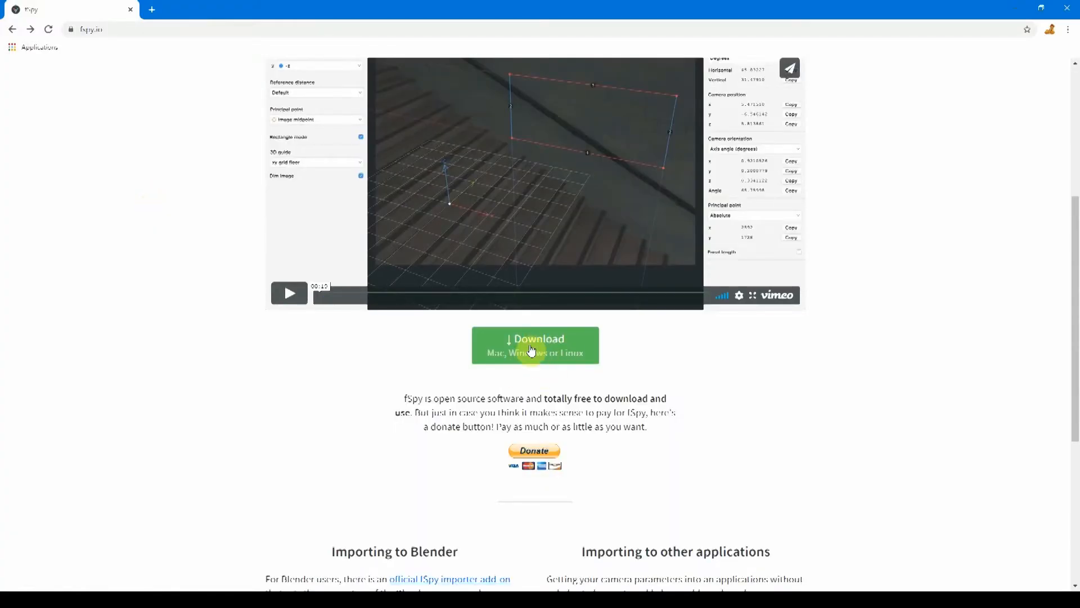
{"action": "left_click", "coordinate": [152, 10]}
{"action": "type", "text": "bauhaus 3d"}
{"action": "key", "text": "Return"}
{"action": "left_click", "coordinate": [171, 238]}
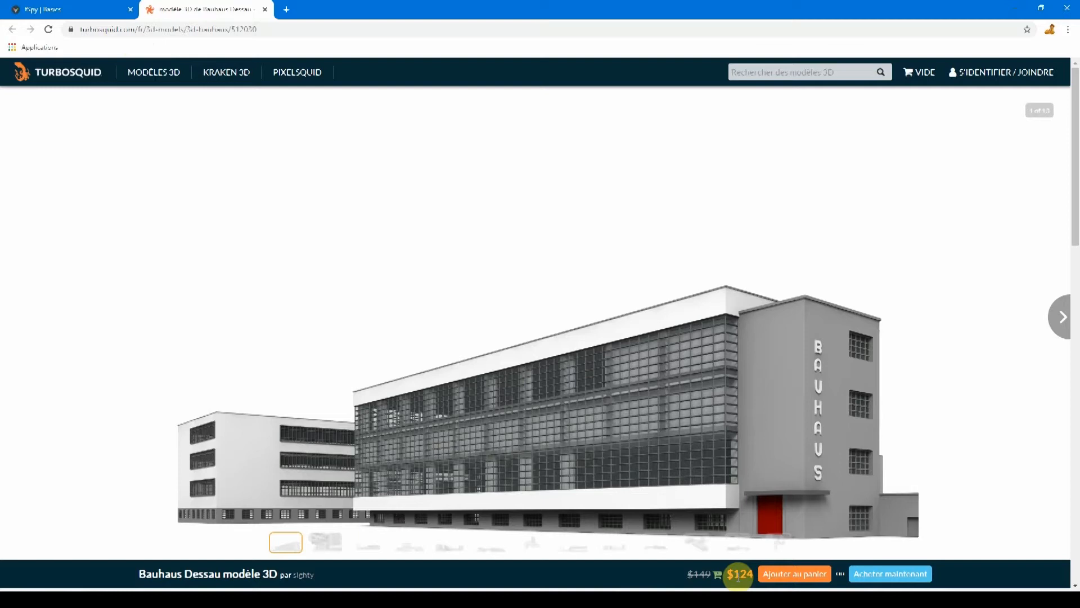
- Save the Bauhaus Dessau model image to disk and load it into the fSpy application
{"action": "right_click", "coordinate": [539, 389]}
{"action": "left_click", "coordinate": [574, 406]}
{"action": "key", "text": "Return"}
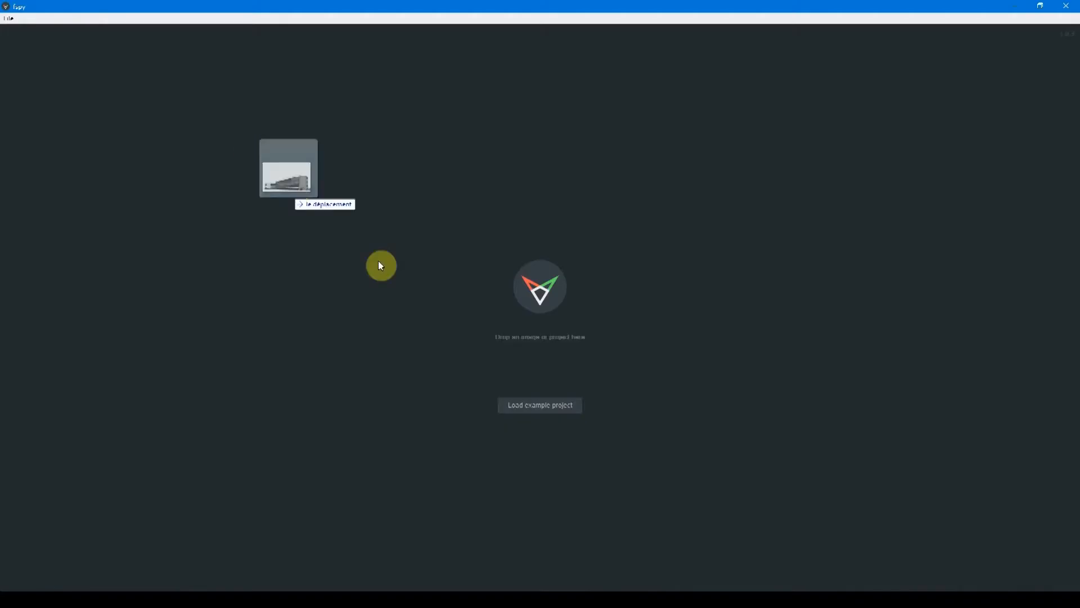
{"action": "left_click_drag", "start_coordinate": [378, 265], "coordinate": [435, 292]}
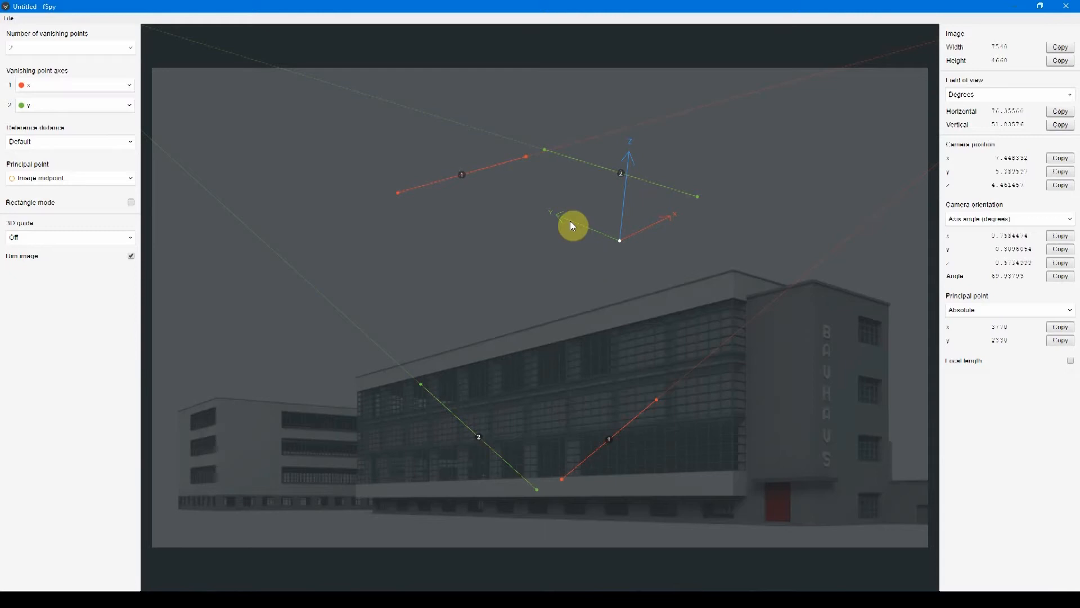
- Align the two x-axis vanishing lines with the upper and lower edges of the long glazed facade
{"action": "mouse_move", "coordinate": [621, 244]}
{"action": "left_mouse_down"}
{"action": "mouse_move", "coordinate": [546, 287]}
{"action": "mouse_move", "coordinate": [548, 234]}
{"action": "mouse_move", "coordinate": [389, 264]}
{"action": "mouse_move", "coordinate": [612, 256]}
{"action": "left_mouse_up"}
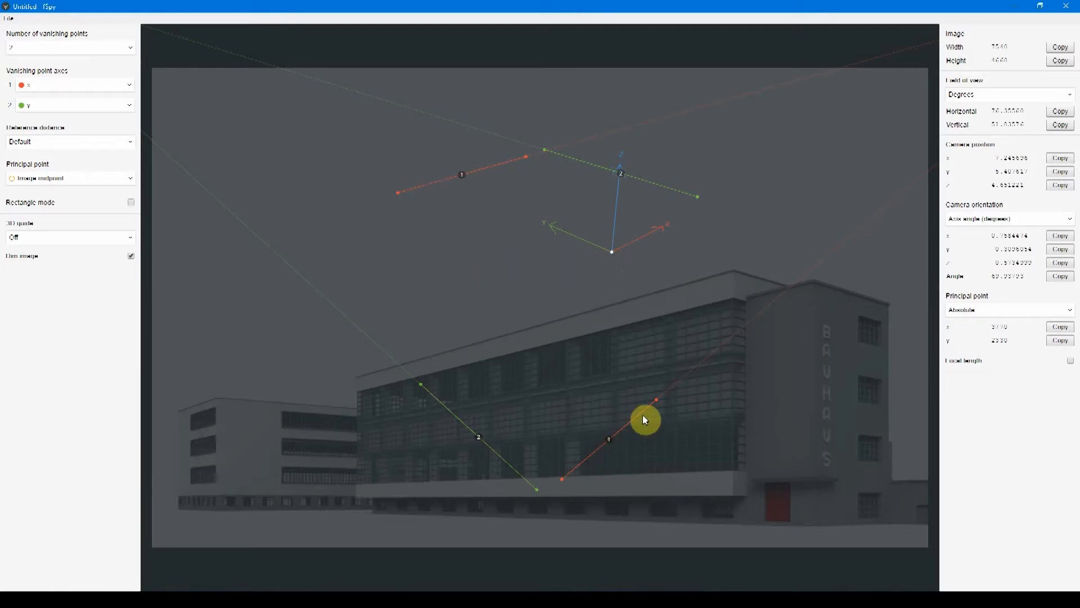
{"action": "left_click_drag", "start_coordinate": [398, 193], "coordinate": [358, 376]}
{"action": "left_click_drag", "start_coordinate": [525, 157], "coordinate": [736, 271]}
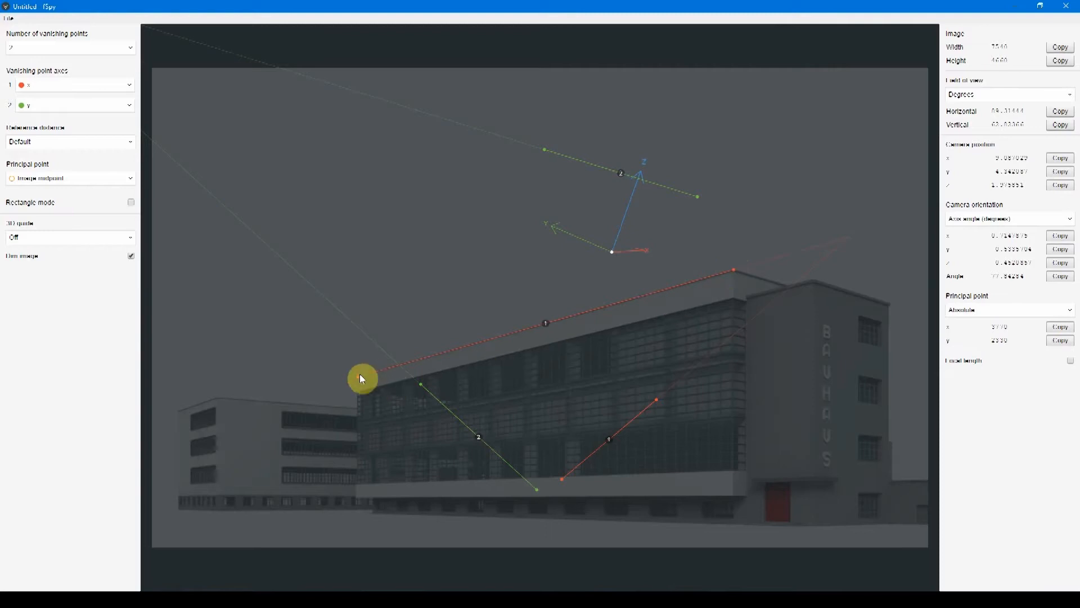
{"action": "left_click_drag", "start_coordinate": [563, 481], "coordinate": [358, 496]}
{"action": "left_click_drag", "start_coordinate": [657, 400], "coordinate": [733, 494]}
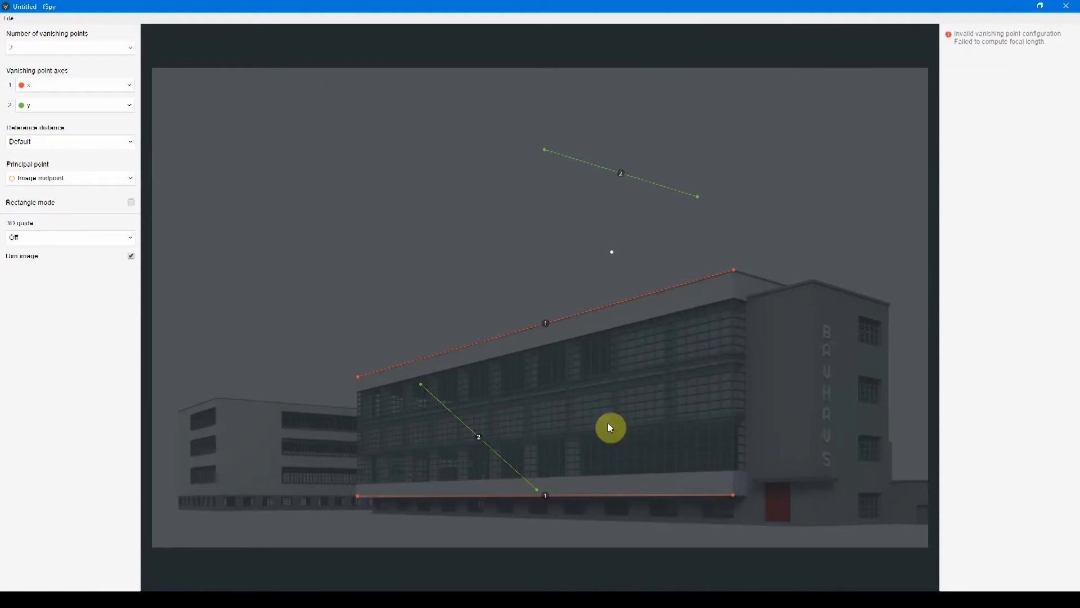
- Align the two y-axis vanishing lines with the roof edge and base of the BAUHAUS tower's end wall
{"action": "left_click_drag", "start_coordinate": [421, 385], "coordinate": [811, 281]}
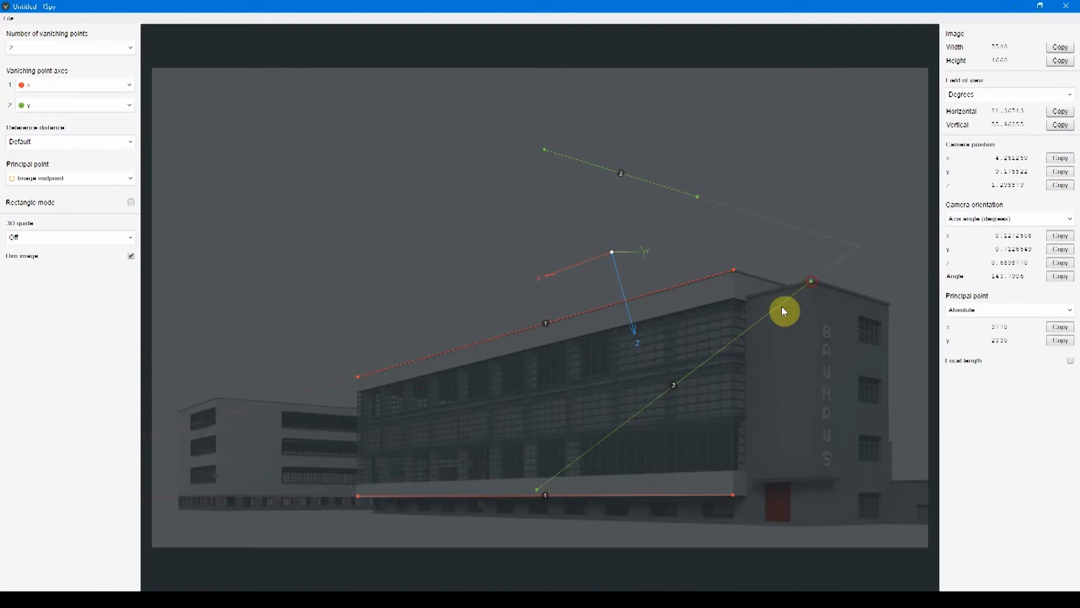
{"action": "left_click_drag", "start_coordinate": [538, 491], "coordinate": [890, 305]}
{"action": "left_click_drag", "start_coordinate": [545, 149], "coordinate": [814, 527]}
{"action": "left_click_drag", "start_coordinate": [699, 196], "coordinate": [889, 527]}
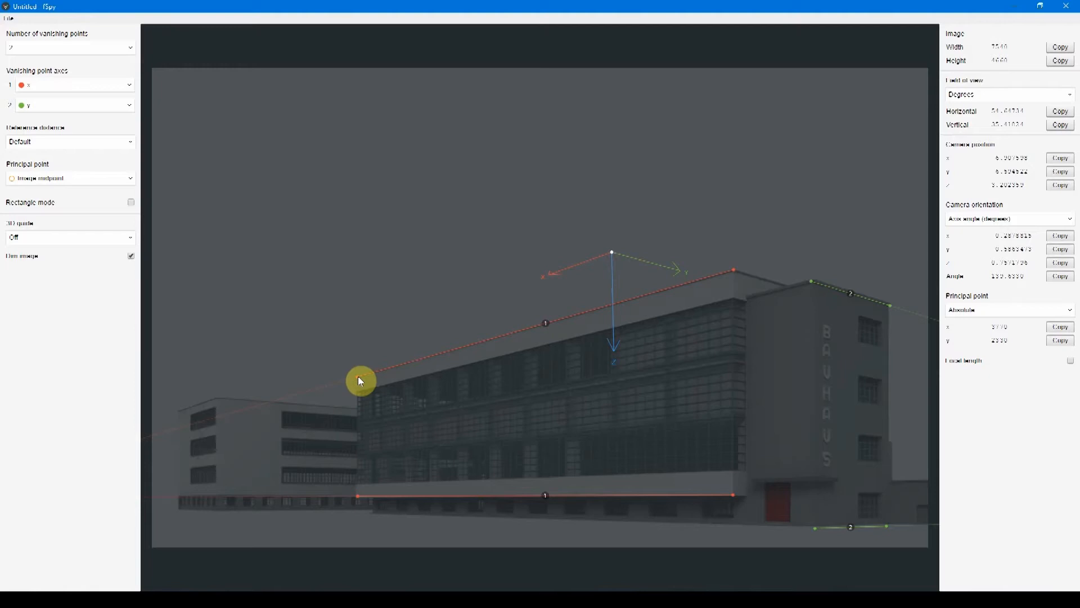
- Fine-tune the endpoints of the x and y vanishing lines so they sit exactly on the building's corners
{"action": "left_click_drag", "start_coordinate": [359, 375], "coordinate": [331, 399]}
{"action": "left_click_drag", "start_coordinate": [733, 269], "coordinate": [718, 269], "text": "shift"}
{"action": "left_click_drag", "start_coordinate": [358, 495], "coordinate": [336, 499], "text": "shift"}
{"action": "left_click_drag", "start_coordinate": [814, 528], "coordinate": [768, 491], "text": "shift"}
{"action": "left_click_drag", "start_coordinate": [887, 526], "coordinate": [903, 510], "text": "shift"}
{"action": "left_click_drag", "start_coordinate": [890, 305], "coordinate": [892, 286], "text": "shift"}
{"action": "left_click_drag", "start_coordinate": [811, 280], "coordinate": [819, 271], "text": "shift"}
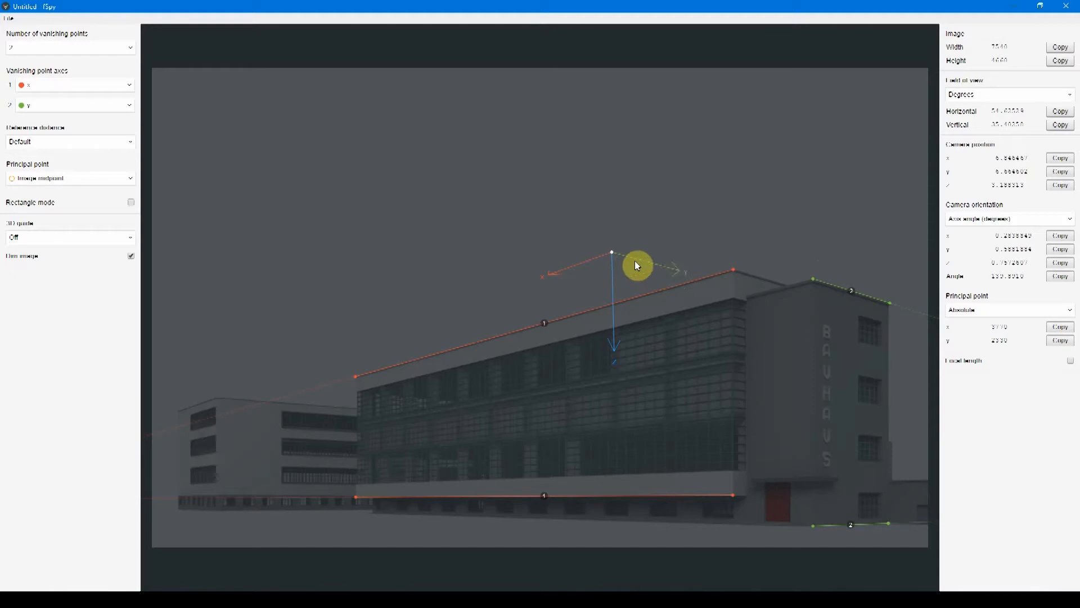
- Move the origin to the BAUHAUS tower's upper front corner and set the 3D guide to Box
{"action": "left_click_drag", "start_coordinate": [613, 254], "coordinate": [814, 279]}
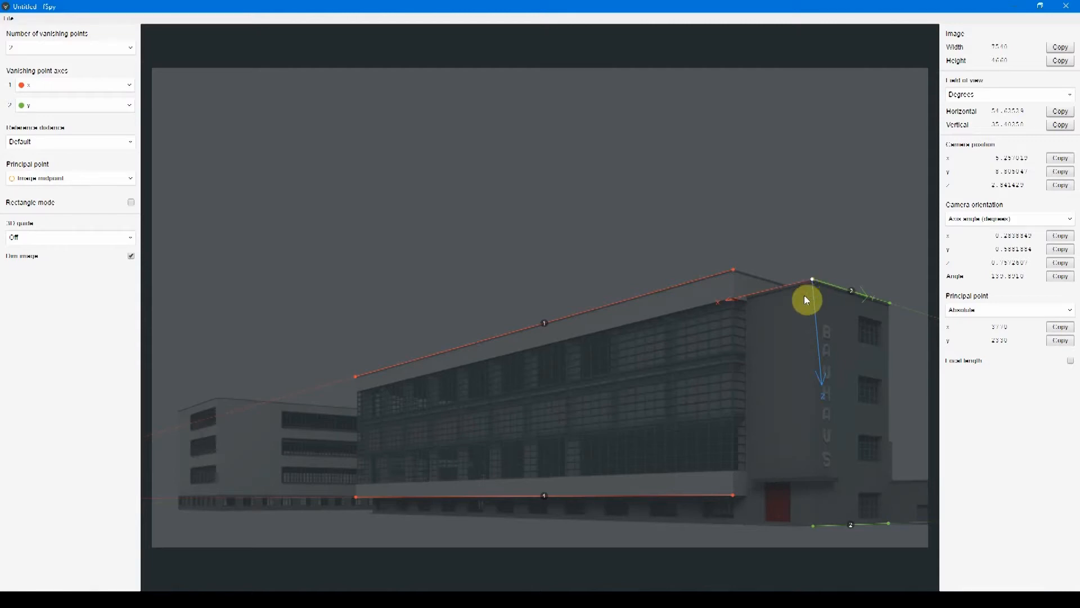
{"action": "left_click", "coordinate": [45, 237]}
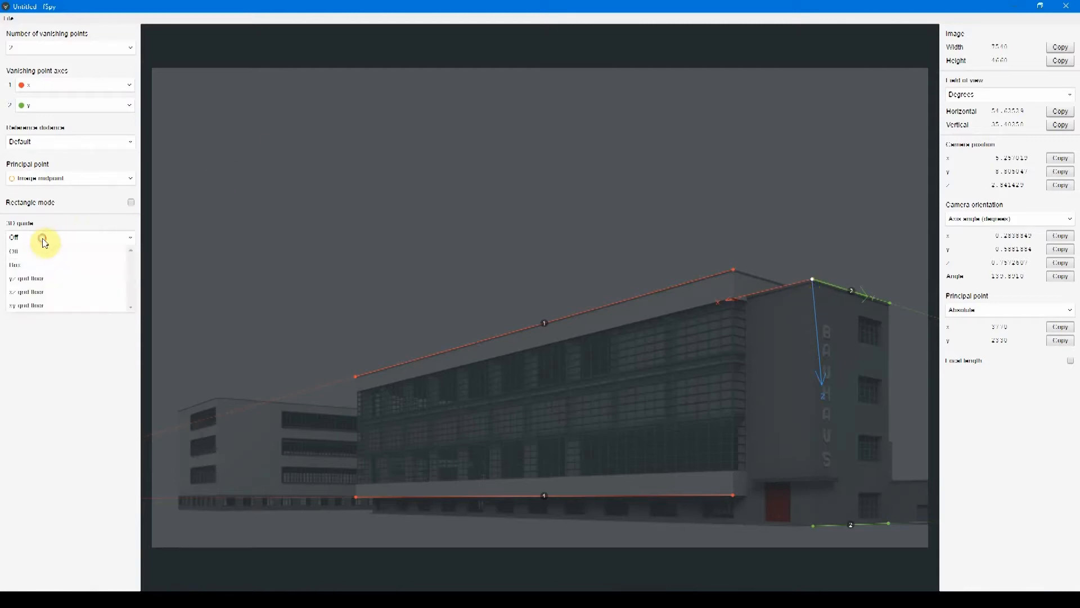
{"action": "left_click", "coordinate": [24, 270]}
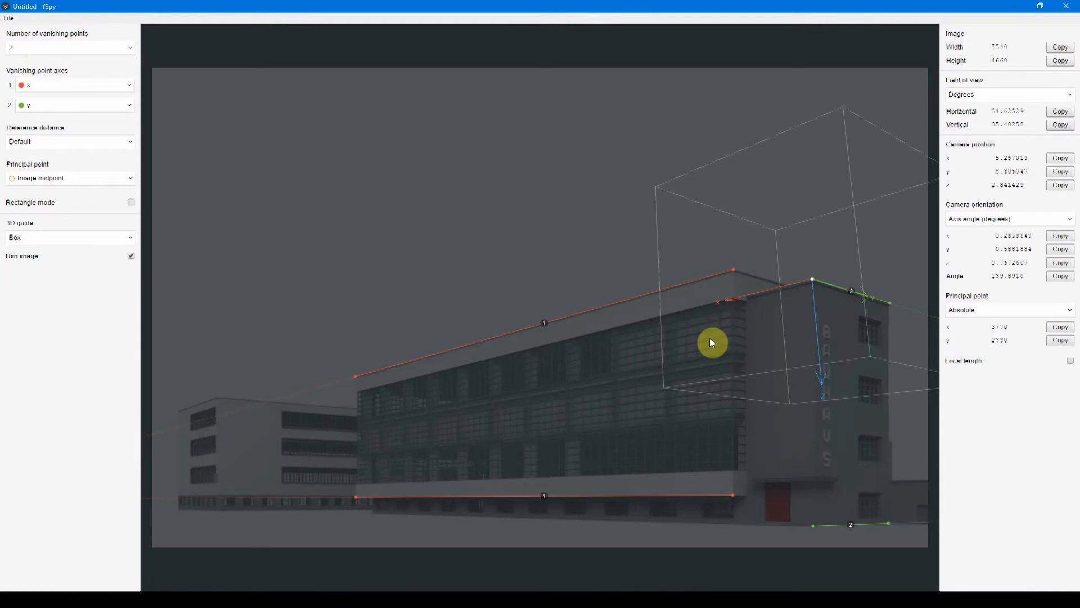
- Keep the number of vanishing points at 2 and set the principal point to From 3rd vanishing point
{"action": "left_click", "coordinate": [54, 48]}
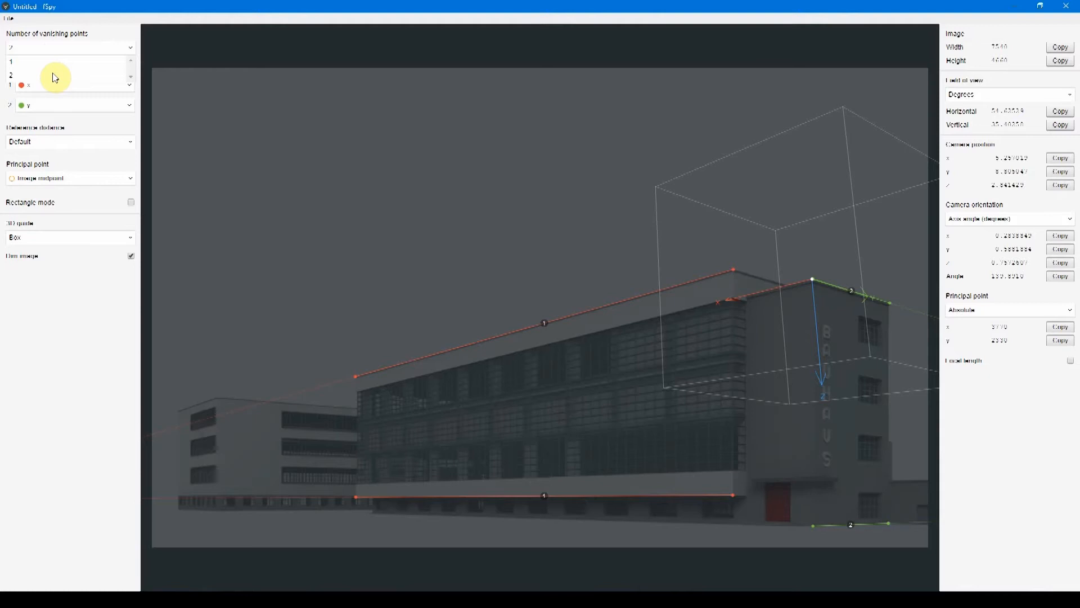
{"action": "left_click", "coordinate": [54, 76]}
{"action": "left_click", "coordinate": [83, 186]}
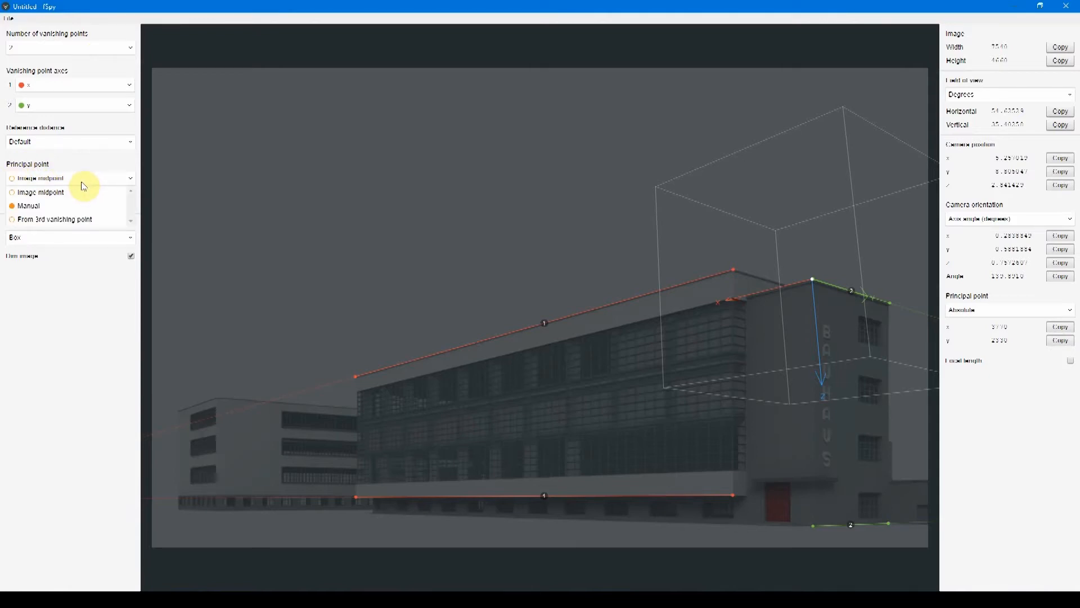
{"action": "left_click", "coordinate": [61, 220]}
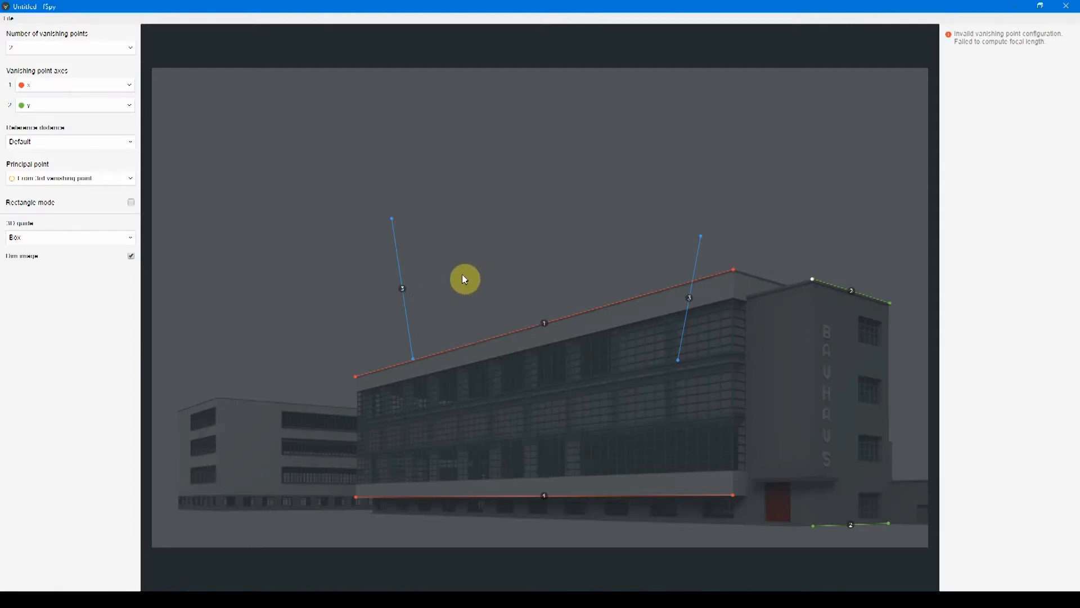
- Align the third vanishing point's lines with the glazed facade's two vertical edges and move the origin onto the facade
{"action": "left_click_drag", "start_coordinate": [413, 359], "coordinate": [397, 561]}
{"action": "left_click_drag", "start_coordinate": [393, 218], "coordinate": [345, 376]}
{"action": "left_click_drag", "start_coordinate": [700, 236], "coordinate": [733, 269]}
{"action": "left_click_drag", "start_coordinate": [678, 360], "coordinate": [731, 497]}
{"action": "left_click_drag", "start_coordinate": [730, 497], "coordinate": [729, 497], "text": "shift"}
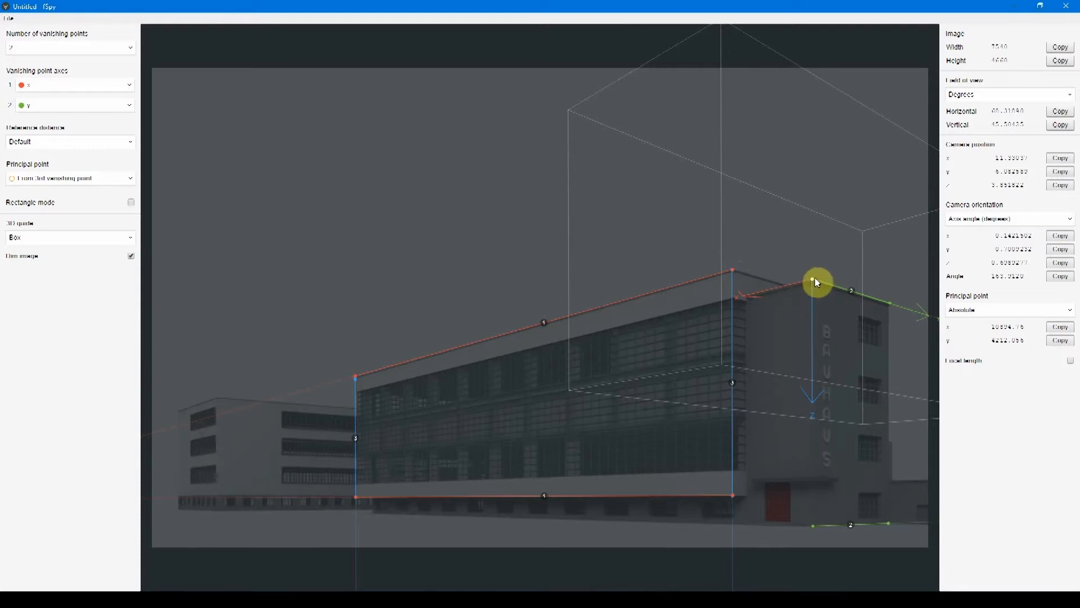
{"action": "left_click_drag", "start_coordinate": [813, 280], "coordinate": [629, 349]}
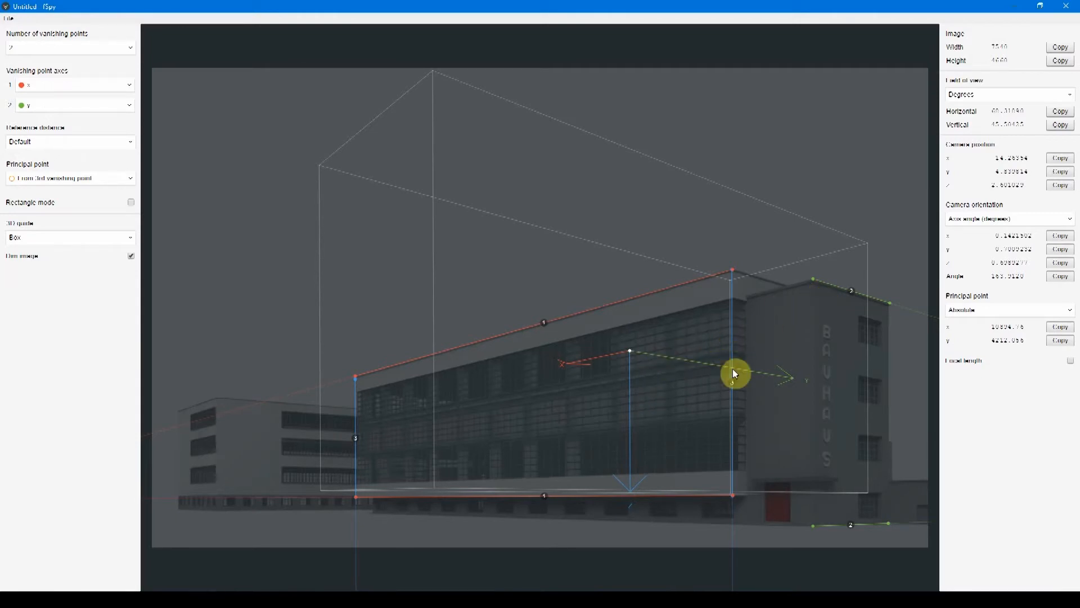
- Swap the second and third vanishing lines, putting the second on the facade's vertical edges and the third on the tower's roof and base edges
{"action": "left_click_drag", "start_coordinate": [814, 279], "coordinate": [739, 275]}
{"action": "left_click_drag", "start_coordinate": [890, 303], "coordinate": [752, 481]}
{"action": "left_click_drag", "start_coordinate": [732, 495], "coordinate": [892, 303]}
{"action": "left_click_drag", "start_coordinate": [732, 269], "coordinate": [814, 279]}
{"action": "left_click_drag", "start_coordinate": [355, 379], "coordinate": [811, 518]}
{"action": "left_click_drag", "start_coordinate": [814, 526], "coordinate": [354, 498]}
{"action": "left_click_drag", "start_coordinate": [889, 523], "coordinate": [354, 379]}
- Refine the swapped lines' endpoints precisely onto the facade's corners and the tower's roof and base corners
{"action": "left_click_drag", "start_coordinate": [349, 496], "coordinate": [347, 495]}
{"action": "left_click_drag", "start_coordinate": [353, 486], "coordinate": [356, 497]}
{"action": "left_click_drag", "start_coordinate": [730, 282], "coordinate": [735, 269]}
{"action": "left_click_drag", "start_coordinate": [738, 275], "coordinate": [734, 270]}
{"action": "left_click_drag", "start_coordinate": [754, 483], "coordinate": [734, 494]}
{"action": "mouse_move", "coordinate": [736, 503]}
{"action": "left_mouse_down"}
{"action": "mouse_move", "coordinate": [735, 521]}
{"action": "mouse_move", "coordinate": [733, 495]}
{"action": "left_mouse_up"}
{"action": "left_click_drag", "start_coordinate": [890, 514], "coordinate": [885, 524]}
{"action": "left_click_drag", "start_coordinate": [811, 518], "coordinate": [806, 575], "text": "shift"}
{"action": "left_click_drag", "start_coordinate": [892, 302], "coordinate": [890, 306], "text": "shift"}
{"action": "mouse_move", "coordinate": [813, 279]}
{"action": "left_mouse_down", "text": "shift"}
{"action": "mouse_move", "coordinate": [797, 264]}
{"action": "mouse_move", "coordinate": [800, 285]}
{"action": "left_mouse_up", "text": "shift"}
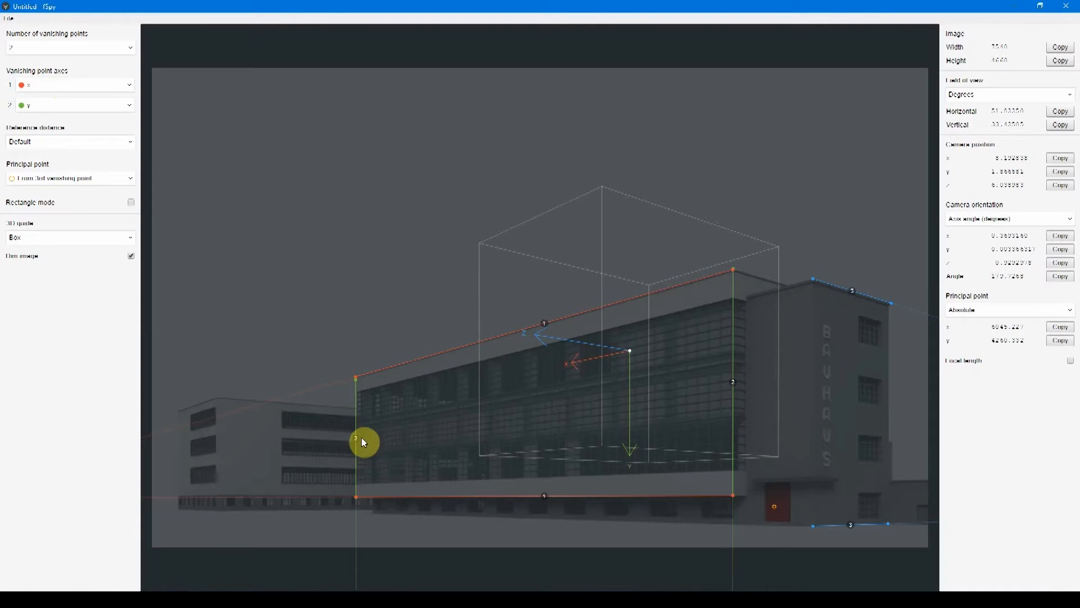
- Assign the second vanishing point to the -z axis and move the origin to the tower's near base corner
{"action": "left_click", "coordinate": [75, 105]}
{"action": "left_click", "coordinate": [67, 171]}
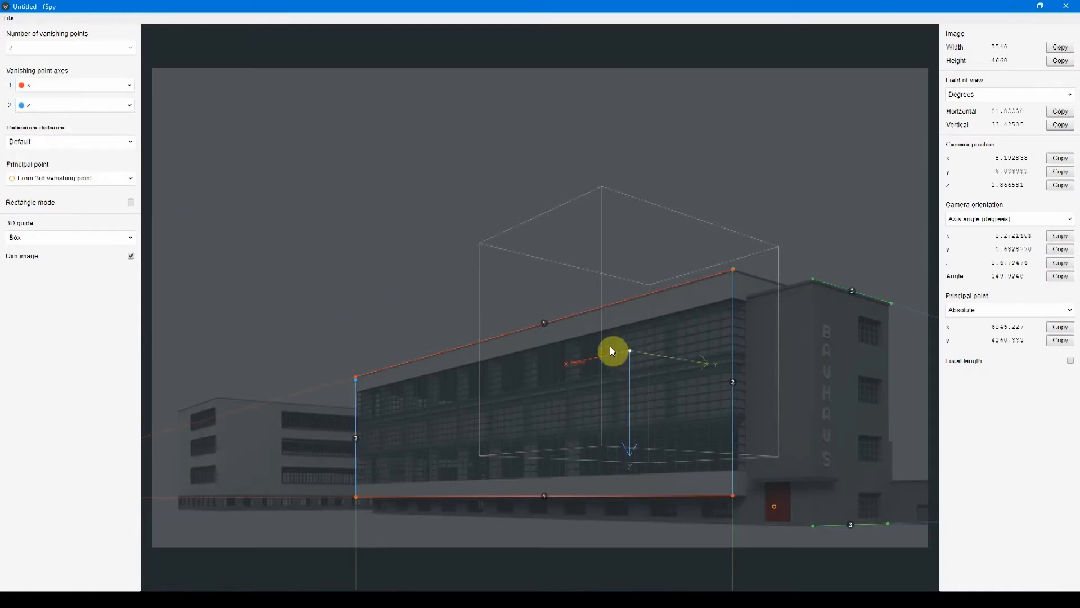
{"action": "left_click", "coordinate": [51, 106]}
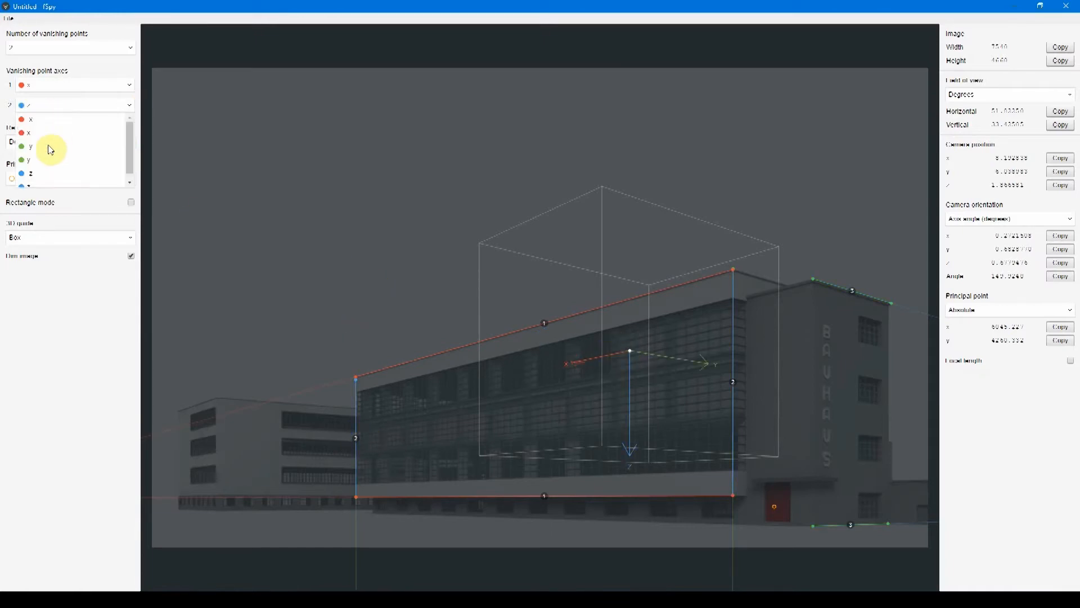
{"action": "left_click", "coordinate": [32, 177]}
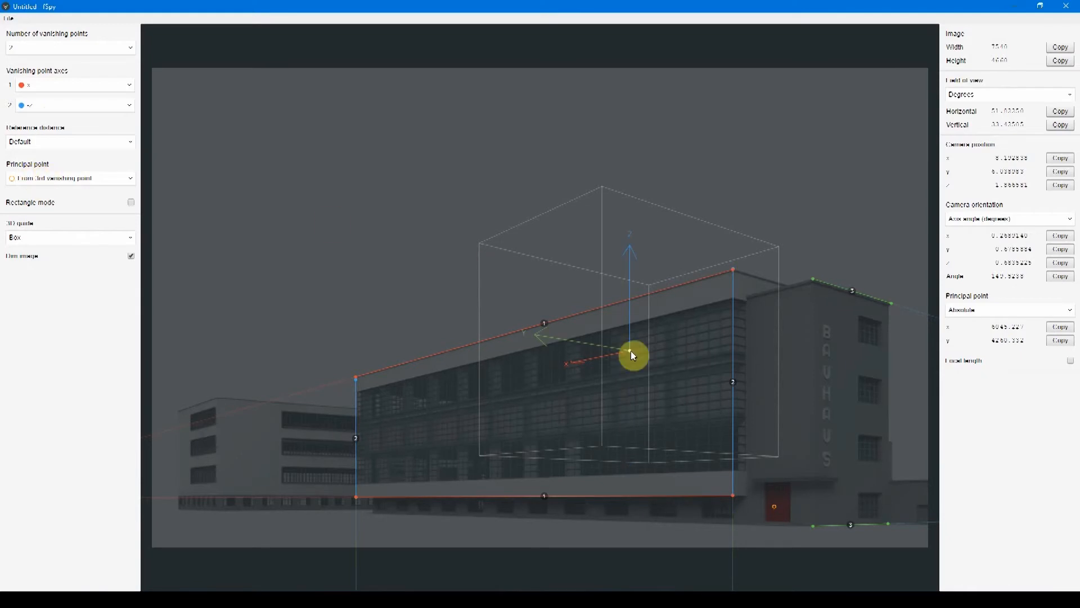
{"action": "left_click_drag", "start_coordinate": [630, 350], "coordinate": [815, 526]}
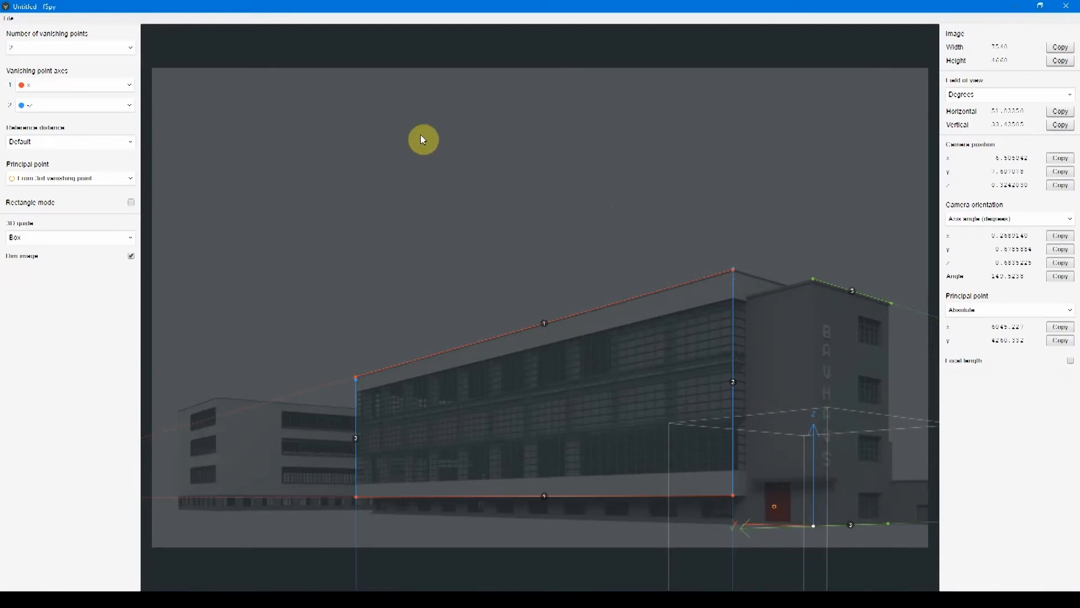
- Save the camera match project as fspy_bauhaus.fspy
{"action": "left_click", "coordinate": [9, 19]}
{"action": "left_click", "coordinate": [34, 89]}
{"action": "left_click", "coordinate": [482, 123]}
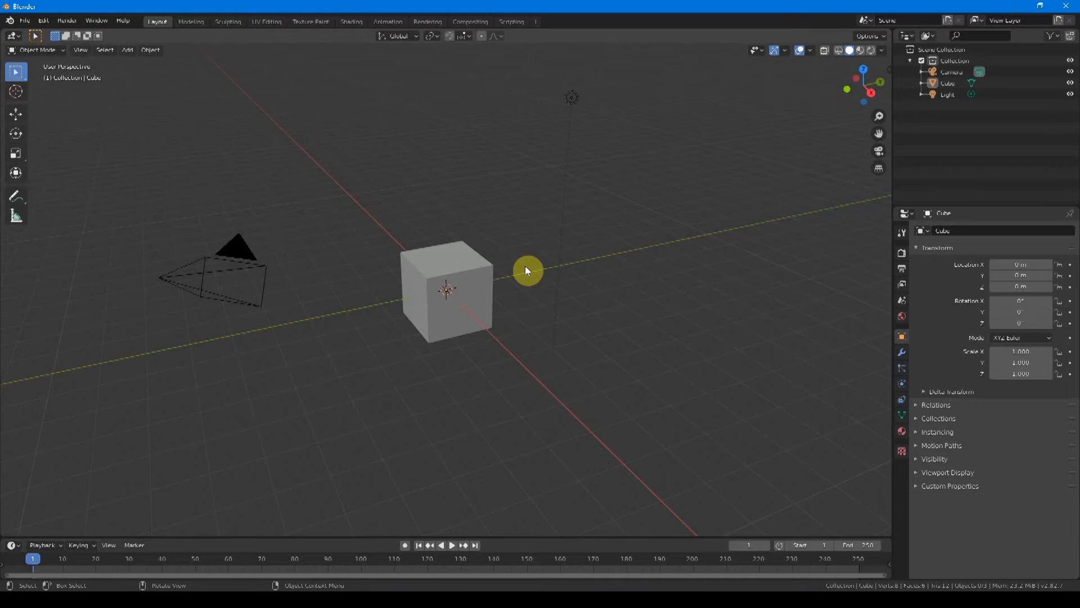
- Switch to Blender, delete all the default scene objects and import fspy_bauhaus.fspy
{"action": "key", "text": "a"}
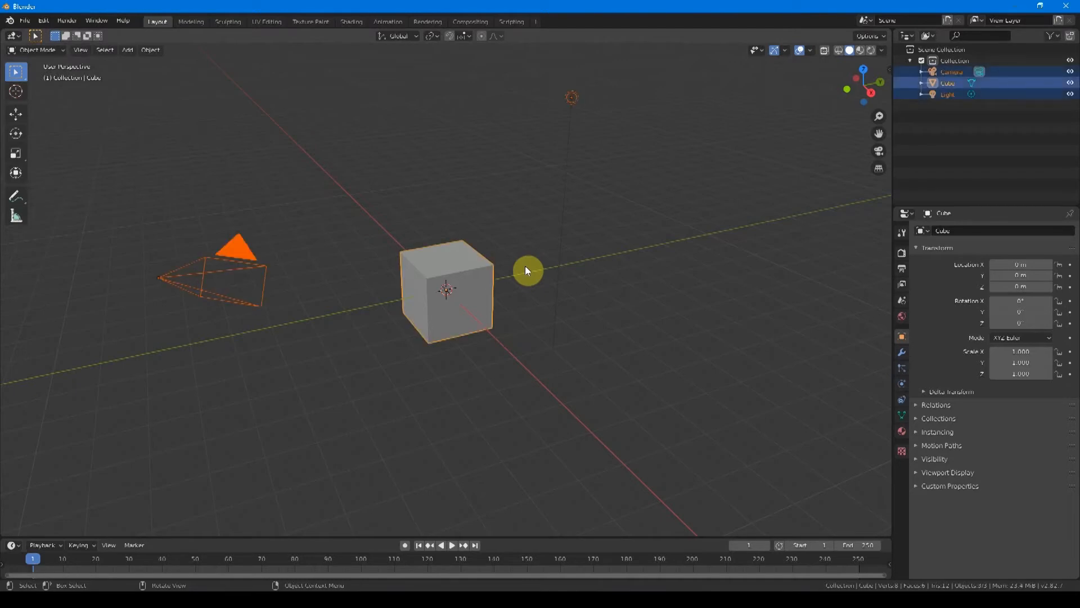
{"action": "key", "text": "Delete"}
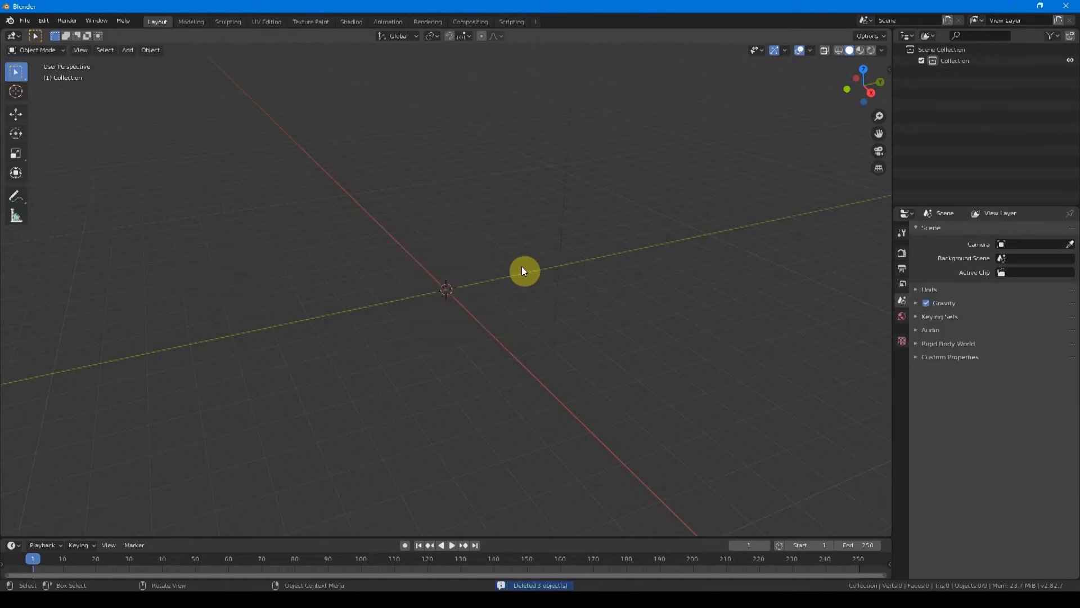
{"action": "left_click", "coordinate": [24, 21]}
{"action": "mouse_move", "coordinate": [79, 173]}
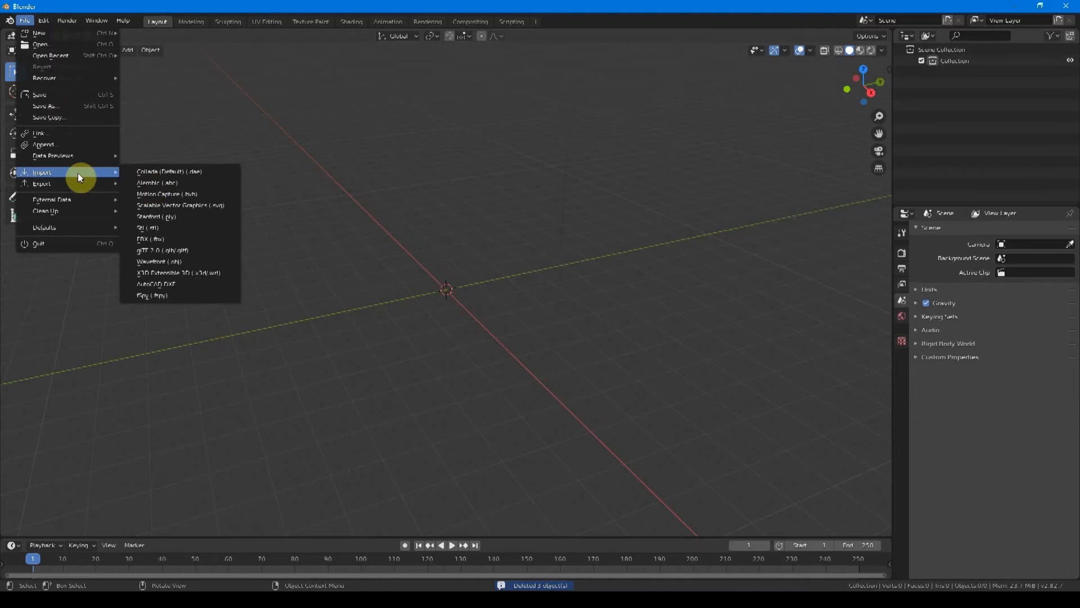
{"action": "left_click", "coordinate": [153, 295]}
{"action": "left_click", "coordinate": [272, 272]}
{"action": "double_click", "coordinate": [431, 170]}
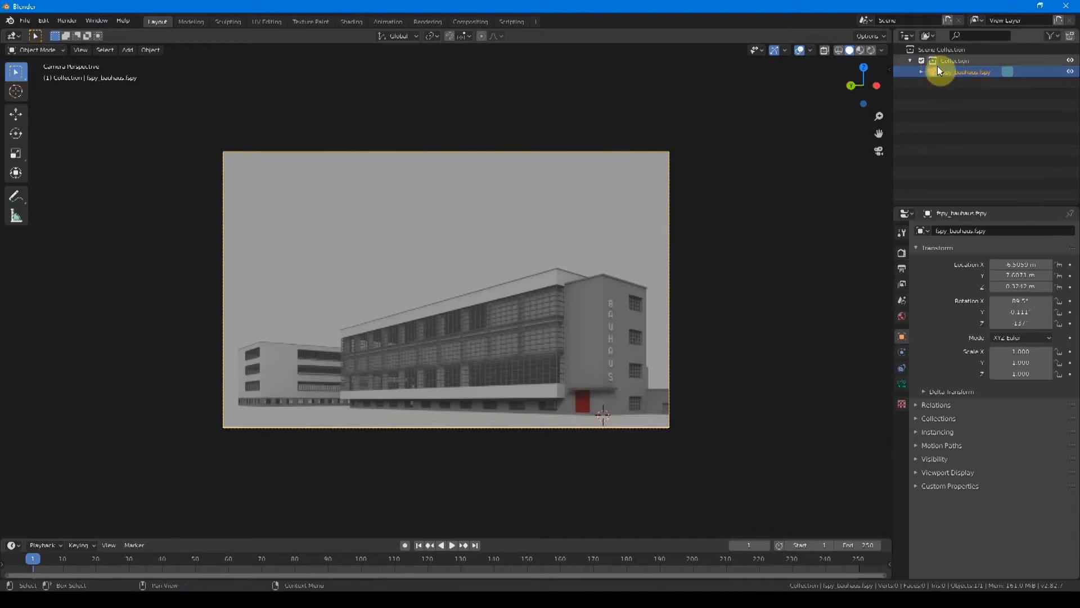
- Examine the imported camera's transform, lens and background image settings and its placement in the 3D scene
{"action": "left_click", "coordinate": [921, 72]}
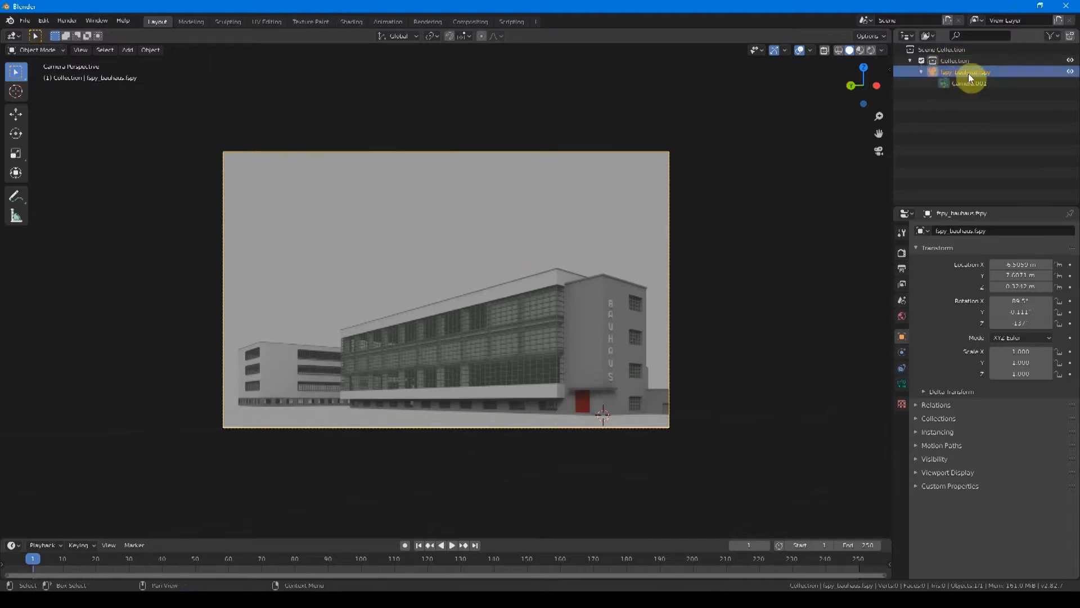
{"action": "left_click", "coordinate": [921, 72]}
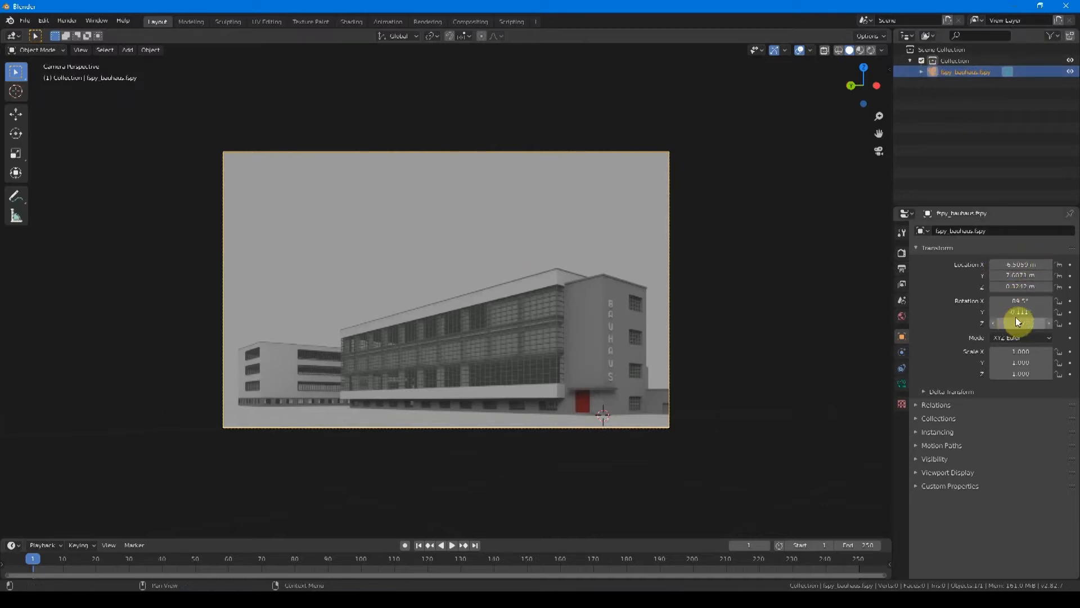
{"action": "left_click", "coordinate": [904, 388]}
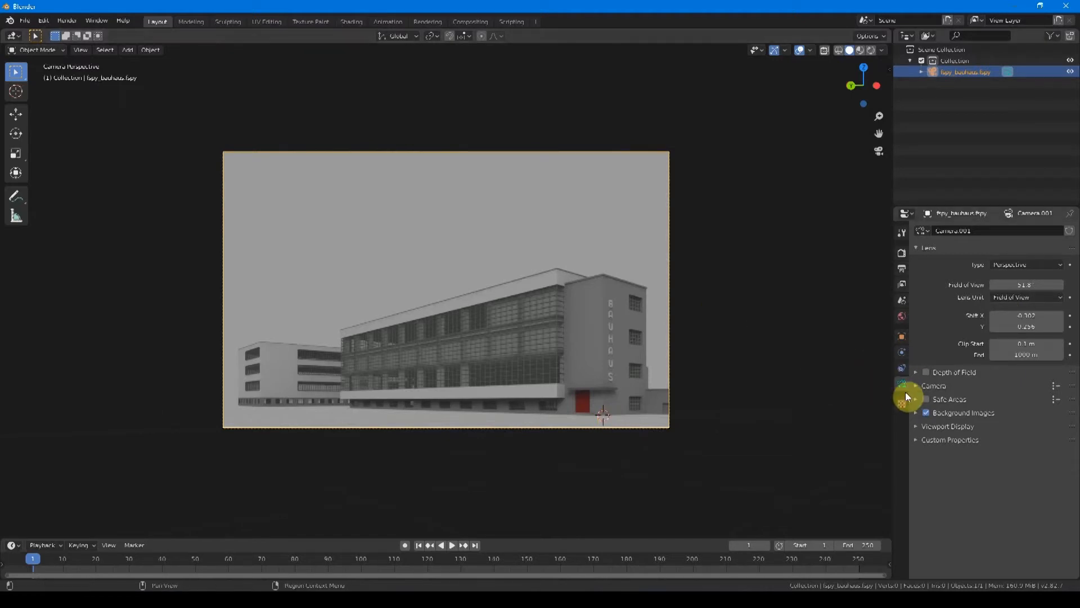
{"action": "left_click", "coordinate": [917, 411]}
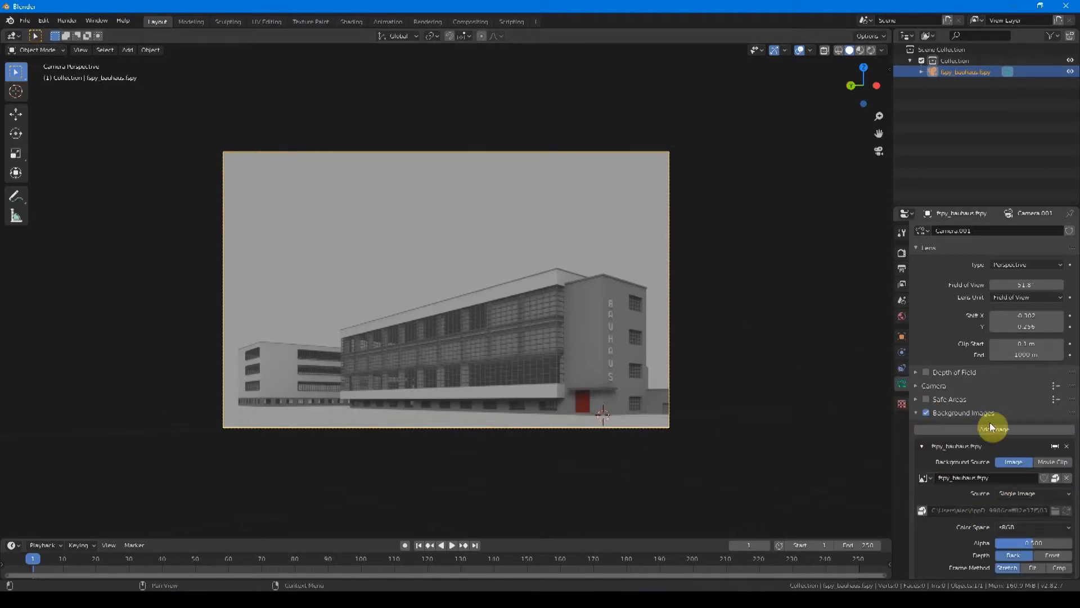
{"action": "left_click", "coordinate": [915, 413]}
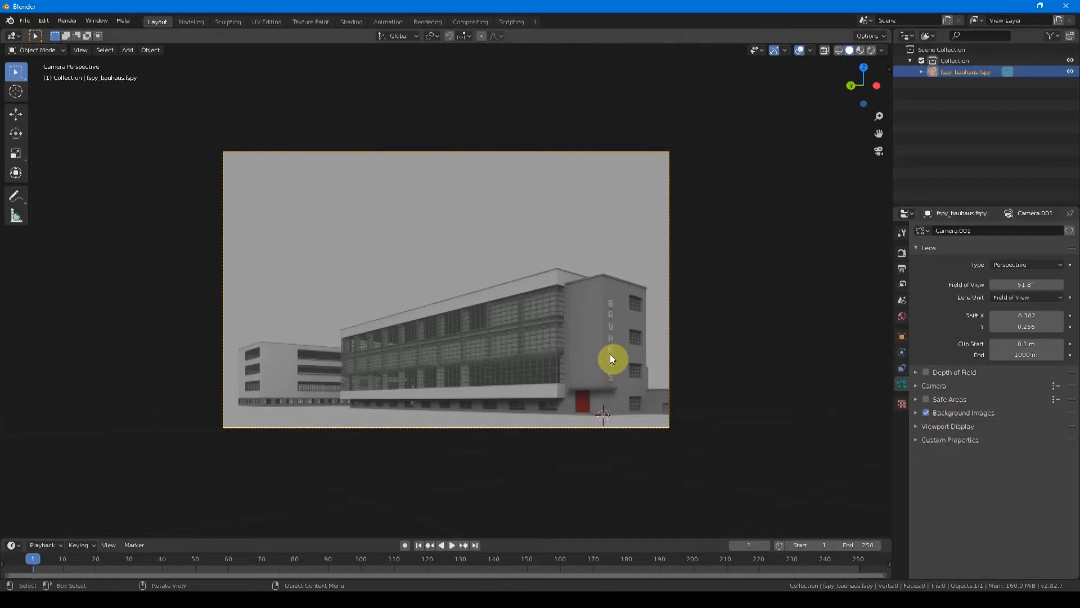
{"action": "middle_click_drag", "start_coordinate": [612, 359], "coordinate": [594, 369]}
{"action": "scroll", "coordinate": [595, 370], "scroll_direction": "down", "scroll_amount": 4}
{"action": "middle_click_drag", "start_coordinate": [477, 245], "coordinate": [470, 255]}
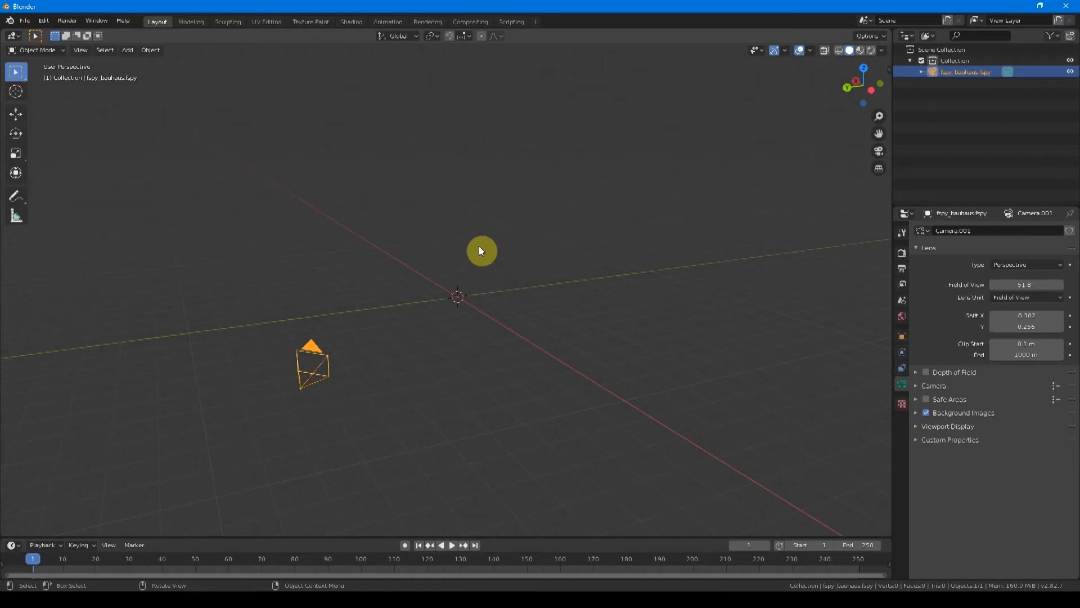
{"action": "key", "text": "KP_0"}
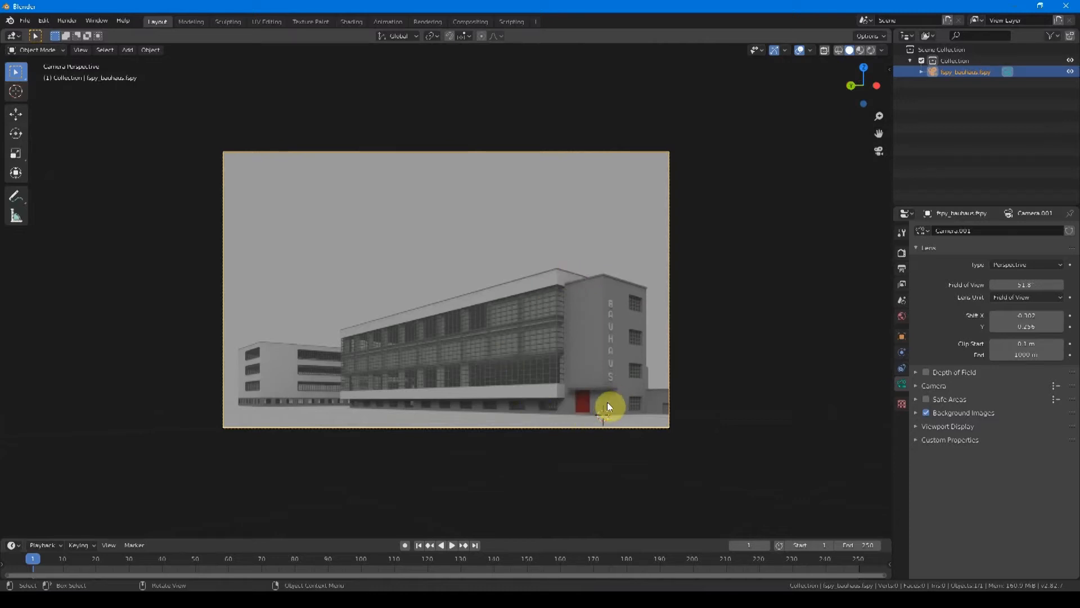
- Add a mesh cube at the origin and put it in Edit Mode
{"action": "left_click", "coordinate": [130, 52]}
{"action": "key", "text": "shift+a"}
{"action": "mouse_move", "coordinate": [508, 381]}
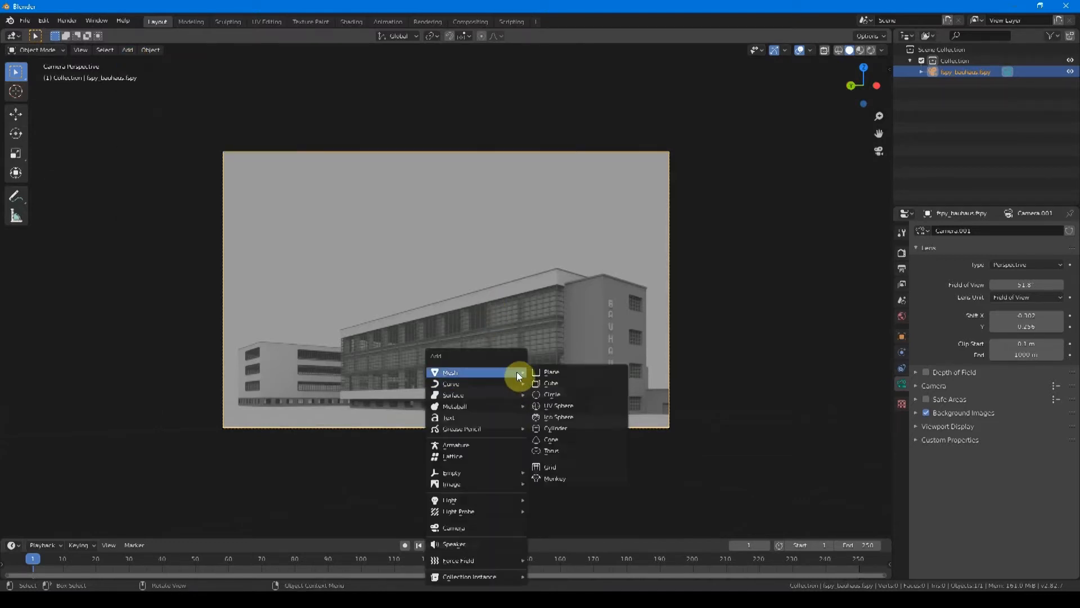
{"action": "left_click", "coordinate": [572, 382]}
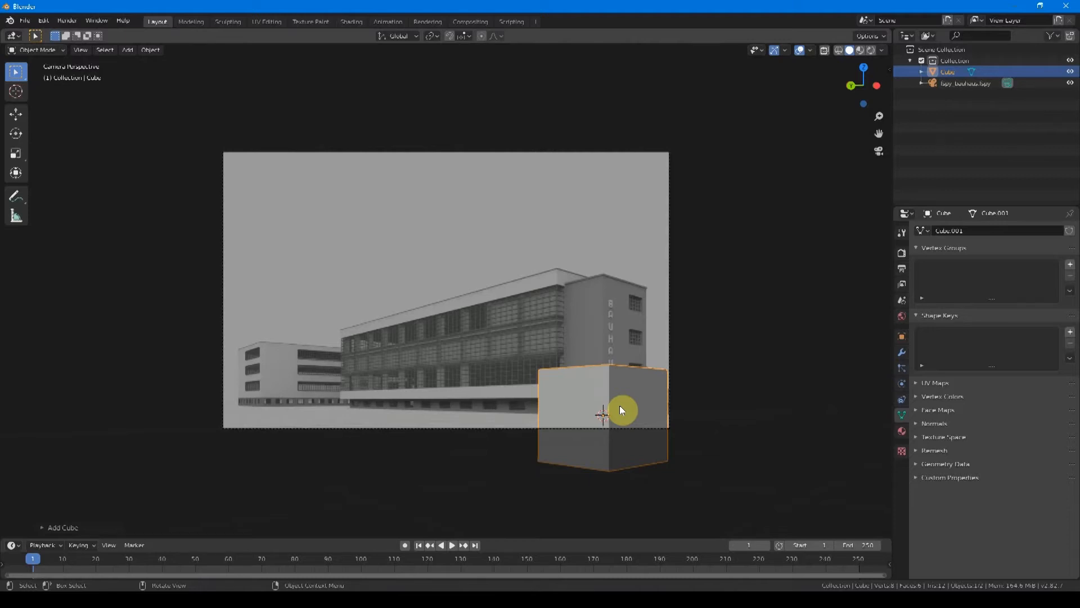
{"action": "left_click", "coordinate": [37, 49]}
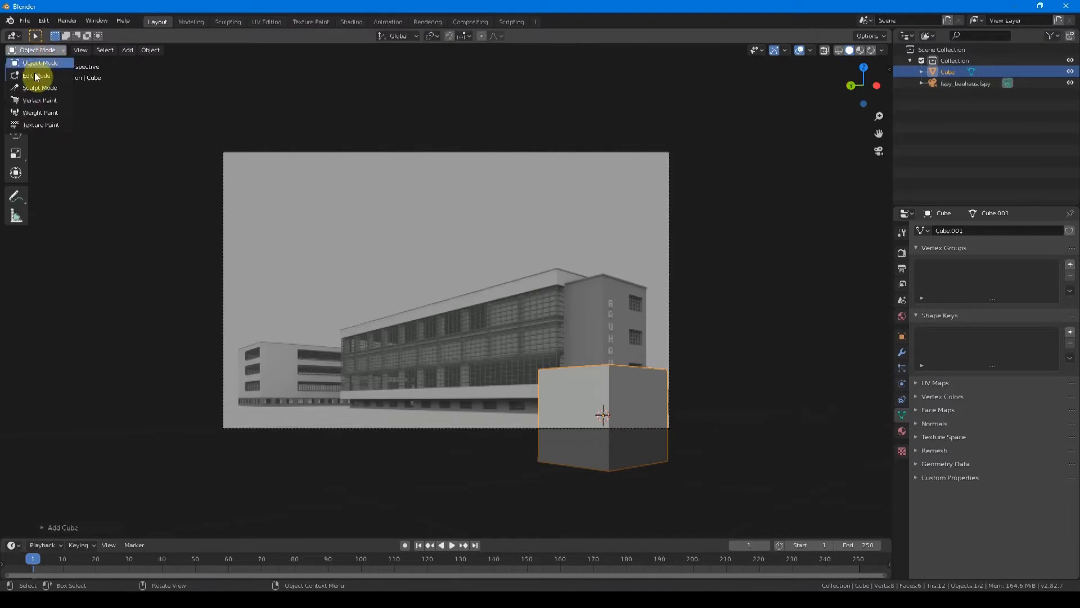
{"action": "left_click", "coordinate": [36, 76]}
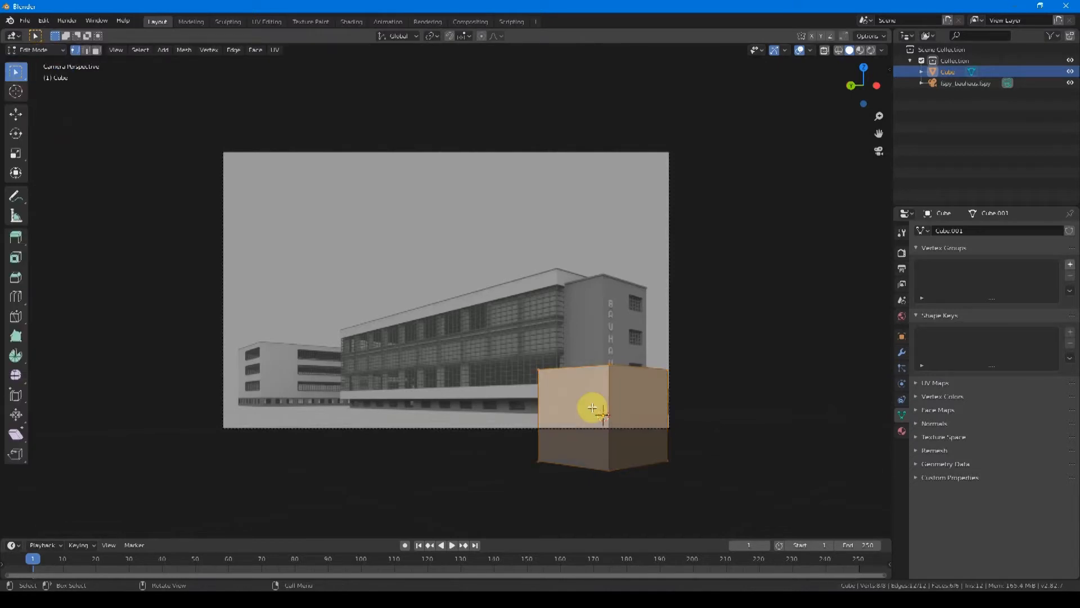
- Turn on X-ray and face selection, select the cube's top face and enable the Move object gizmo
{"action": "left_click", "coordinate": [825, 50]}
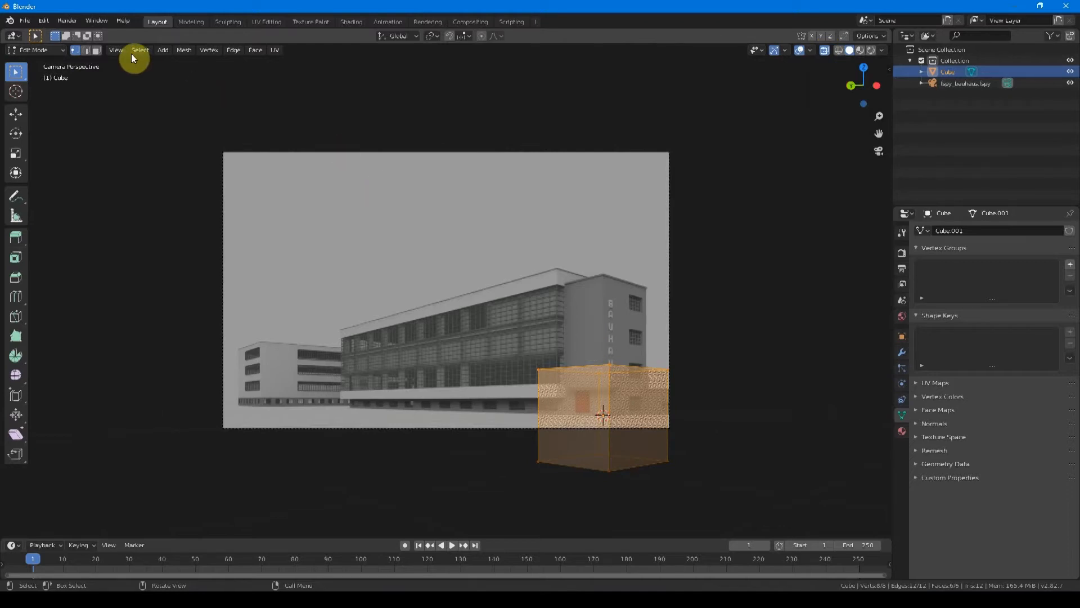
{"action": "left_click", "coordinate": [97, 49]}
{"action": "left_click", "coordinate": [589, 402]}
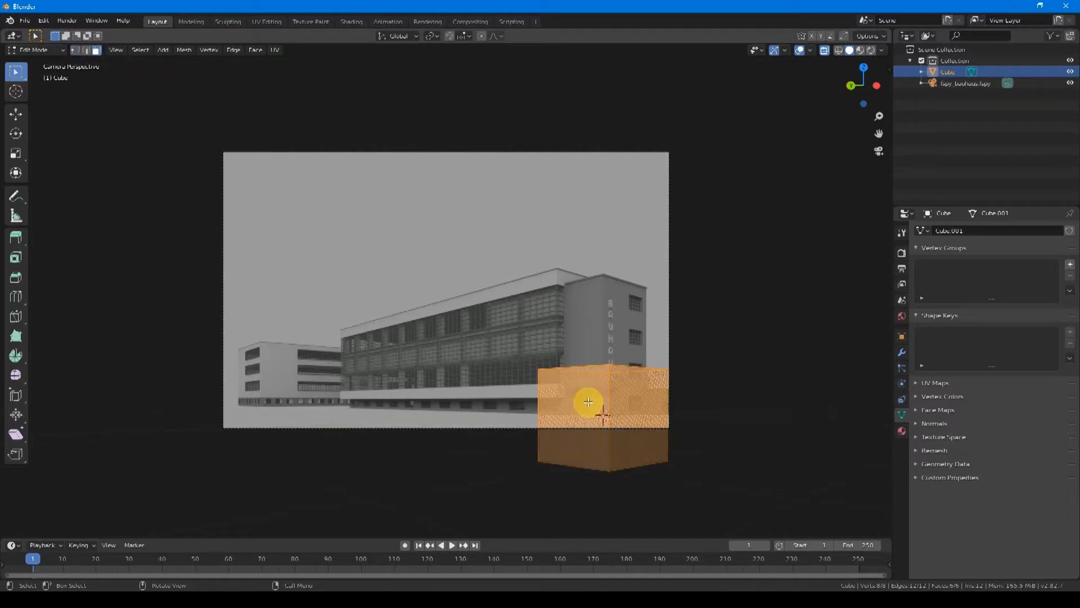
{"action": "left_click", "coordinate": [601, 368]}
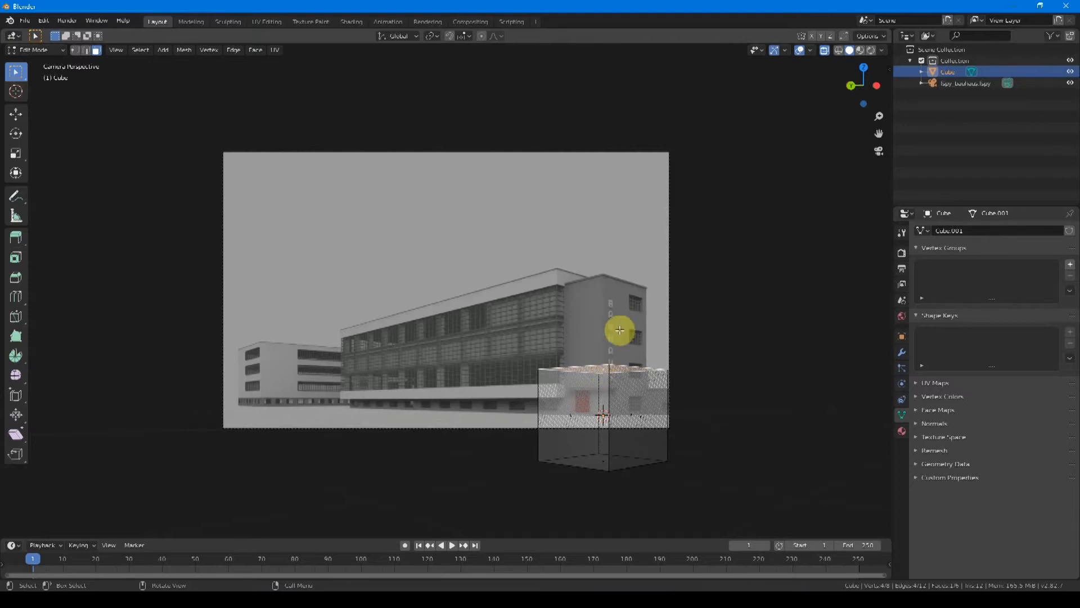
{"action": "left_click", "coordinate": [784, 50]}
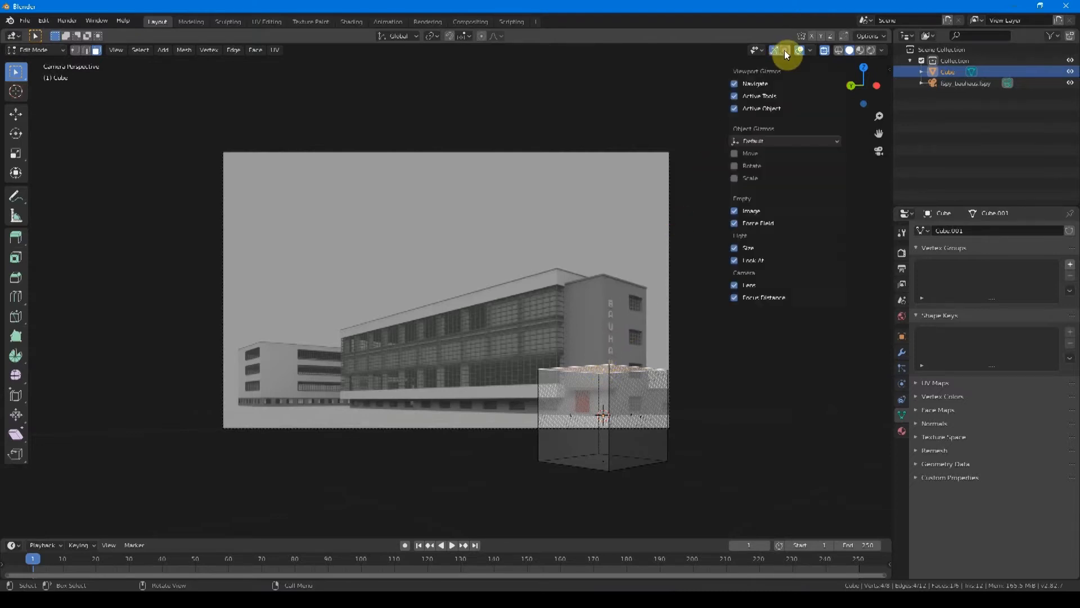
{"action": "left_click", "coordinate": [749, 158]}
- Move the cube's top, bottom and side faces to fit the block over the building's glazed wing
{"action": "left_click_drag", "start_coordinate": [603, 332], "coordinate": [603, 234]}
{"action": "left_click", "coordinate": [604, 460]}
{"action": "left_click_drag", "start_coordinate": [603, 421], "coordinate": [603, 376]}
{"action": "left_click", "coordinate": [570, 348]}
{"action": "left_click_drag", "start_coordinate": [539, 350], "coordinate": [338, 371]}
{"action": "left_click", "coordinate": [639, 346]}
{"action": "left_click_drag", "start_coordinate": [609, 349], "coordinate": [559, 348]}
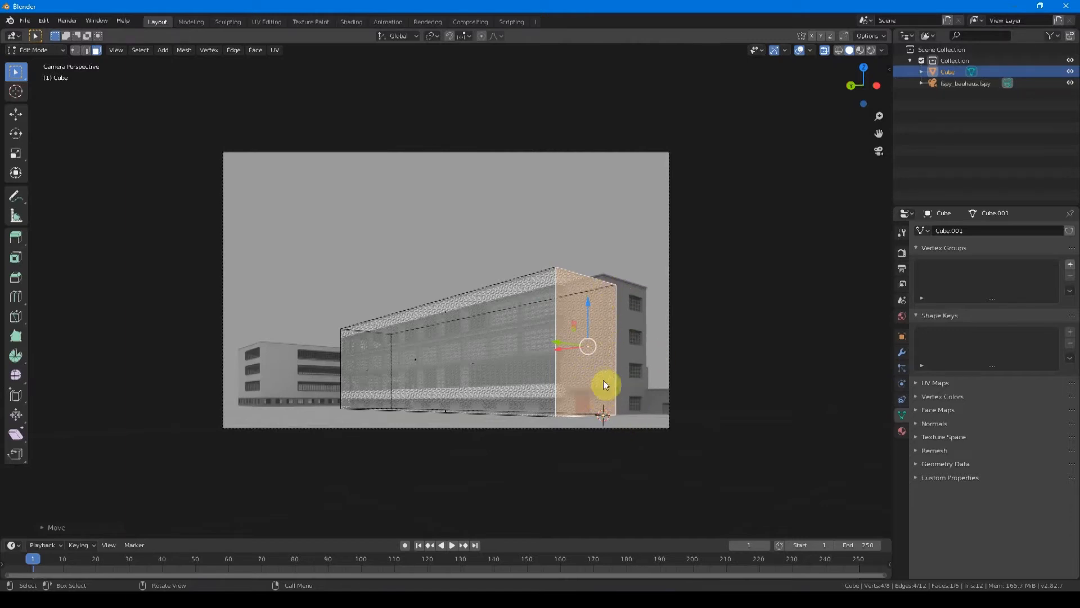
- Leave Edit Mode and add a second mesh cube at the origin for the Bauhaus tower
{"action": "key", "text": "Tab"}
{"action": "key", "text": "shift+a"}
{"action": "left_click", "coordinate": [651, 387]}
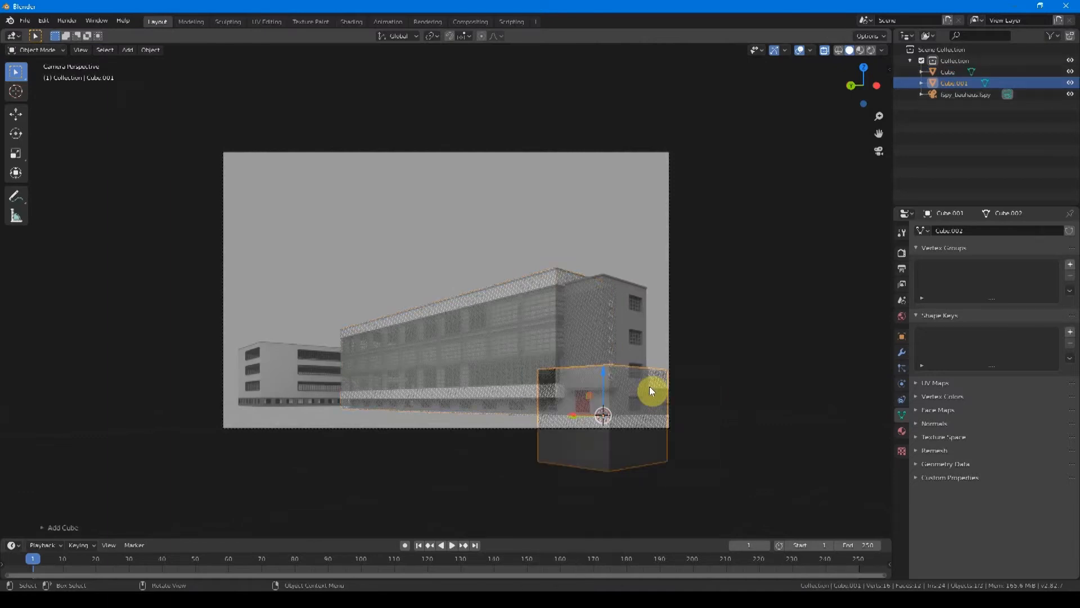
- Move the second cube's top, bottom and side faces to match the tower's roof, base and walls
{"action": "key", "text": "Tab"}
{"action": "left_click", "coordinate": [603, 369]}
{"action": "left_click_drag", "start_coordinate": [603, 332], "coordinate": [603, 245]}
{"action": "left_click", "coordinate": [638, 374]}
{"action": "left_click_drag", "start_coordinate": [609, 376], "coordinate": [566, 380]}
{"action": "left_click", "coordinate": [574, 385]}
{"action": "left_click", "coordinate": [608, 447]}
{"action": "left_click_drag", "start_coordinate": [608, 433], "coordinate": [594, 353]}
{"action": "left_click", "coordinate": [633, 356]}
- Enable vertex snapping and snap the tower block's inner side face along X to the end of the glazed wing
{"action": "key", "text": "alt+z"}
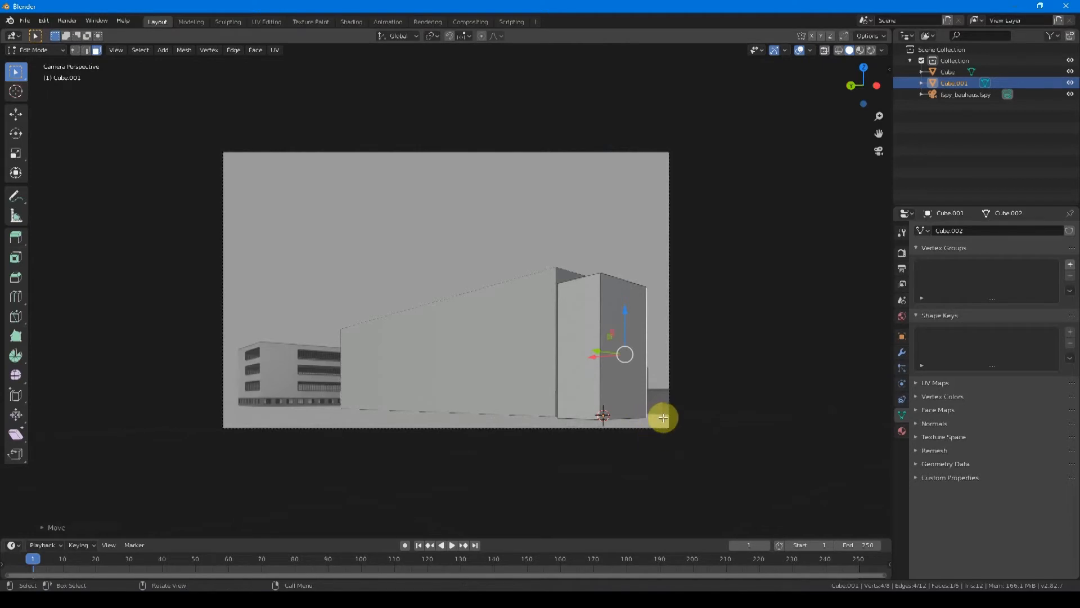
{"action": "middle_click_drag", "start_coordinate": [617, 377], "coordinate": [424, 297]}
{"action": "scroll", "coordinate": [413, 293], "scroll_direction": "up", "scroll_amount": 1}
{"action": "key", "text": "alt+z"}
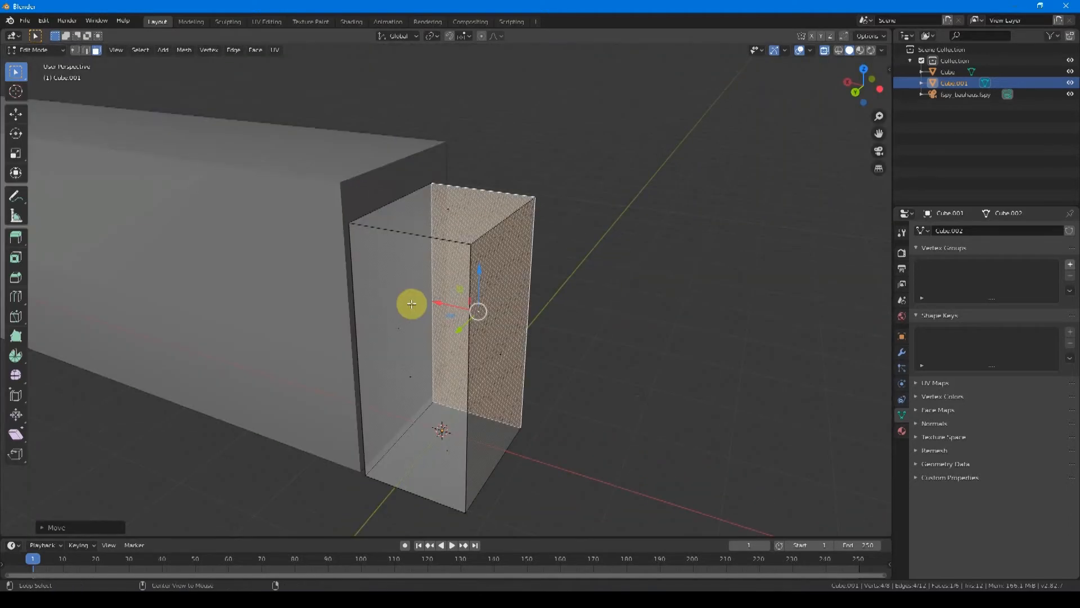
{"action": "left_click", "coordinate": [400, 327]}
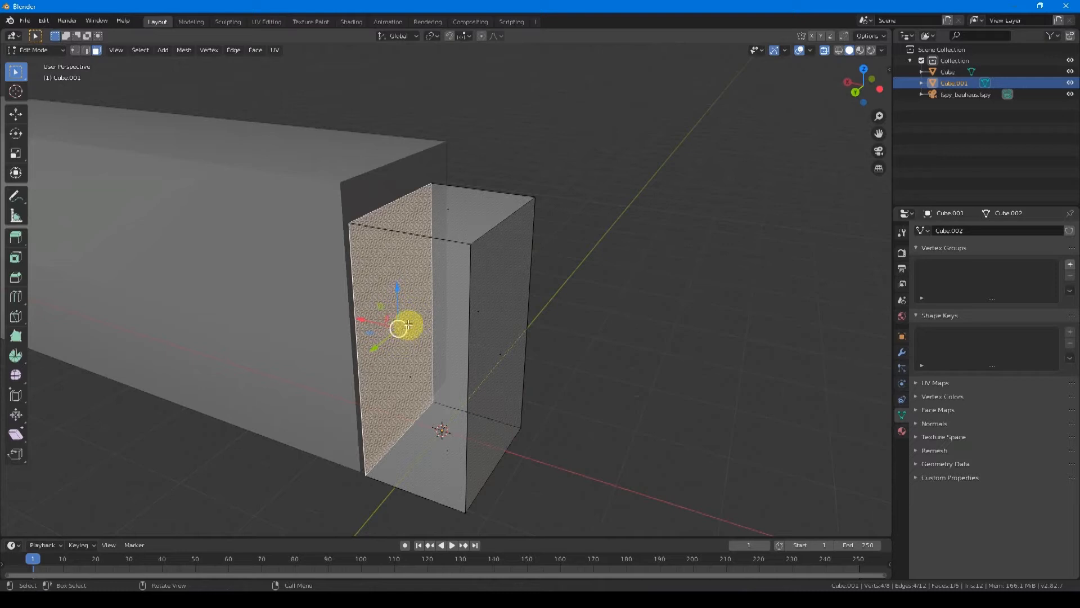
{"action": "left_click", "coordinate": [451, 34]}
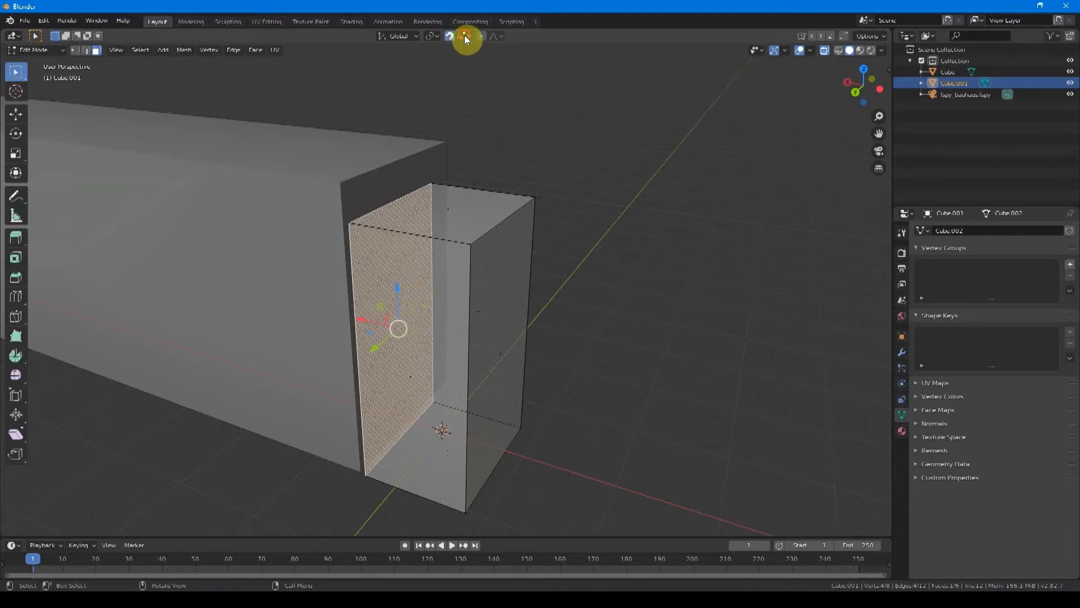
{"action": "left_click", "coordinate": [464, 36]}
{"action": "left_click", "coordinate": [435, 80]}
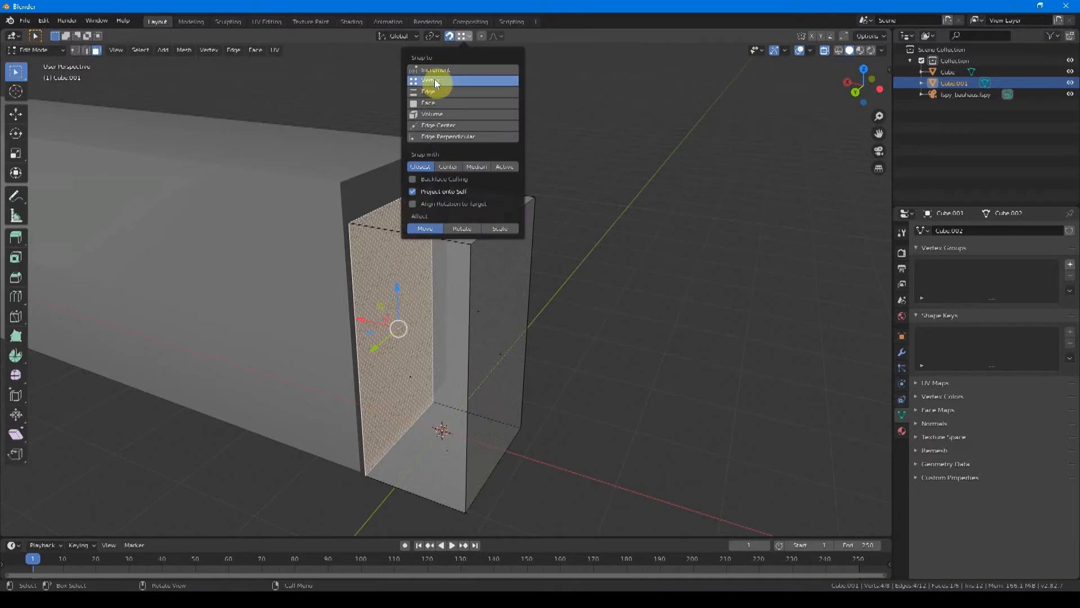
{"action": "left_click_drag", "start_coordinate": [359, 320], "coordinate": [354, 318]}
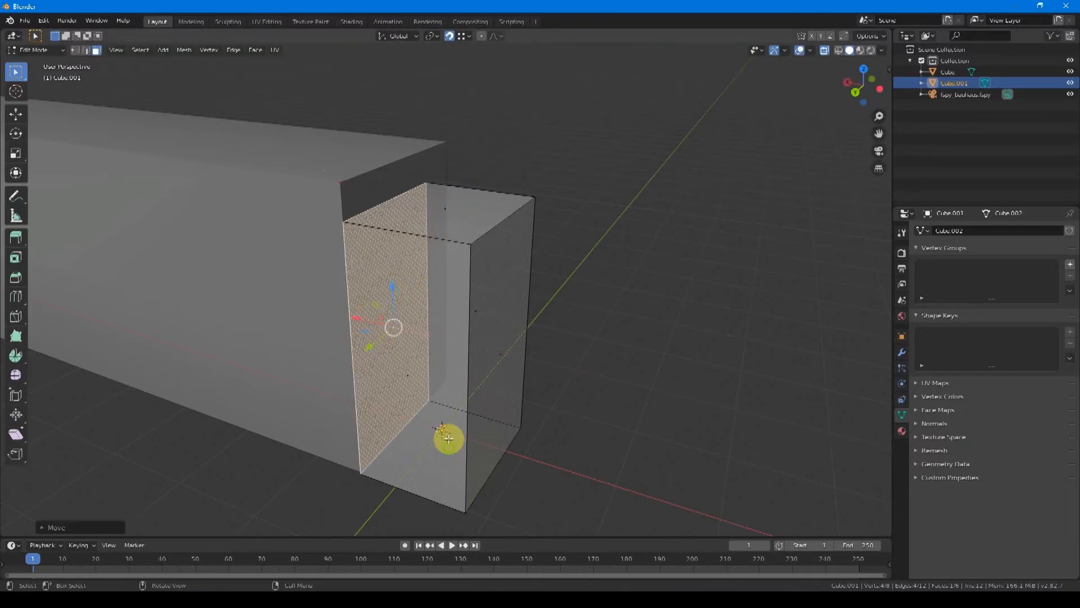
- Set the Z position of the bottom faces of the tower block and the glazed wing block to 0 m
{"action": "middle_click_drag", "start_coordinate": [361, 522], "coordinate": [360, 489]}
{"action": "left_click", "coordinate": [445, 459]}
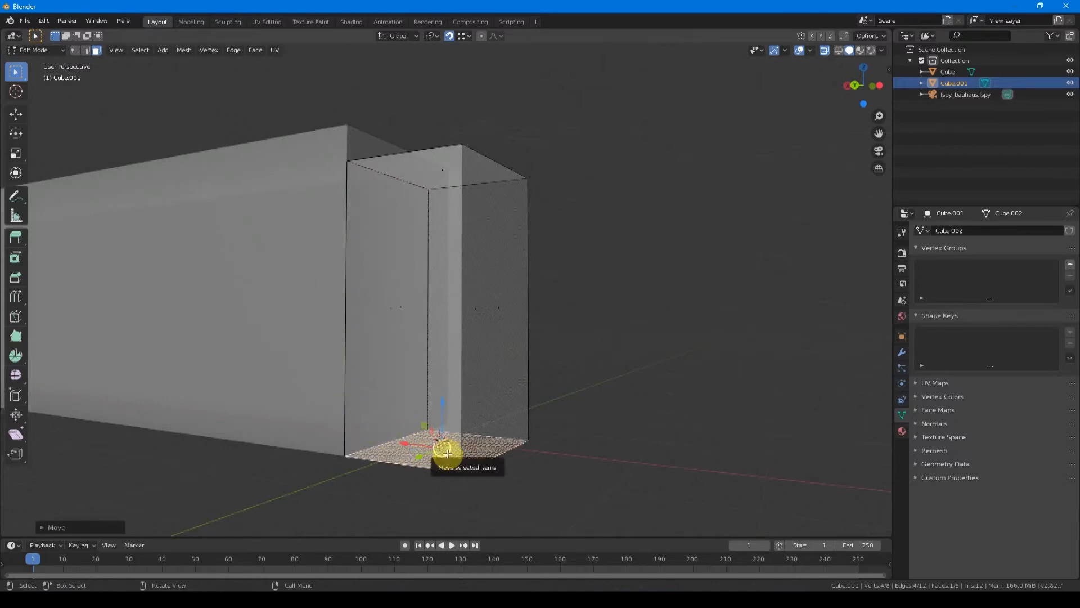
{"action": "key", "text": "n"}
{"action": "left_click", "coordinate": [844, 112]}
{"action": "type", "text": "0"}
{"action": "key", "text": "Return"}
{"action": "middle_click_drag", "start_coordinate": [207, 408], "coordinate": [399, 412], "text": "shift"}
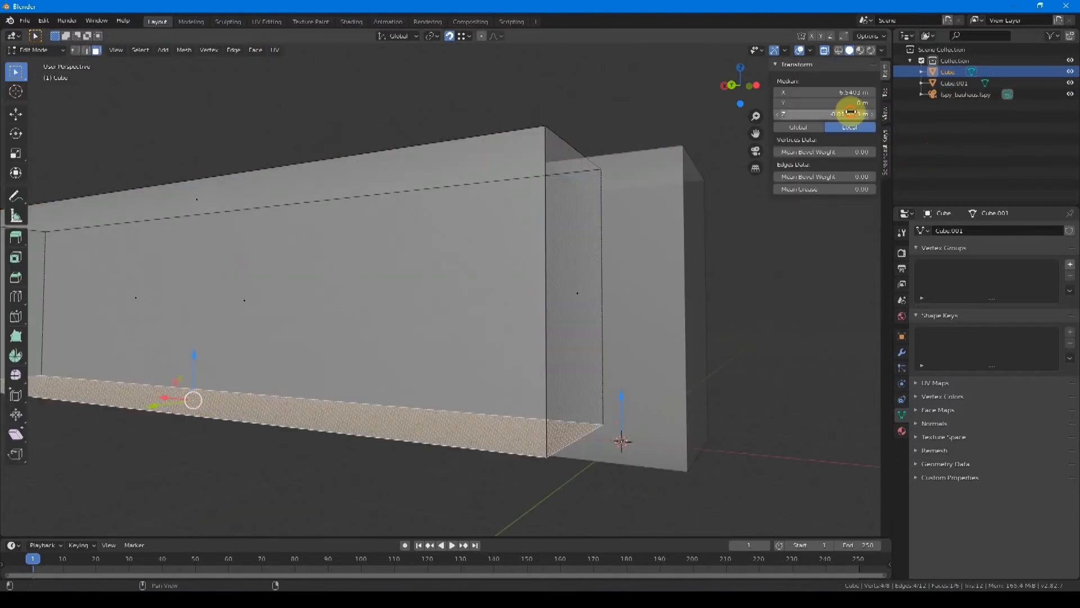
- In camera view, adjust the tower block's front side face along Y and its top face along Z to match the image, and leave Edit Mode
{"action": "key", "text": "Tab"}
{"action": "key", "text": "KP_0"}
{"action": "left_click", "coordinate": [589, 354]}
{"action": "key", "text": "Tab"}
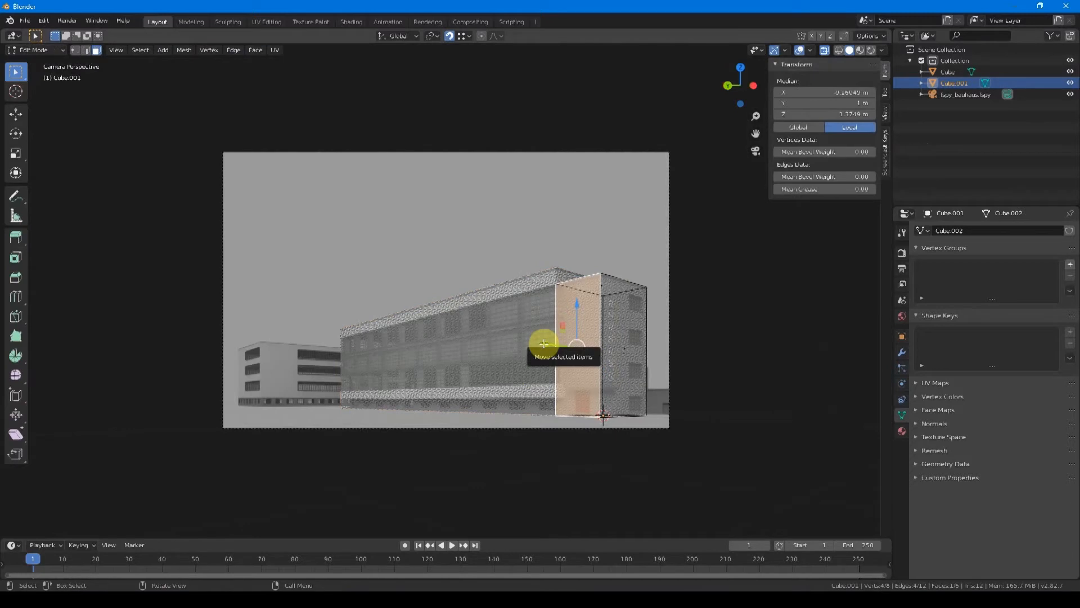
{"action": "left_click_drag", "start_coordinate": [546, 343], "coordinate": [553, 347]}
{"action": "left_click", "coordinate": [605, 286]}
{"action": "left_click_drag", "start_coordinate": [605, 248], "coordinate": [604, 247]}
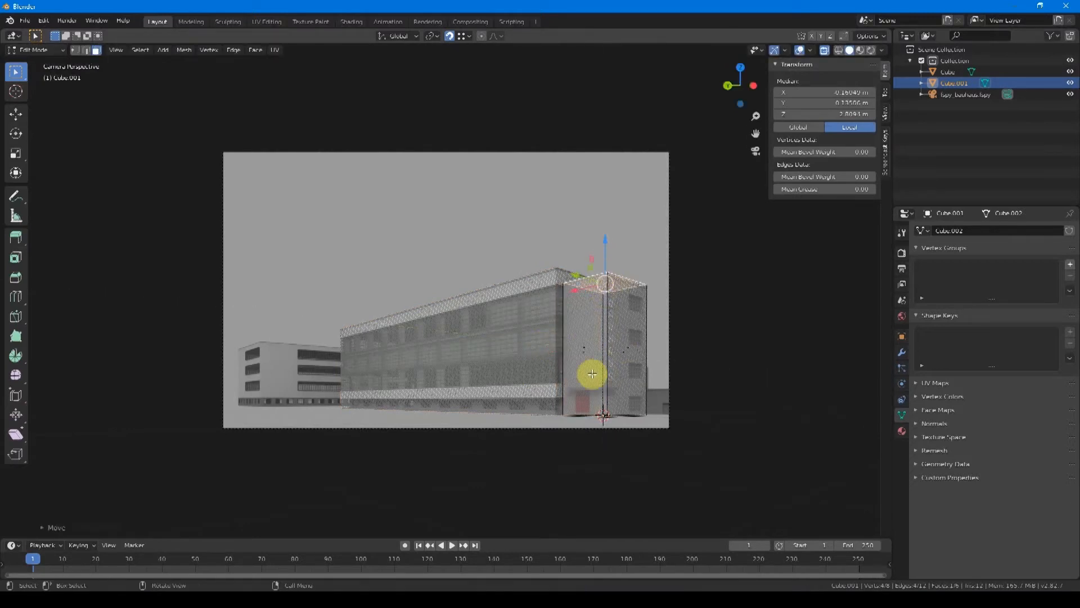
{"action": "key", "text": "alt+a"}
{"action": "key", "text": "Tab"}
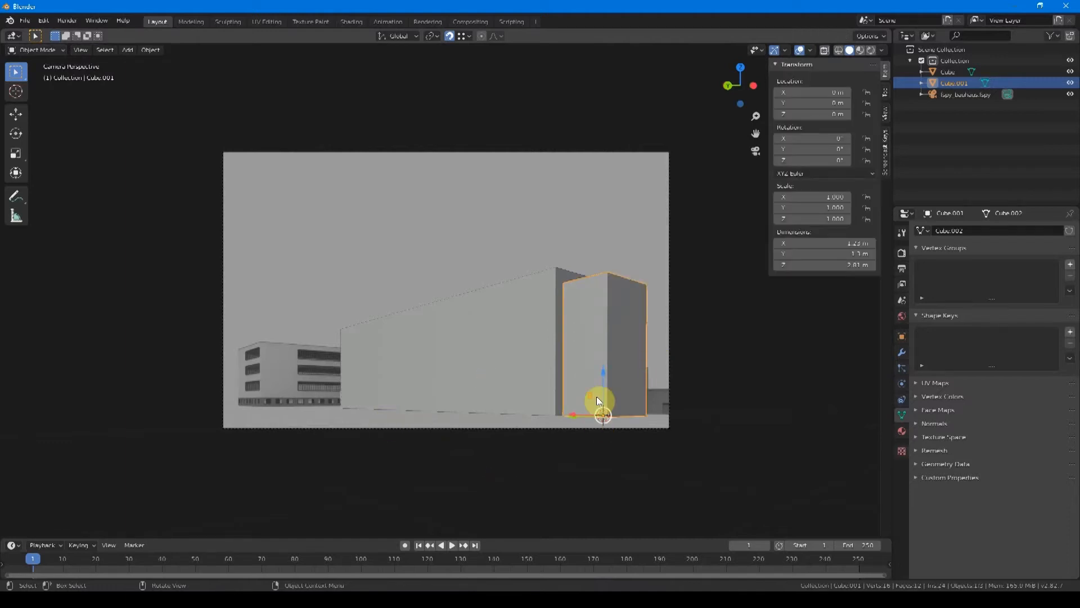
- Inspect the wing and tower blocks from several sides and compare them with the background photo in camera view
{"action": "middle_click_drag", "start_coordinate": [587, 370], "coordinate": [540, 210]}
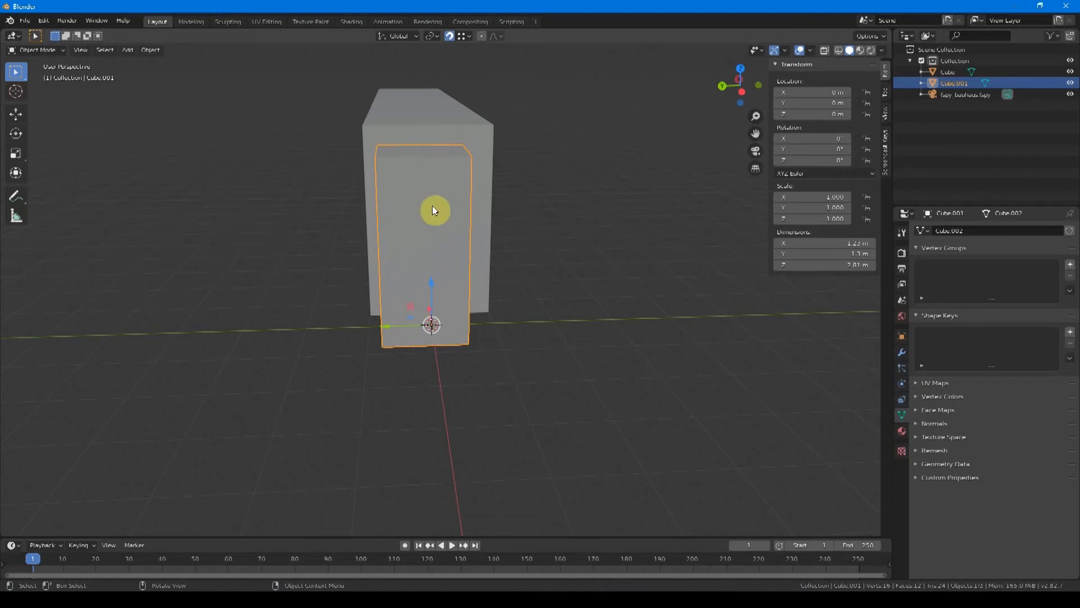
{"action": "middle_click_drag", "start_coordinate": [432, 131], "coordinate": [221, 211]}
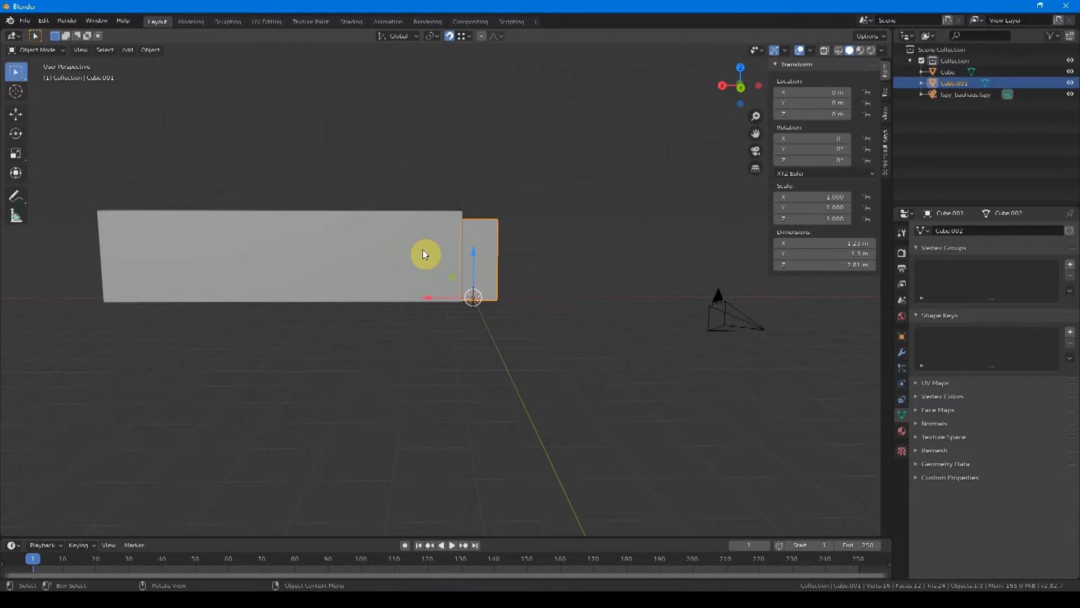
{"action": "key", "text": "KP_0"}
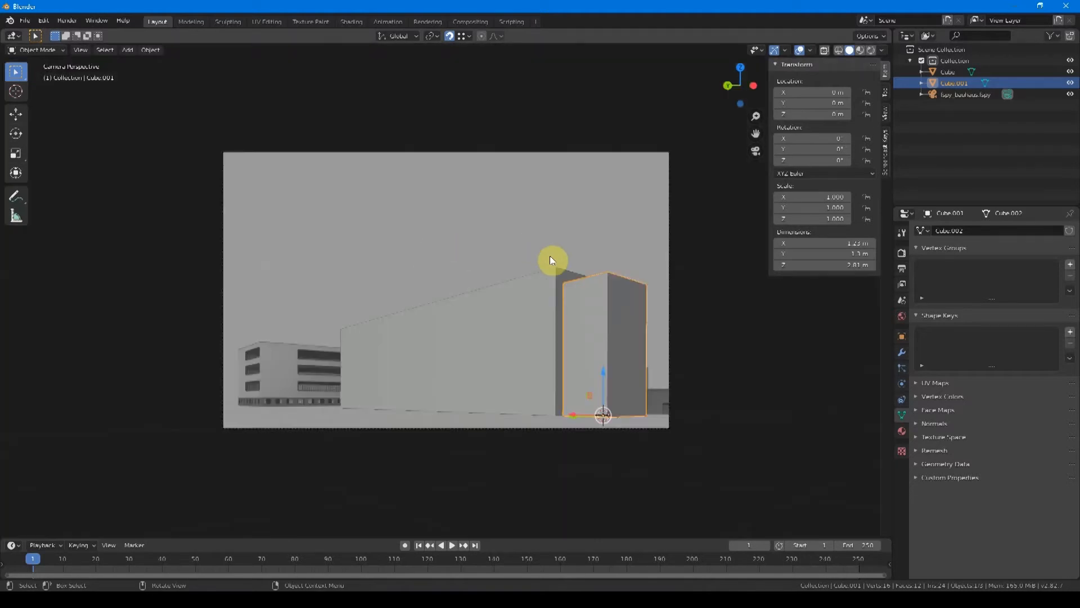
{"action": "key", "text": "KP_0"}
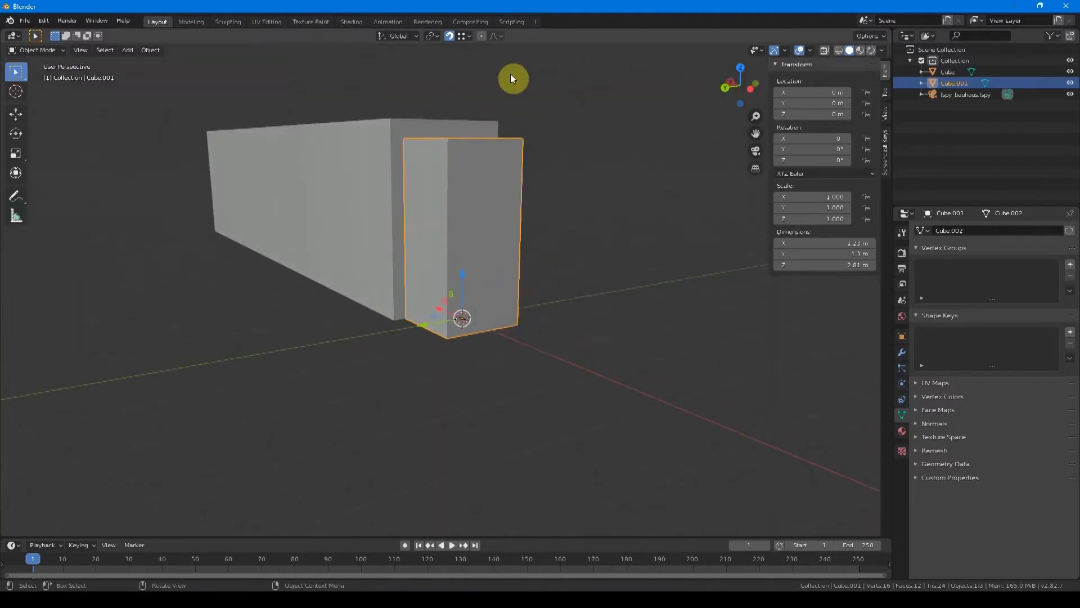
{"action": "key", "text": "KP_0"}
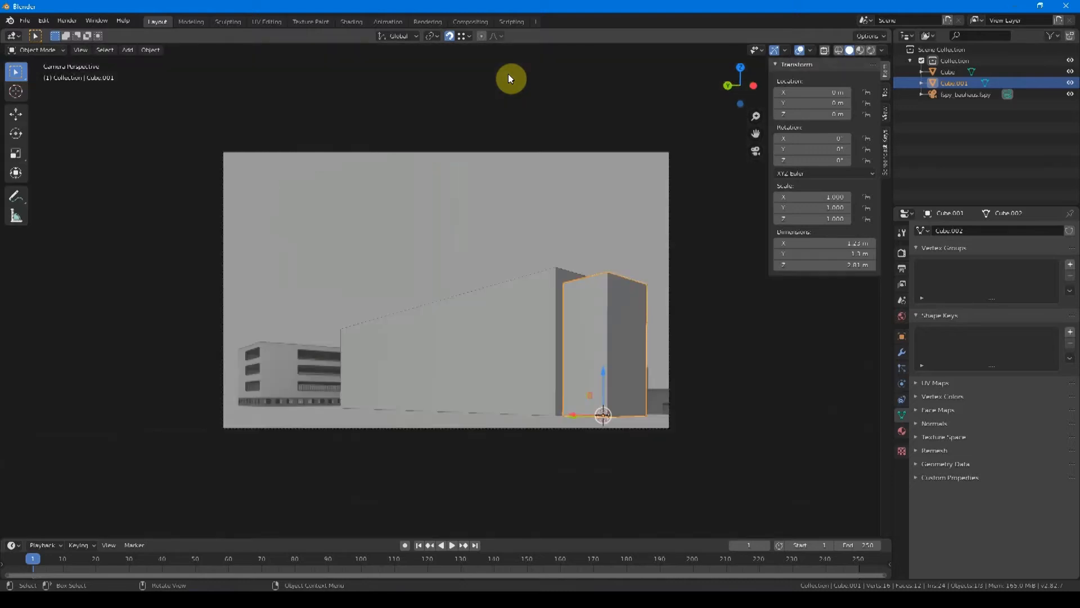
{"action": "key", "text": "alt+z"}
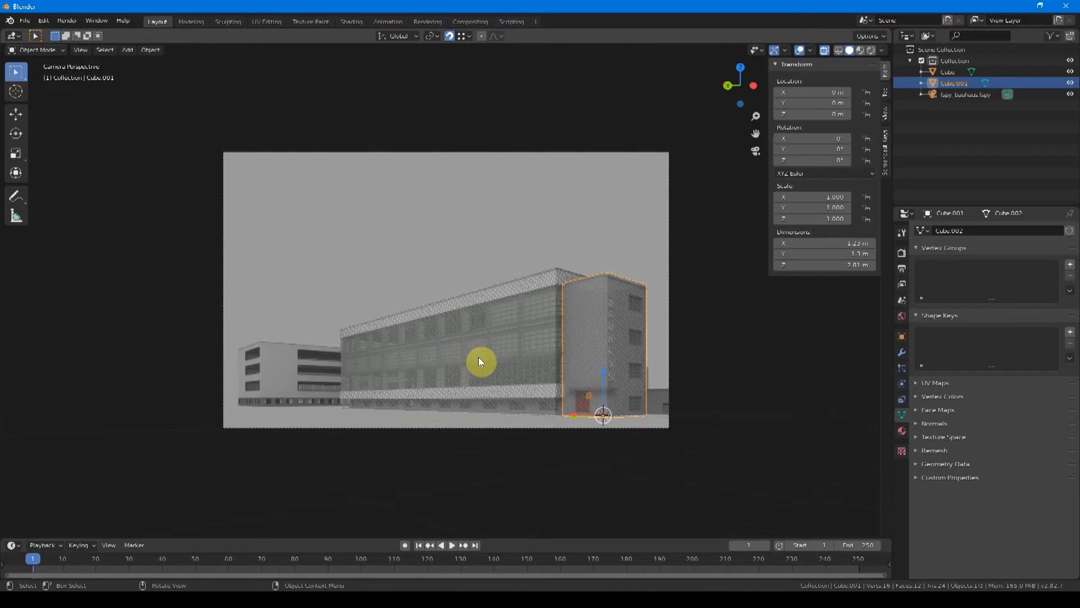
- Add a UV Project modifier to the glazed wing block with the fspy_bauhaus.fspy camera as its projector
{"action": "left_click", "coordinate": [481, 339]}
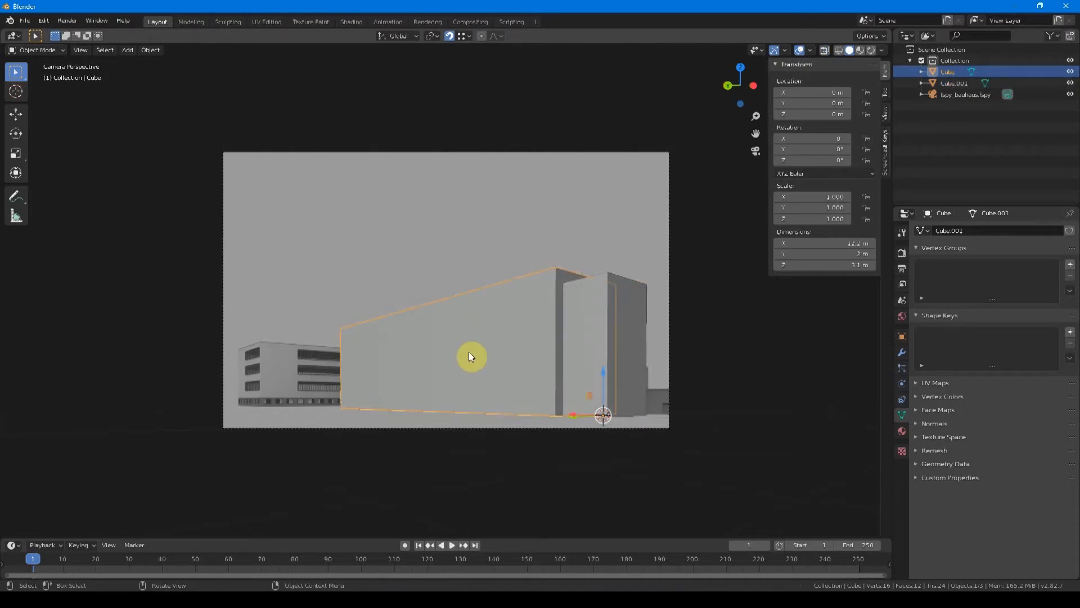
{"action": "left_click", "coordinate": [902, 352]}
{"action": "left_click", "coordinate": [941, 231]}
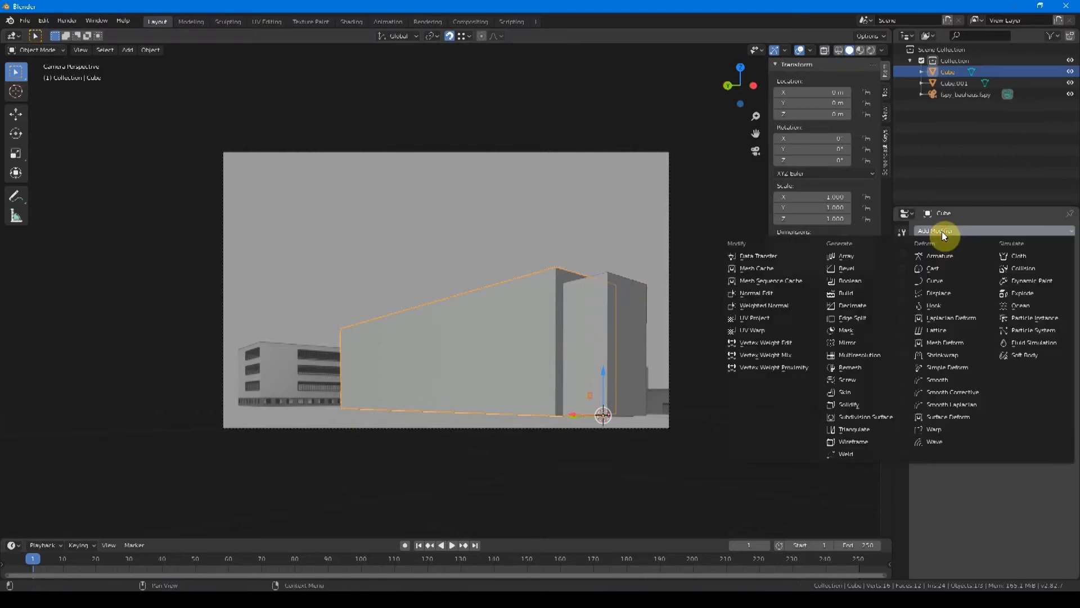
{"action": "left_click", "coordinate": [775, 322]}
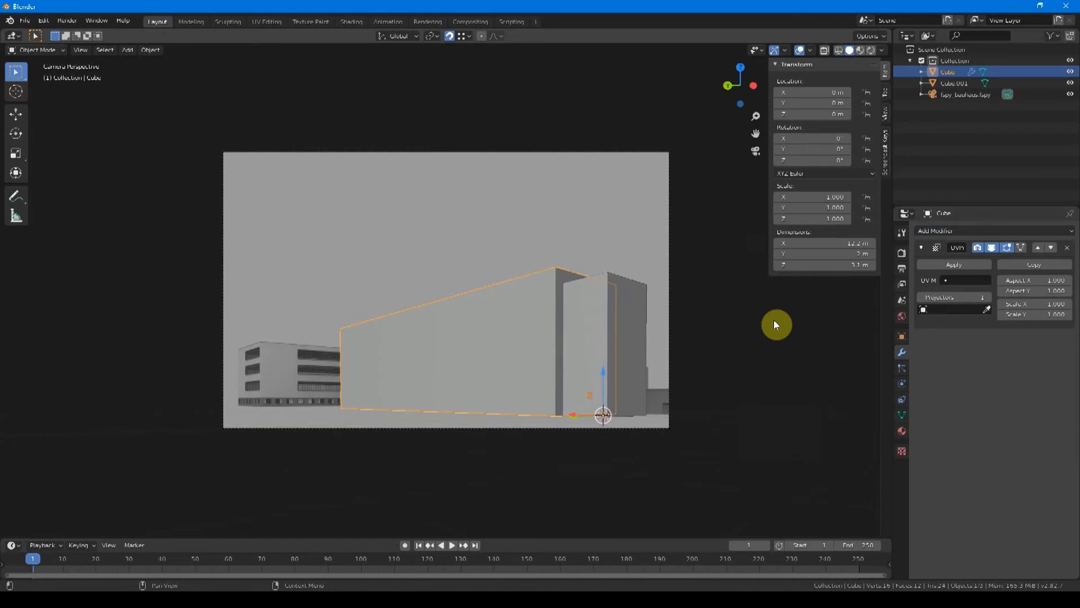
{"action": "left_click", "coordinate": [947, 310]}
{"action": "left_click", "coordinate": [956, 335]}
- Give the wing block a new material with the fspy_bauhaus.fspy image as Base Color texture, and show it in Material Preview shading
{"action": "left_click", "coordinate": [902, 432]}
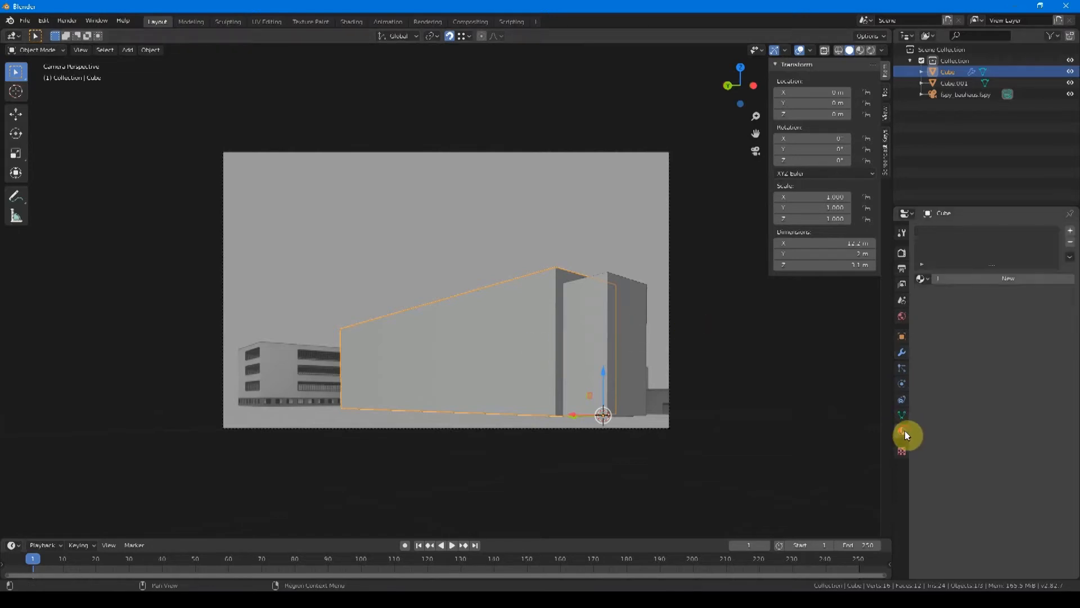
{"action": "left_click", "coordinate": [1001, 279]}
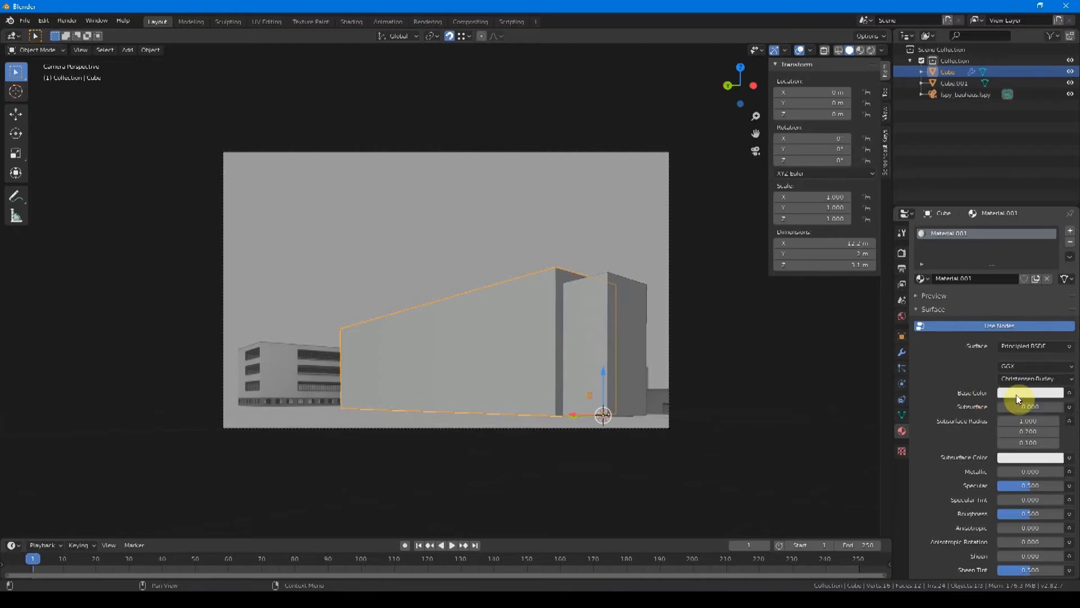
{"action": "left_click", "coordinate": [1070, 393]}
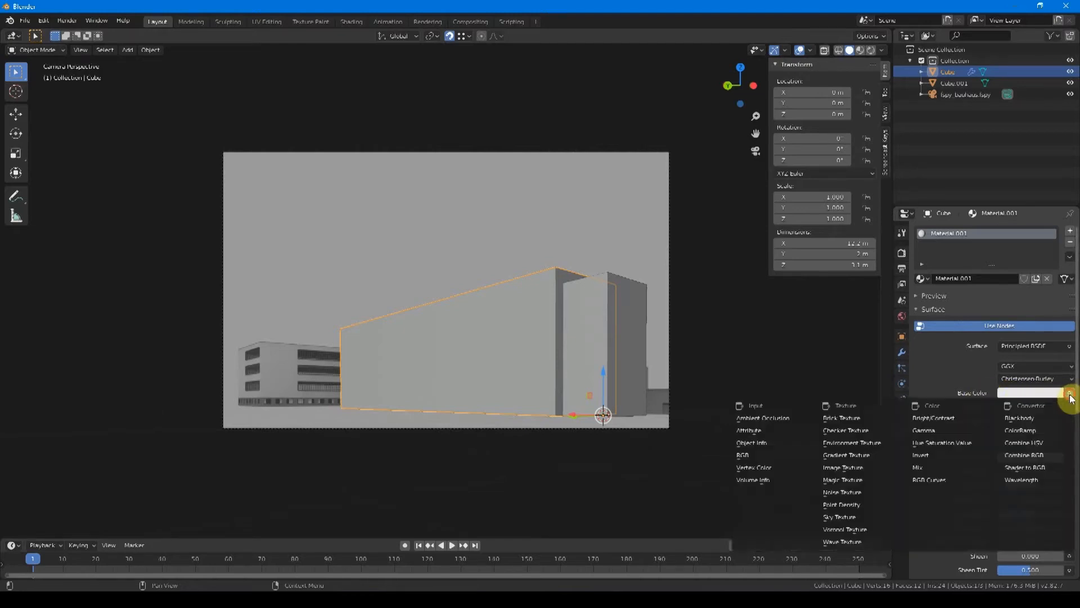
{"action": "left_click", "coordinate": [876, 470]}
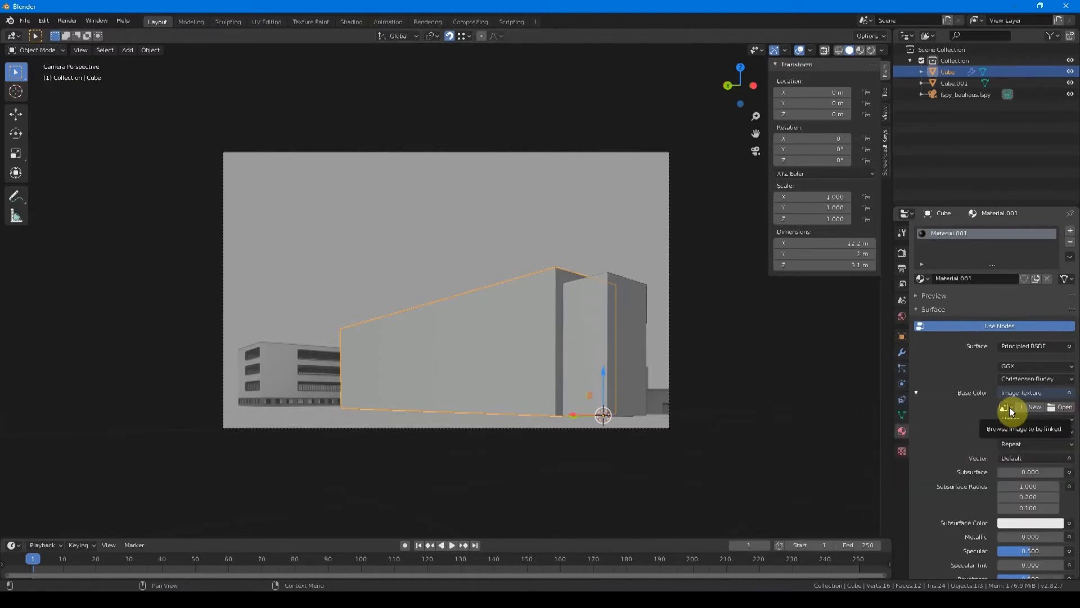
{"action": "left_click", "coordinate": [1007, 407]}
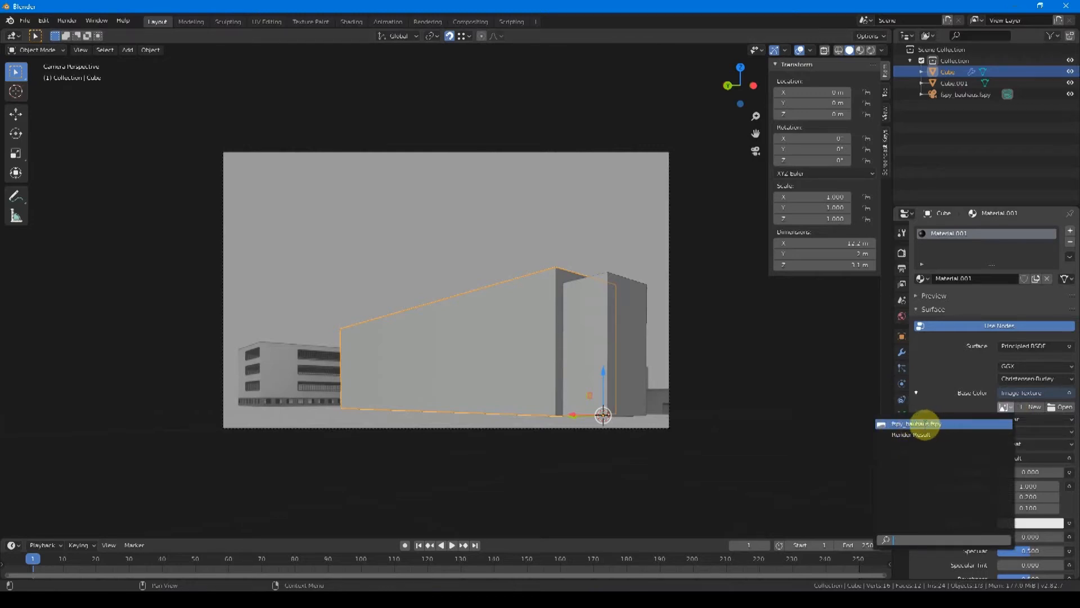
{"action": "left_click", "coordinate": [917, 424]}
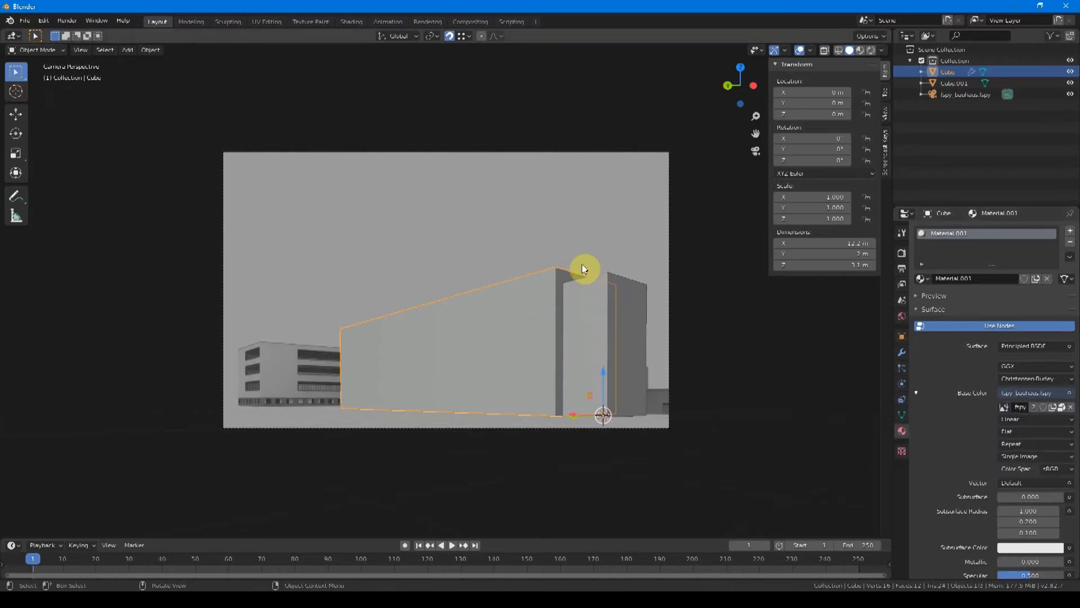
{"action": "left_click", "coordinate": [858, 51]}
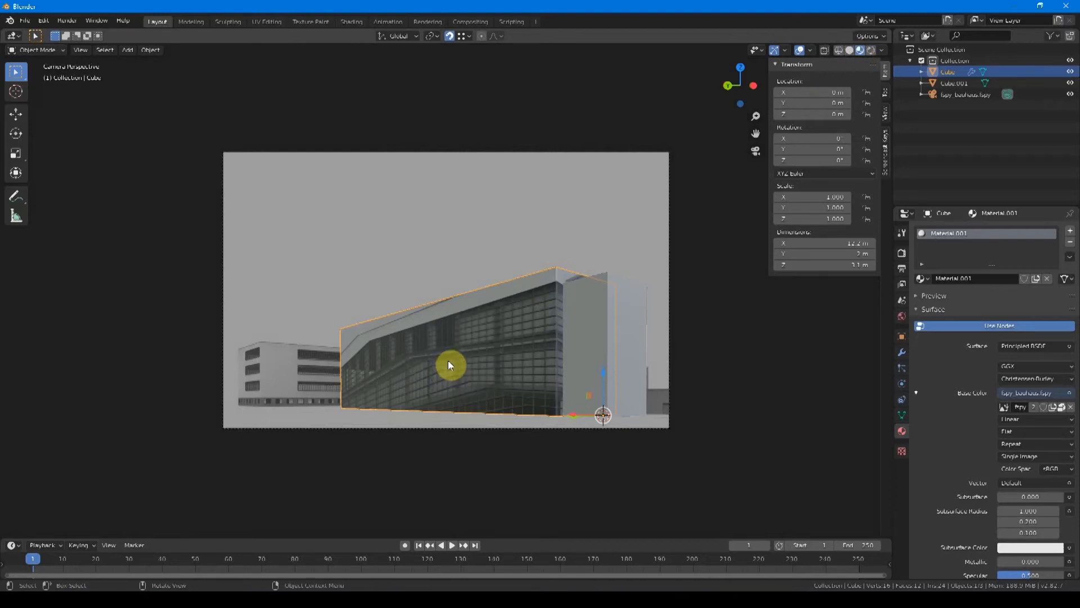
- Try to calculate the image's aspect ratio, 7540/4660, in the scene's Frame Start value
{"action": "key", "text": "alt+Tab"}
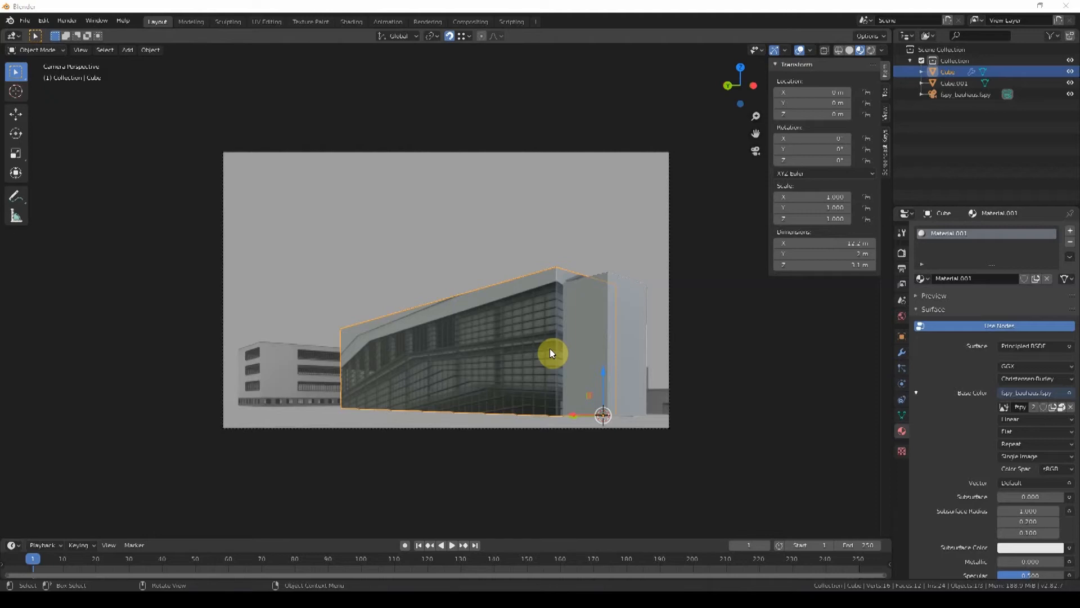
{"action": "left_click", "coordinate": [902, 353]}
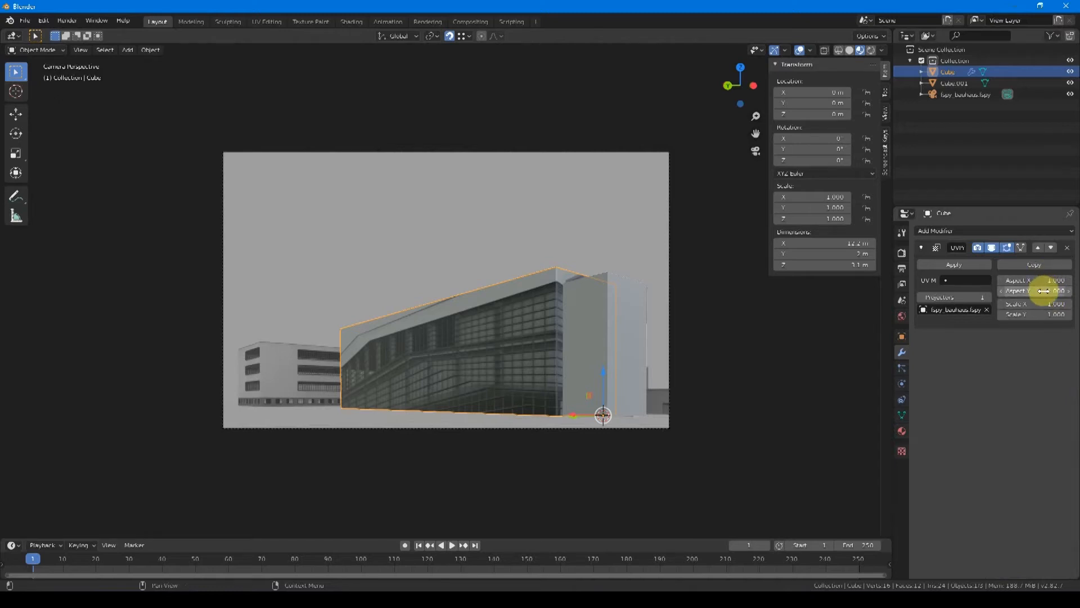
{"action": "left_click", "coordinate": [906, 254]}
{"action": "left_click", "coordinate": [902, 268]}
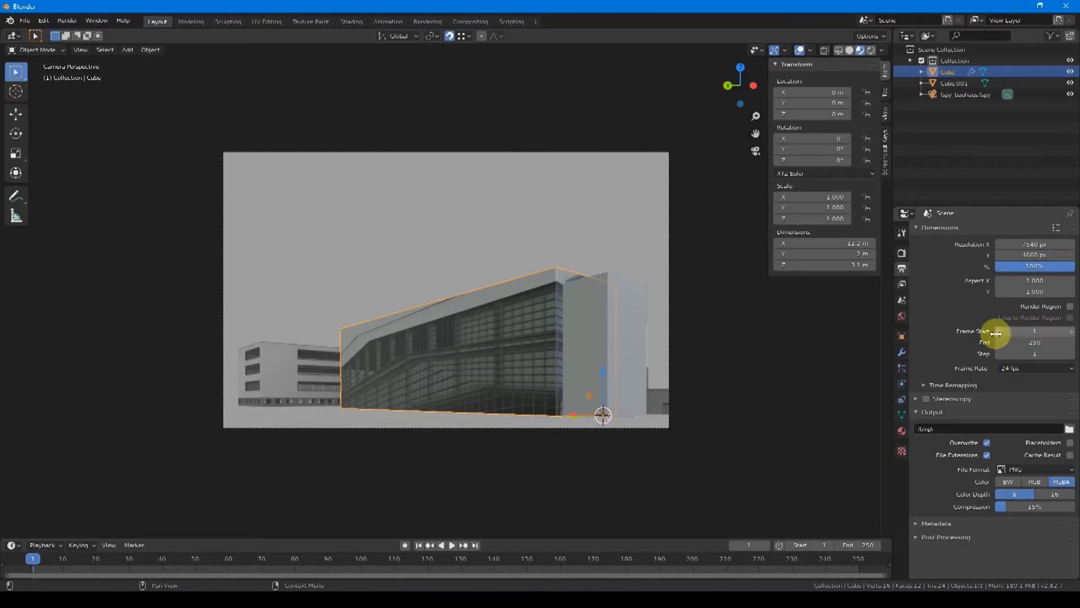
{"action": "left_click", "coordinate": [1038, 332]}
{"action": "type", "text": "7540/4000"}
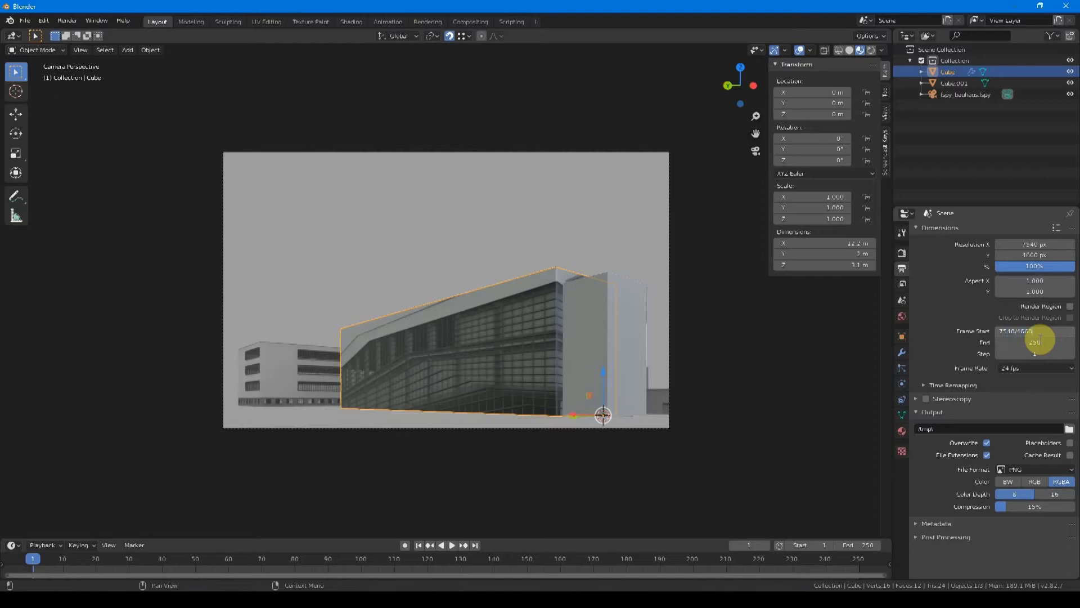
{"action": "key", "text": "Escape"}
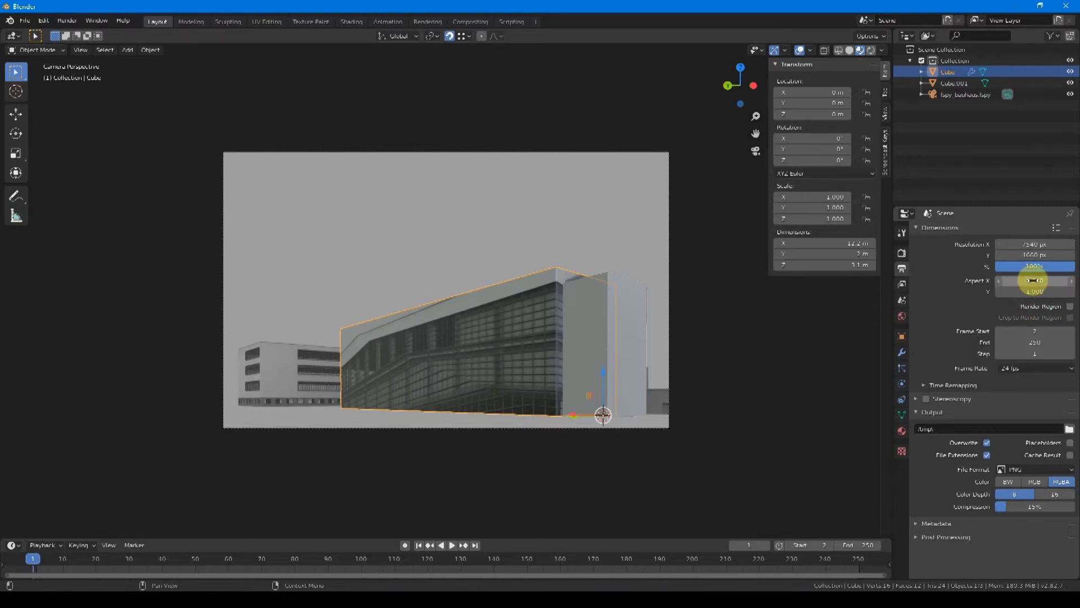
- Calculate the image's aspect ratio as 7540/4660 in the render's pixel Aspect X and copy the result
{"action": "left_click", "coordinate": [1035, 281]}
{"action": "type", "text": "7540/4660"}
{"action": "key", "text": "Return"}
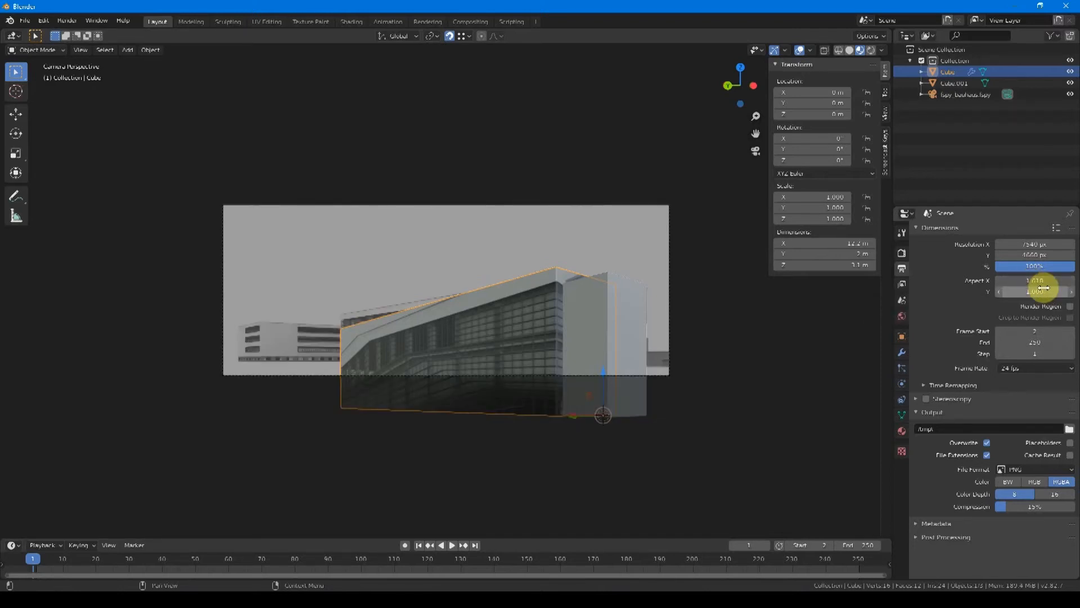
{"action": "left_click", "coordinate": [1039, 282]}
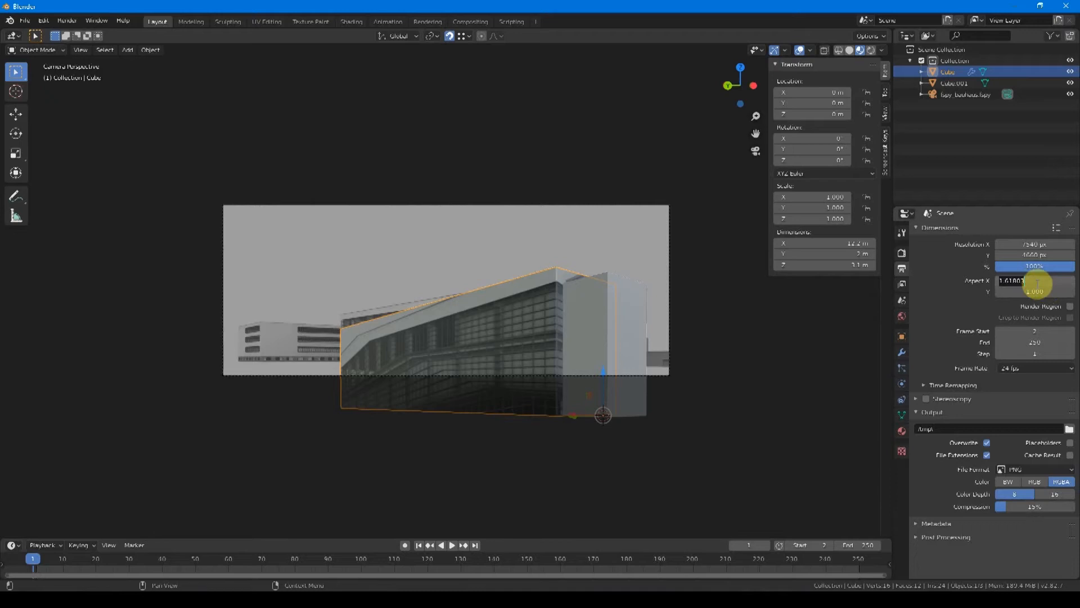
{"action": "key", "text": "Return"}
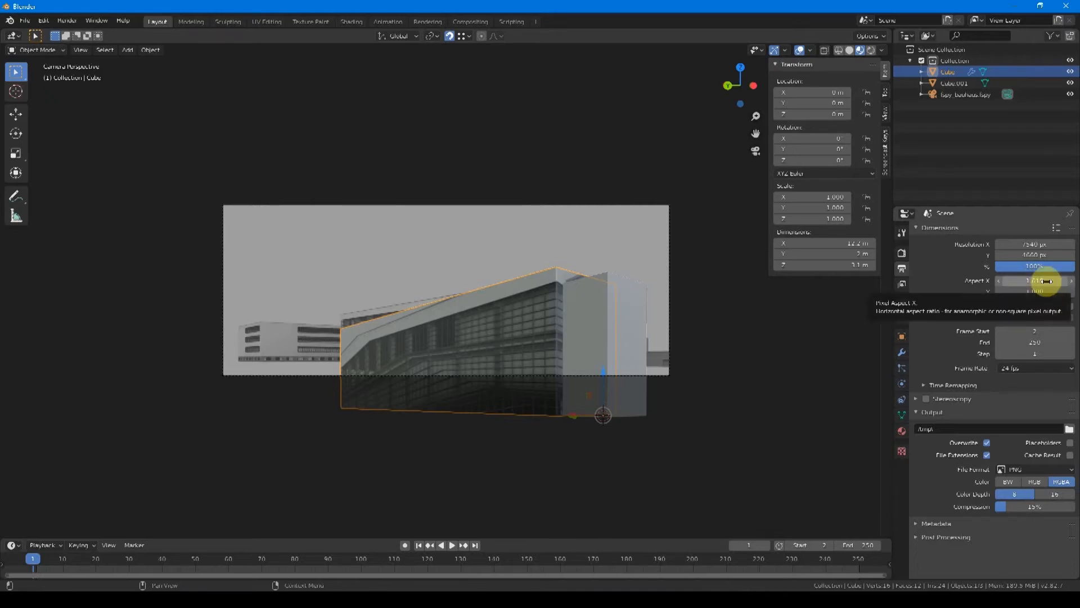
- Reset the render's pixel Aspect X to its default and set the wing's UV Project modifier Aspect X to 1.618
{"action": "right_click", "coordinate": [1044, 281]}
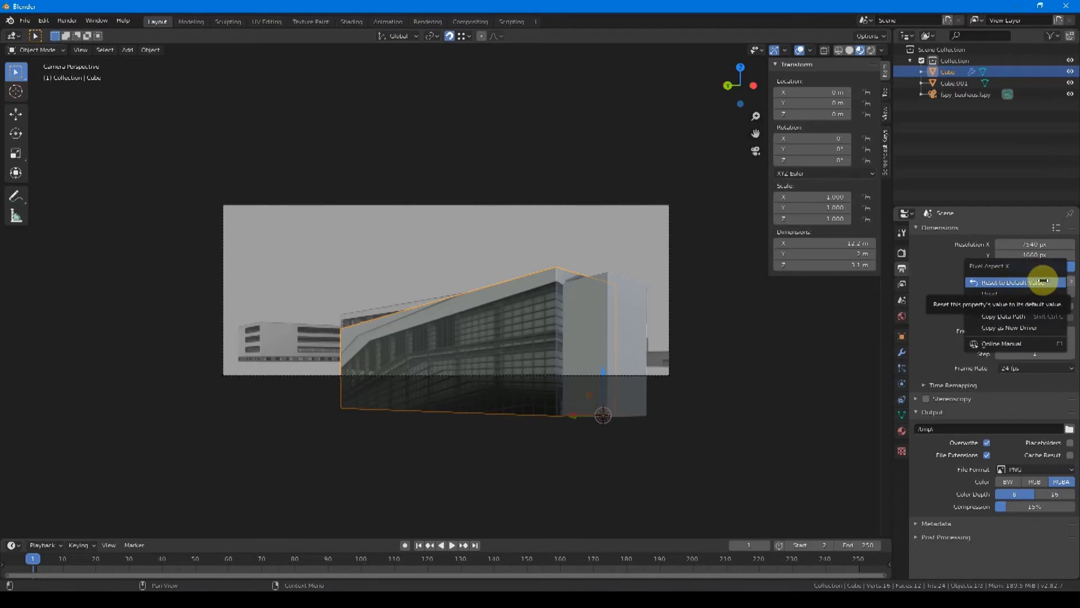
{"action": "left_click", "coordinate": [1042, 281]}
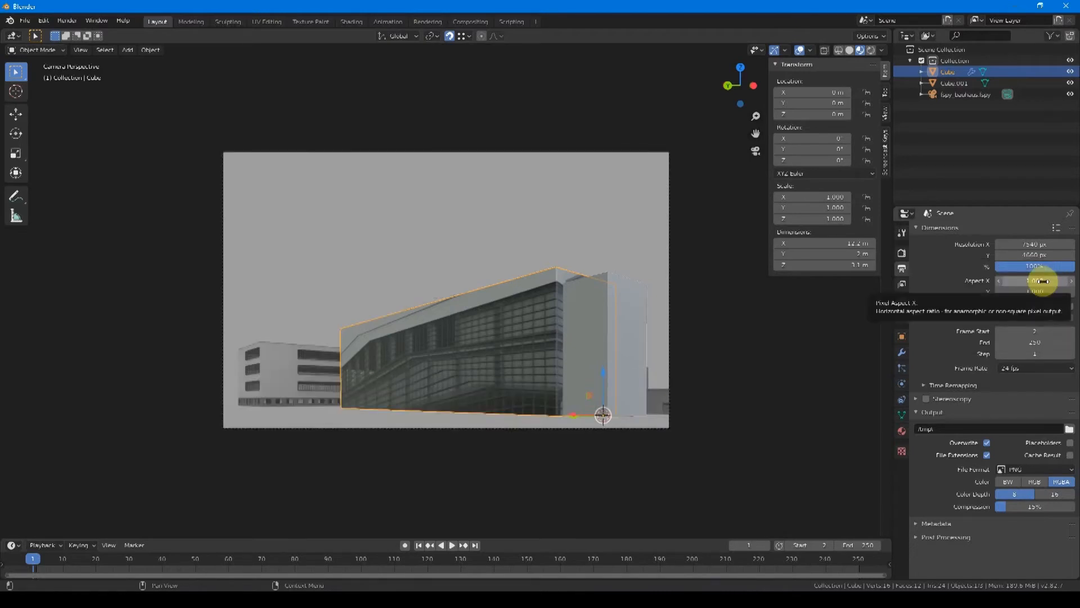
{"action": "left_click", "coordinate": [902, 353]}
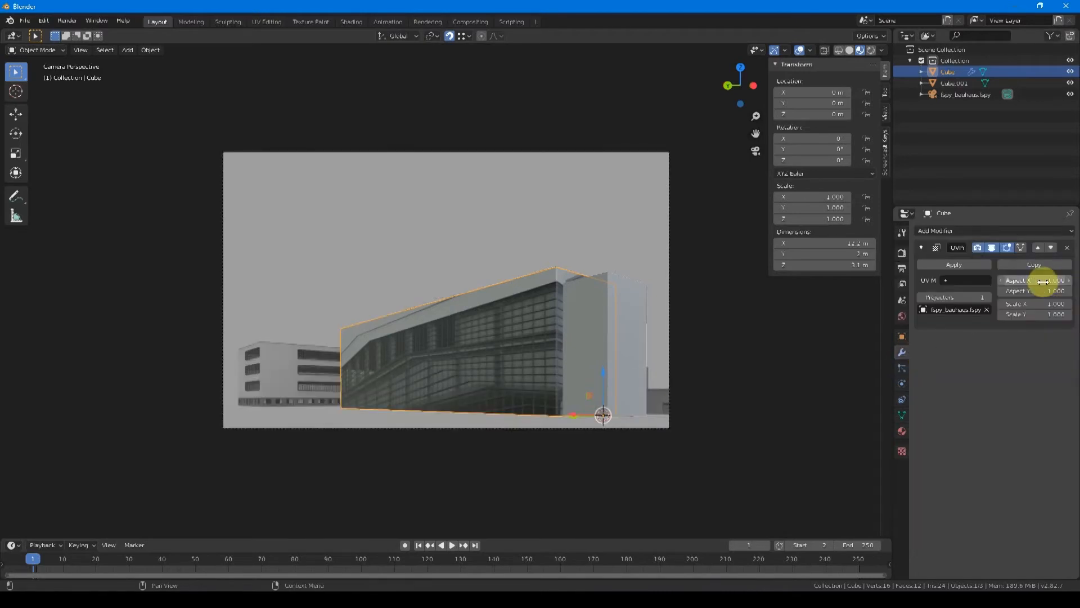
{"action": "left_click_drag", "start_coordinate": [1044, 278], "coordinate": [1045, 282]}
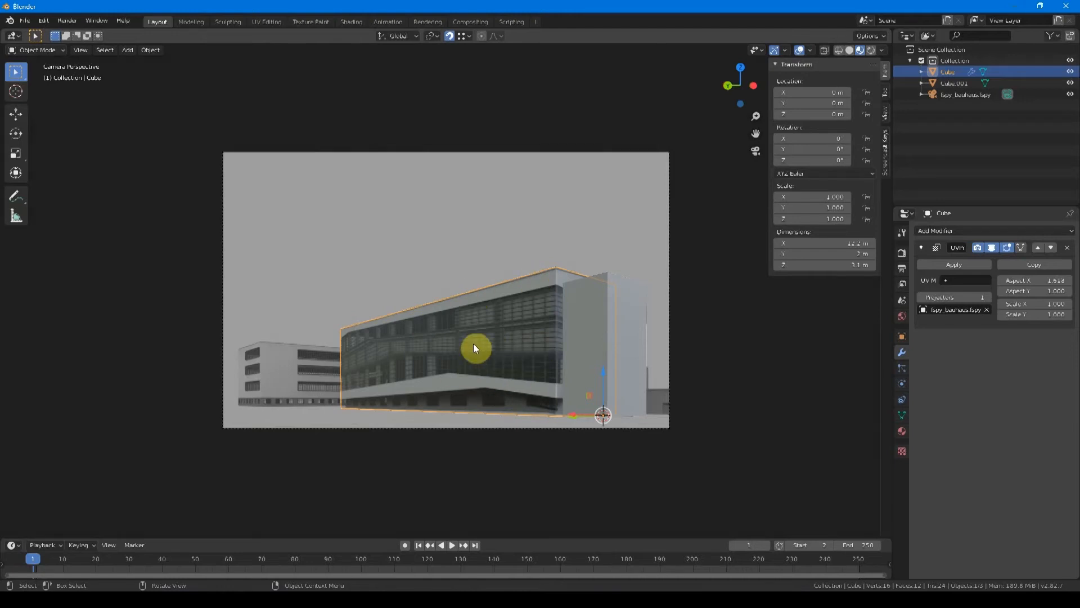
- Enter Edit Mode on the wing block, select all its faces and subdivide them twice
{"action": "key", "text": "Tab"}
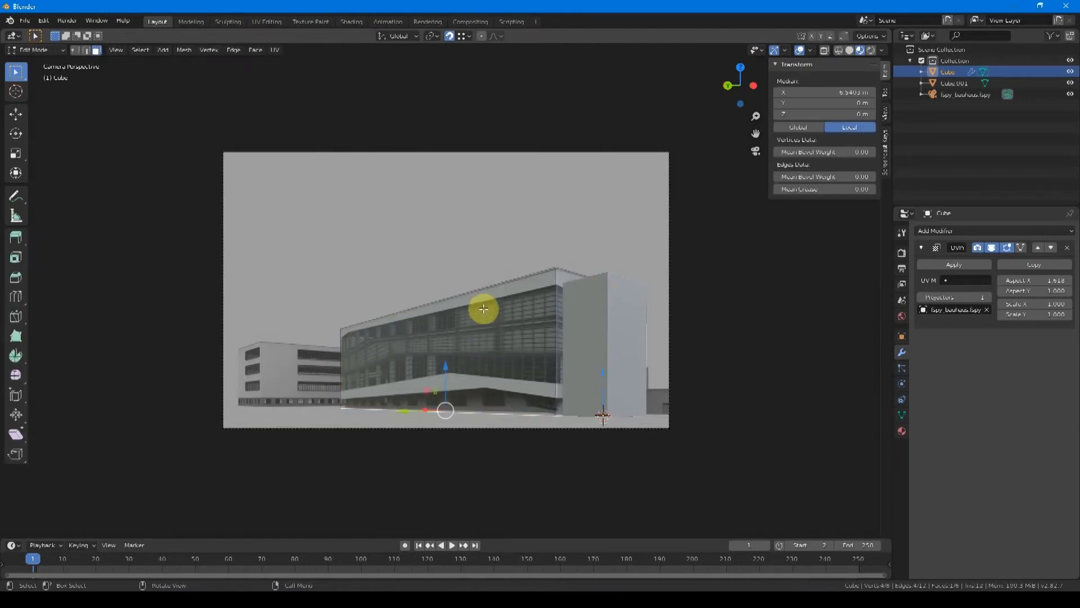
{"action": "left_click", "coordinate": [489, 345]}
{"action": "right_click", "coordinate": [488, 345]}
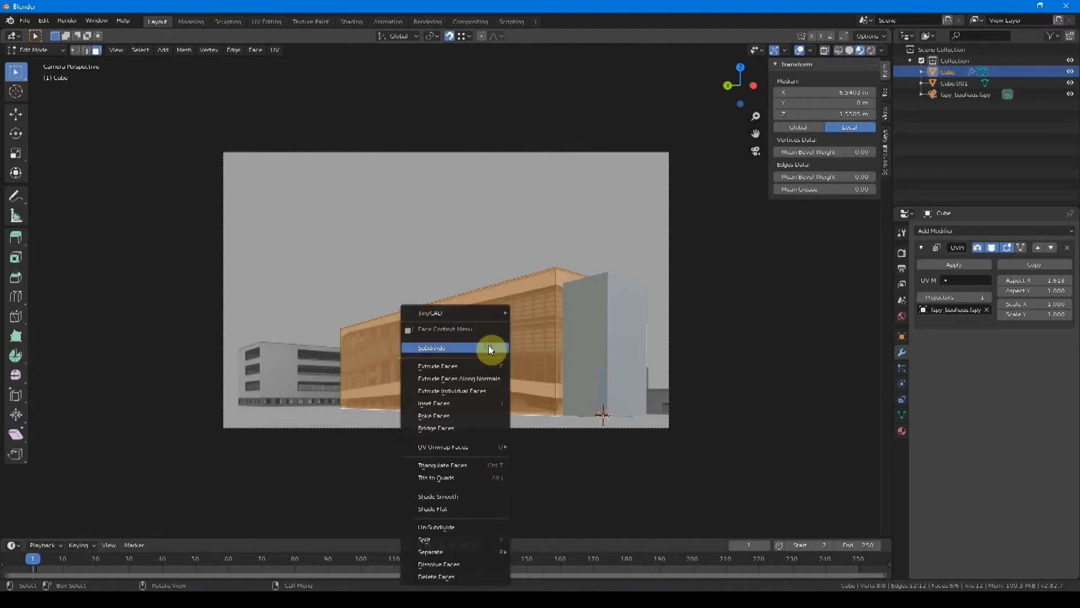
{"action": "left_click", "coordinate": [430, 348]}
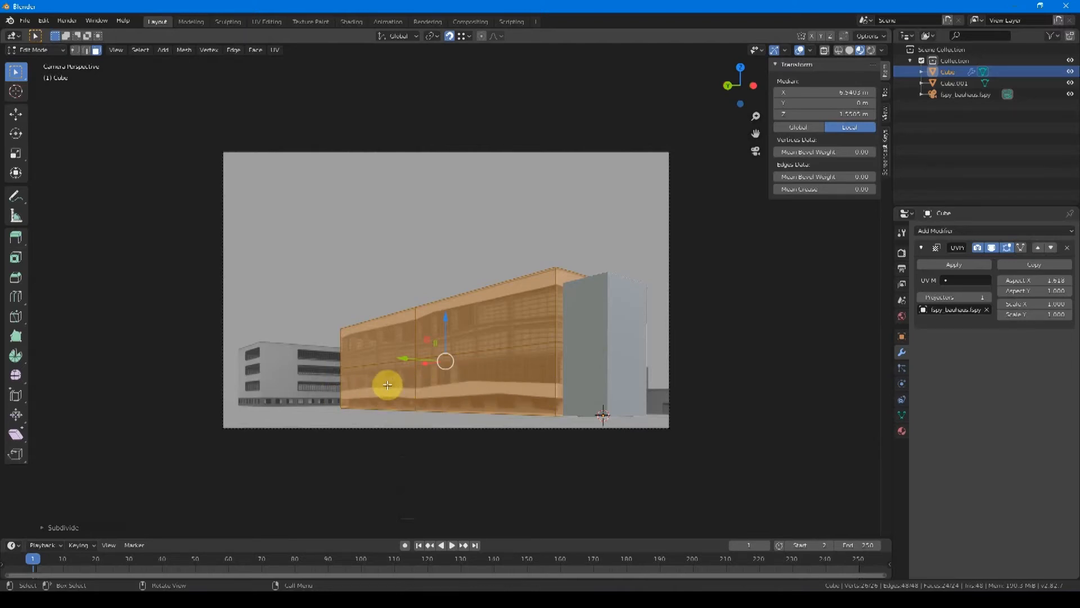
{"action": "right_click", "coordinate": [447, 382]}
{"action": "left_click", "coordinate": [430, 353]}
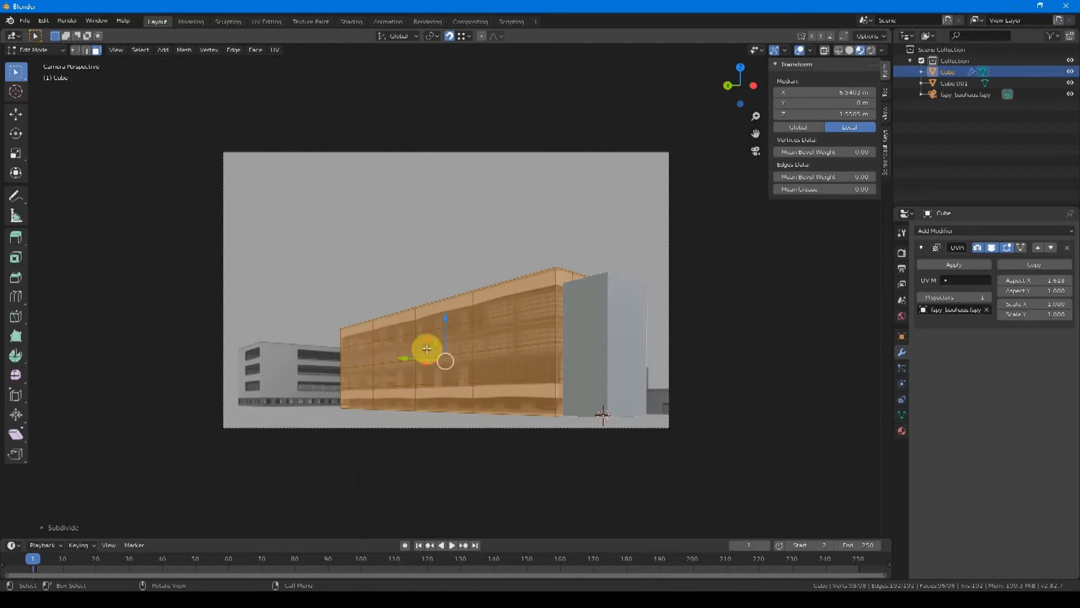
- Try subdividing the wing block's selected faces further
{"action": "right_click", "coordinate": [454, 363]}
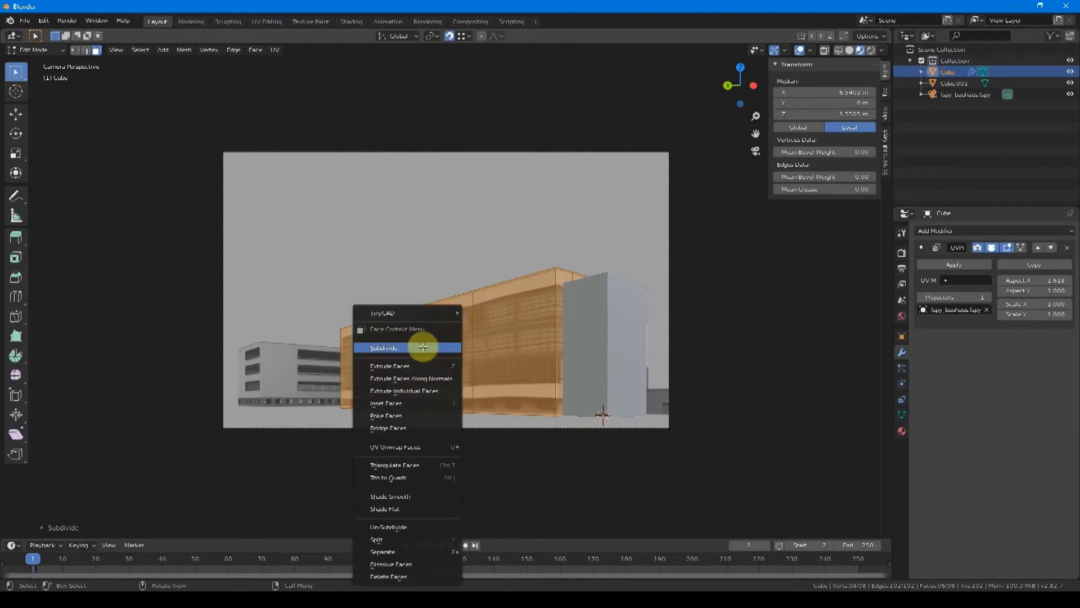
{"action": "left_click", "coordinate": [423, 343]}
{"action": "right_click", "coordinate": [460, 386]}
{"action": "left_click", "coordinate": [460, 387]}
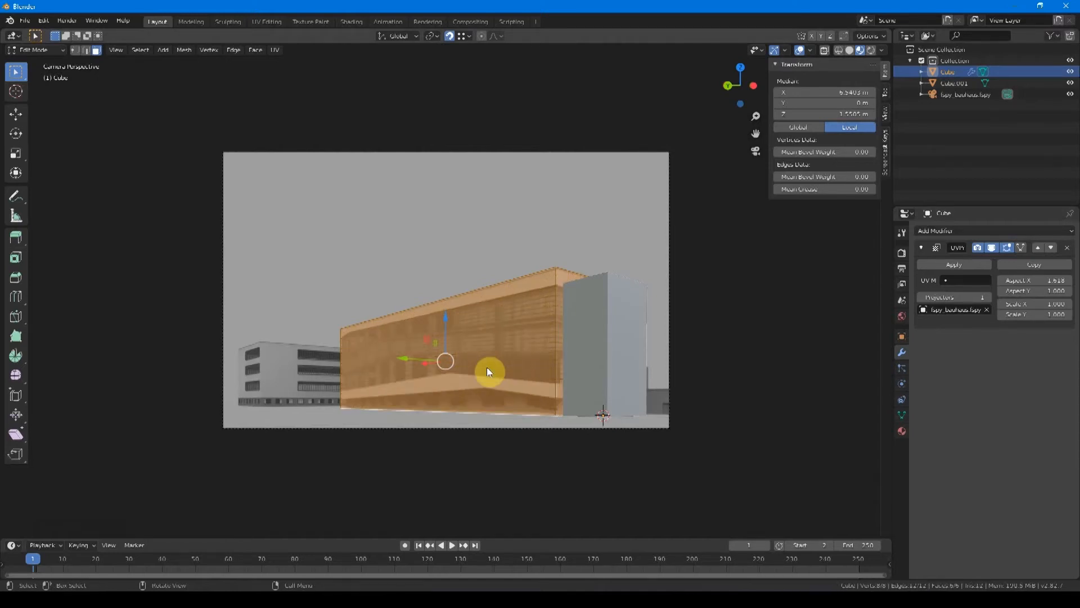
- Return to Object Mode and add a Subdivision Surface modifier to the wing block, set to Simple
{"action": "key", "text": "Tab"}
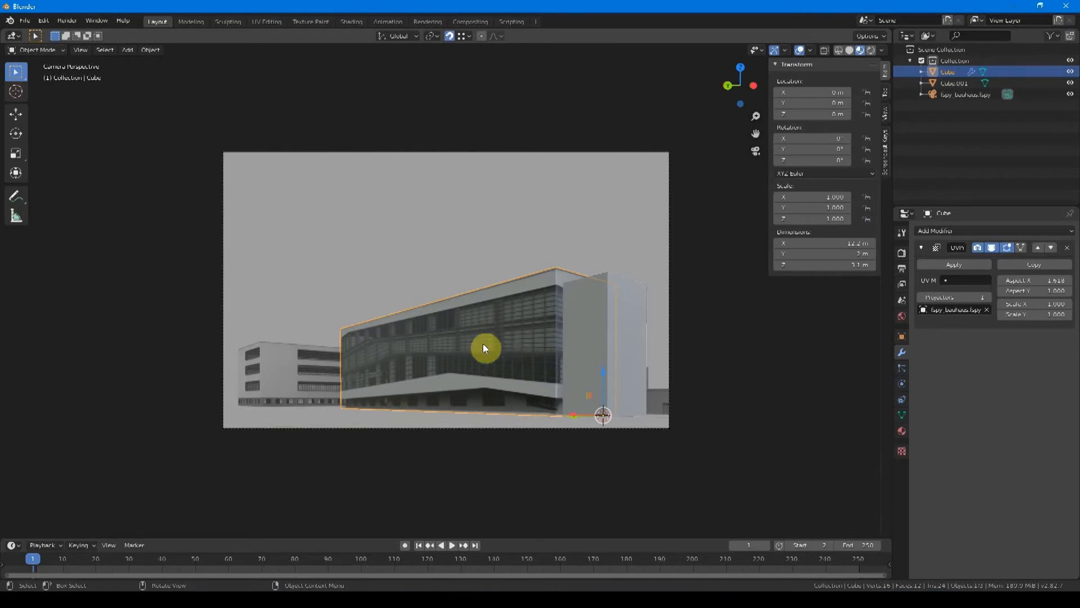
{"action": "left_click", "coordinate": [948, 232]}
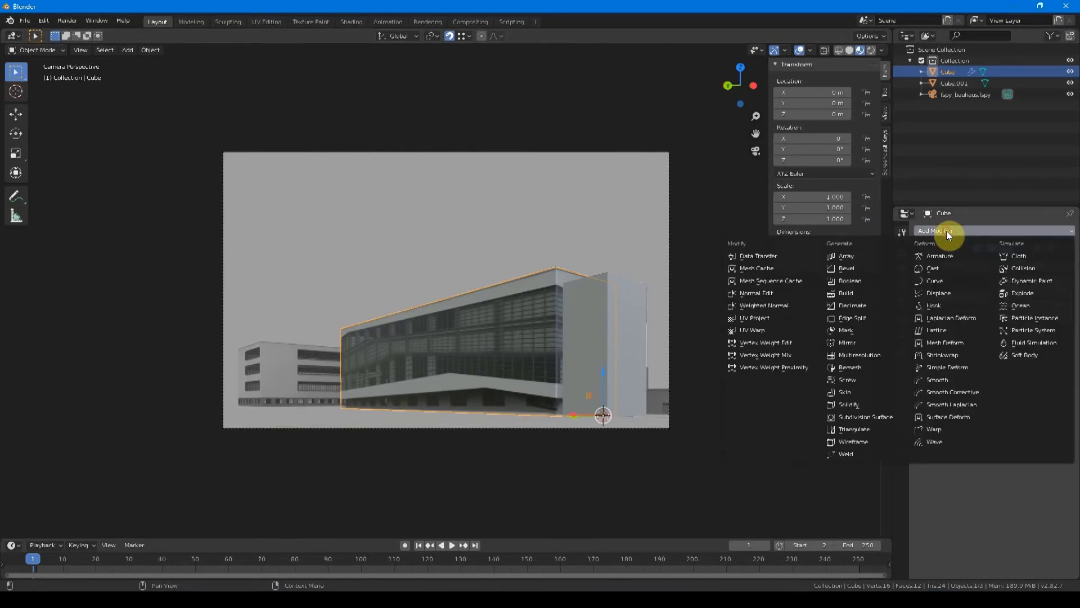
{"action": "left_click", "coordinate": [888, 417]}
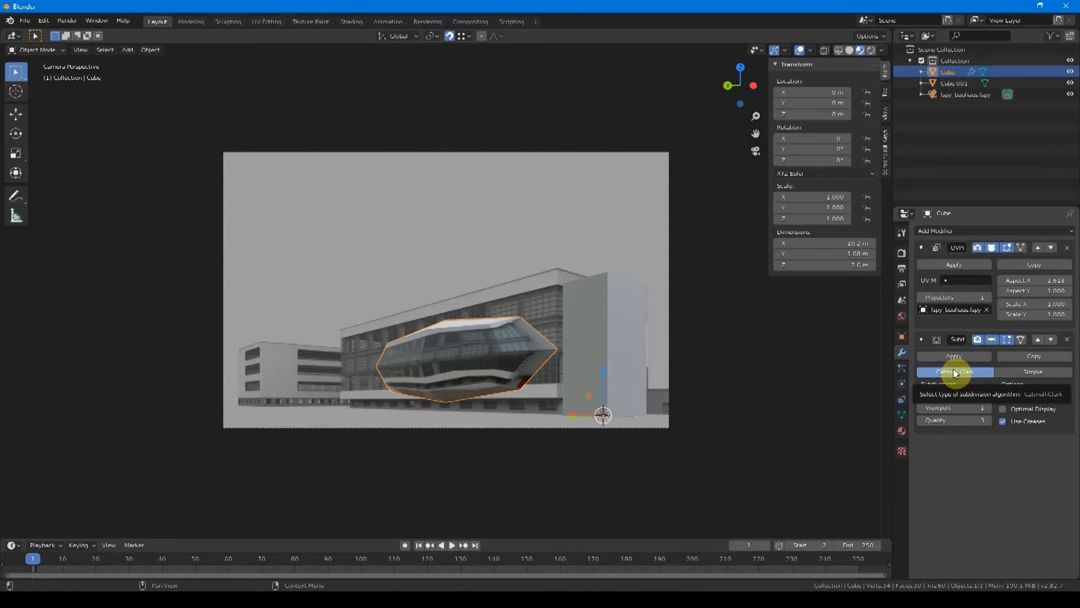
{"action": "left_click", "coordinate": [1023, 373]}
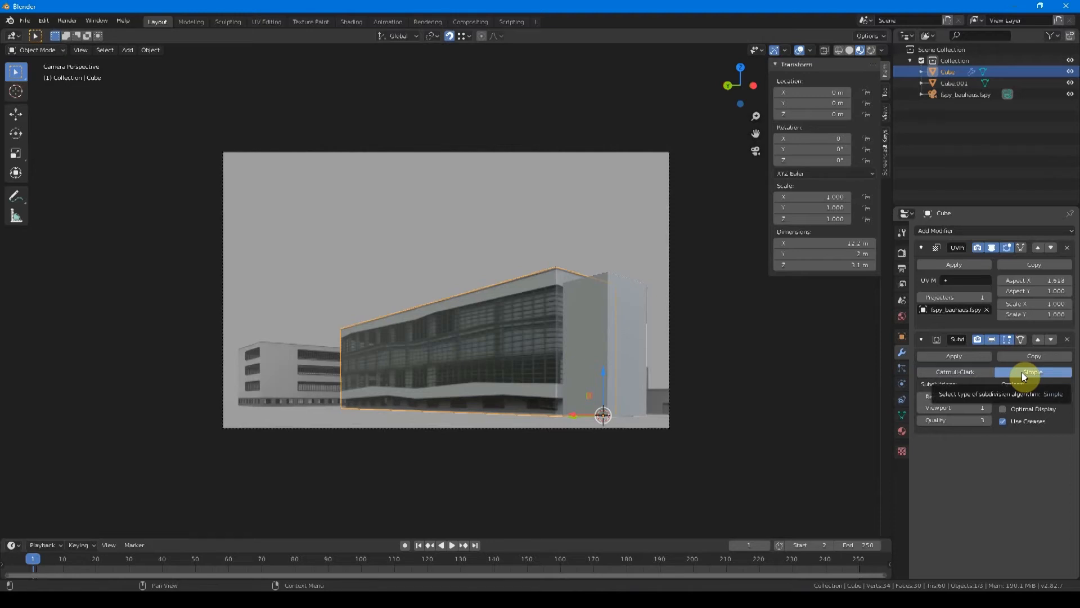
- Check the wing's subdivision in Wireframe shading and switch back to Material Preview
{"action": "left_click", "coordinate": [837, 50]}
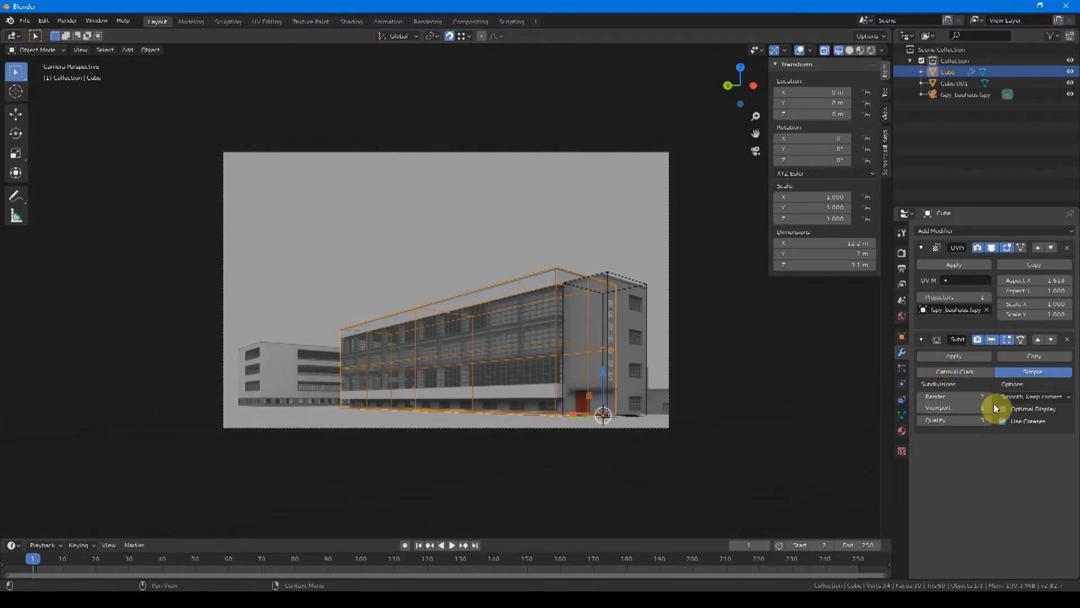
{"action": "left_click", "coordinate": [851, 50]}
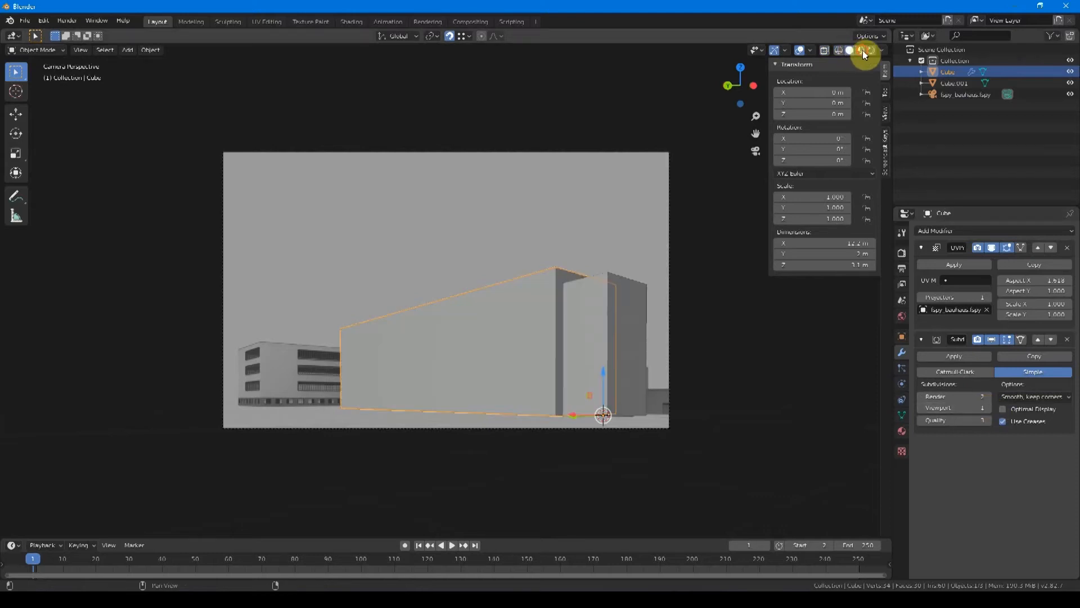
{"action": "left_click", "coordinate": [862, 50]}
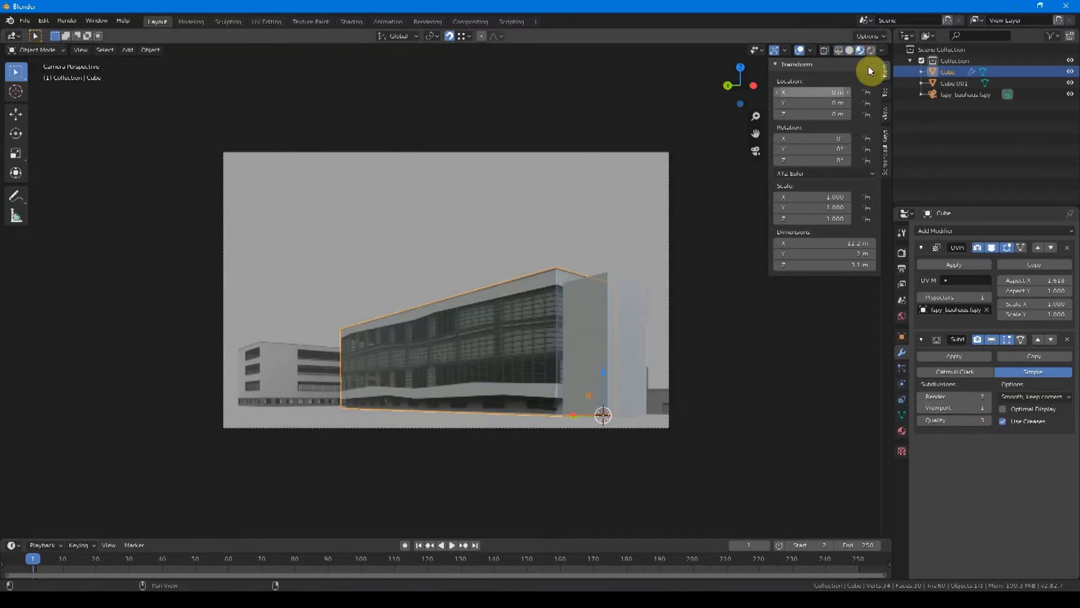
- Set the wing's Subdivision modifier to 1 Render level and 3 Viewport levels
{"action": "left_click", "coordinate": [967, 396]}
{"action": "type", "text": "1"}
{"action": "key", "text": "Return"}
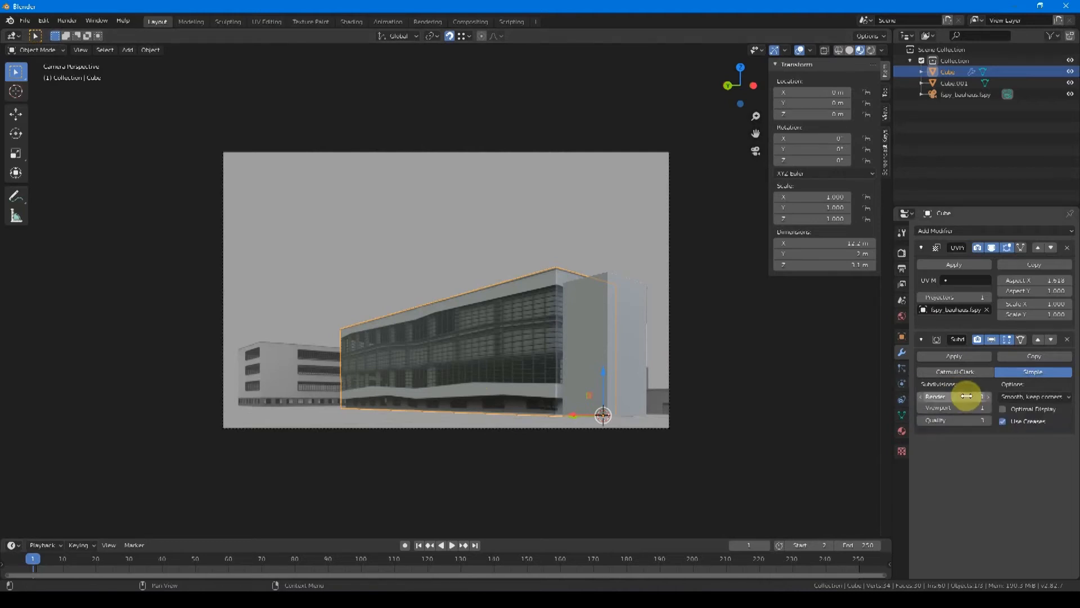
{"action": "left_click", "coordinate": [988, 408]}
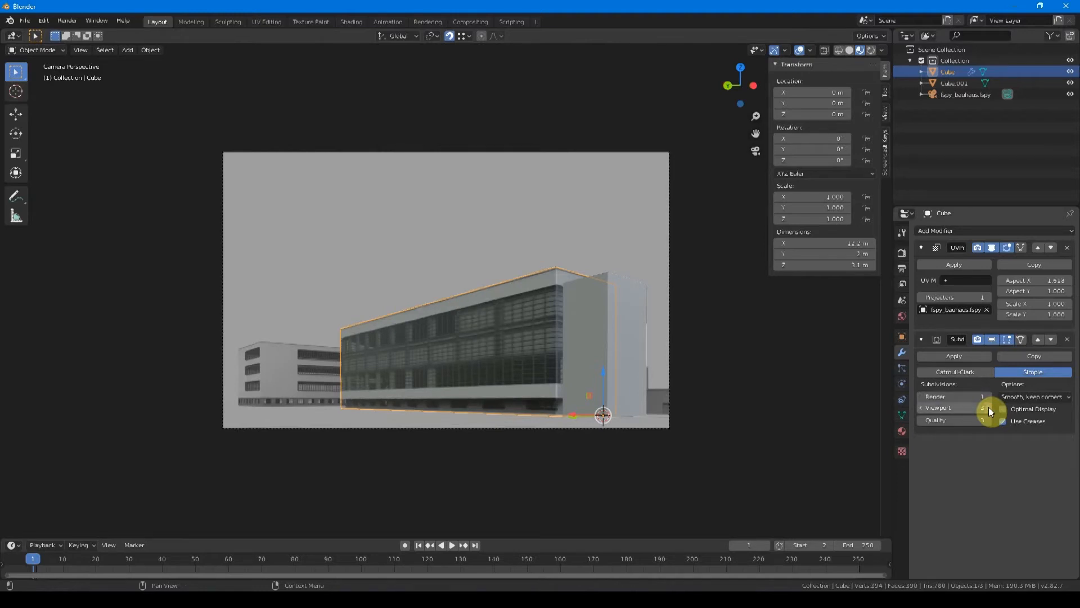
{"action": "left_click", "coordinate": [989, 406]}
{"action": "left_click", "coordinate": [476, 383]}
{"action": "left_click", "coordinate": [988, 406]}
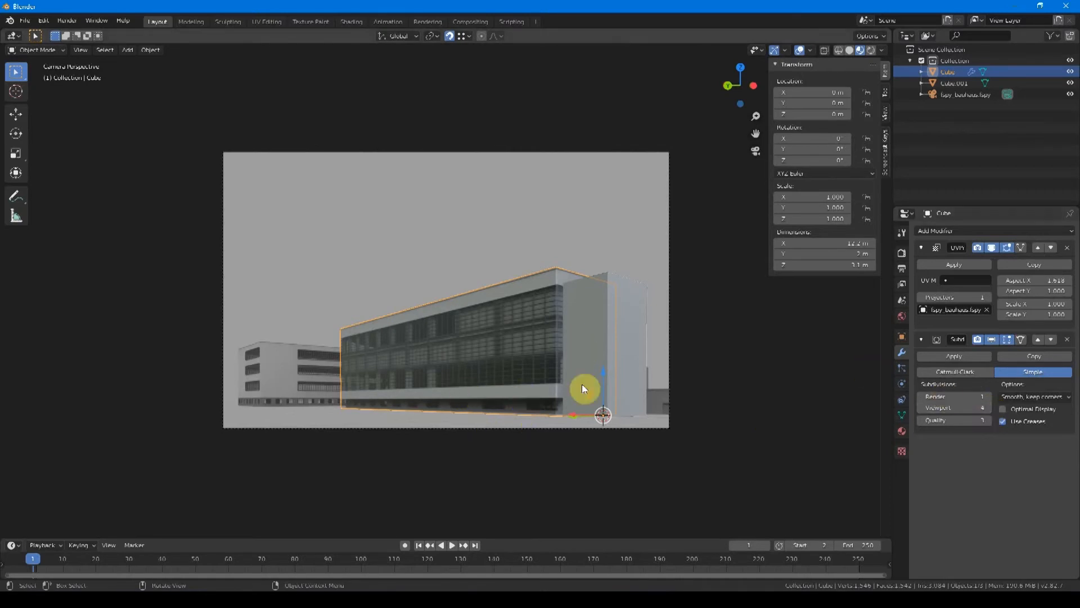
{"action": "left_click", "coordinate": [919, 409]}
- Inspect the wing's subdivided mesh in wireframe and its base mesh in Edit Mode, and return to Object Mode
{"action": "key", "text": "alt+z"}
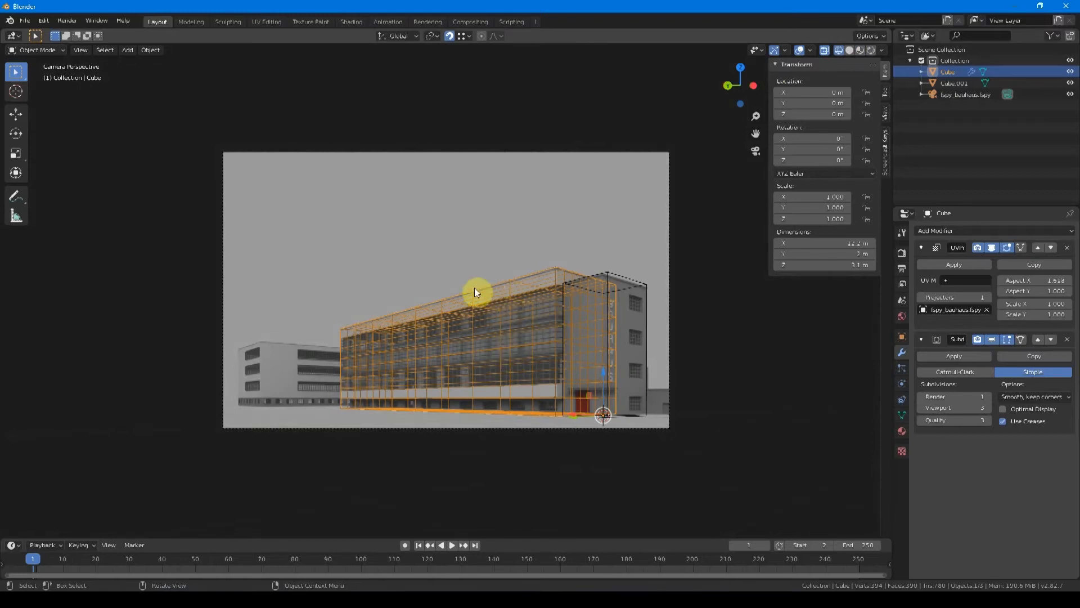
{"action": "key", "text": "alt+z"}
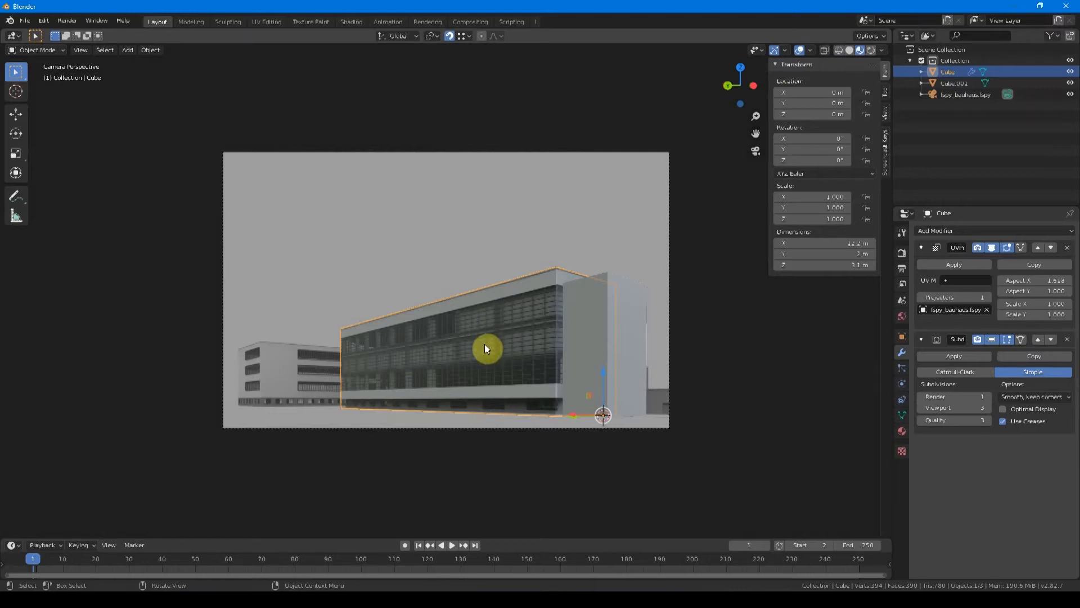
{"action": "key", "text": "Tab"}
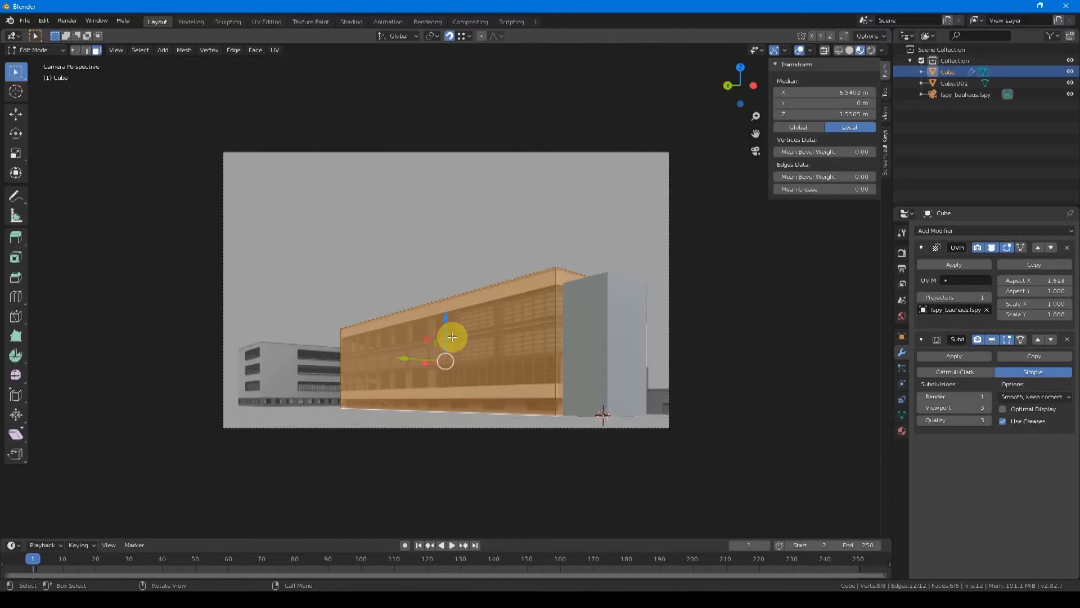
{"action": "key", "text": "Tab"}
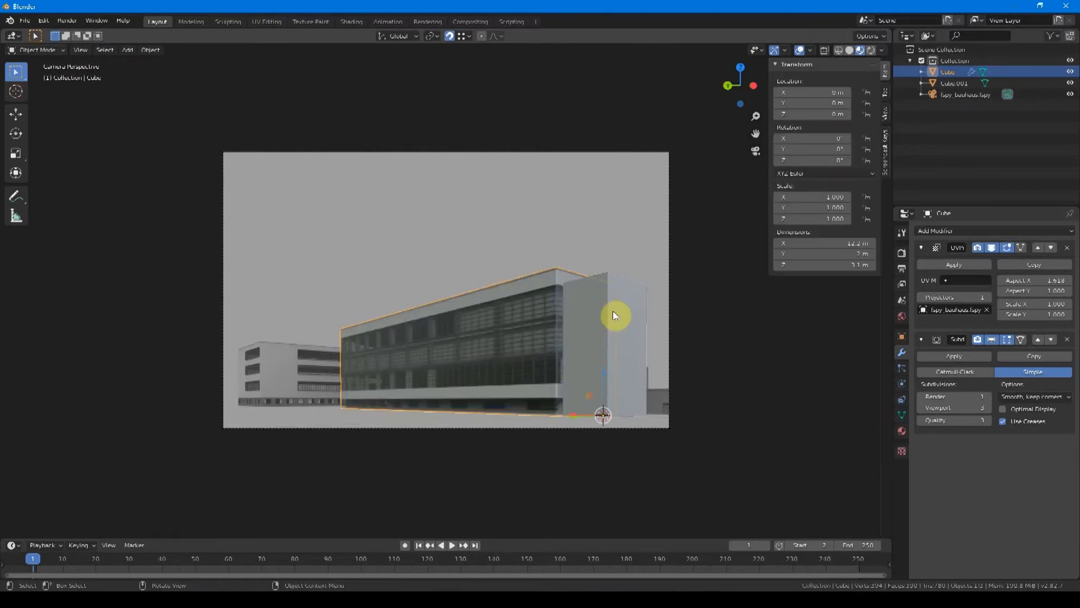
- Select the entrance tower and the wing as active object, and copy the wing's modifiers to the tower with Make Links > Modifiers
{"action": "left_click", "coordinate": [635, 358]}
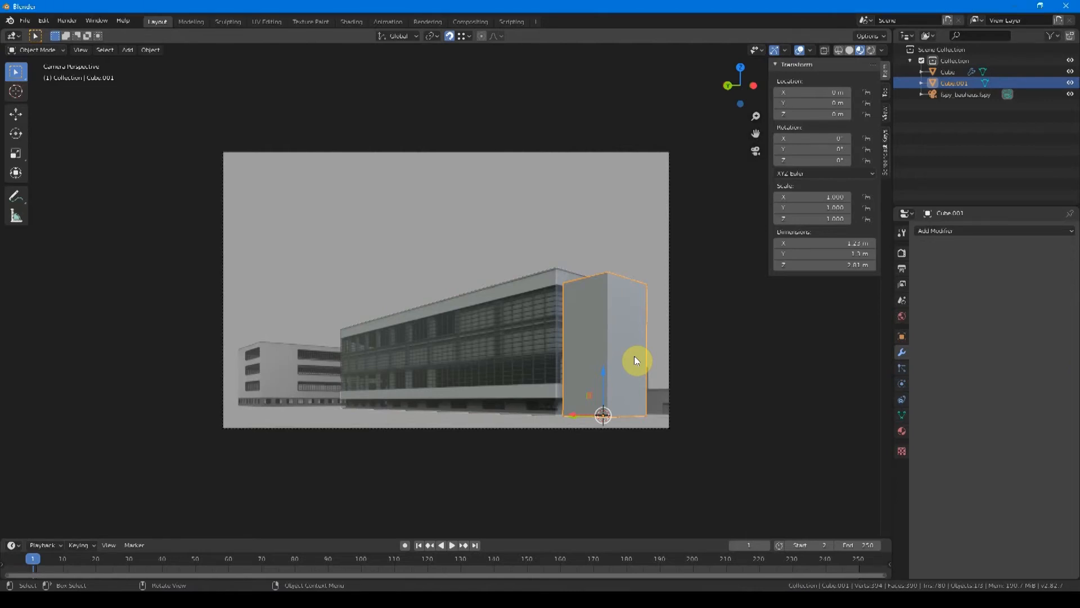
{"action": "left_click", "coordinate": [485, 352], "text": "shift"}
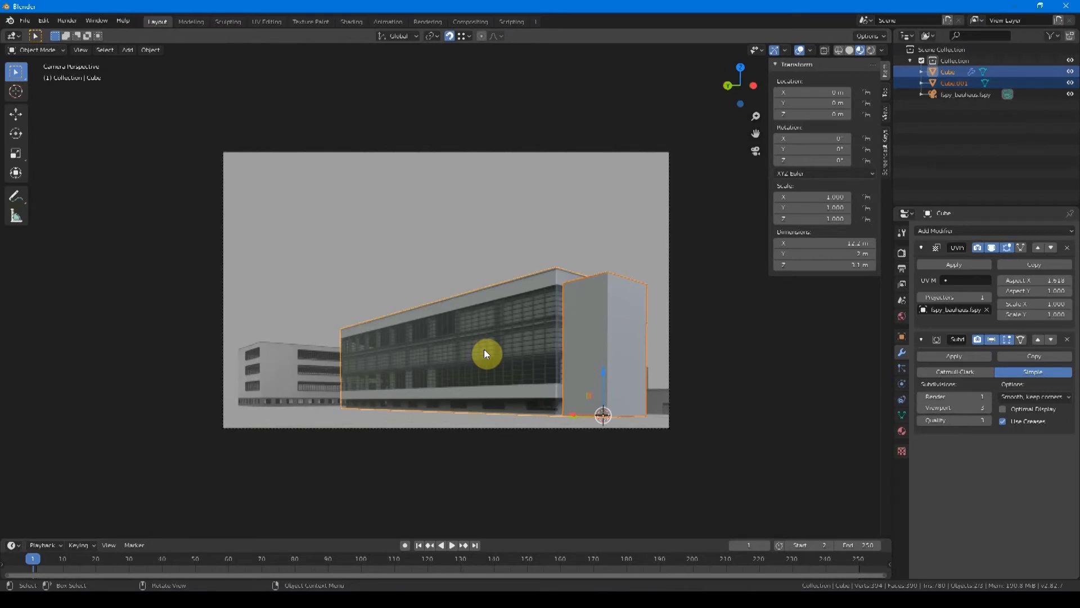
{"action": "right_click", "coordinate": [485, 353]}
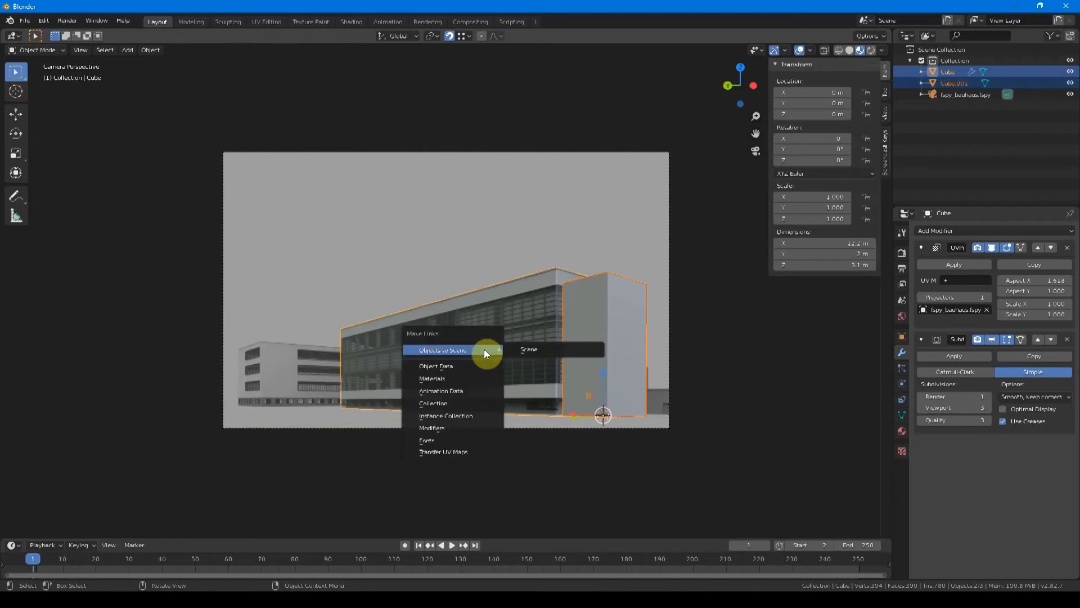
{"action": "left_click", "coordinate": [78, 50]}
{"action": "mouse_move", "coordinate": [133, 50]}
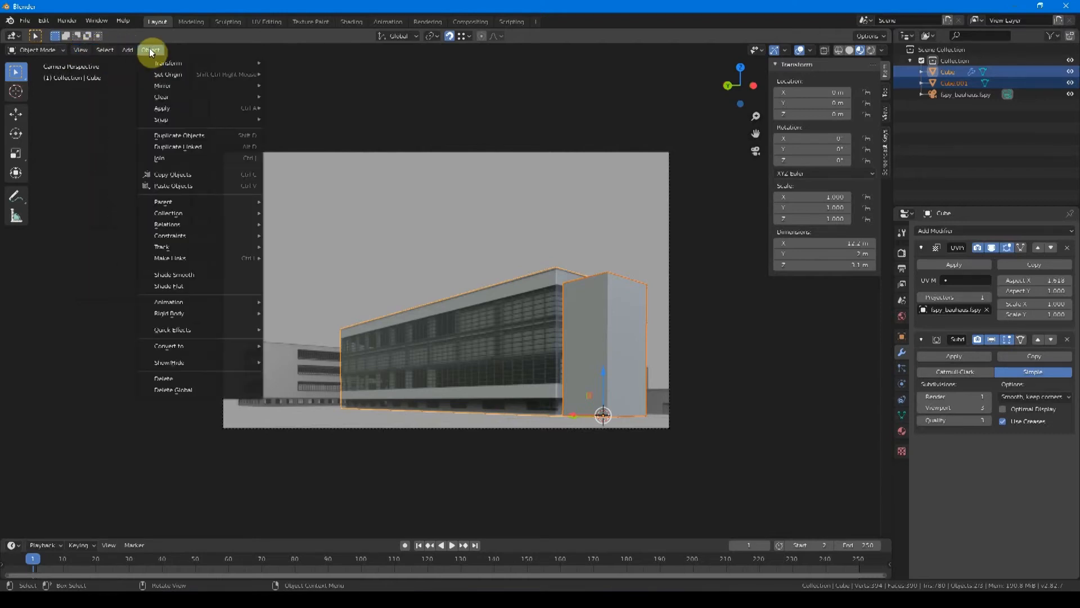
{"action": "mouse_move", "coordinate": [174, 258]}
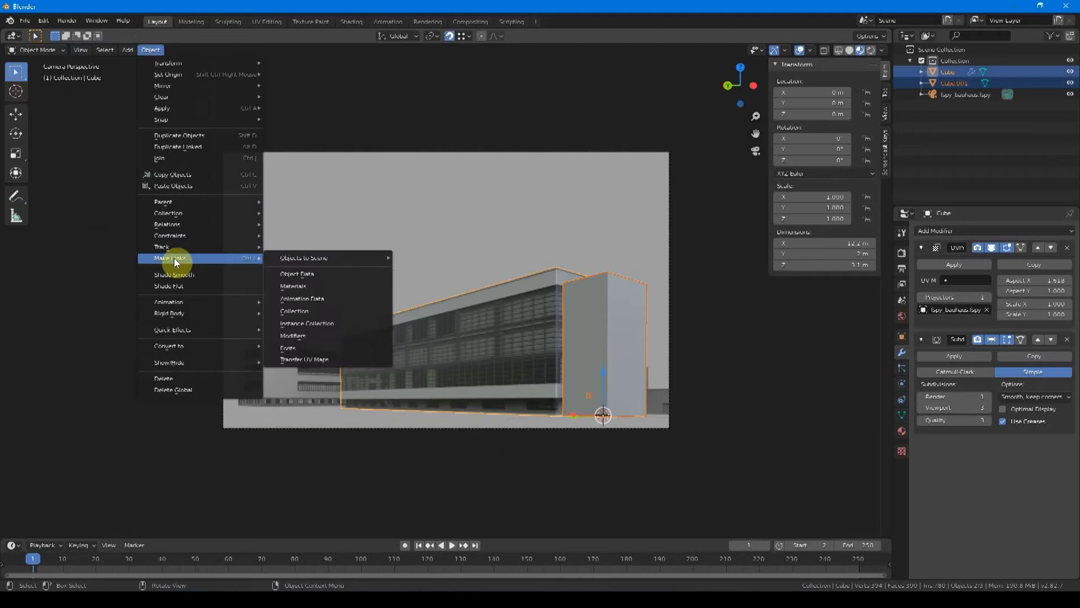
{"action": "key", "text": "ctrl+l"}
{"action": "mouse_move", "coordinate": [713, 328]}
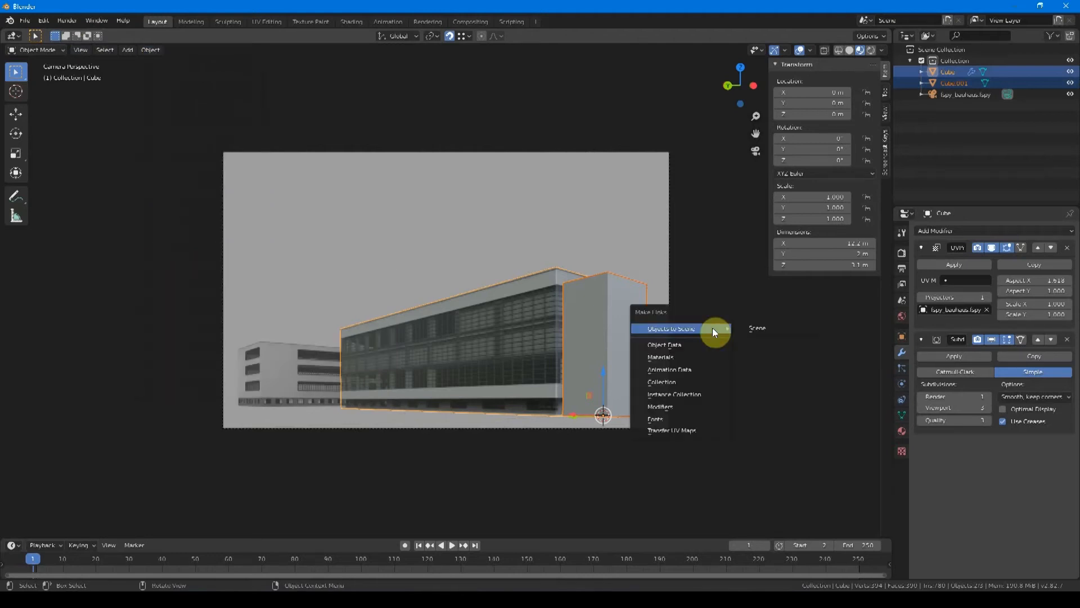
{"action": "left_click", "coordinate": [670, 406]}
{"action": "key", "text": "ctrl+l"}
{"action": "left_click", "coordinate": [634, 347]}
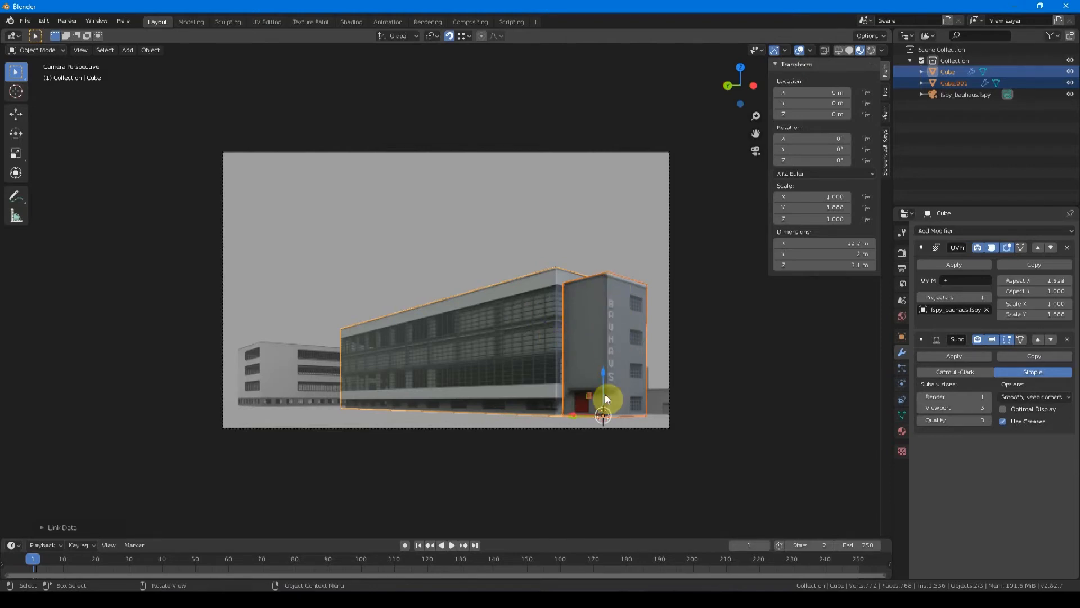
- Move the tower block's faces to fit the photo, making the block about 1.1 × 1.41 × 2.8 m
{"action": "middle_click_drag", "start_coordinate": [612, 279], "coordinate": [483, 273]}
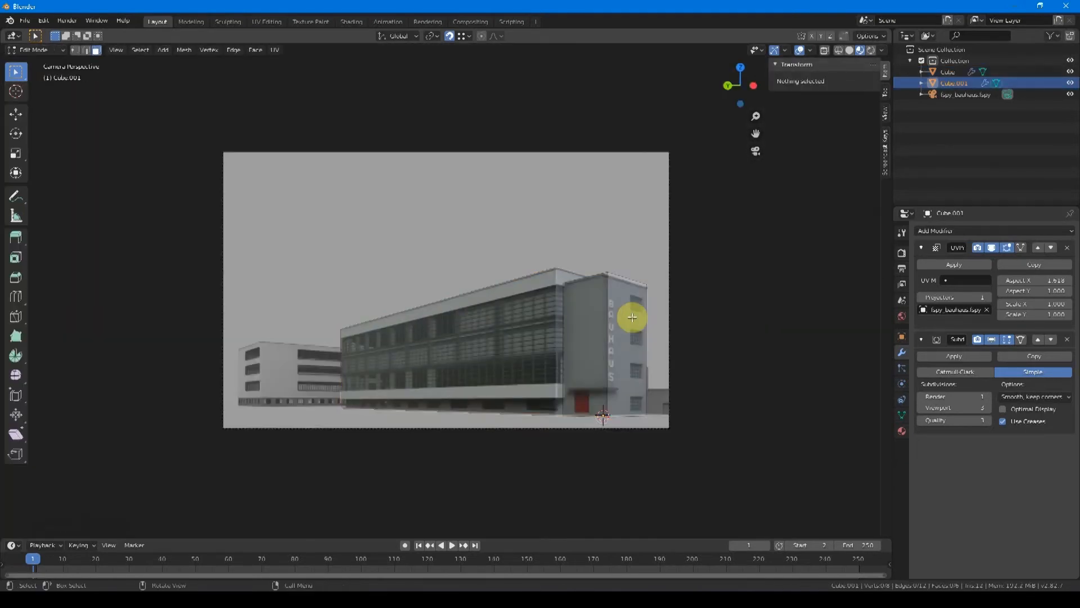
{"action": "left_click", "coordinate": [632, 317]}
{"action": "key", "text": "g"}
{"action": "key", "text": "x"}
{"action": "left_click", "coordinate": [608, 345]}
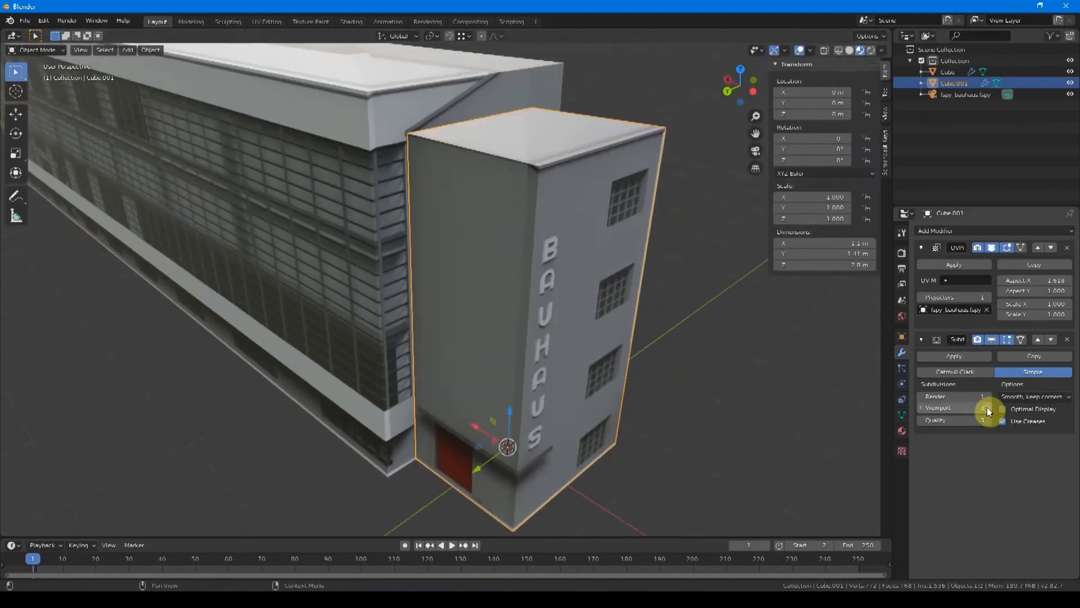
{"action": "left_click", "coordinate": [987, 407]}
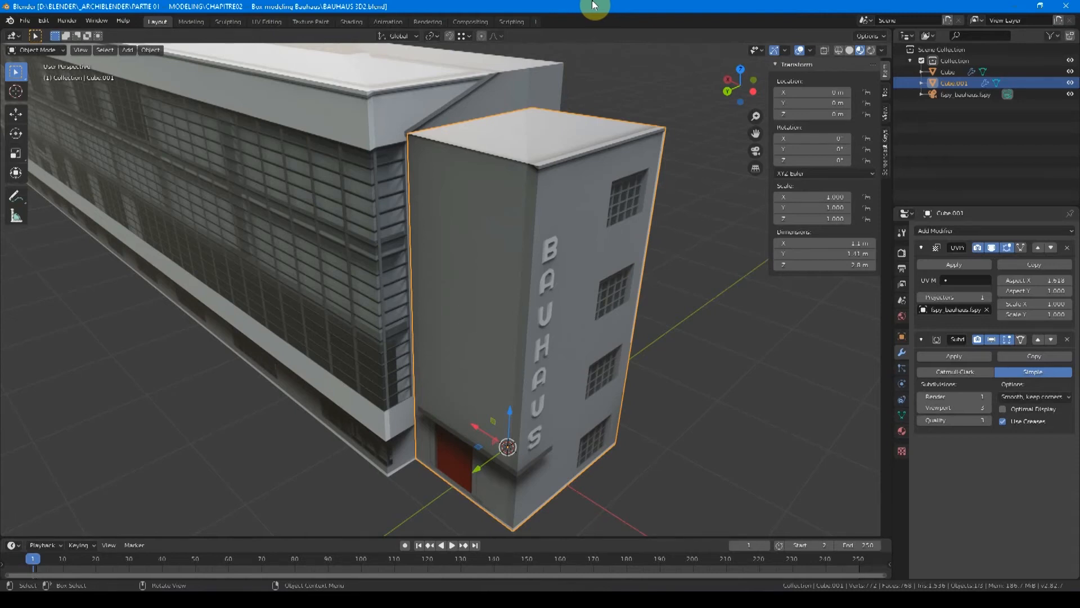
- Enter Edit Mode on the tower with its roof face selected and show the Edge Length and Face Angle overlays
{"action": "left_click", "coordinate": [680, 267]}
{"action": "left_click", "coordinate": [574, 270]}
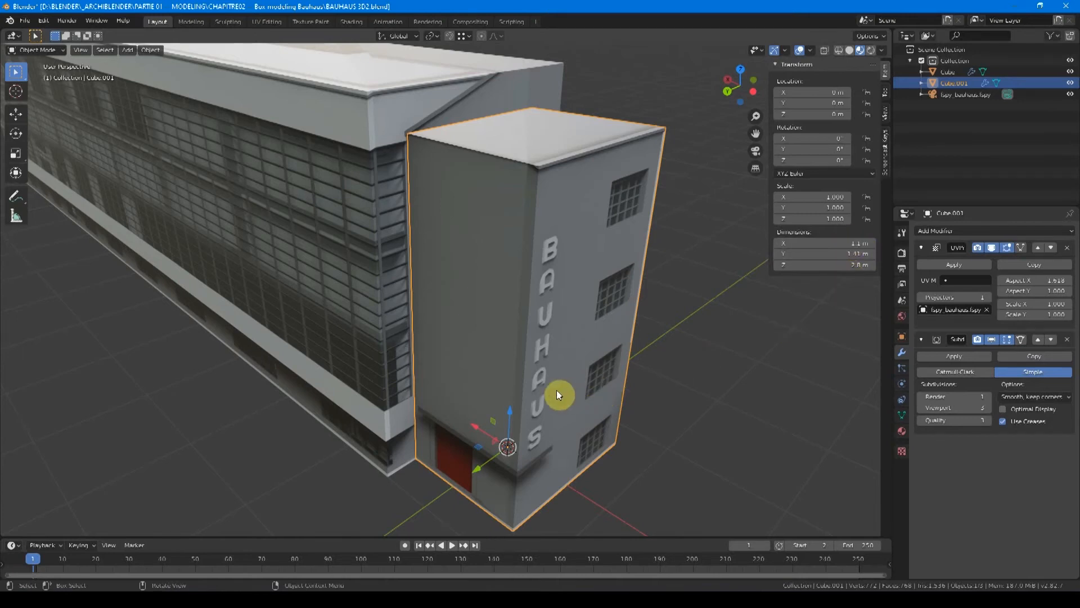
{"action": "key", "text": "Tab"}
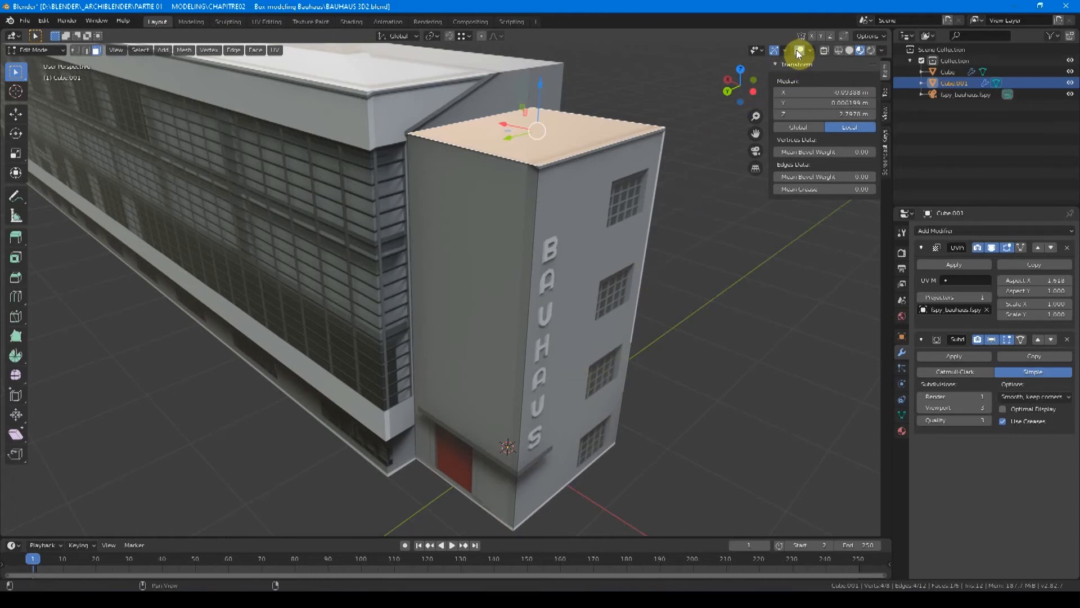
{"action": "left_click", "coordinate": [811, 52]}
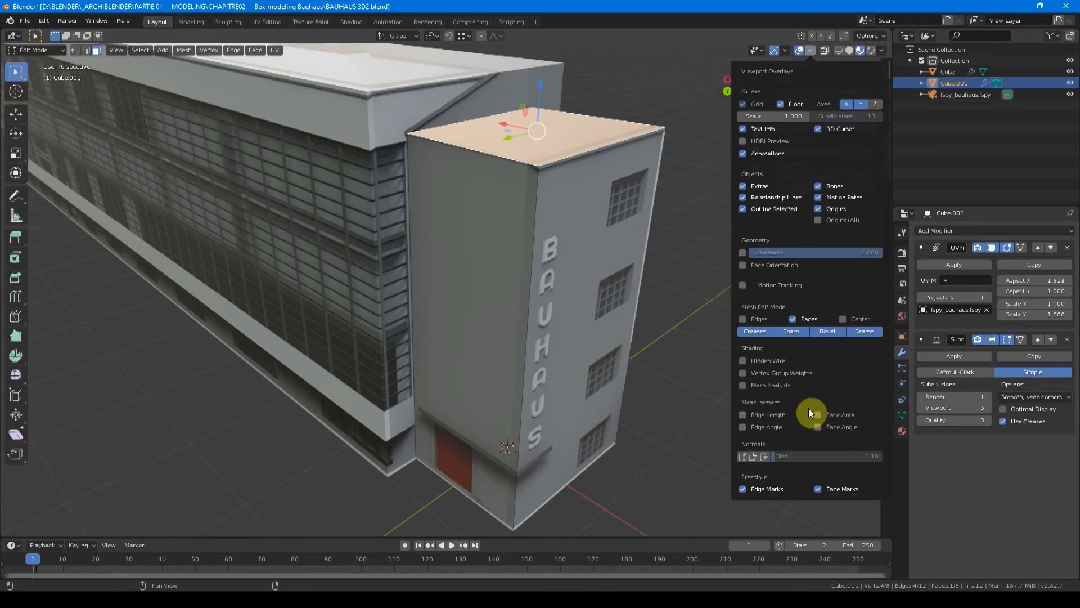
{"action": "left_click", "coordinate": [744, 415]}
{"action": "left_click", "coordinate": [818, 426]}
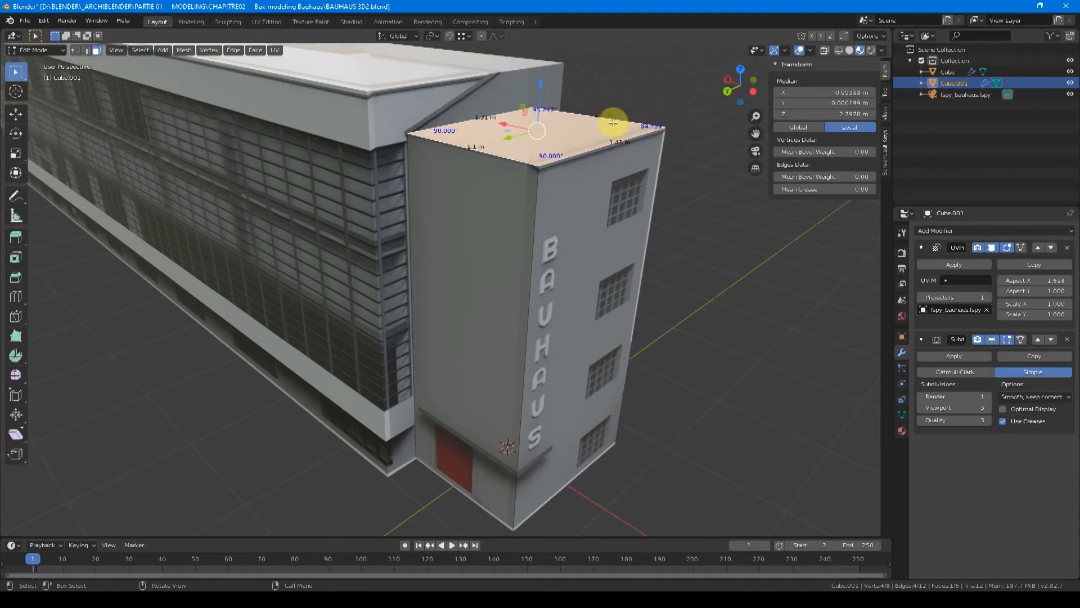
- Move the tower's outer vertical edge beside the windows slightly inward to square up the block's plan
{"action": "left_click", "coordinate": [810, 50]}
{"action": "left_click", "coordinate": [818, 427]}
{"action": "key", "text": "2"}
{"action": "left_click", "coordinate": [640, 286]}
{"action": "left_click_drag", "start_coordinate": [603, 294], "coordinate": [597, 292]}
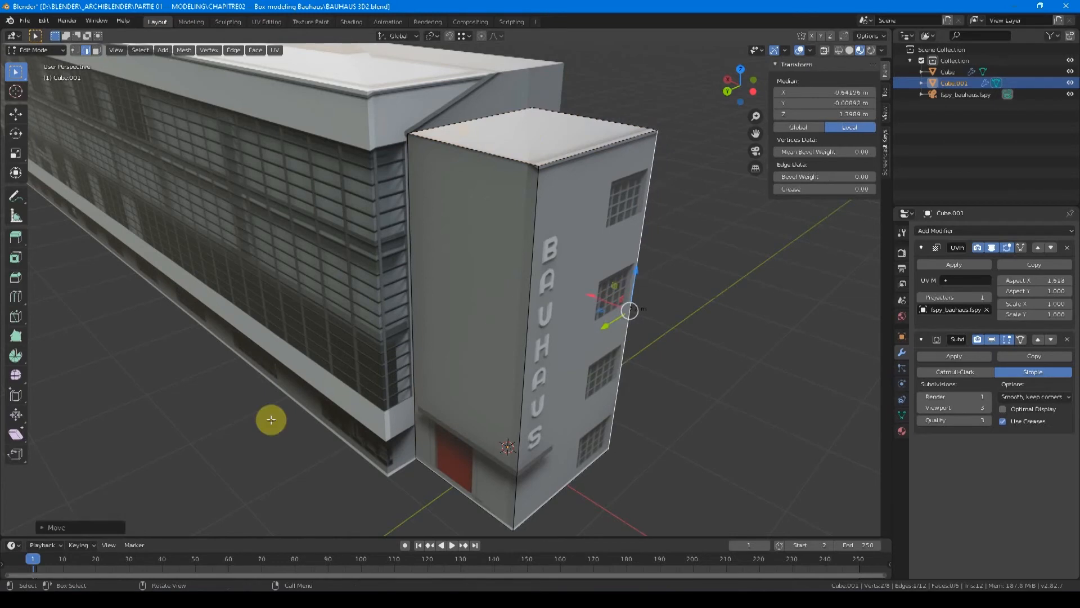
- Turn off the measurement overlays and return the tower to Object Mode
{"action": "left_click", "coordinate": [548, 143]}
{"action": "left_click", "coordinate": [810, 51]}
{"action": "left_click", "coordinate": [837, 427]}
{"action": "left_click", "coordinate": [664, 257]}
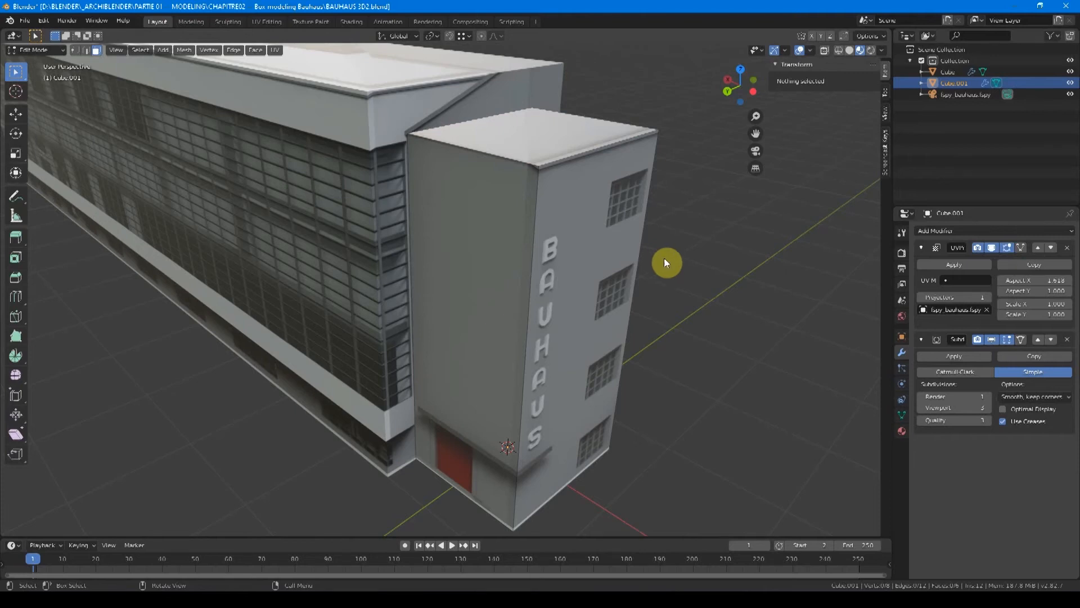
{"action": "key", "text": "Tab"}
- Add the wing to the selection and scale both blocks down to about 0.763
{"action": "left_click", "coordinate": [375, 229], "text": "shift"}
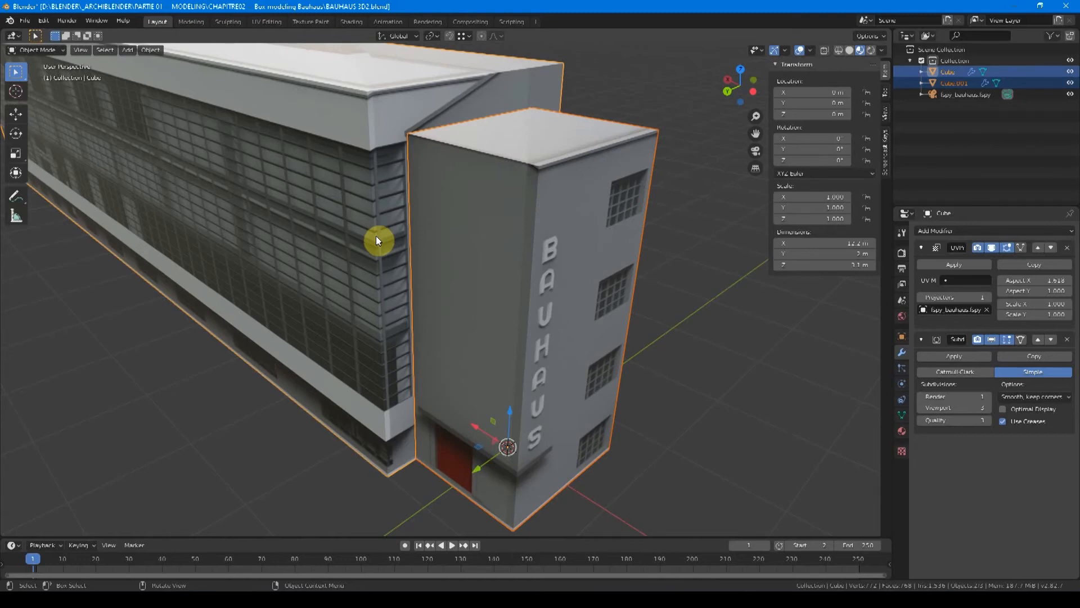
{"action": "key", "text": "s"}
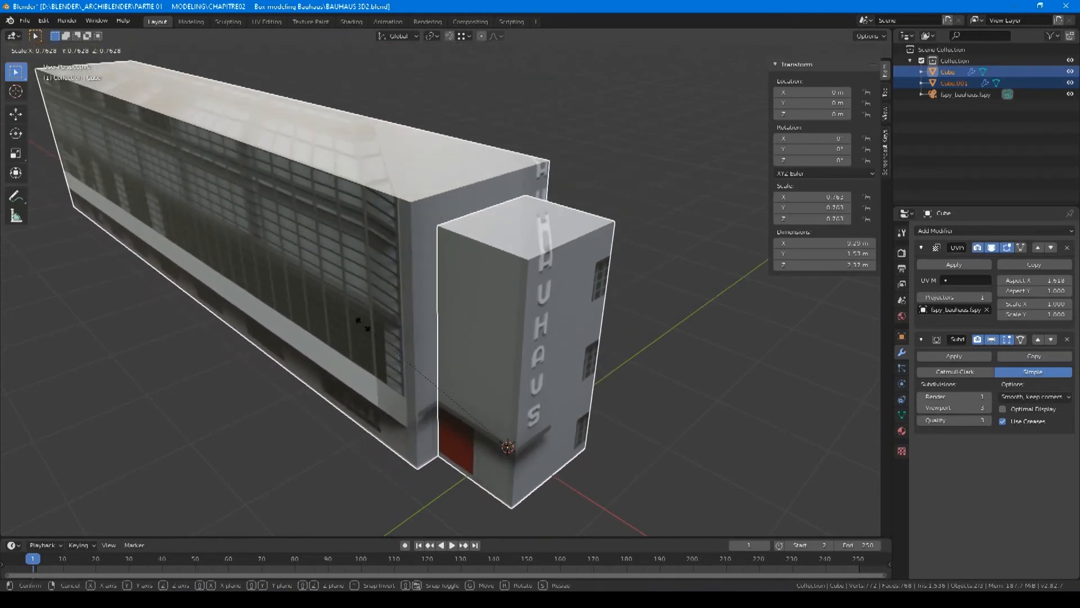
{"action": "left_click", "coordinate": [361, 323]}
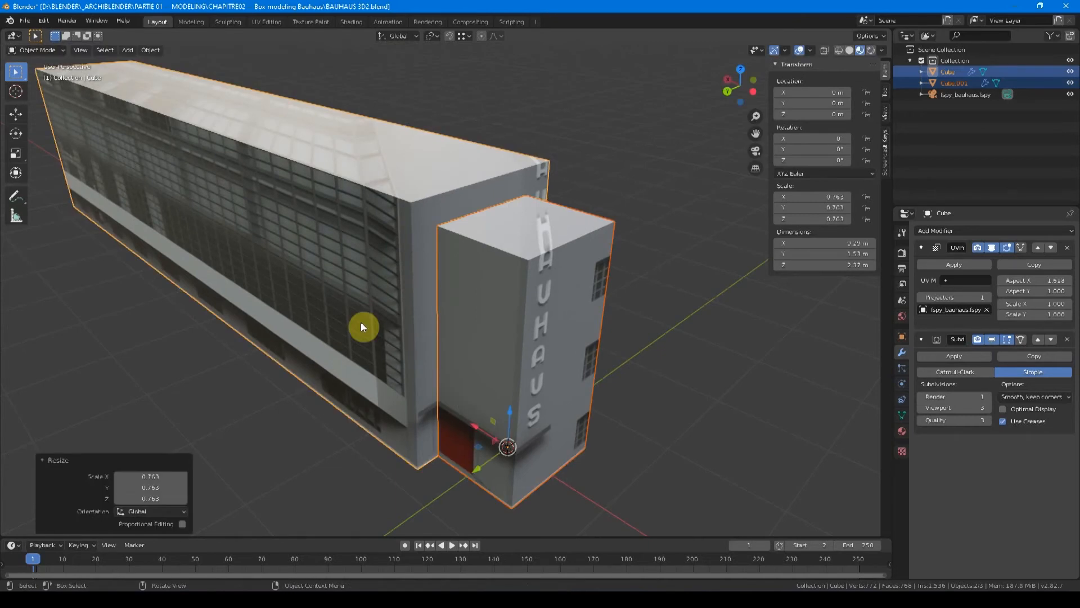
- Undo the last scaling of both blocks, then try scaling the blocks together with the camera in camera view
{"action": "key", "text": "KP_0"}
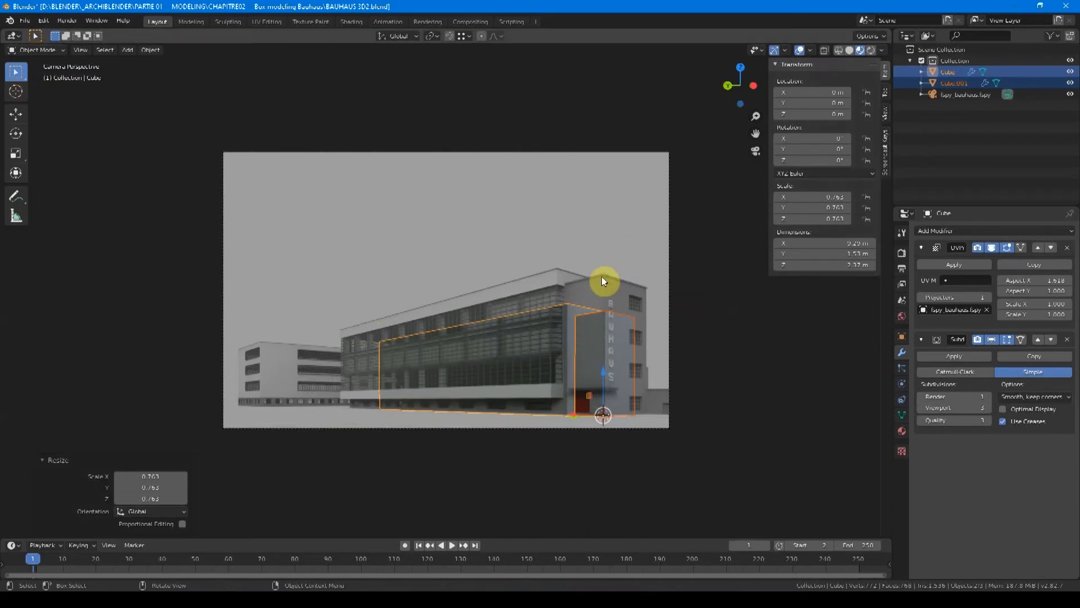
{"action": "key", "text": "ctrl+z"}
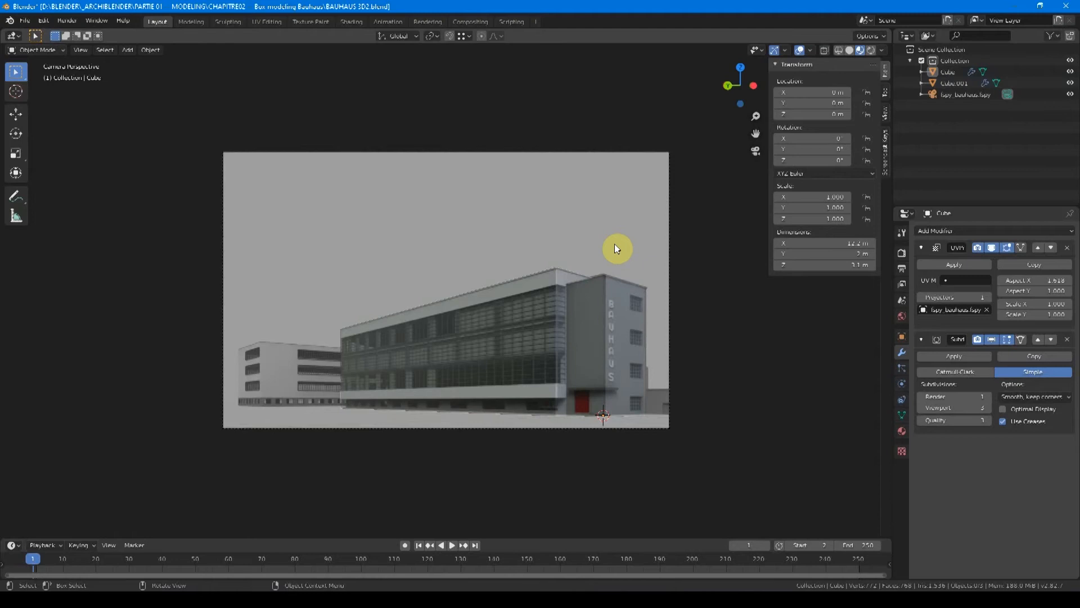
{"action": "key", "text": "a"}
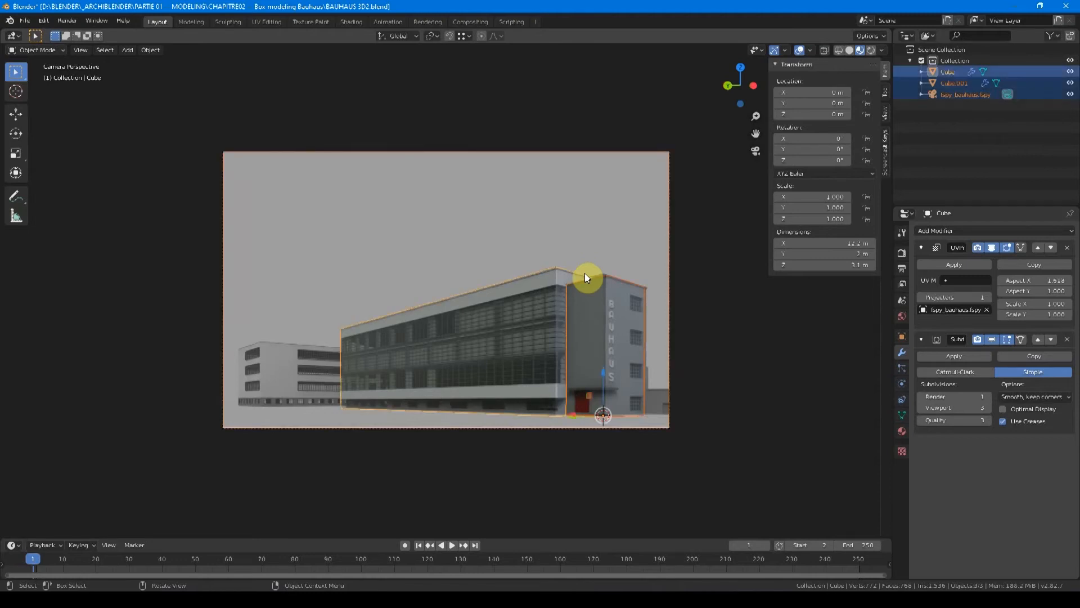
{"action": "key", "text": "s"}
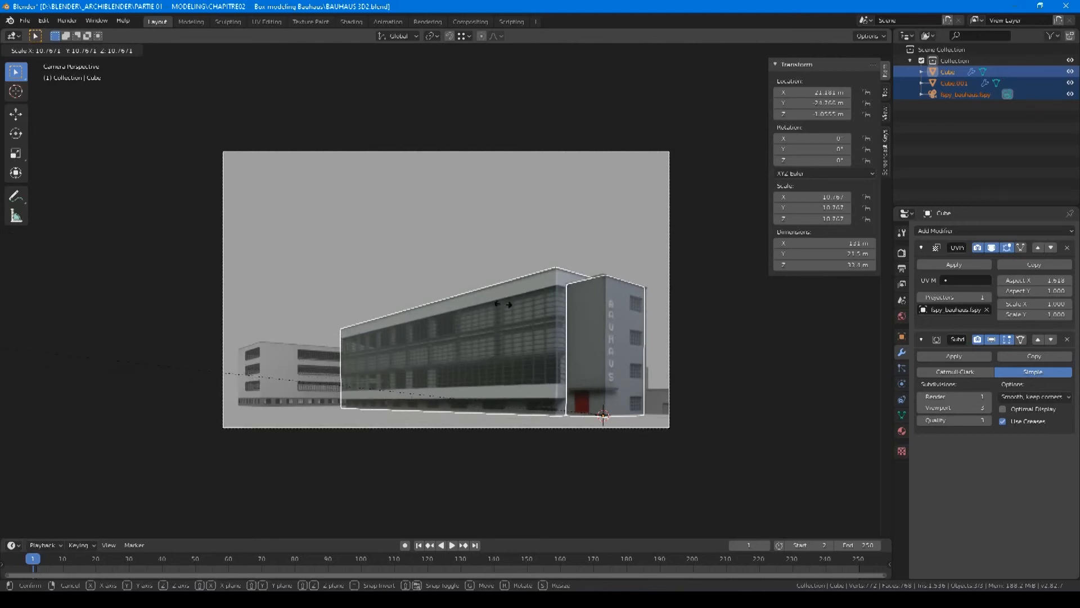
{"action": "right_click", "coordinate": [621, 394]}
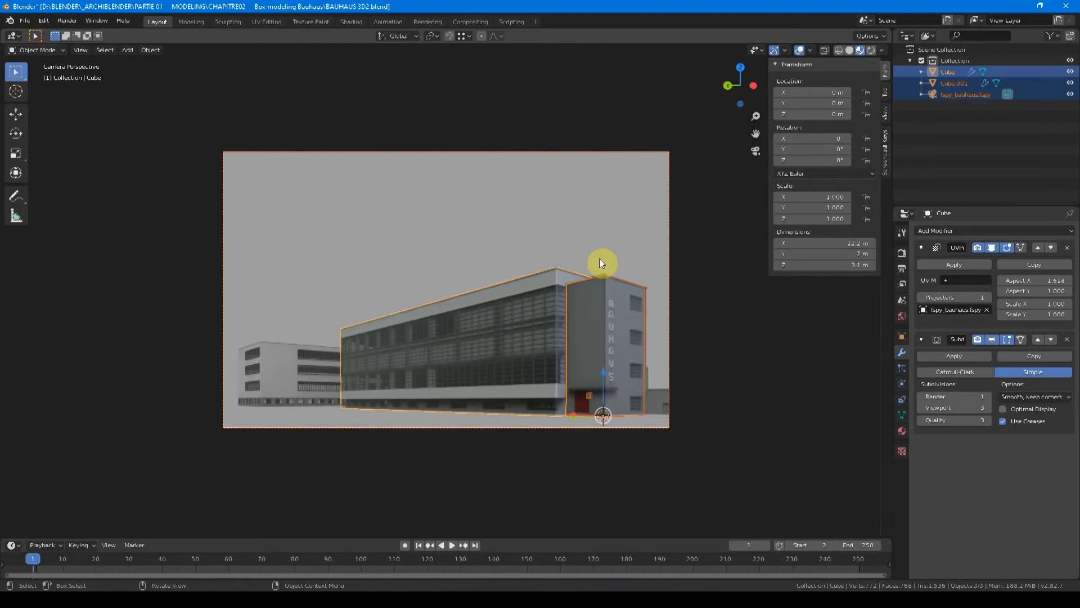
- Scale the wing, tower and camera together by a factor of 4
{"action": "key", "text": "ctrl+KP_3"}
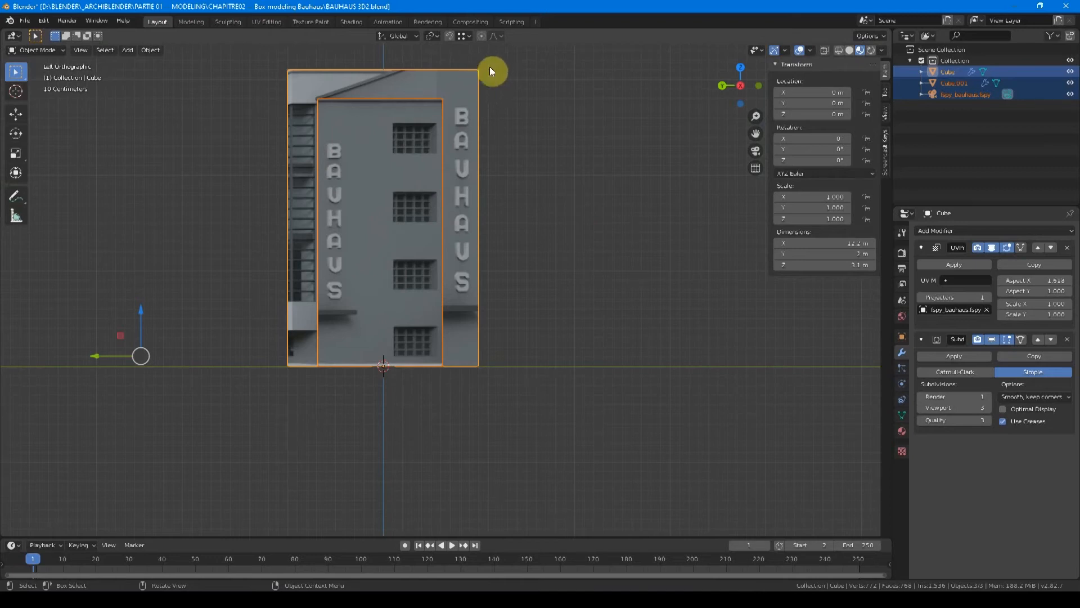
{"action": "scroll", "coordinate": [440, 347], "scroll_direction": "down", "scroll_amount": 5}
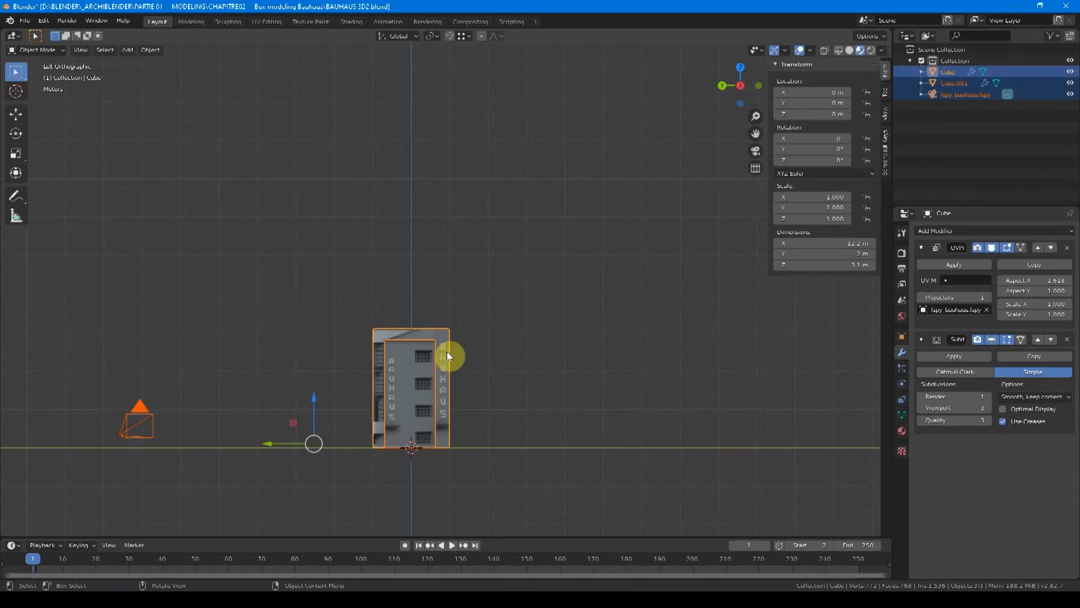
{"action": "key", "text": "s"}
{"action": "key", "text": "4"}
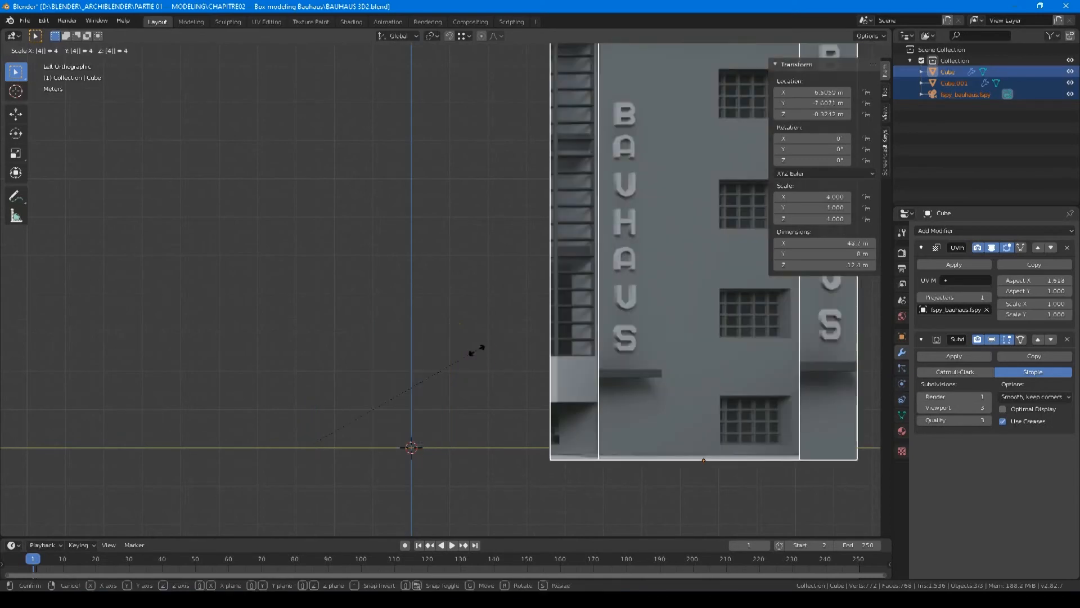
{"action": "left_click", "coordinate": [477, 350]}
{"action": "scroll", "coordinate": [478, 350], "scroll_direction": "down", "scroll_amount": 2}
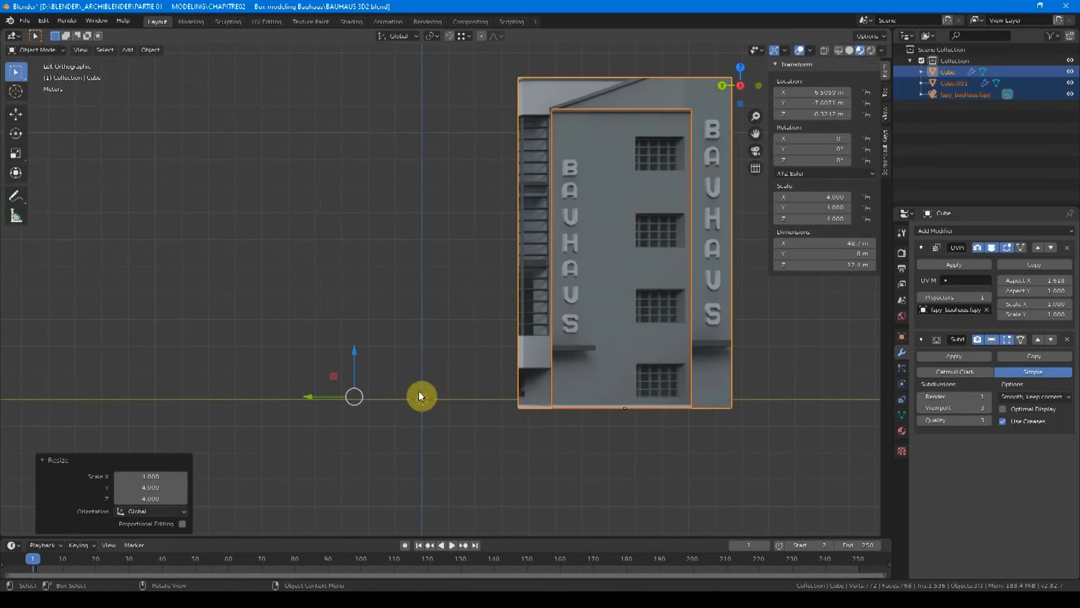
- Turn on snapping, place the 3D cursor at the wing's bottom front corner and set the selected objects' origins to it
{"action": "right_click_drag", "start_coordinate": [444, 379], "coordinate": [518, 408], "text": "shift"}
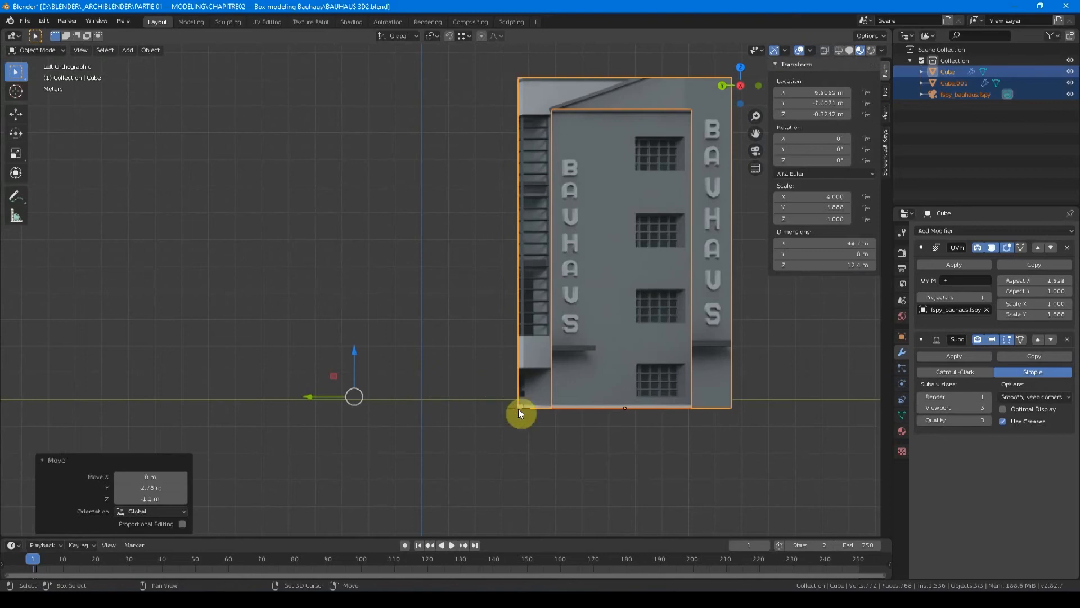
{"action": "left_click", "coordinate": [450, 35]}
{"action": "left_click", "coordinate": [465, 36]}
{"action": "right_click_drag", "start_coordinate": [493, 423], "coordinate": [494, 411], "text": "shift"}
{"action": "key", "text": "ctrl+alt+shift+c"}
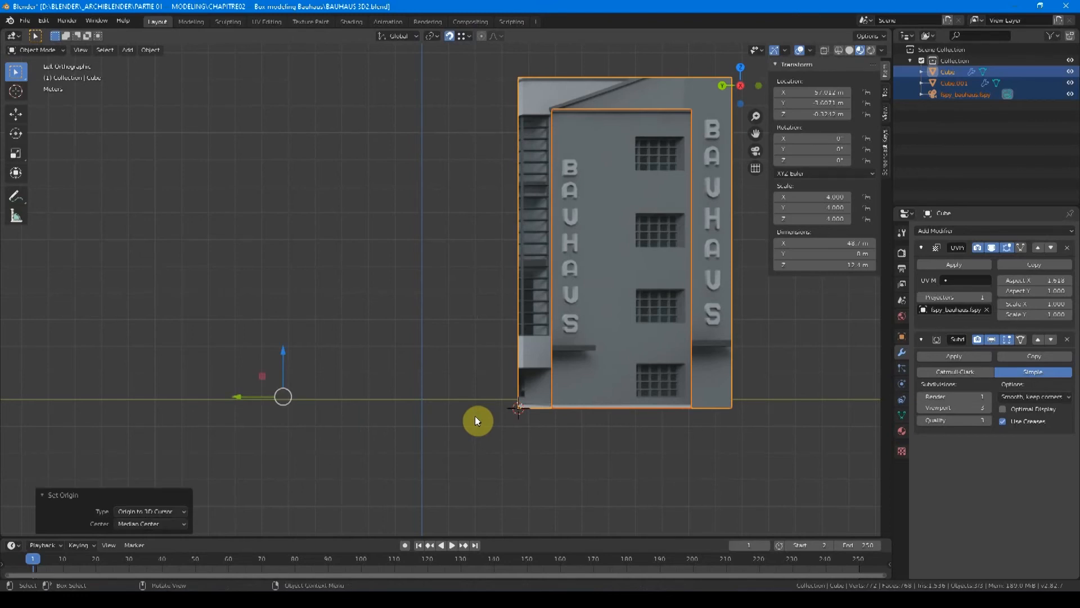
{"action": "right_click", "coordinate": [475, 419]}
{"action": "scroll", "coordinate": [503, 400], "scroll_direction": "down", "scroll_amount": 4}
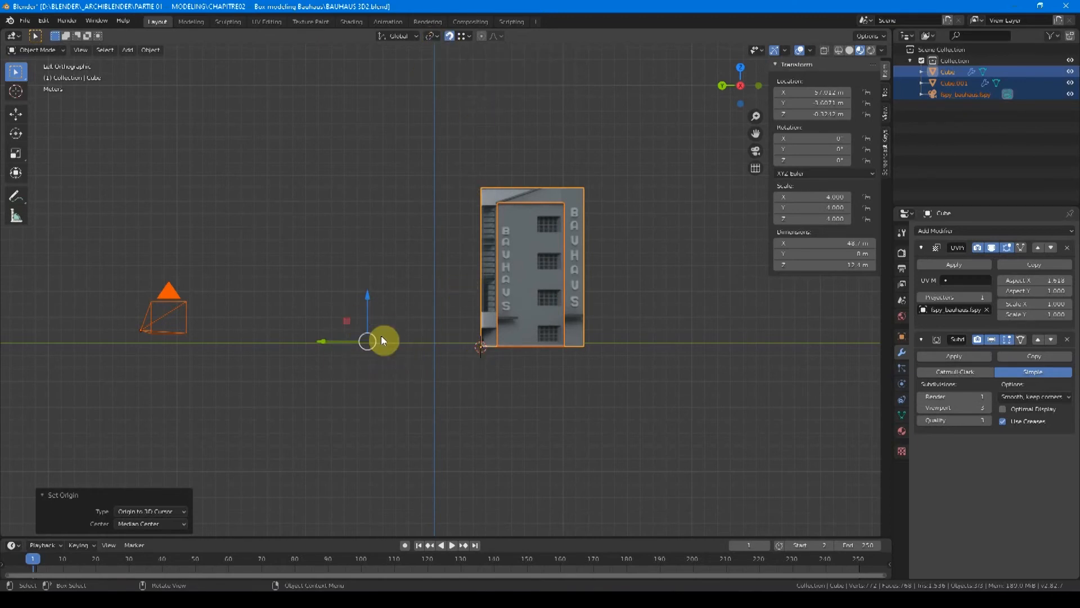
- Set the pivot point to Active Element and enable Increment snapping with Absolute Grid Snap
{"action": "left_click", "coordinate": [431, 36]}
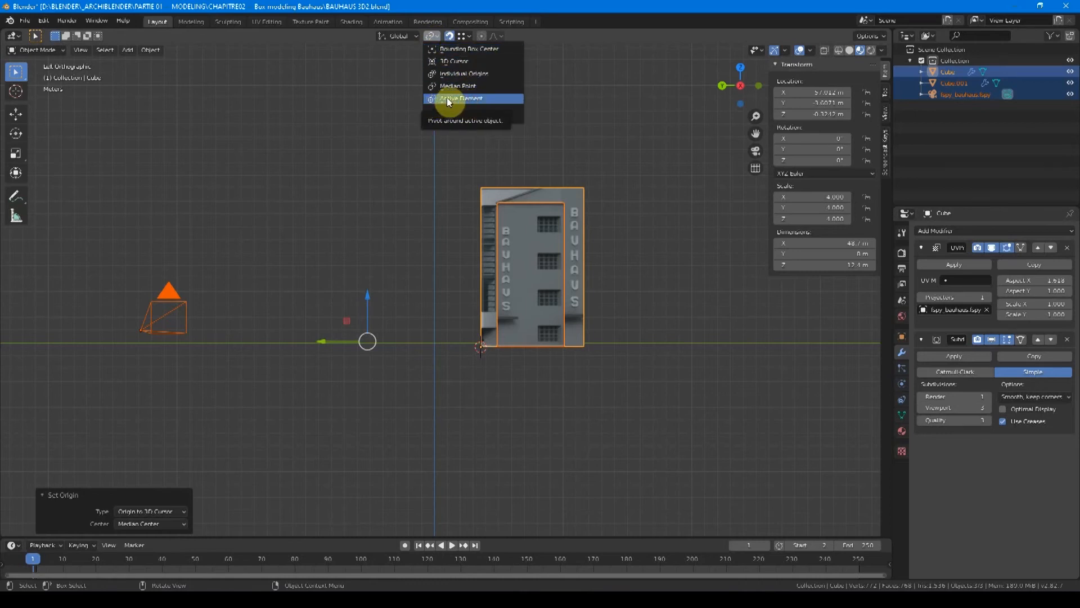
{"action": "left_click", "coordinate": [465, 98]}
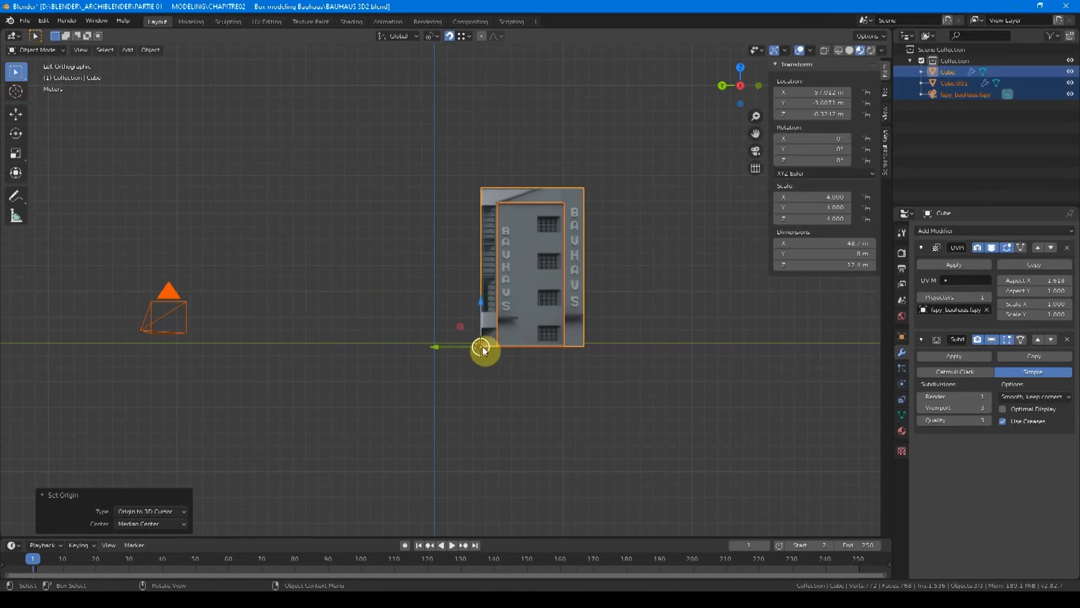
{"action": "key", "text": "shift+Tab"}
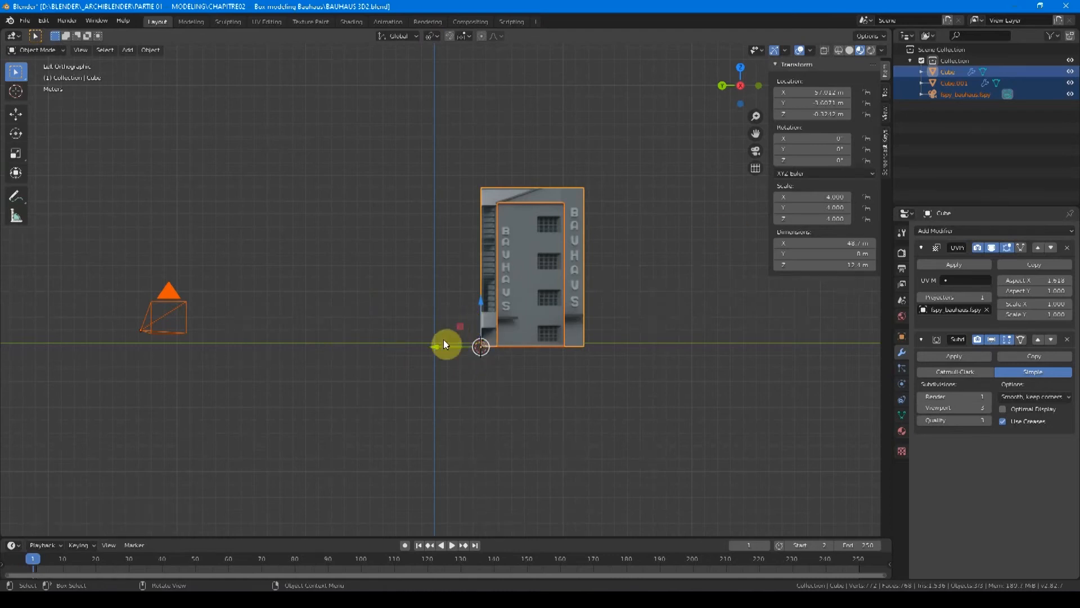
{"action": "left_click", "coordinate": [449, 36]}
{"action": "left_click", "coordinate": [465, 37]}
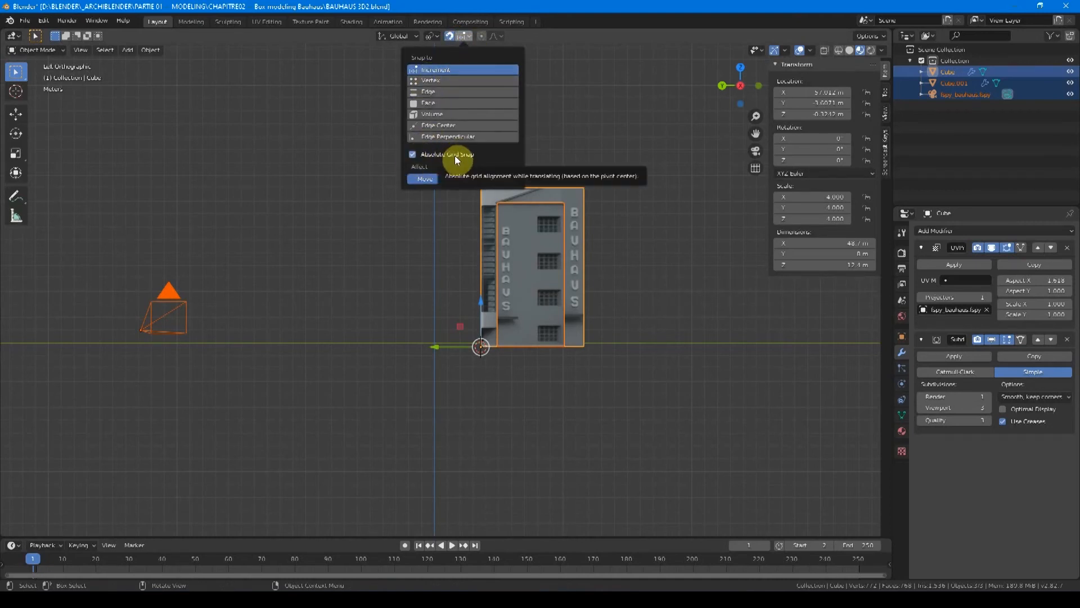
- Move the blocks and camera together so the tower's bottom corner sits on the world origin
{"action": "left_click_drag", "start_coordinate": [501, 251], "coordinate": [421, 341]}
{"action": "middle_click_drag", "start_coordinate": [421, 341], "coordinate": [211, 274]}
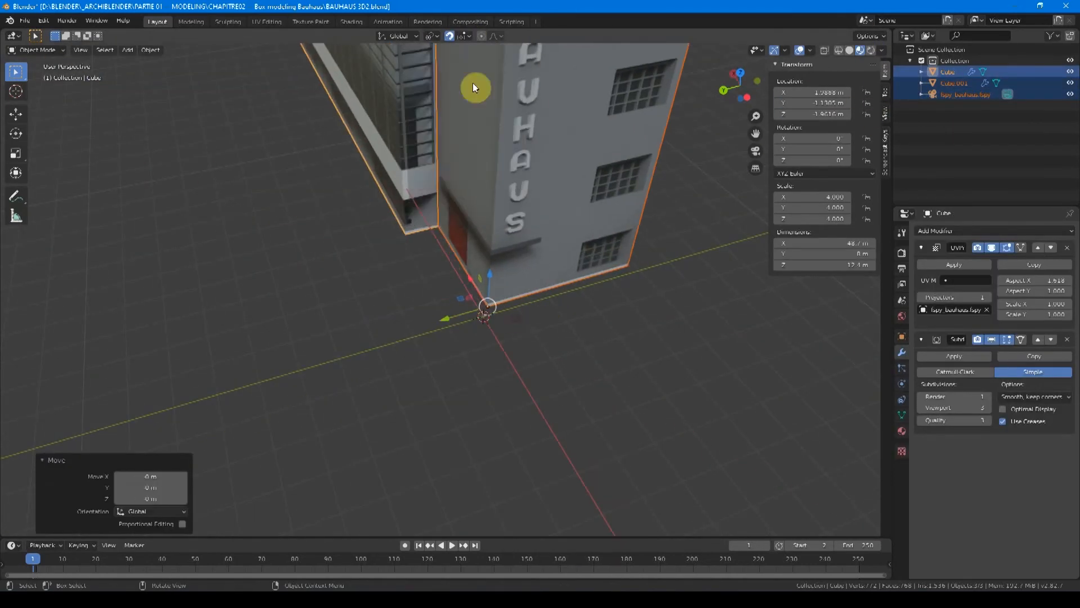
{"action": "key", "text": "KP_7"}
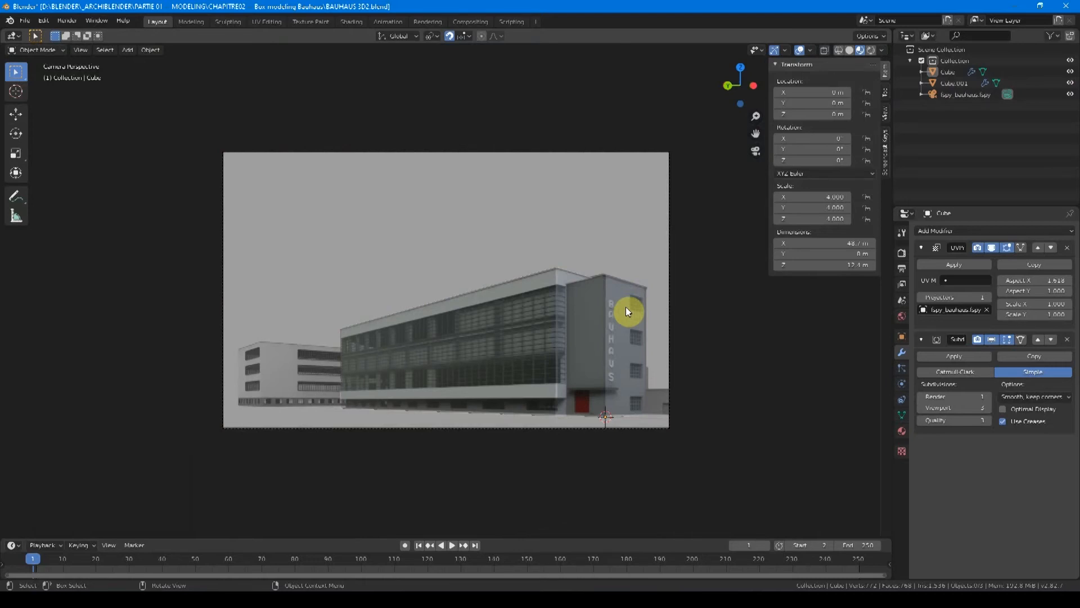
- Check the tower's edge lengths in Edit Mode from the left orthographic view and return to Object Mode
{"action": "left_click", "coordinate": [614, 327]}
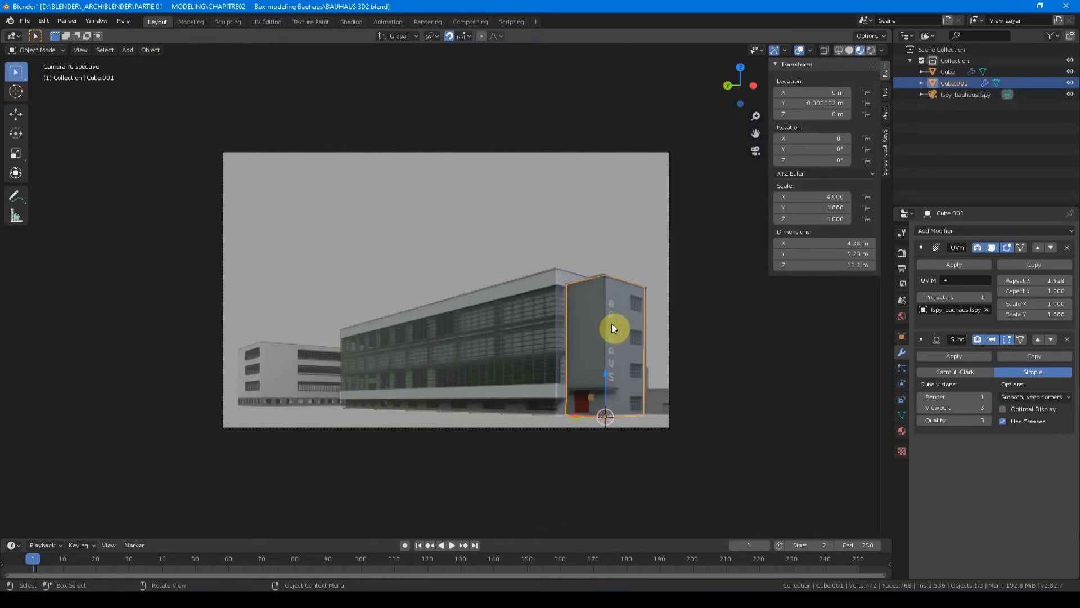
{"action": "key", "text": "ctrl+KP_3"}
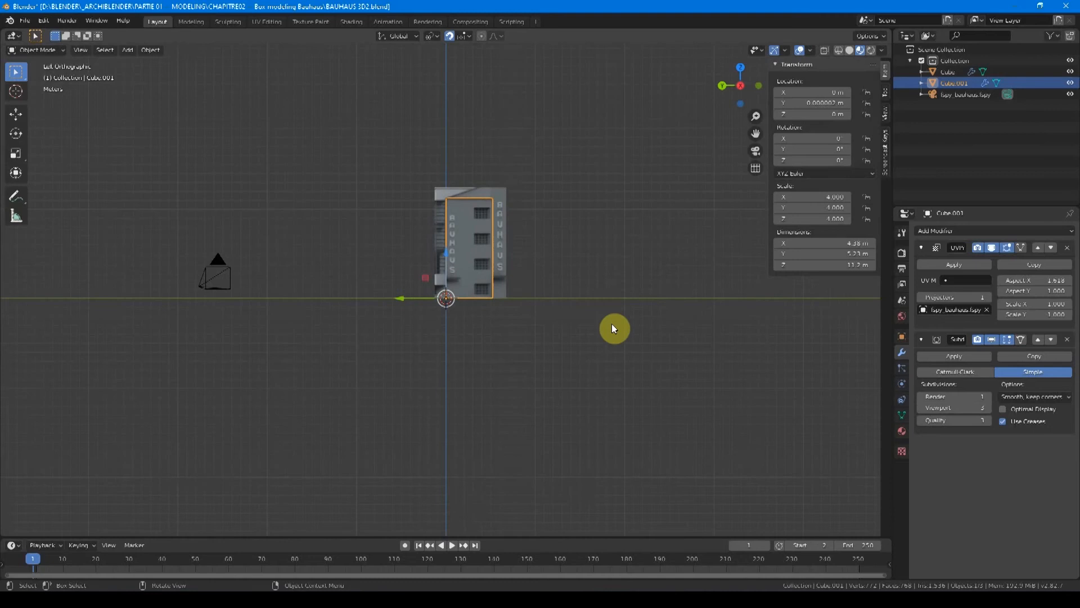
{"action": "key", "text": "KP_Decimal"}
{"action": "key", "text": "Tab"}
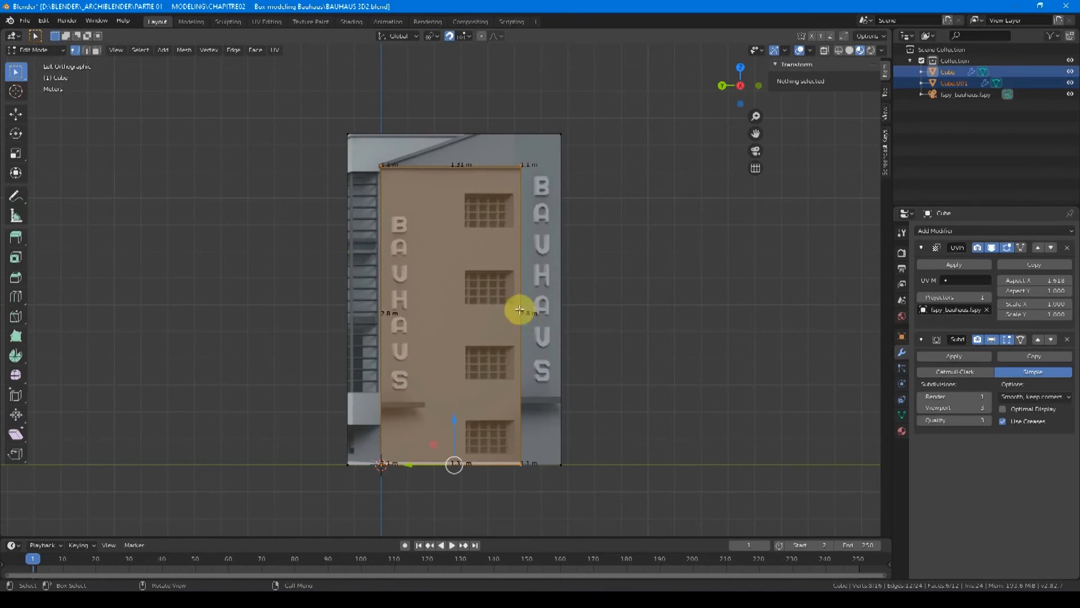
{"action": "key", "text": "Tab"}
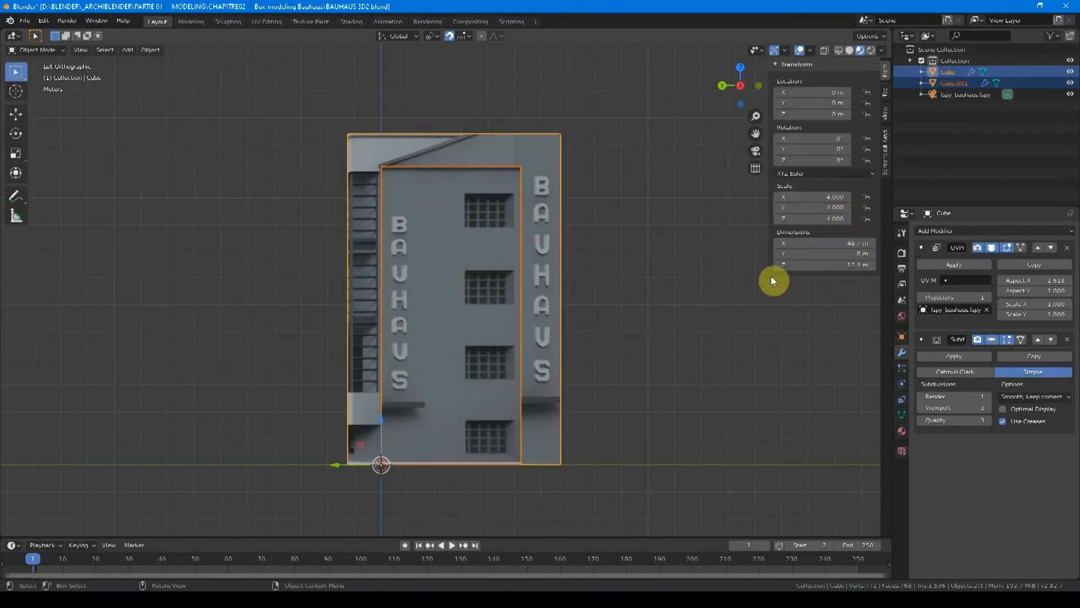
- Apply the scale of the wing and tower, and enter Edit Mode on the tower
{"action": "key", "text": "ctrl+a"}
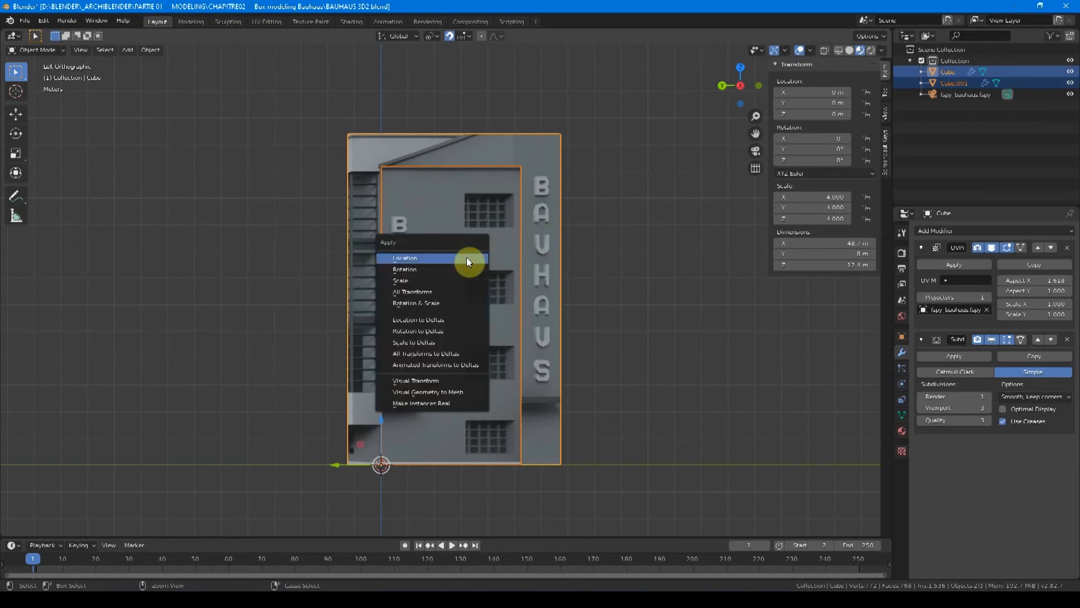
{"action": "left_click", "coordinate": [412, 279]}
{"action": "left_click", "coordinate": [412, 279]}
{"action": "key", "text": "Tab"}
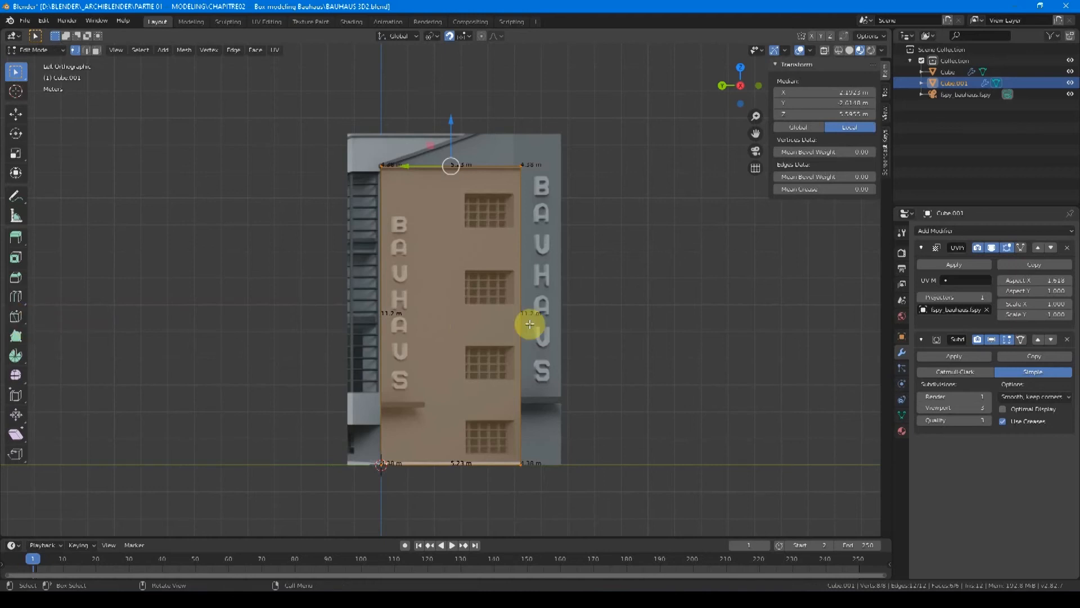
- Try a slanted Knife cut across the tower's windowed face and undo it
{"action": "key", "text": "k"}
{"action": "left_click", "coordinate": [537, 271]}
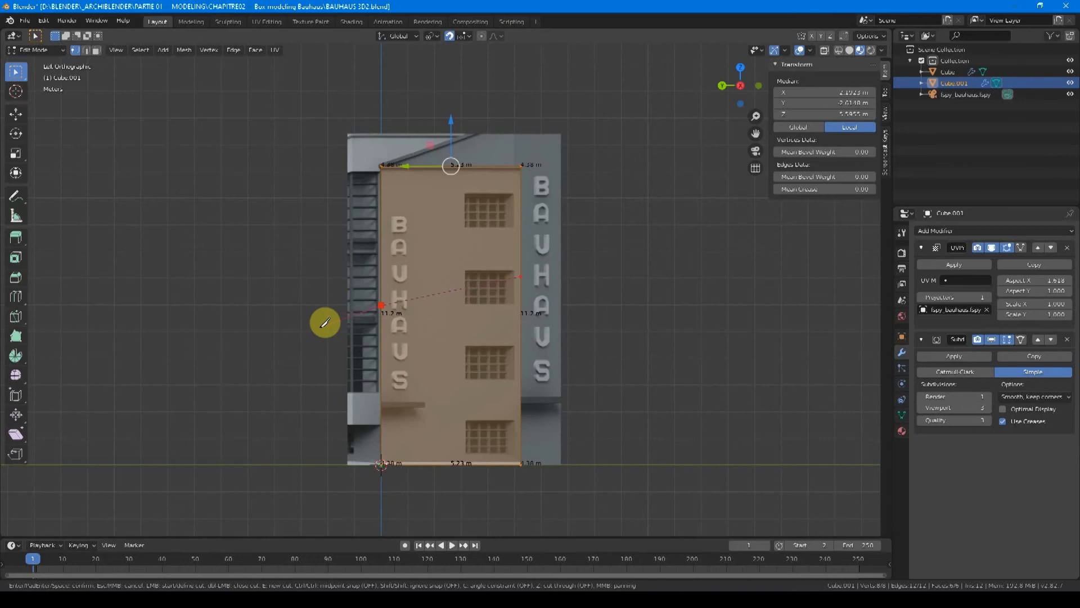
{"action": "left_click", "coordinate": [326, 322]}
{"action": "key", "text": "Return"}
{"action": "middle_click_drag", "start_coordinate": [481, 283], "coordinate": [542, 292]}
{"action": "key", "text": "ctrl+KP_3"}
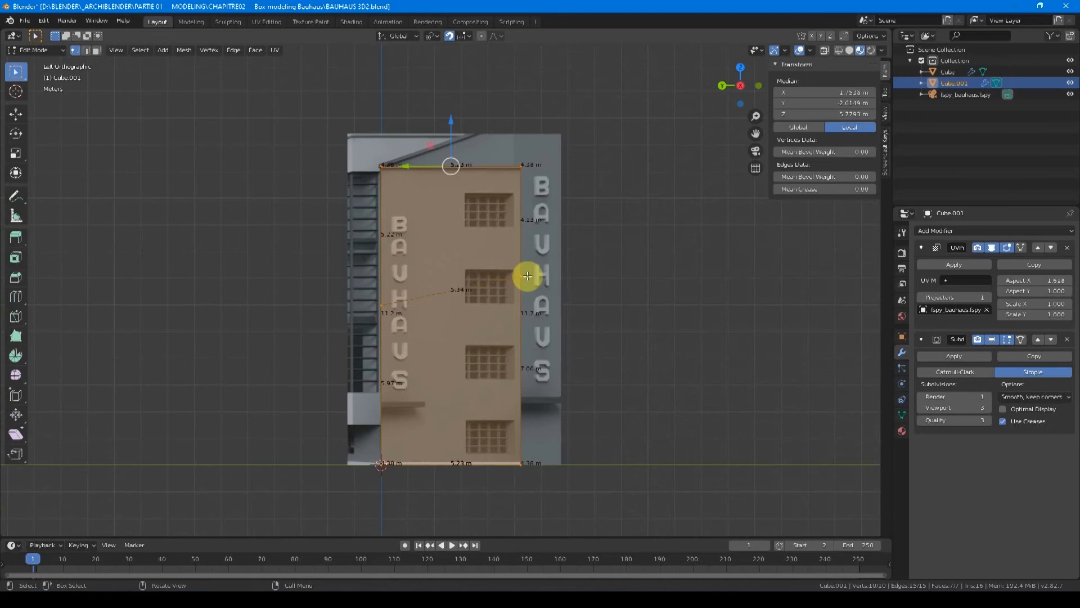
{"action": "key", "text": "ctrl+z"}
- Knife a horizontal, angle-constrained cut across the tower's windowed face along the top of the second window from above
{"action": "key", "text": "k"}
{"action": "key", "text": "c"}
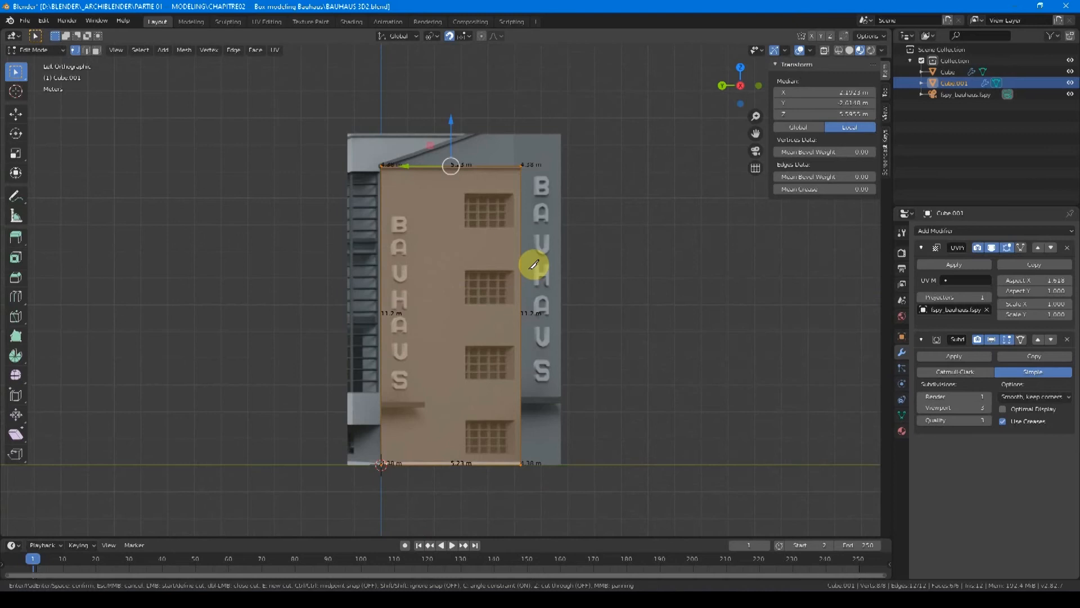
{"action": "left_click", "coordinate": [534, 265]}
{"action": "left_click", "coordinate": [357, 258]}
{"action": "key", "text": "Return"}
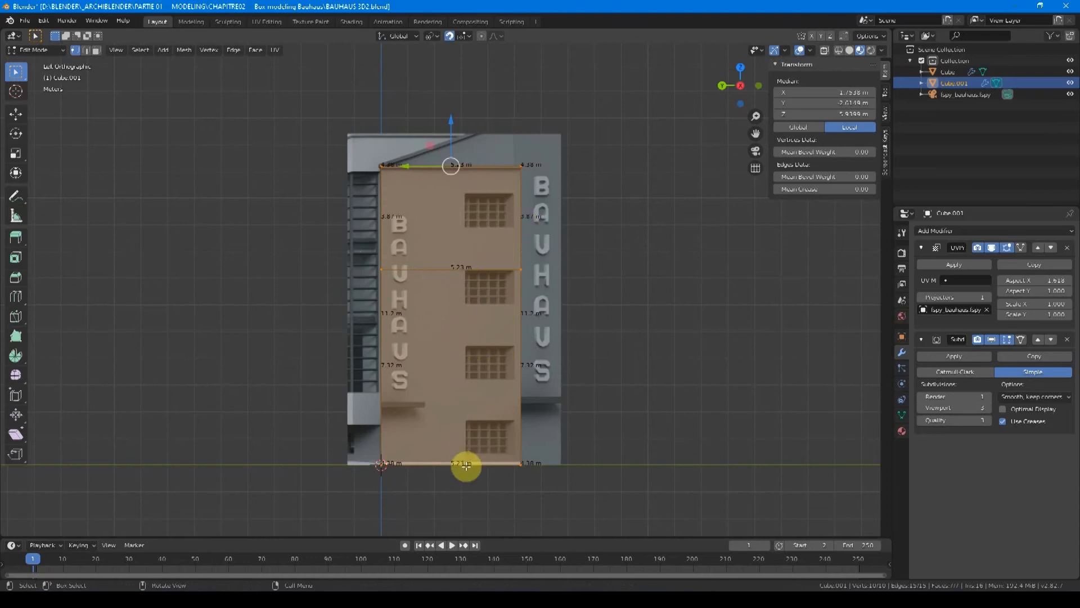
- Try a vertical Knife cut beside the tower's window column, then undo the knife cuts
{"action": "key", "text": "k"}
{"action": "left_click", "coordinate": [463, 166]}
{"action": "left_click", "coordinate": [463, 482]}
{"action": "key", "text": "Return"}
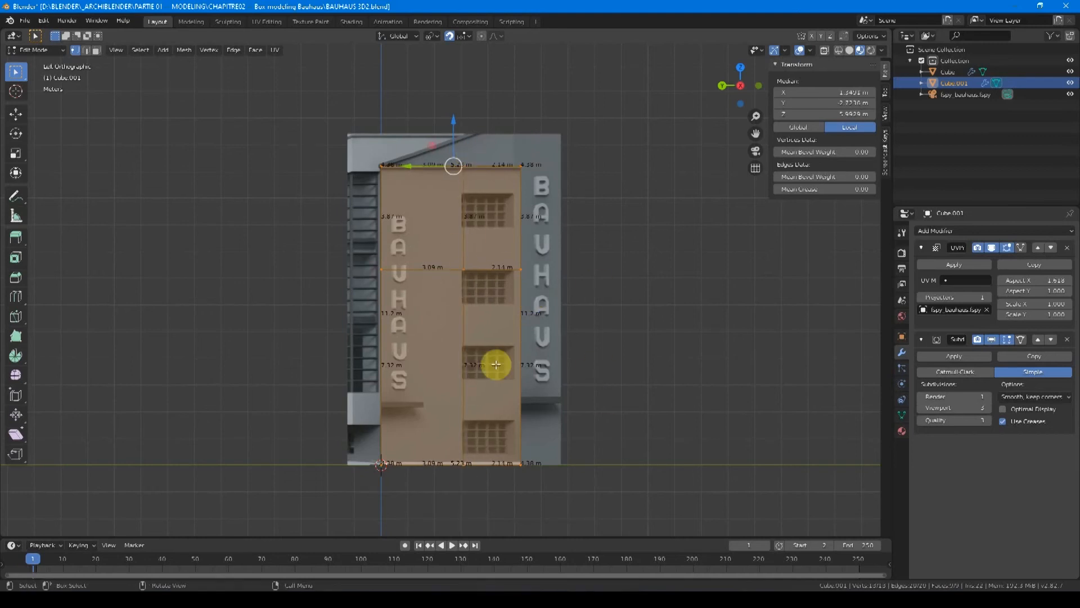
{"action": "mouse_move", "coordinate": [497, 359]}
{"action": "middle_mouse_down"}
{"action": "mouse_move", "coordinate": [519, 369]}
{"action": "mouse_move", "coordinate": [497, 369]}
{"action": "middle_mouse_up"}
{"action": "key", "text": "ctrl+z"}
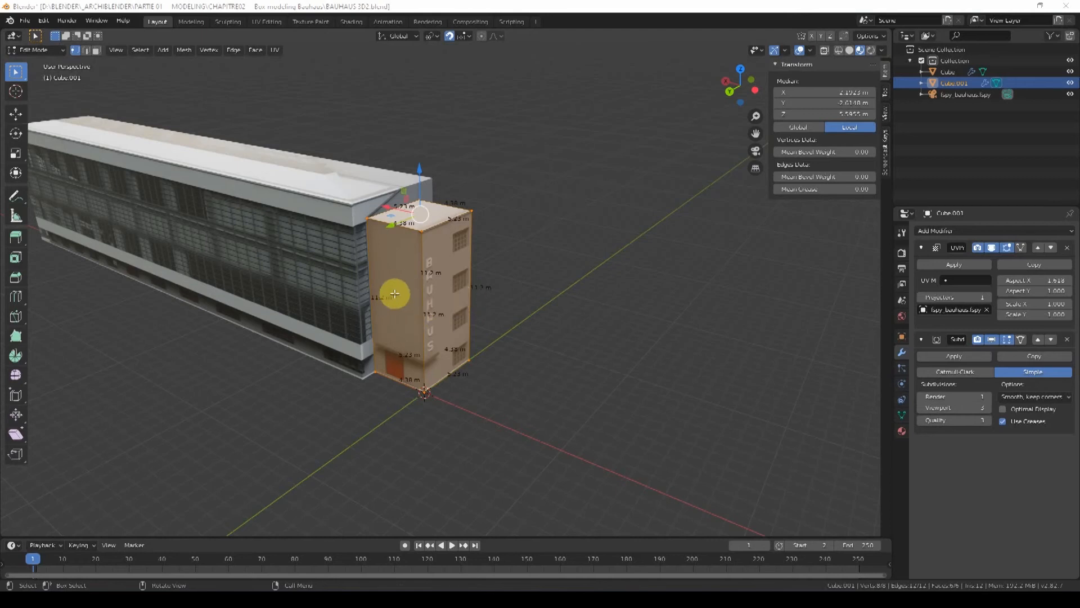
- Add one vertical loop cut around the tower and slide it to the window column's edge nearest the BAUHAUS lettering
{"action": "key", "text": "ctrl+r"}
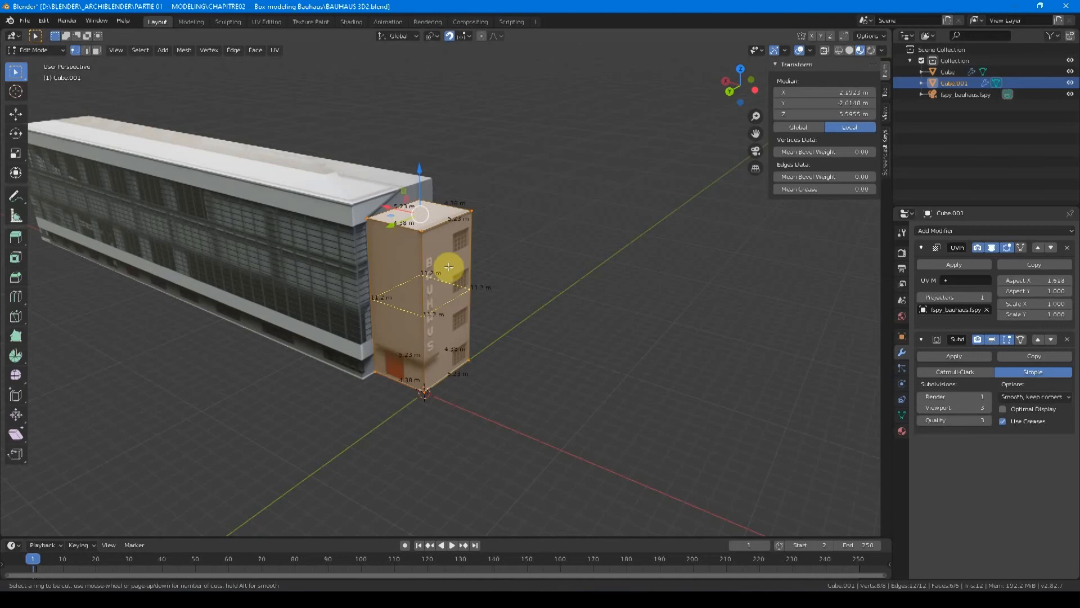
{"action": "left_click", "coordinate": [445, 225]}
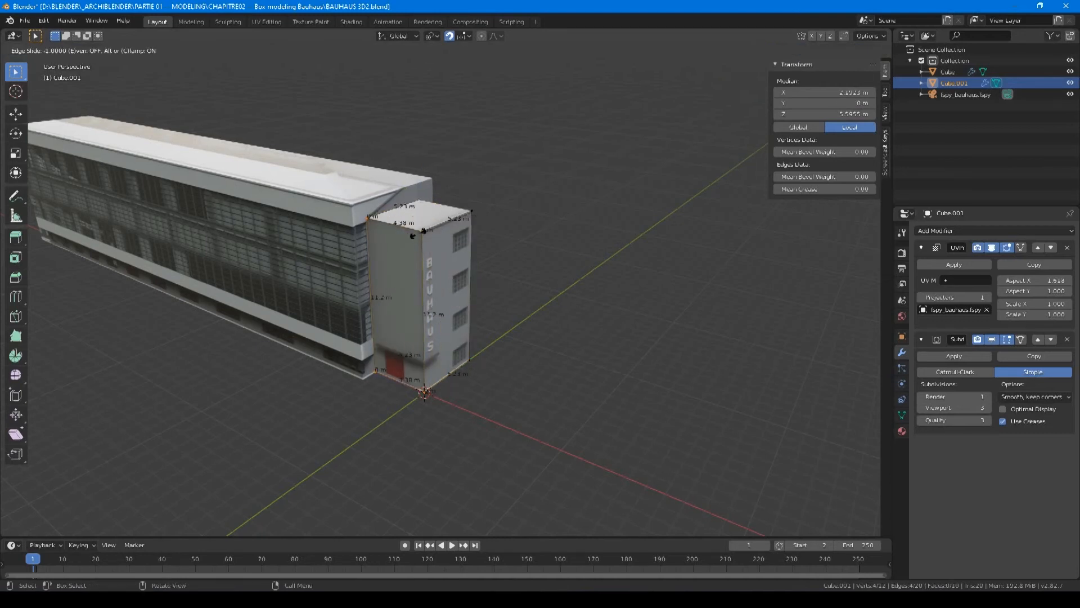
{"action": "left_click", "coordinate": [458, 242]}
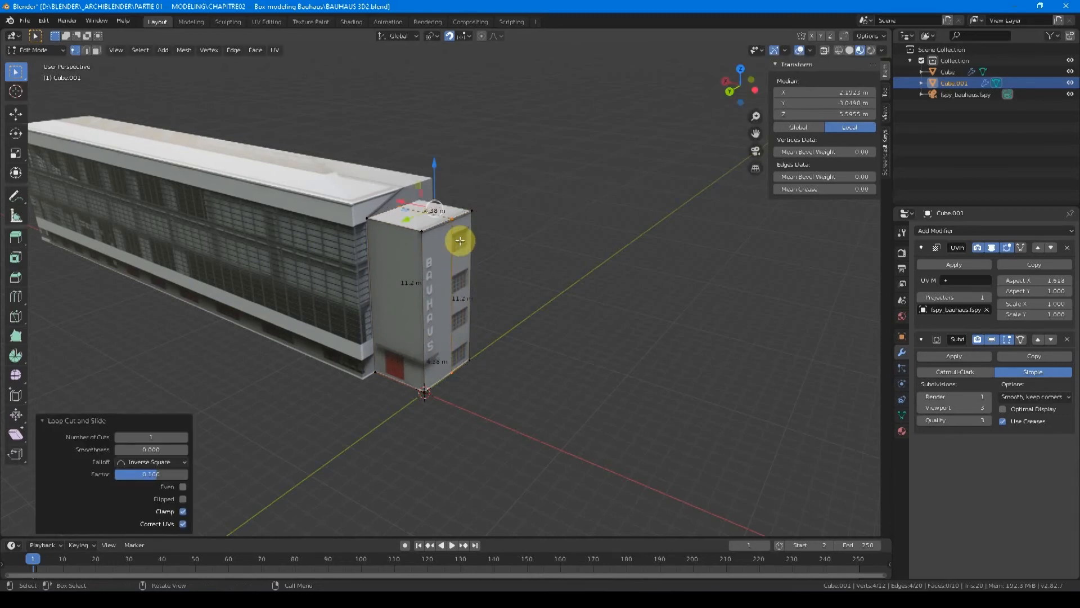
{"action": "scroll", "coordinate": [461, 241], "scroll_direction": "up", "scroll_amount": 3}
{"action": "middle_click_drag", "start_coordinate": [453, 249], "coordinate": [439, 273]}
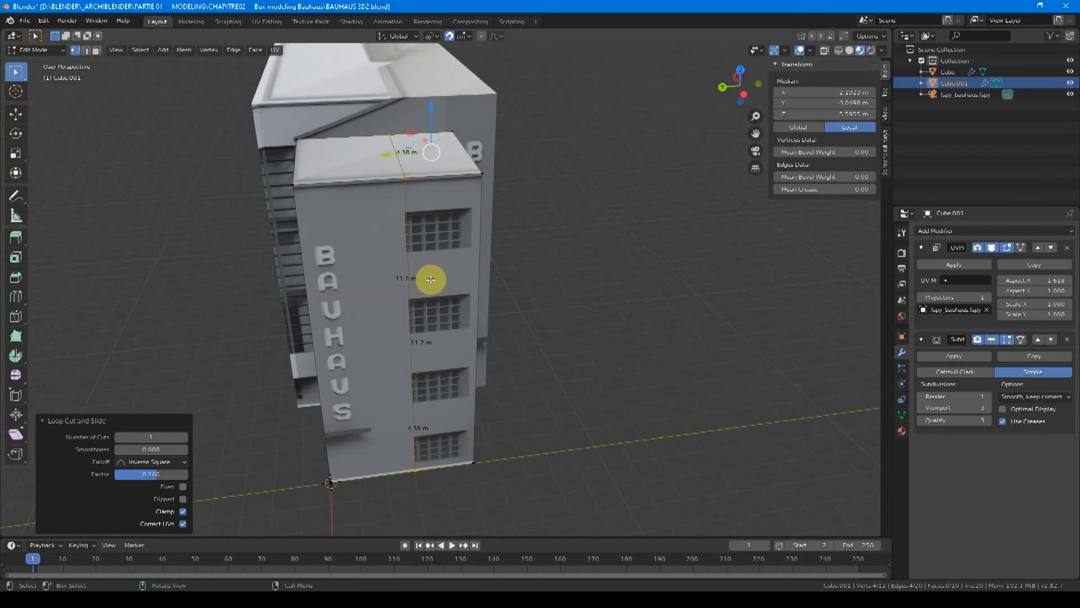
{"action": "left_click", "coordinate": [431, 279]}
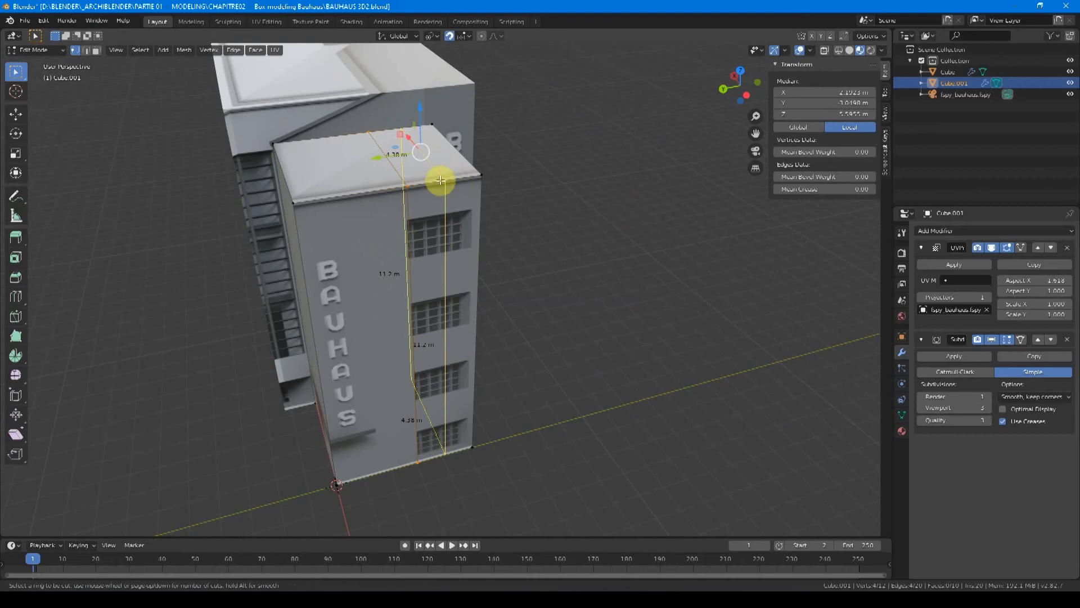
- Add a vertical loop cut slid onto the tower's outer corner beside the windows, and move it 0.25 m along Y
{"action": "left_click", "coordinate": [447, 179]}
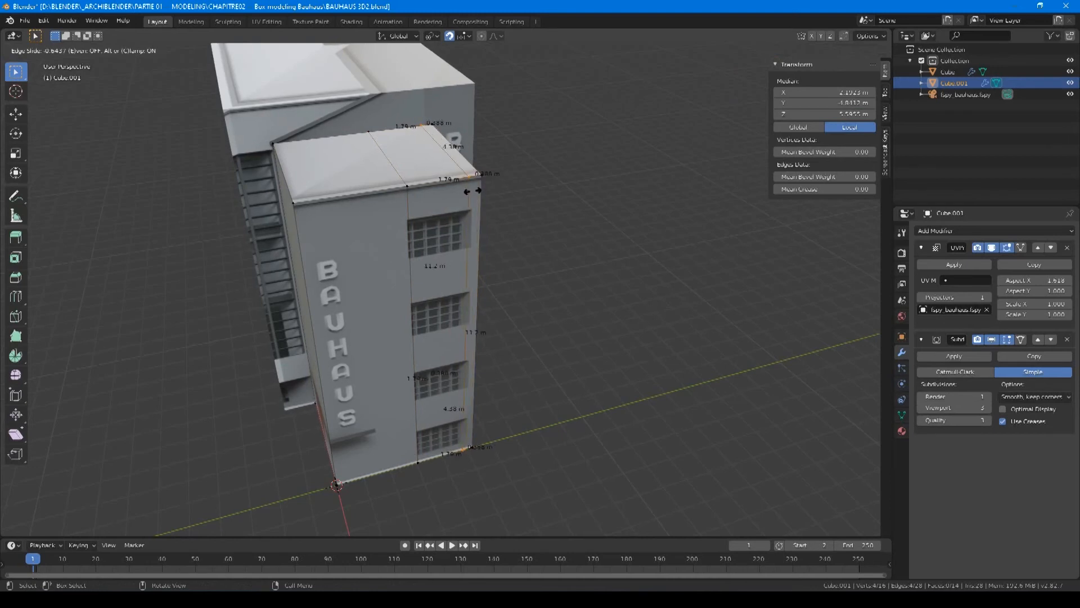
{"action": "left_click", "coordinate": [496, 167]}
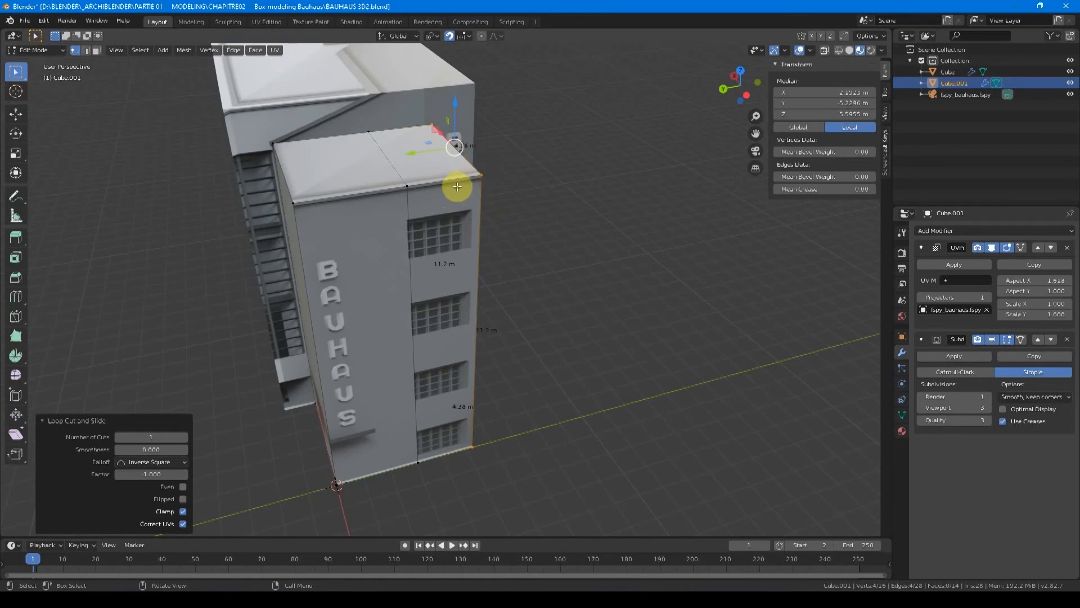
{"action": "key", "text": "g"}
{"action": "key", "text": "y"}
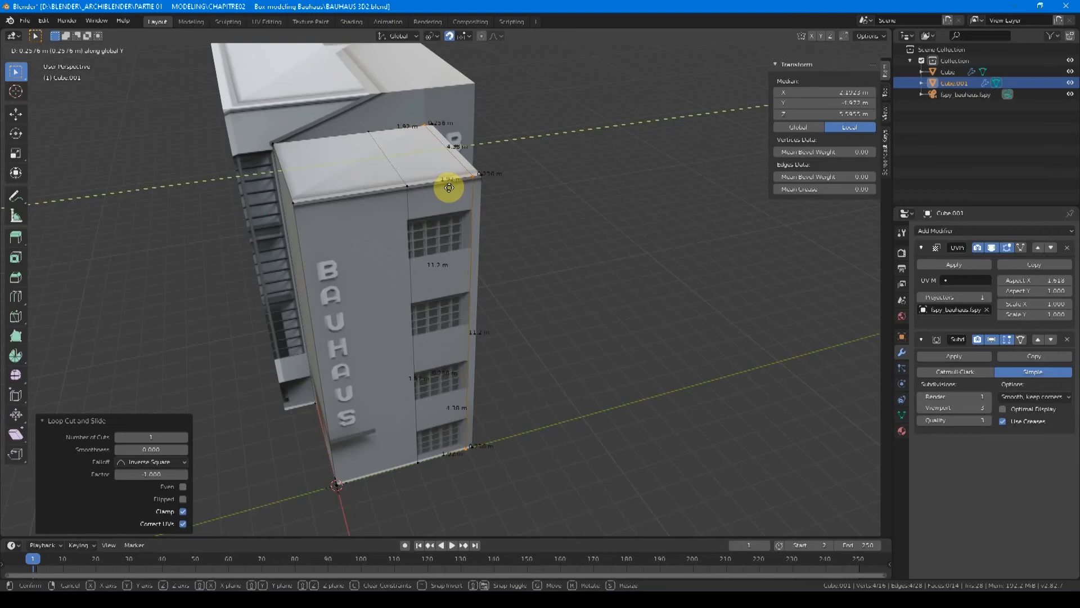
{"action": "type", "text": "0.25"}
{"action": "key", "text": "Return"}
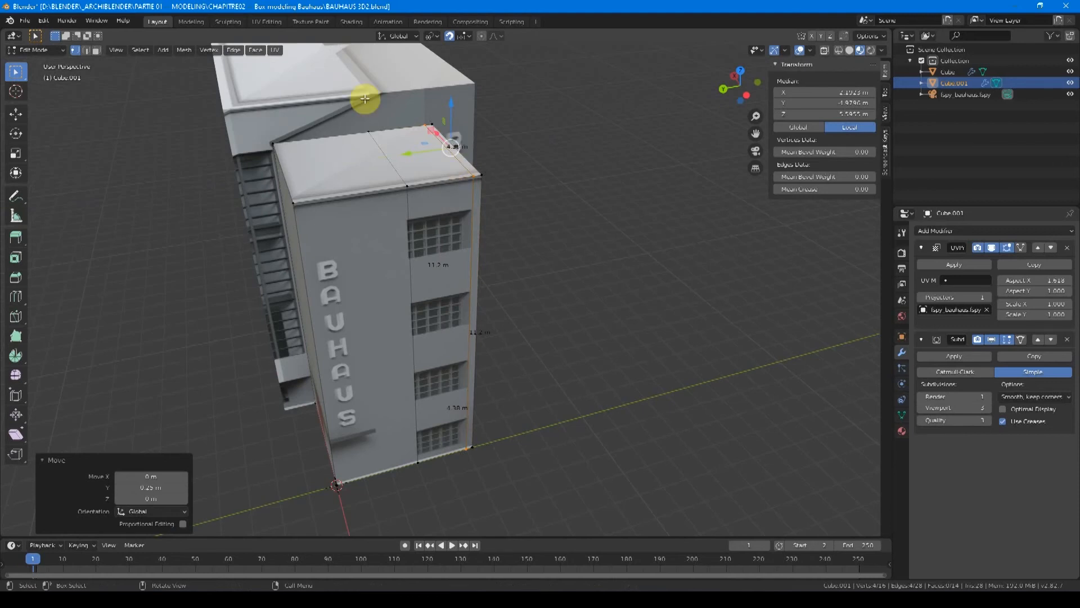
- Turn off snapping, switch to edge selection, and inspect the short roof edge between the new cut and the tower's outer corner
{"action": "key", "text": "shift+Tab"}
{"action": "left_click", "coordinate": [86, 50]}
{"action": "scroll", "coordinate": [492, 171], "scroll_direction": "up", "scroll_amount": 2}
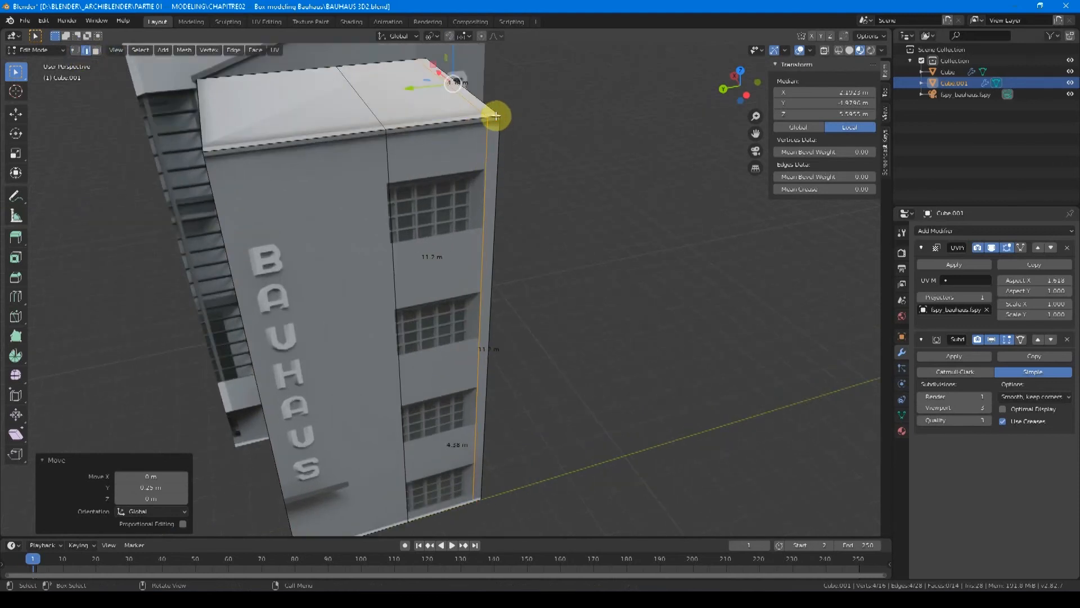
{"action": "left_click", "coordinate": [495, 114]}
{"action": "scroll", "coordinate": [501, 118], "scroll_direction": "up", "scroll_amount": 4}
{"action": "scroll", "coordinate": [520, 114], "scroll_direction": "down", "scroll_amount": 2}
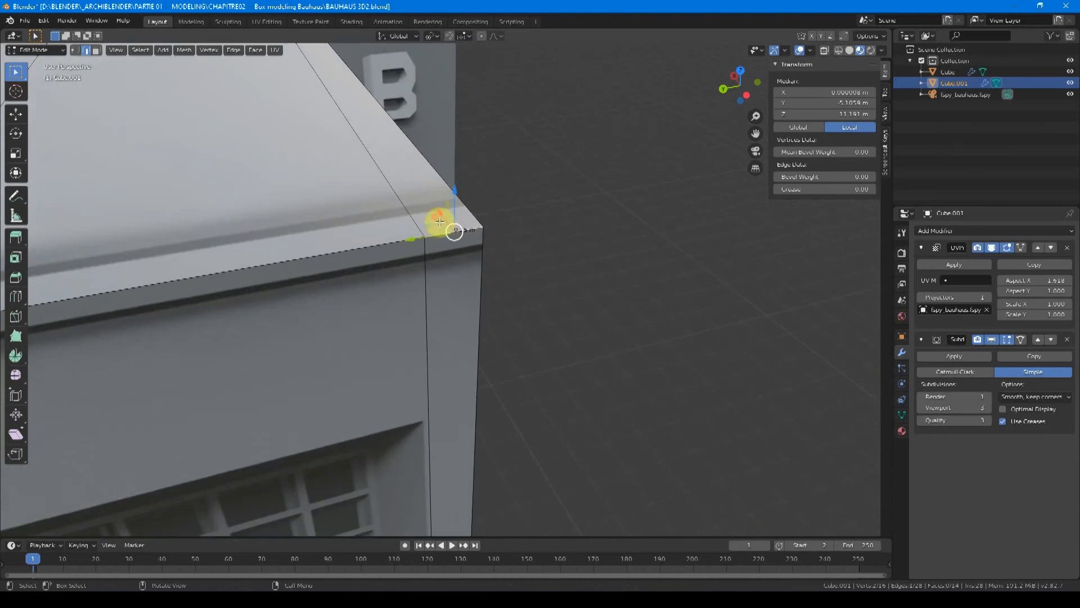
{"action": "scroll", "coordinate": [479, 252], "scroll_direction": "down", "scroll_amount": 5}
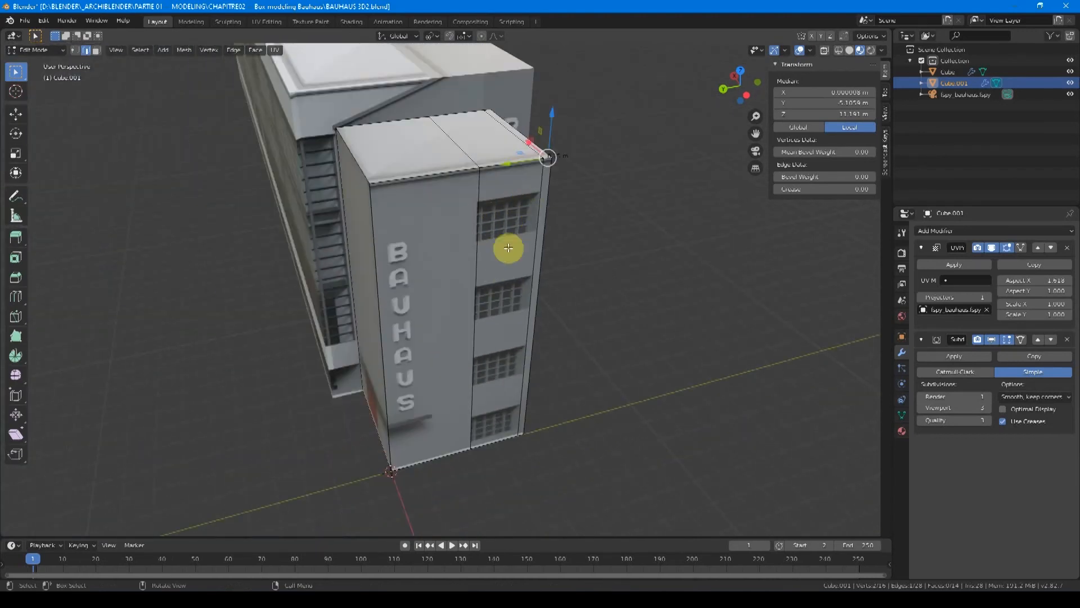
- Add horizontal loop cuts around the tower along the upper and lower edges of all four windows, and check them through the camera
{"action": "key", "text": "ctrl+r"}
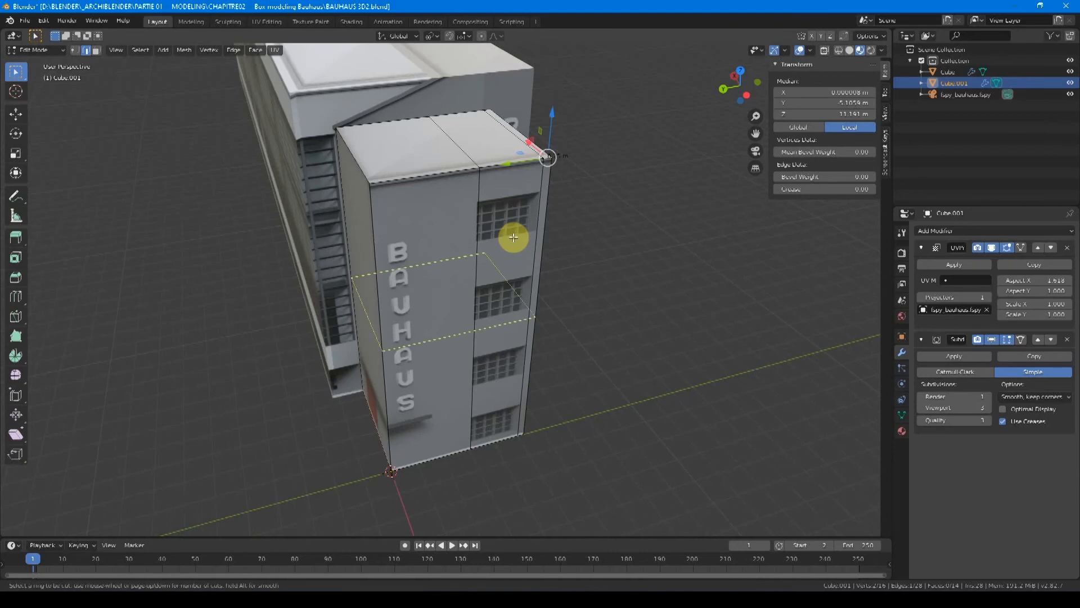
{"action": "left_click", "coordinate": [513, 238]}
{"action": "left_click", "coordinate": [527, 125]}
{"action": "key", "text": "g"}
{"action": "key", "text": "g"}
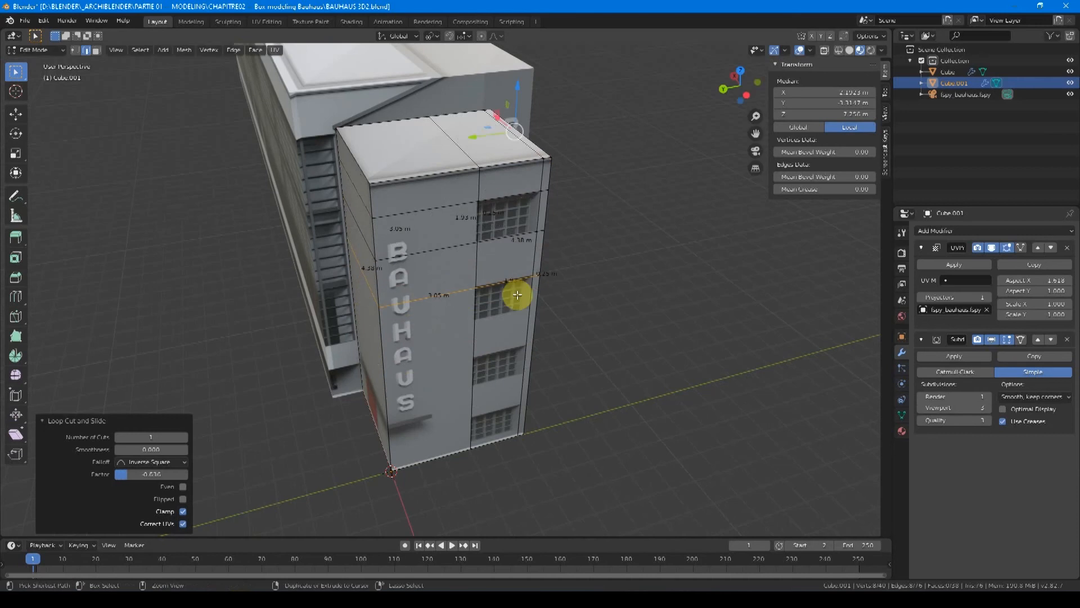
{"action": "left_click", "coordinate": [484, 402]}
{"action": "key", "text": "ctrl+r"}
{"action": "left_click", "coordinate": [519, 411]}
{"action": "left_click", "coordinate": [519, 410]}
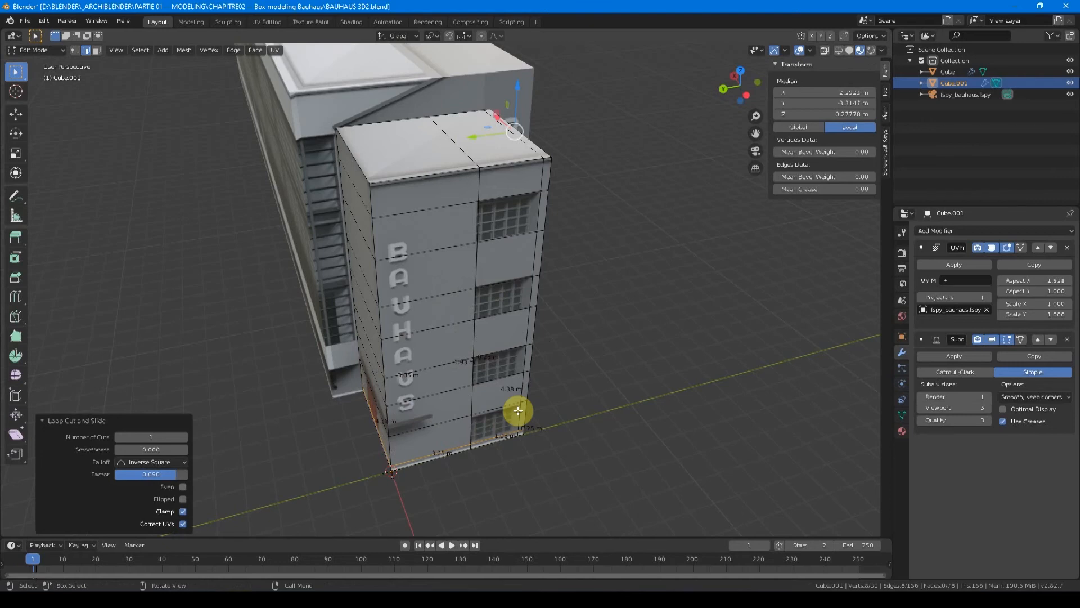
{"action": "key", "text": "KP_0"}
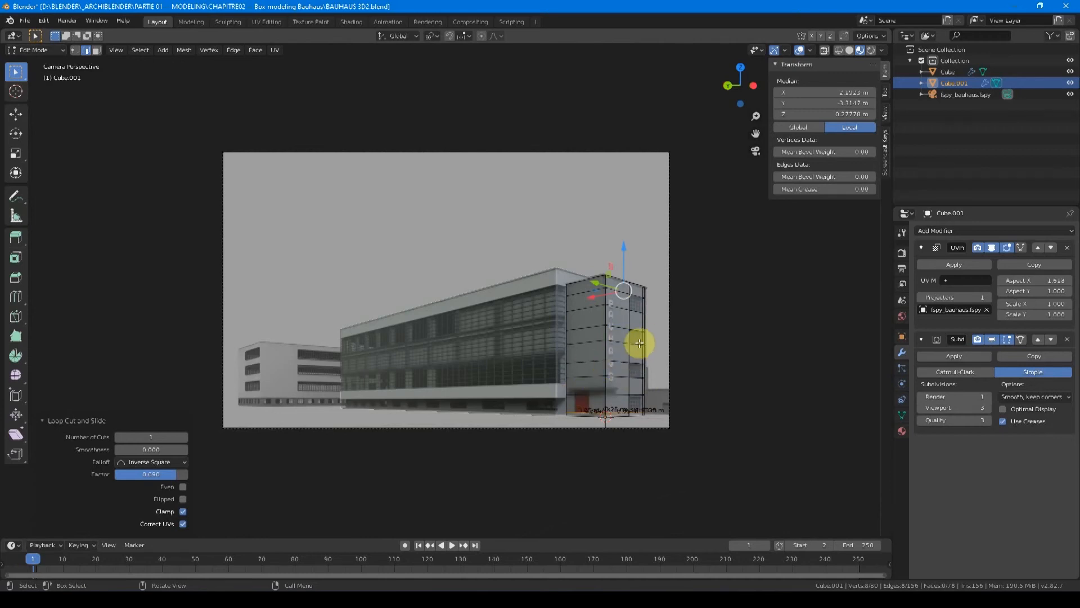
{"action": "key", "text": "KP_0"}
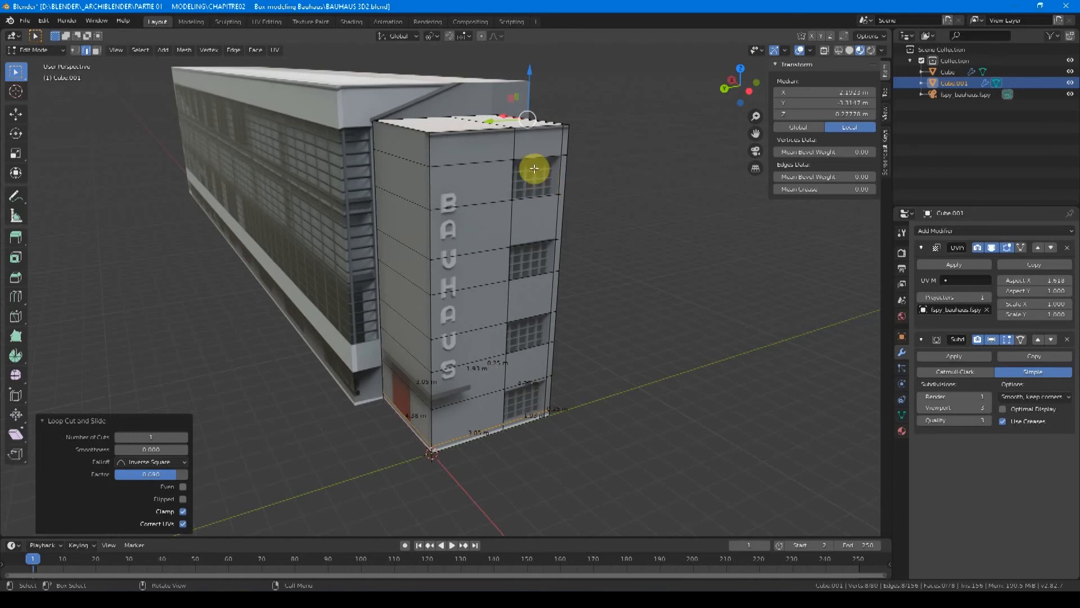
- Switch to face selection and select the four window faces on the tower's BAUHAUS side
{"action": "left_click", "coordinate": [539, 193]}
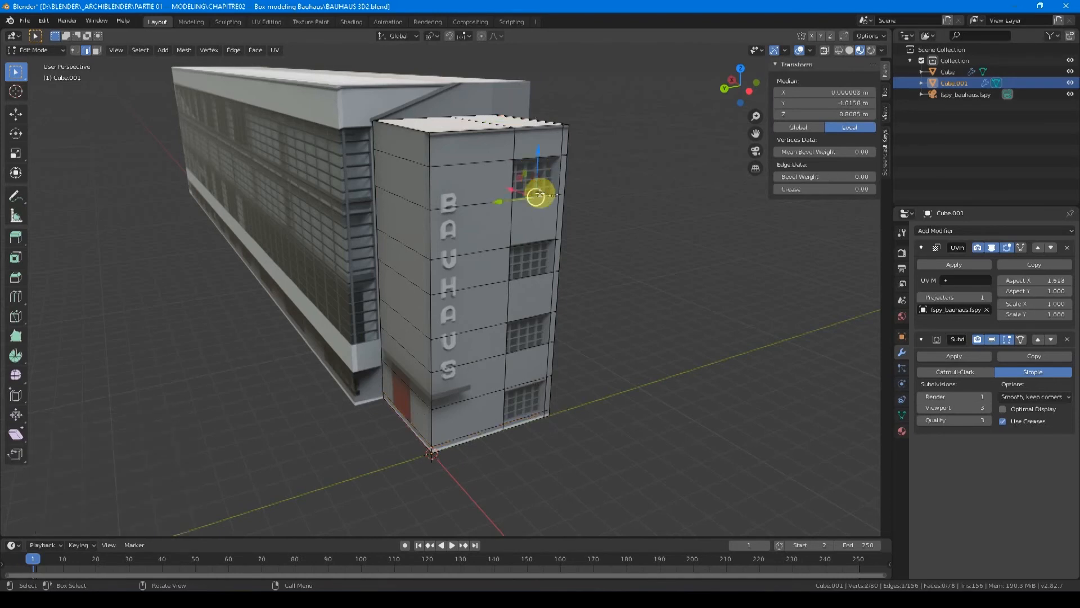
{"action": "left_click", "coordinate": [96, 50]}
{"action": "left_click", "coordinate": [535, 176]}
{"action": "left_click", "coordinate": [530, 254], "text": "shift"}
{"action": "left_click", "coordinate": [529, 333], "text": "shift"}
{"action": "left_click", "coordinate": [525, 400], "text": "shift"}
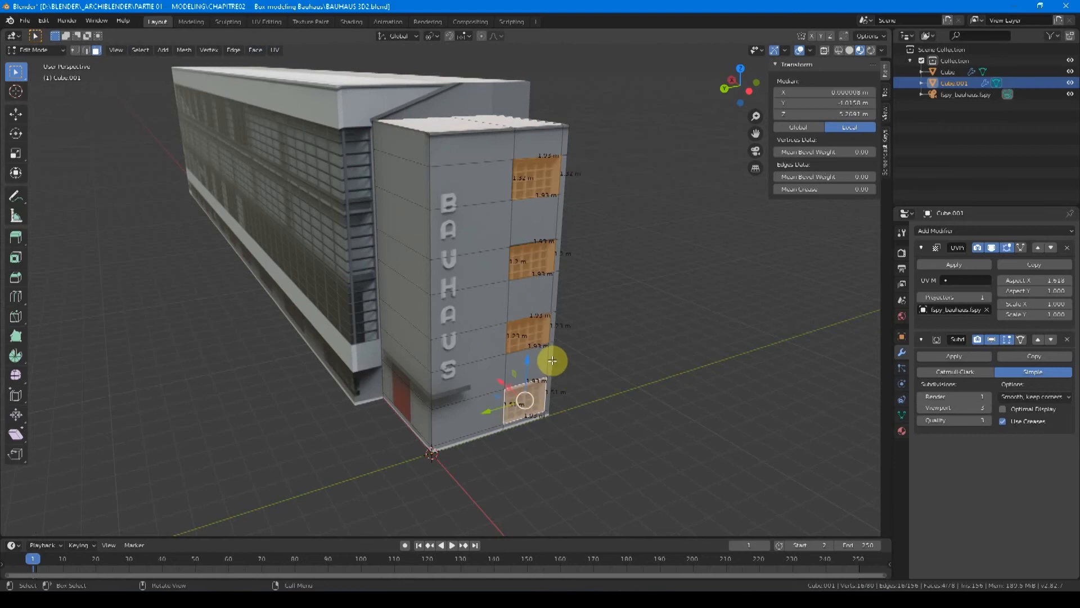
- Try moving the four selected window faces about 1.78 m outward along X, and undo the move
{"action": "key", "text": "g"}
{"action": "key", "text": "x"}
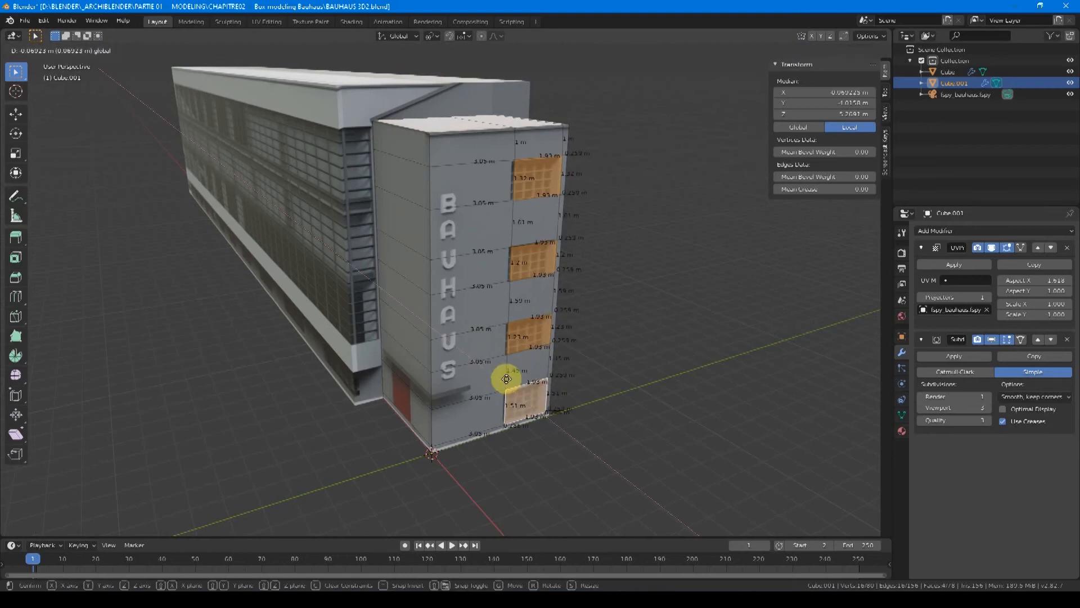
{"action": "left_click", "coordinate": [574, 258]}
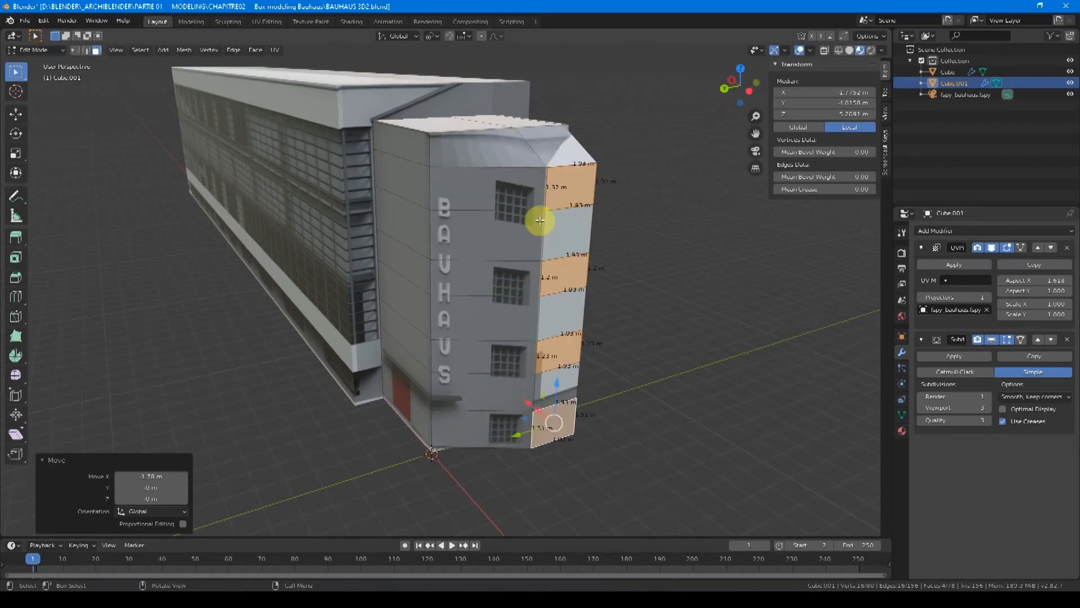
{"action": "key", "text": "ctrl+z"}
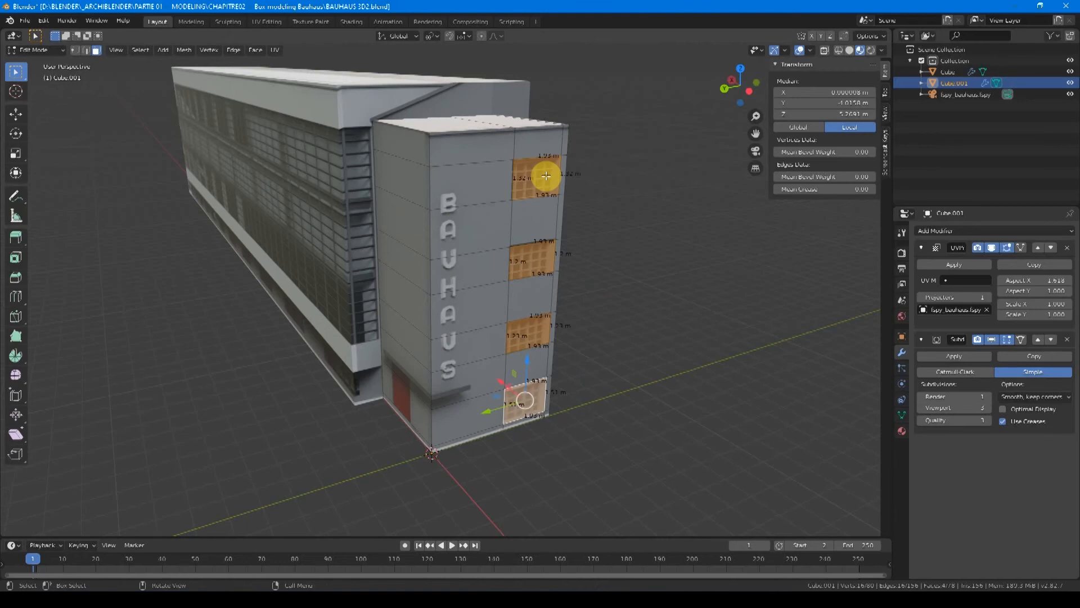
- Extrude the four selected window faces 0.25 m inward along their normals
{"action": "key", "text": "ctrl+f"}
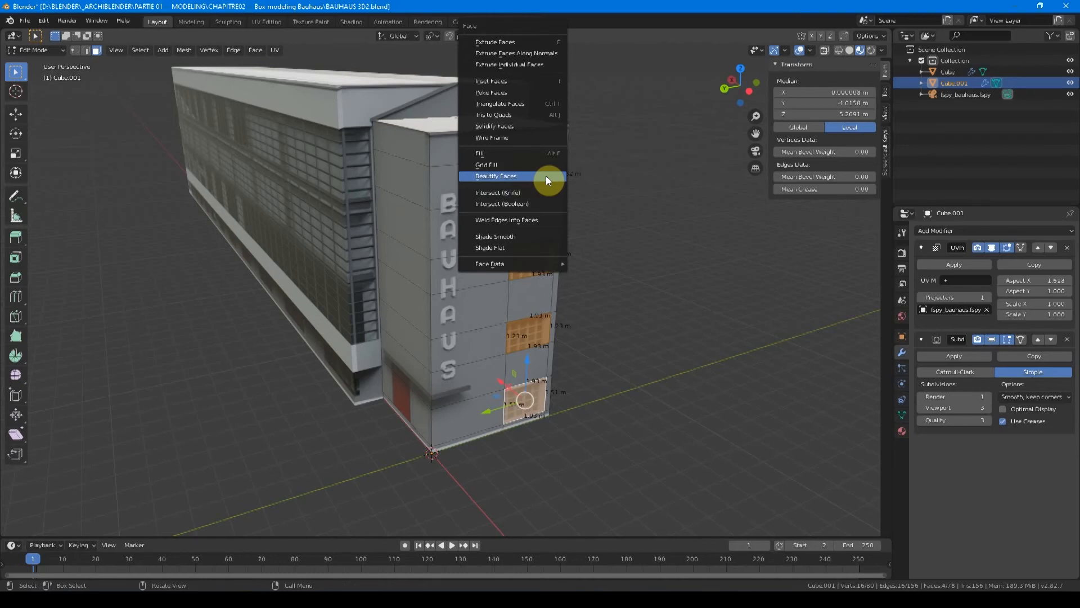
{"action": "left_click", "coordinate": [539, 45]}
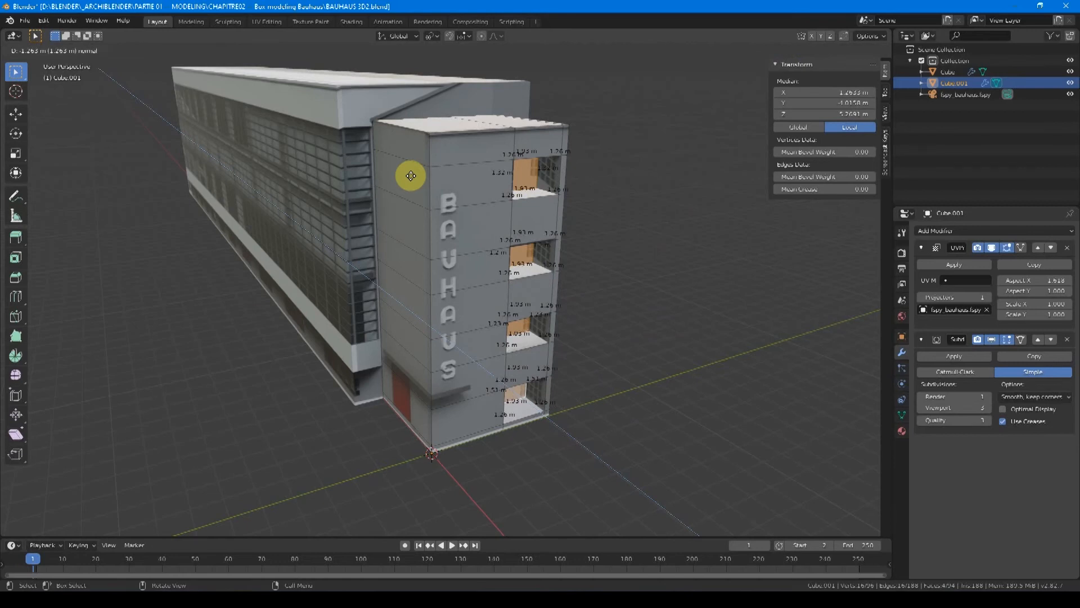
{"action": "type", "text": "0.25"}
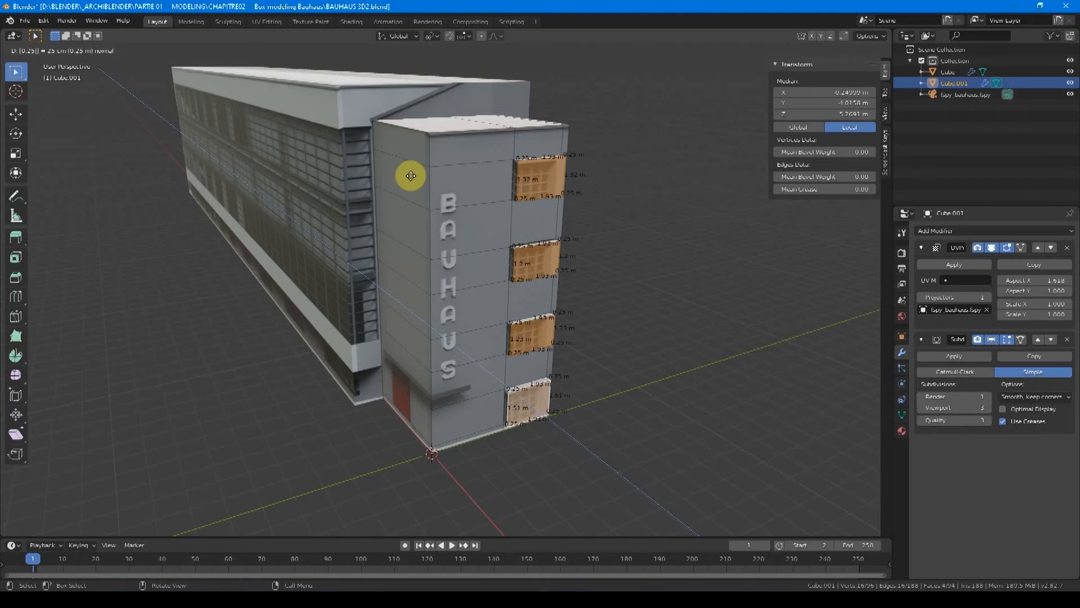
{"action": "key", "text": "minus"}
{"action": "key", "text": "Return"}
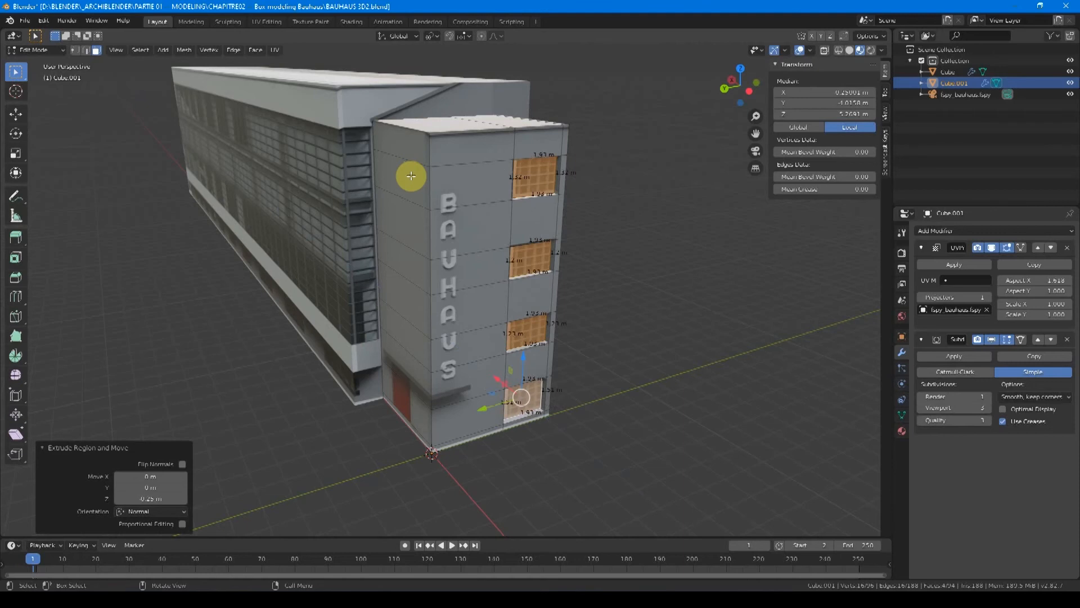
- Add four evenly spaced vertical loop cuts through the tower's window column without sliding them
{"action": "scroll", "coordinate": [439, 152], "scroll_direction": "up", "scroll_amount": 2}
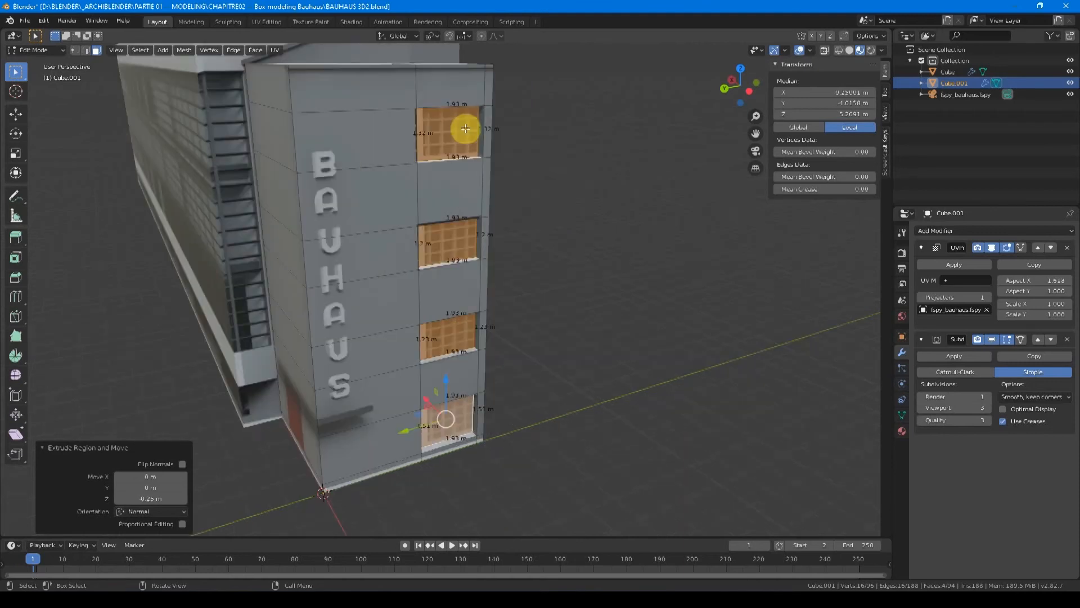
{"action": "key", "text": "ctrl"}
{"action": "key", "text": "ctrl+r"}
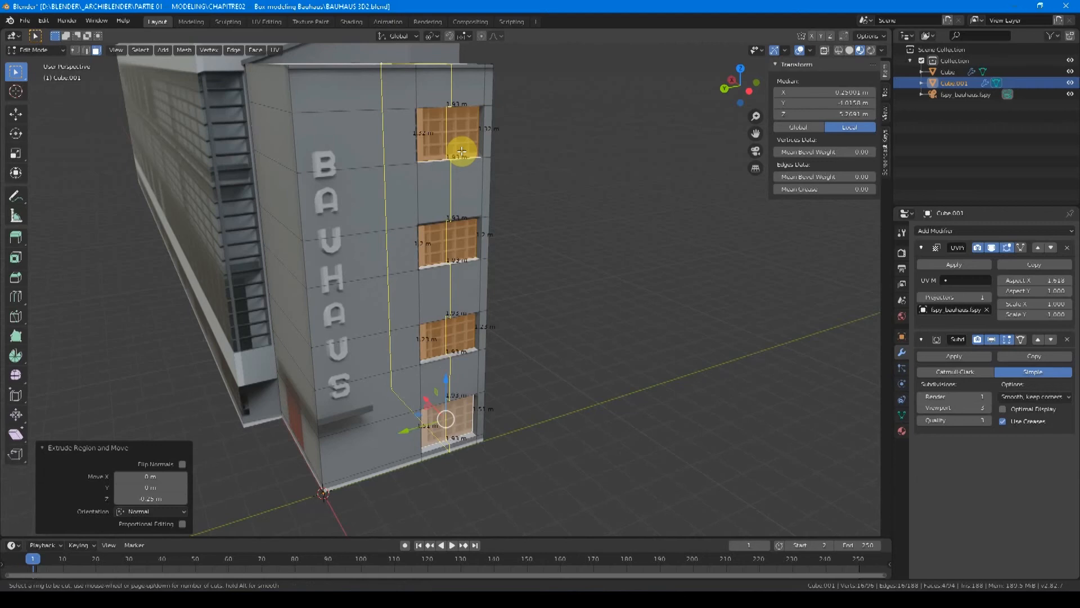
{"action": "scroll", "coordinate": [460, 151], "scroll_direction": "up", "scroll_amount": 1}
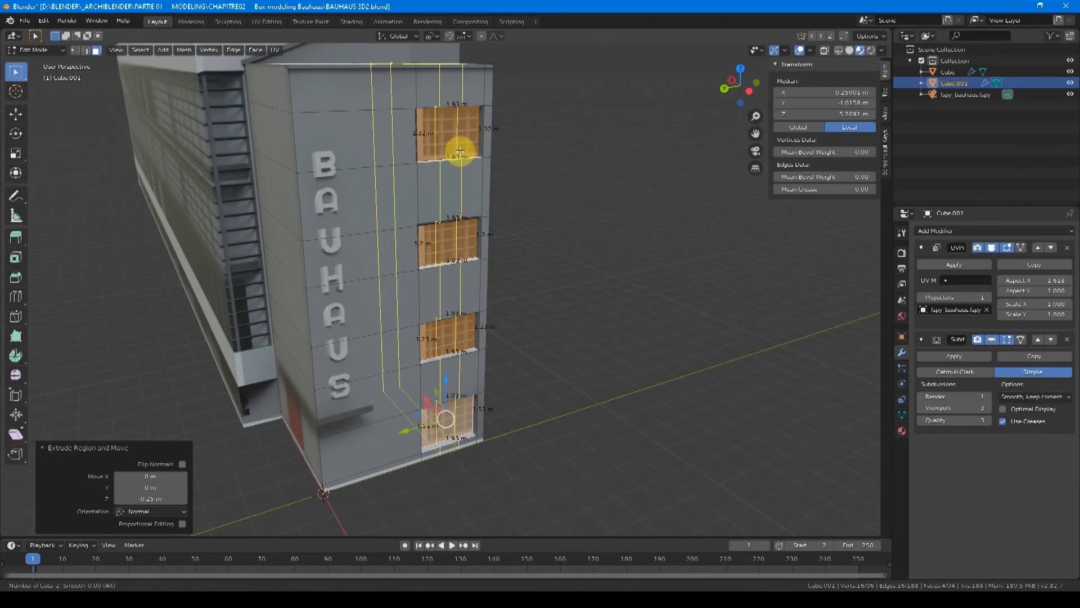
{"action": "scroll", "coordinate": [460, 151], "scroll_direction": "up", "scroll_amount": 2}
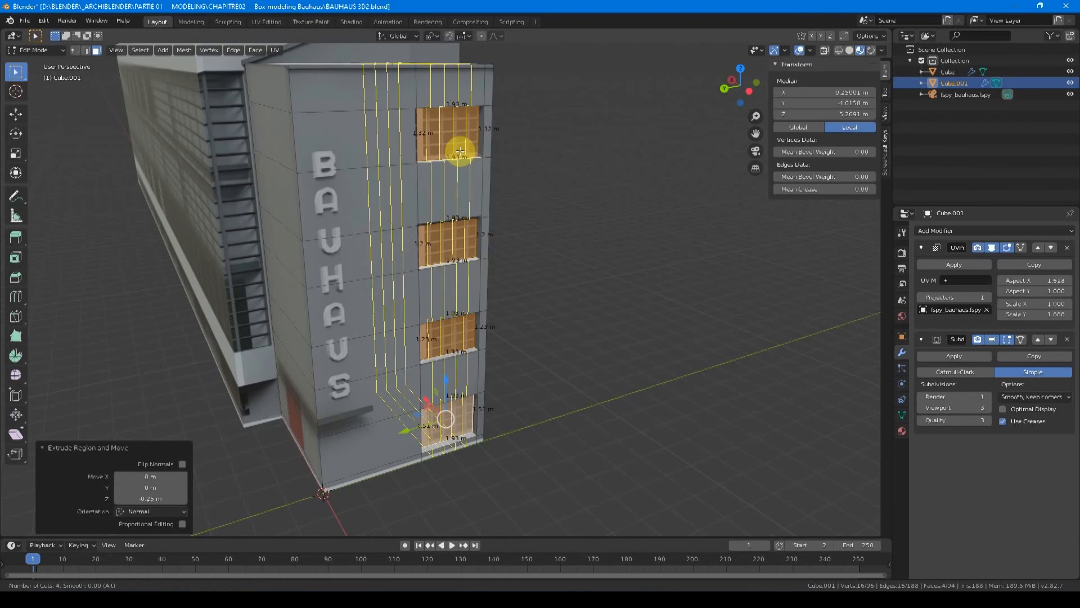
{"action": "left_click", "coordinate": [460, 151]}
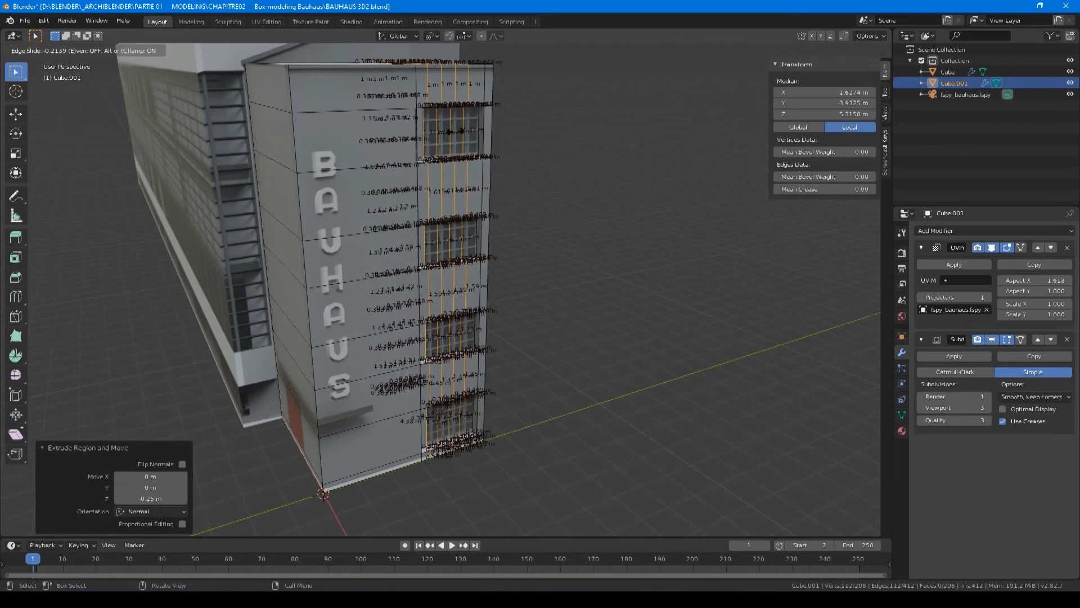
{"action": "right_click", "coordinate": [455, 131]}
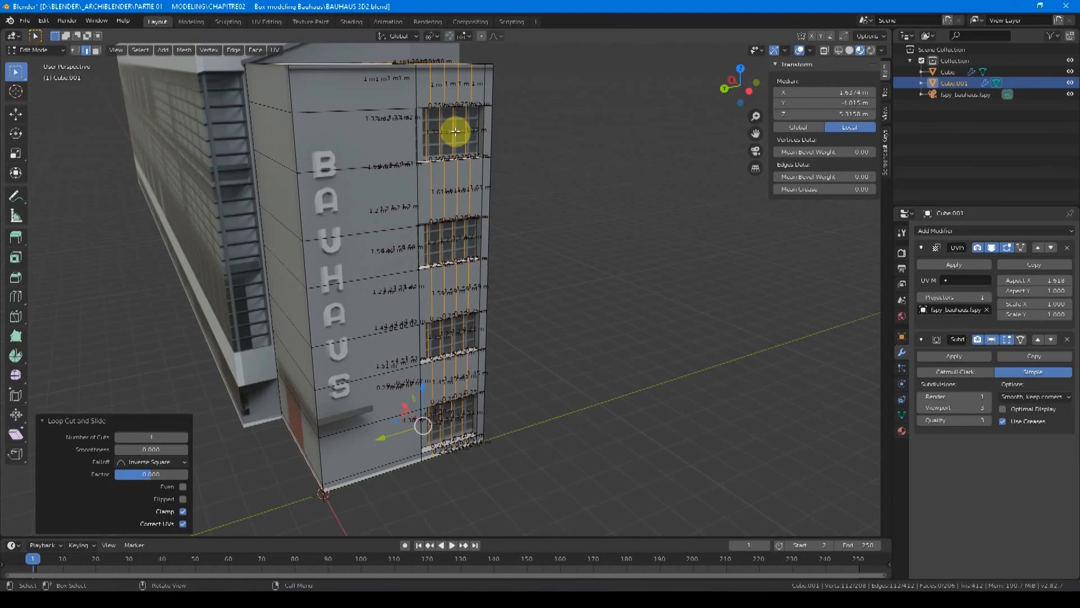
- Add three evenly spaced horizontal loop cuts across each of the two uppermost tower windows
{"action": "scroll", "coordinate": [462, 152], "scroll_direction": "up", "scroll_amount": 5}
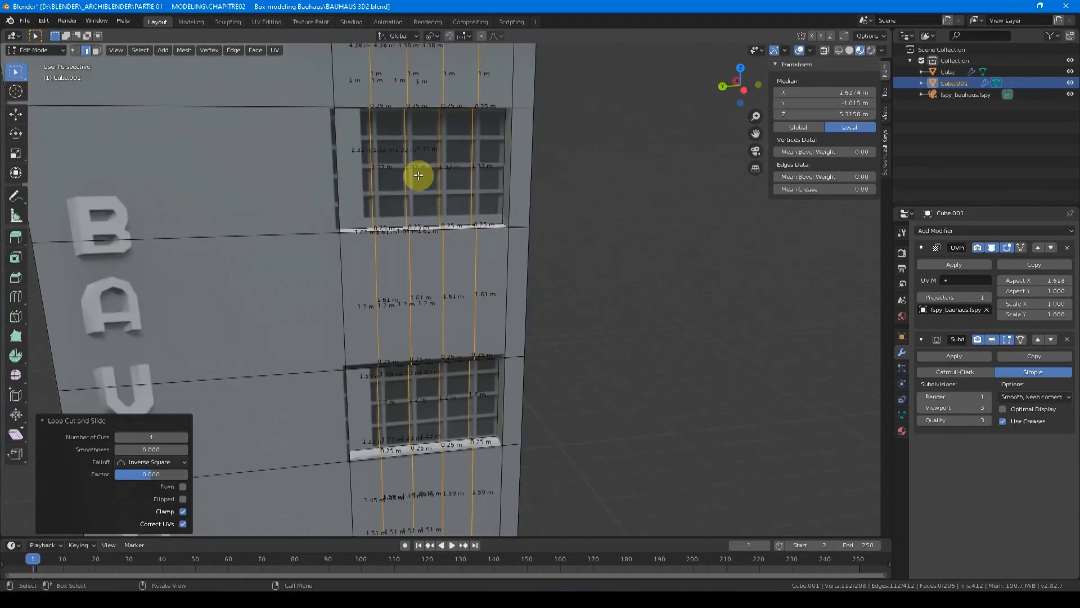
{"action": "middle_click_drag", "start_coordinate": [422, 221], "coordinate": [455, 229]}
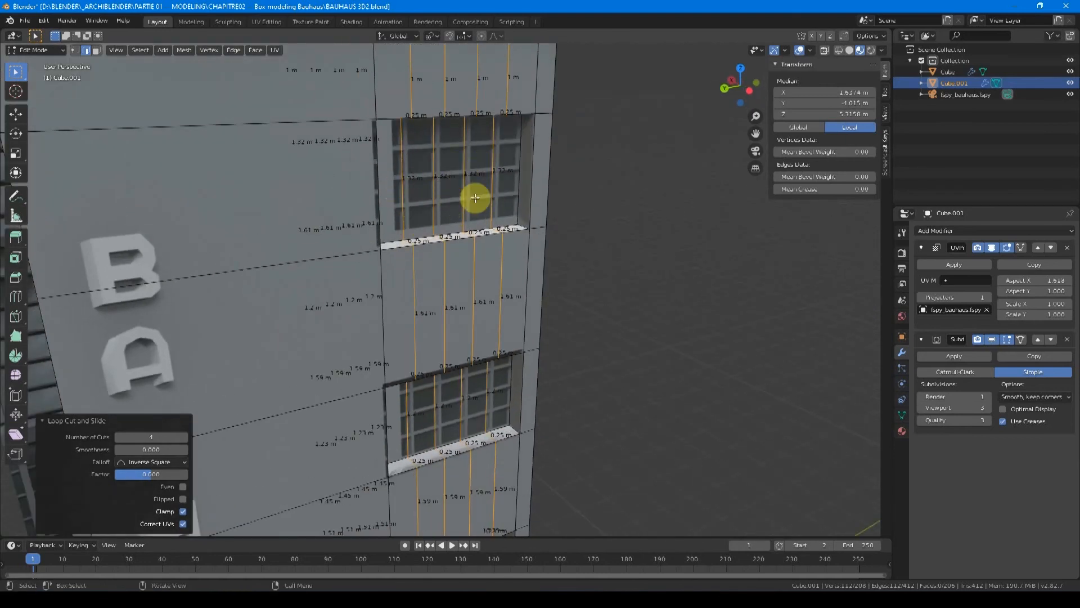
{"action": "key", "text": "ctrl+r"}
{"action": "scroll", "coordinate": [474, 194], "scroll_direction": "up", "scroll_amount": 2}
{"action": "left_click", "coordinate": [475, 193]}
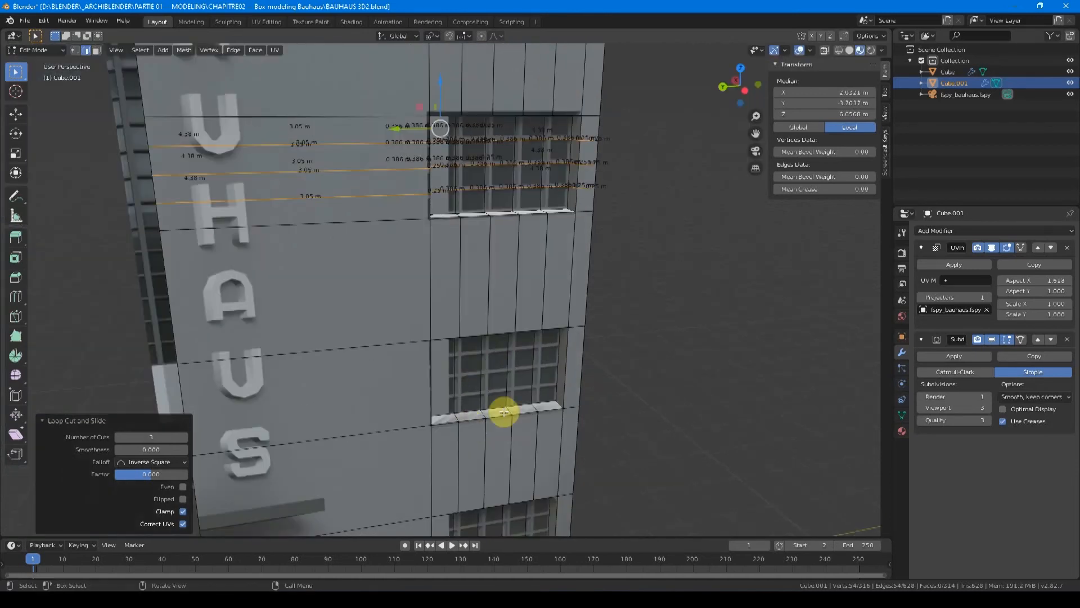
- In face selection, pick the four corner pane faces of the uppermost window and deselect the upper one nearest the lettering
{"action": "middle_click_drag", "start_coordinate": [529, 177], "coordinate": [545, 393], "text": "shift"}
{"action": "middle_click_drag", "start_coordinate": [563, 149], "coordinate": [563, 250], "text": "shift"}
{"action": "key", "text": "3"}
{"action": "left_click", "coordinate": [562, 189]}
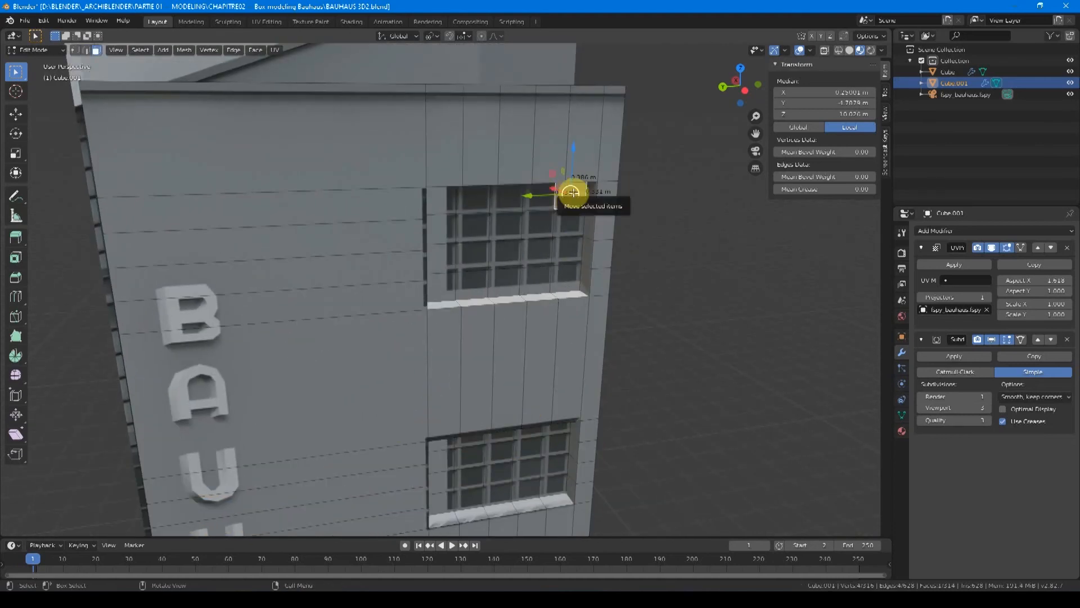
{"action": "left_click", "coordinate": [567, 279], "text": "shift"}
{"action": "left_click", "coordinate": [441, 284], "text": "shift"}
{"action": "left_click", "coordinate": [444, 201], "text": "shift"}
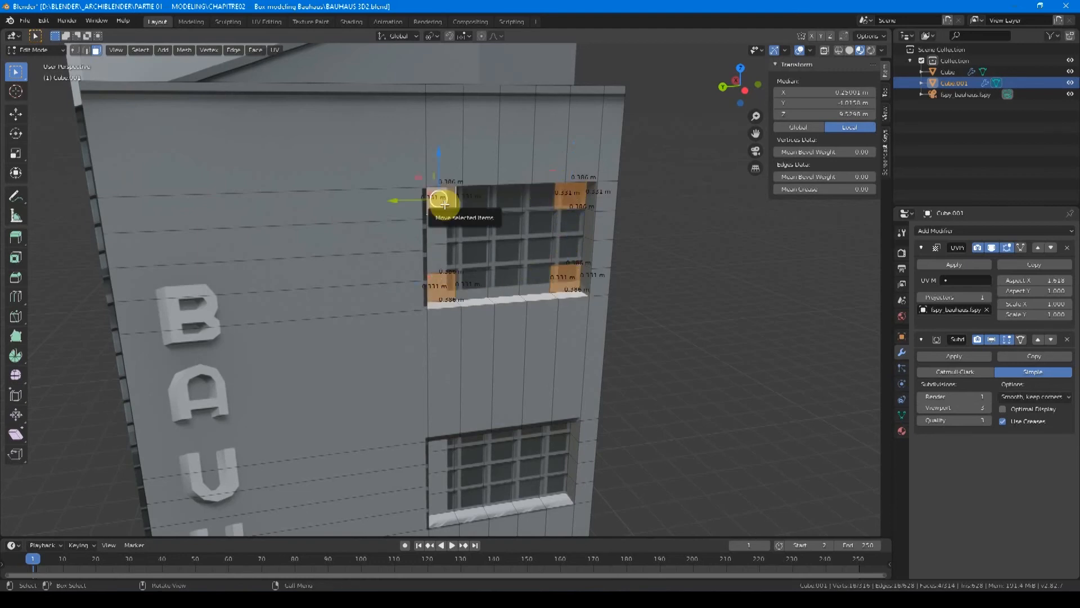
{"action": "left_click", "coordinate": [446, 203], "text": "shift"}
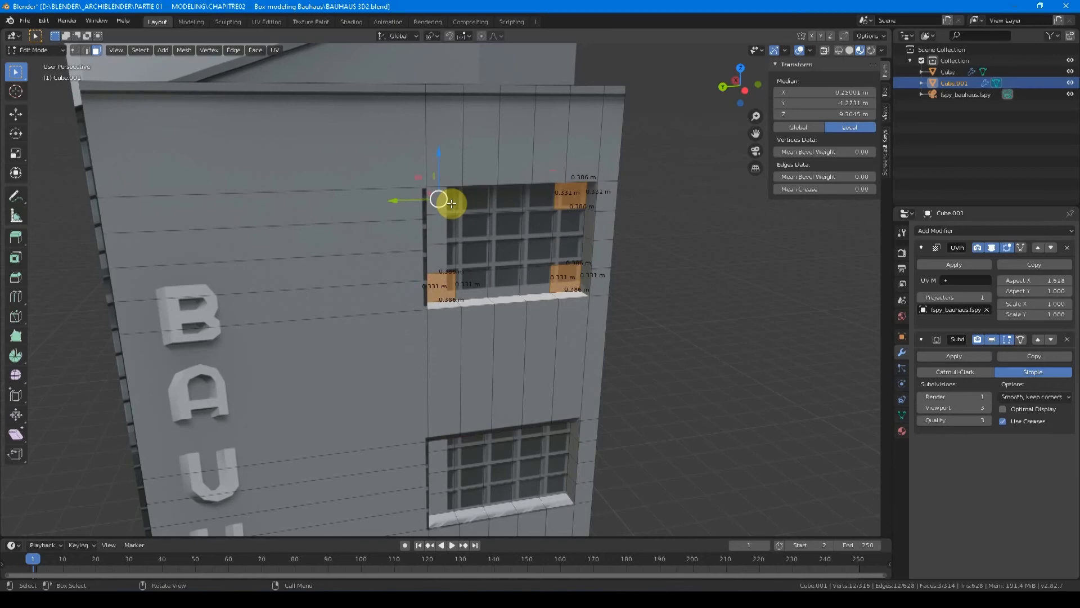
- Select the uppermost window's pane faces with successive shortest paths, starting from the upper corner nearest the lettering
{"action": "left_click", "coordinate": [439, 200]}
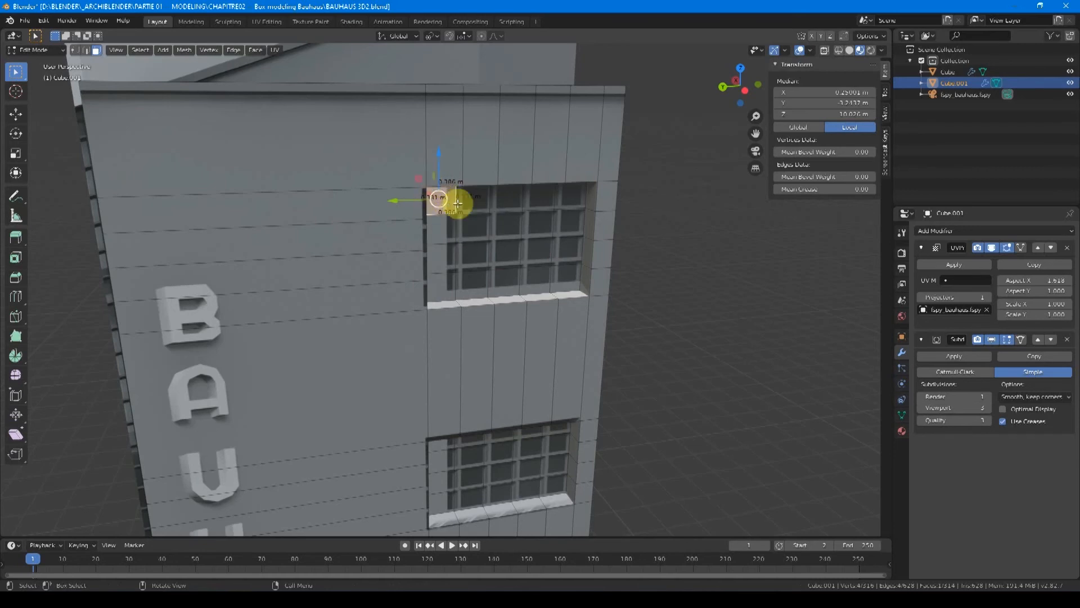
{"action": "left_click", "coordinate": [570, 199], "text": "ctrl"}
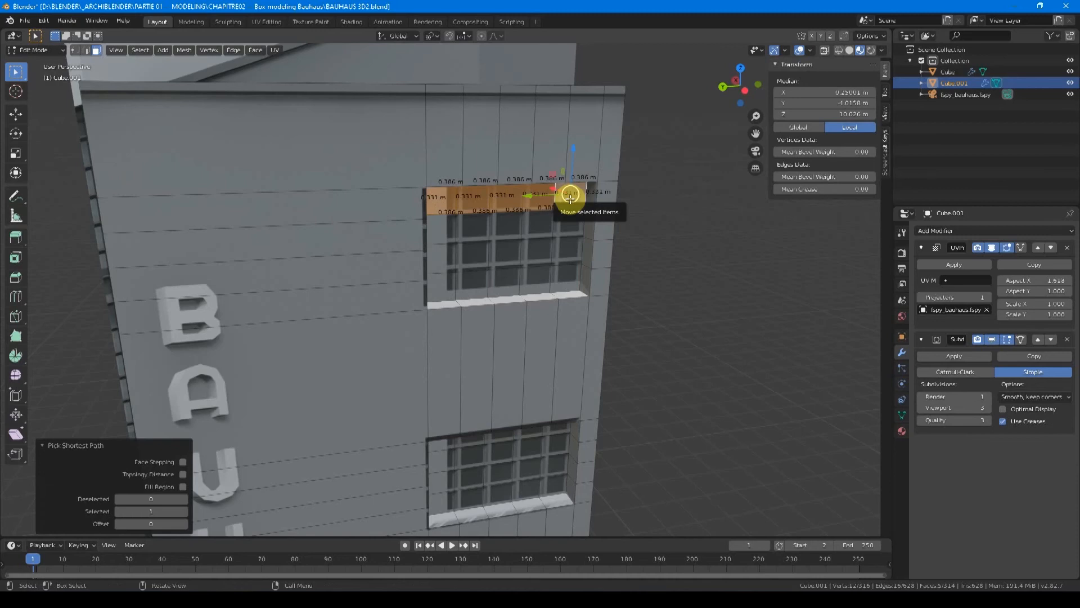
{"action": "left_click", "coordinate": [567, 275], "text": "ctrl"}
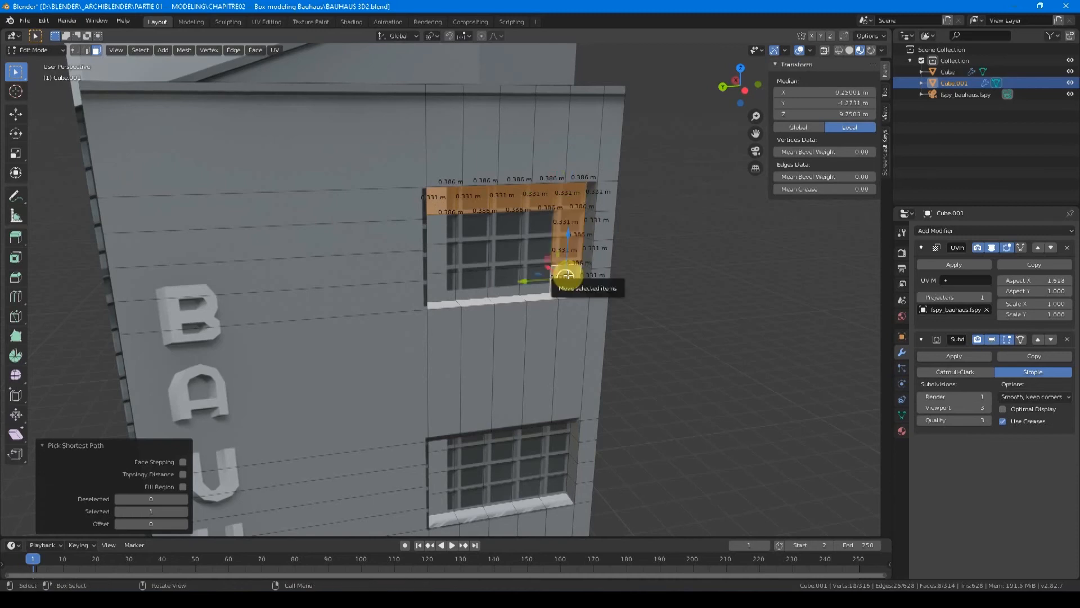
{"action": "left_click", "coordinate": [440, 286], "text": "ctrl"}
{"action": "left_click", "coordinate": [449, 236], "text": "ctrl"}
{"action": "left_click", "coordinate": [542, 222], "text": "ctrl"}
{"action": "left_click", "coordinate": [538, 252], "text": "ctrl"}
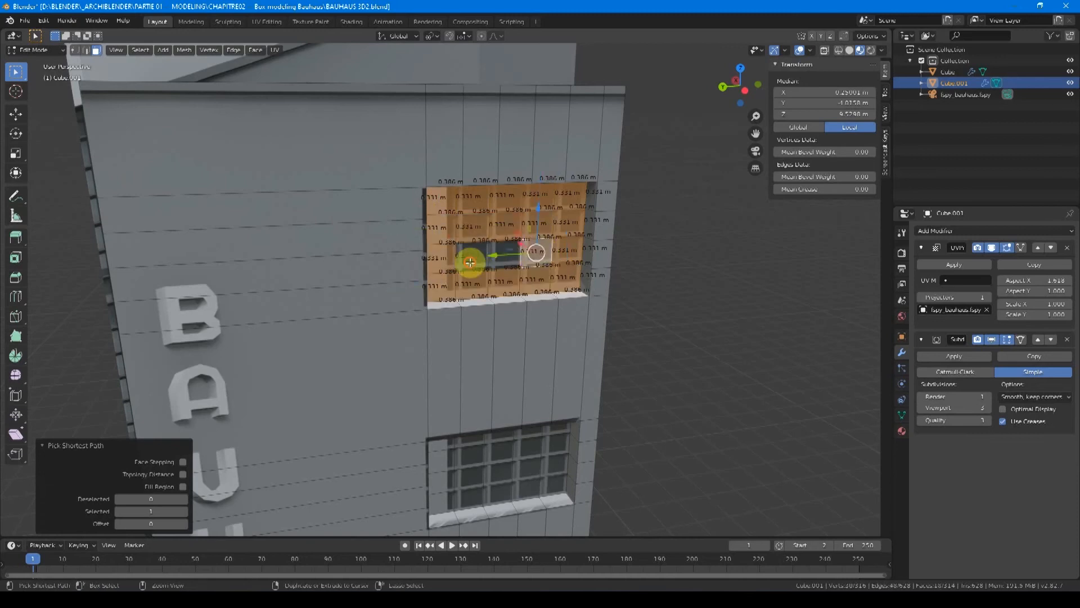
{"action": "left_click", "coordinate": [471, 260], "text": "ctrl"}
- Select the uppermost window's whole pane grid as a filled region between two diagonally opposite corner faces
{"action": "left_click", "coordinate": [448, 205]}
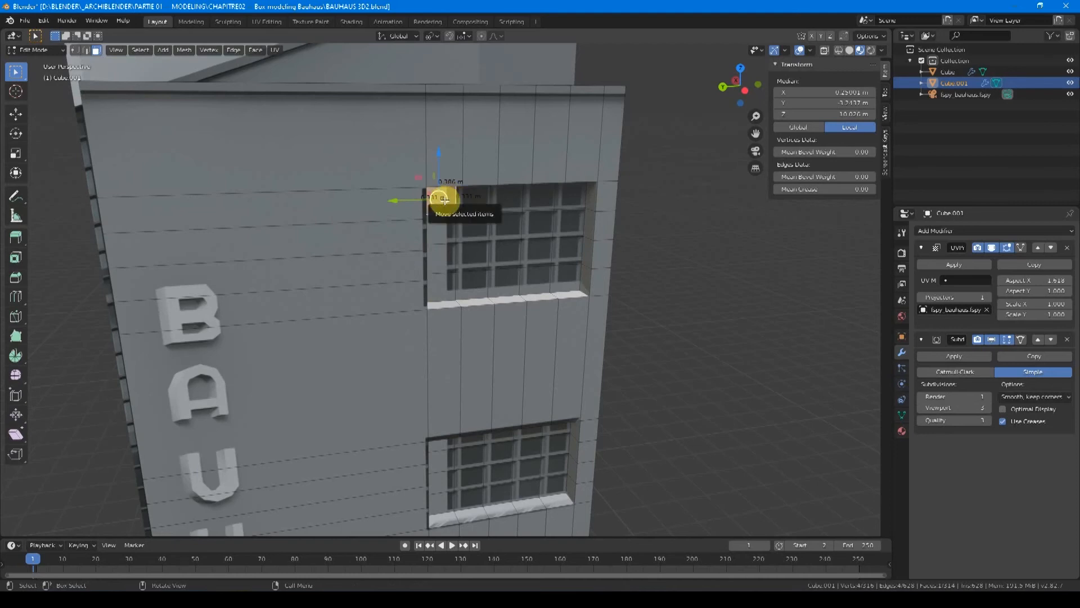
{"action": "left_click", "coordinate": [566, 282], "text": "ctrl+shift"}
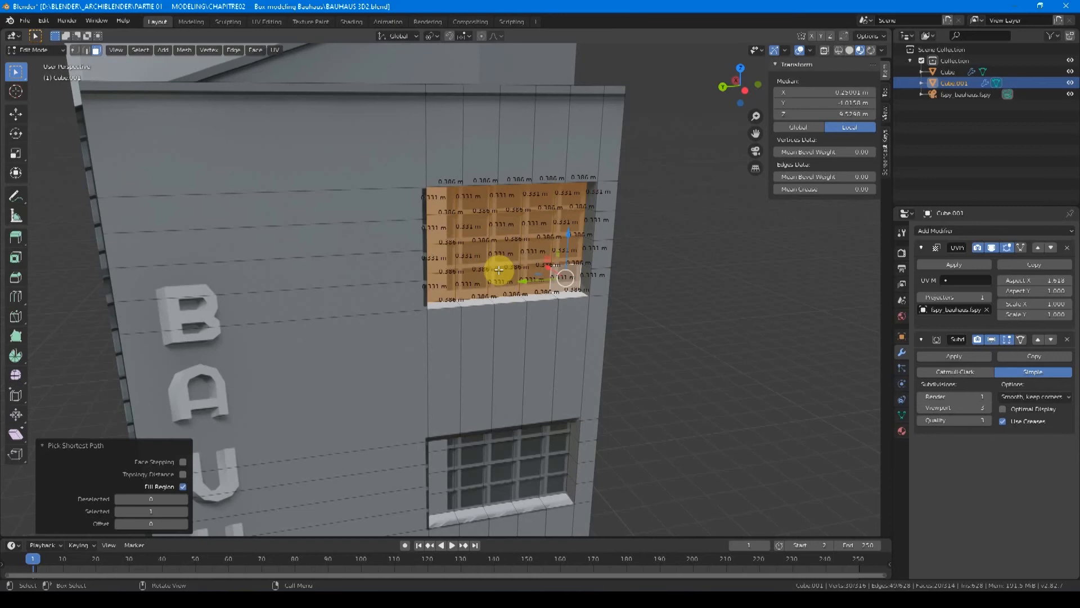
- Inset the selected pane faces individually by 0.02 m with even offset
{"action": "key", "text": "i"}
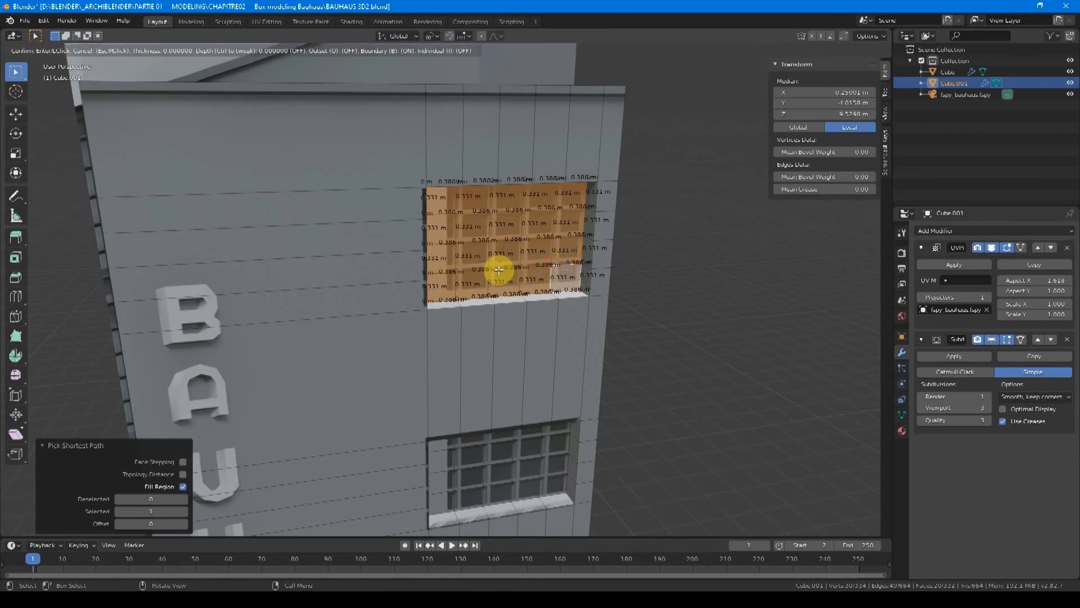
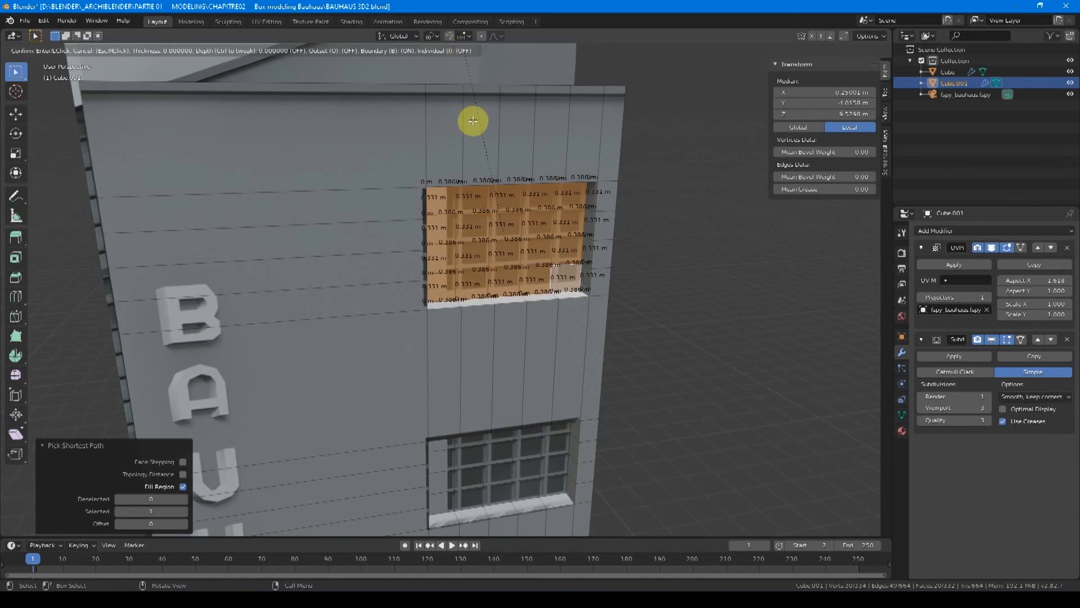
{"action": "key", "text": "i"}
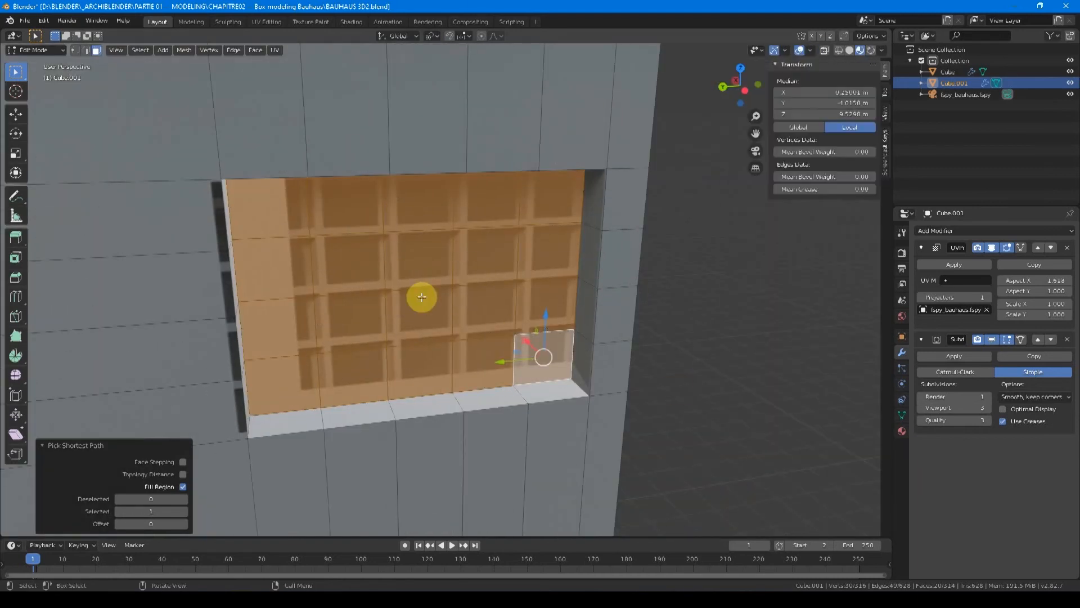
{"action": "key", "text": "i"}
{"action": "key", "text": "i"}
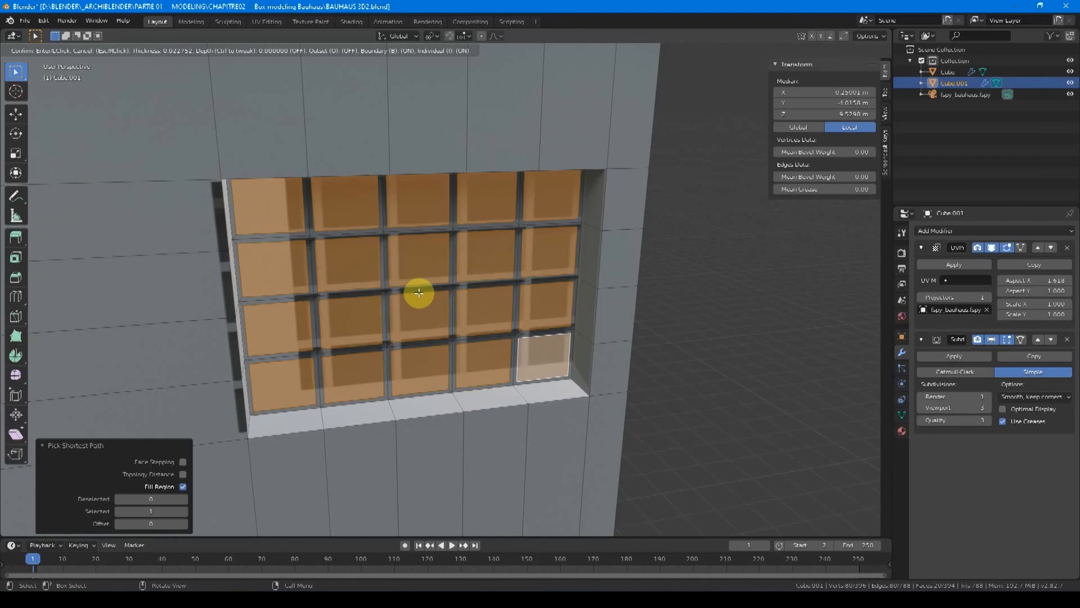
{"action": "type", "text": "0.0"}
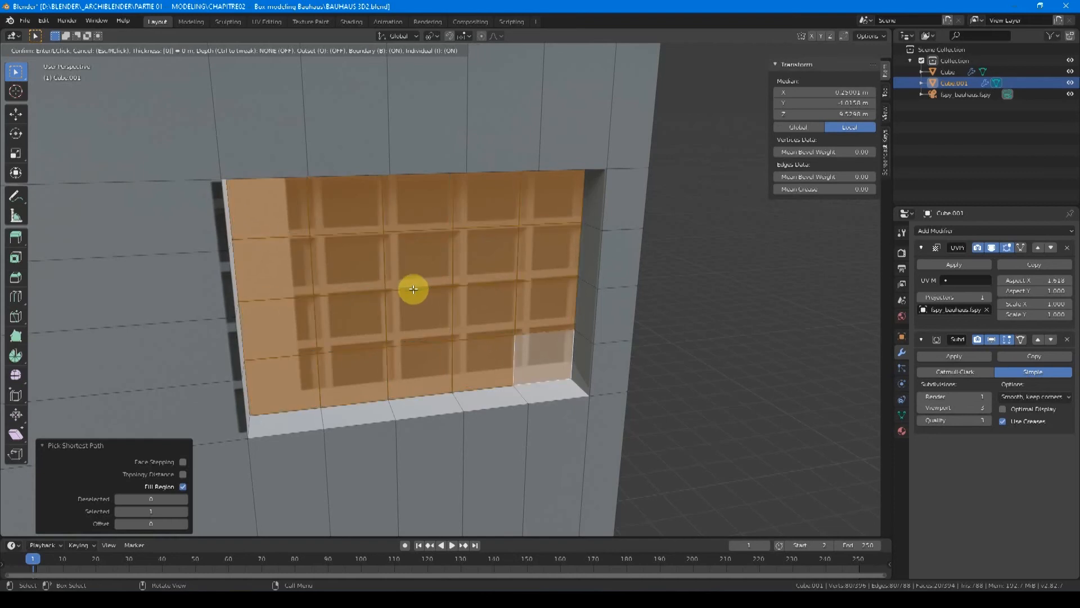
{"action": "type", "text": "2"}
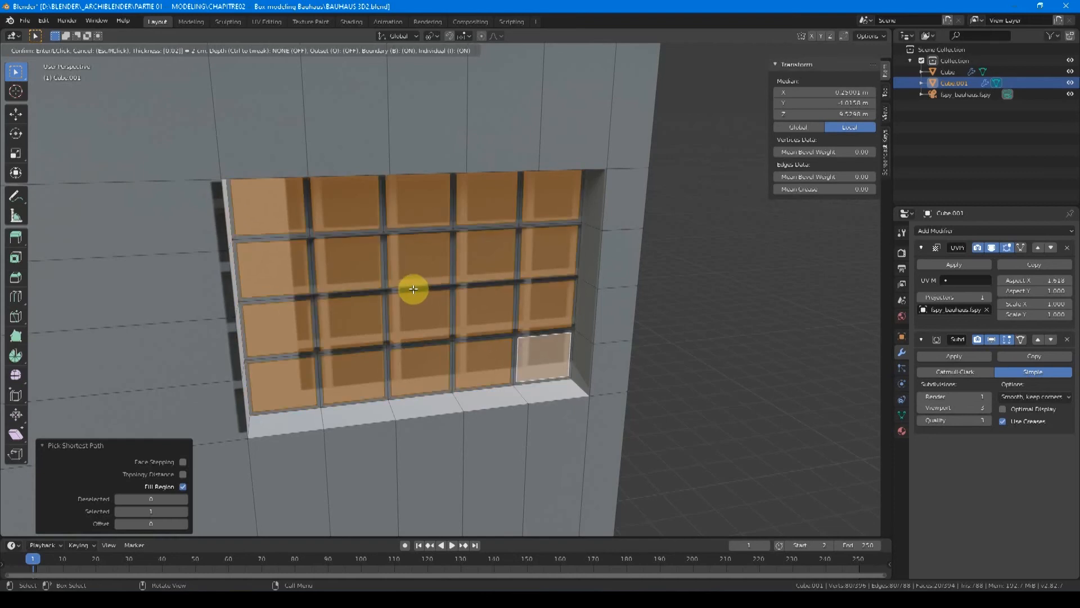
{"action": "key", "text": "Return"}
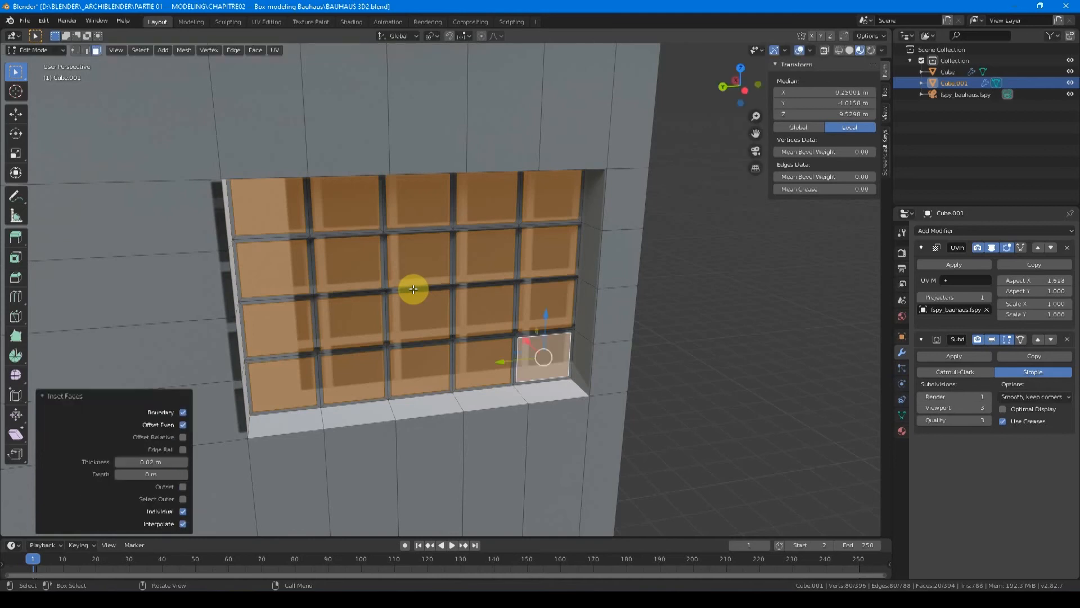
- Turn on the edge length display in the viewport overlays
{"action": "left_click", "coordinate": [812, 50]}
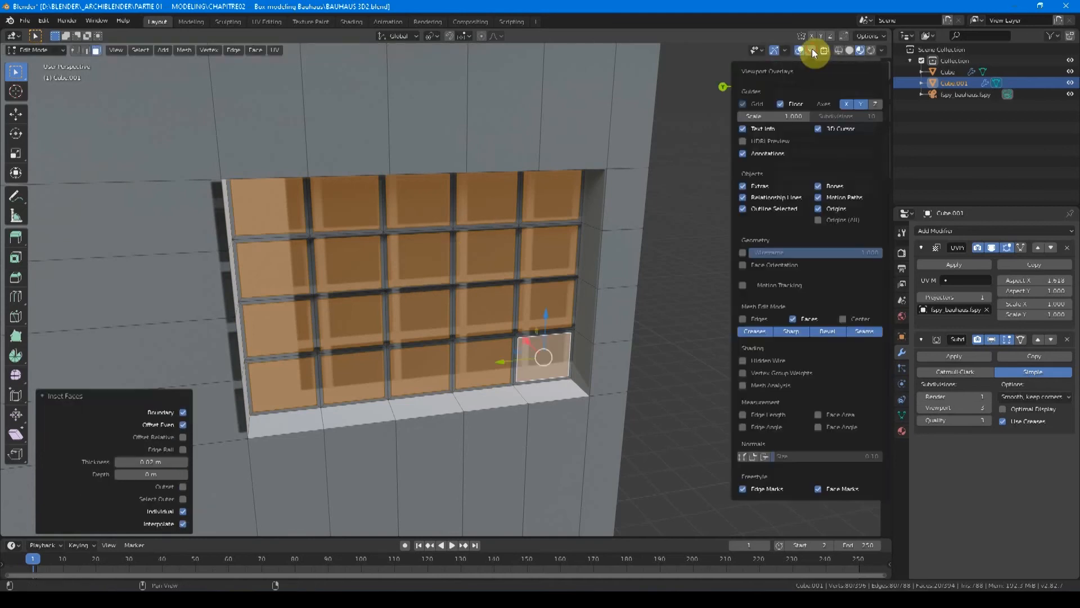
{"action": "left_click", "coordinate": [762, 414]}
{"action": "key", "text": "n"}
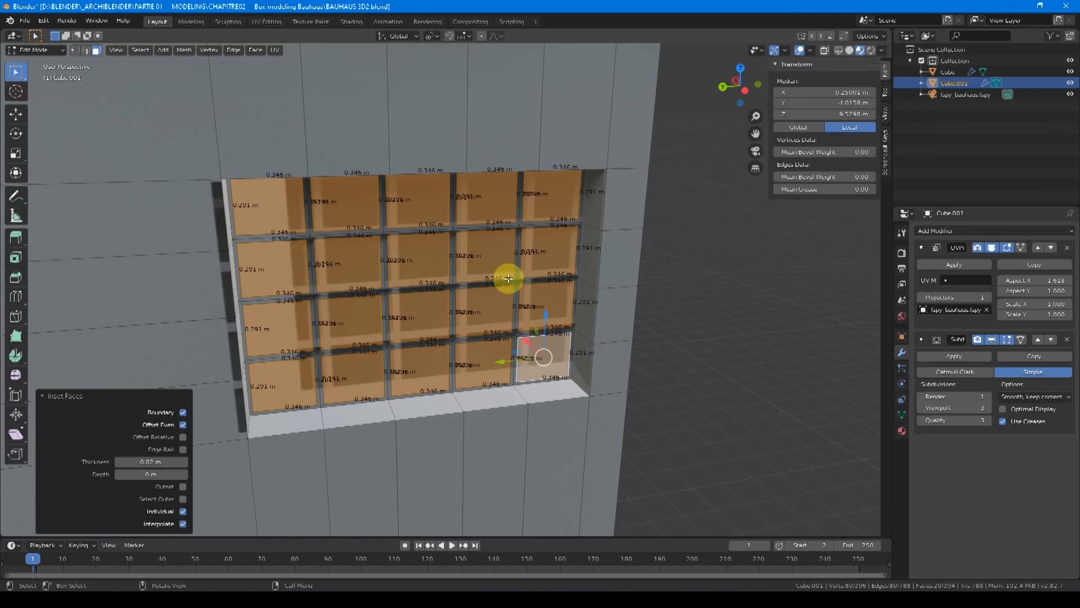
- In edge selection, measure the short diagonal corner edge of the inset where the window bars cross
{"action": "scroll", "coordinate": [485, 278], "scroll_direction": "up", "scroll_amount": 4}
{"action": "scroll", "coordinate": [485, 278], "scroll_direction": "up", "scroll_amount": 4}
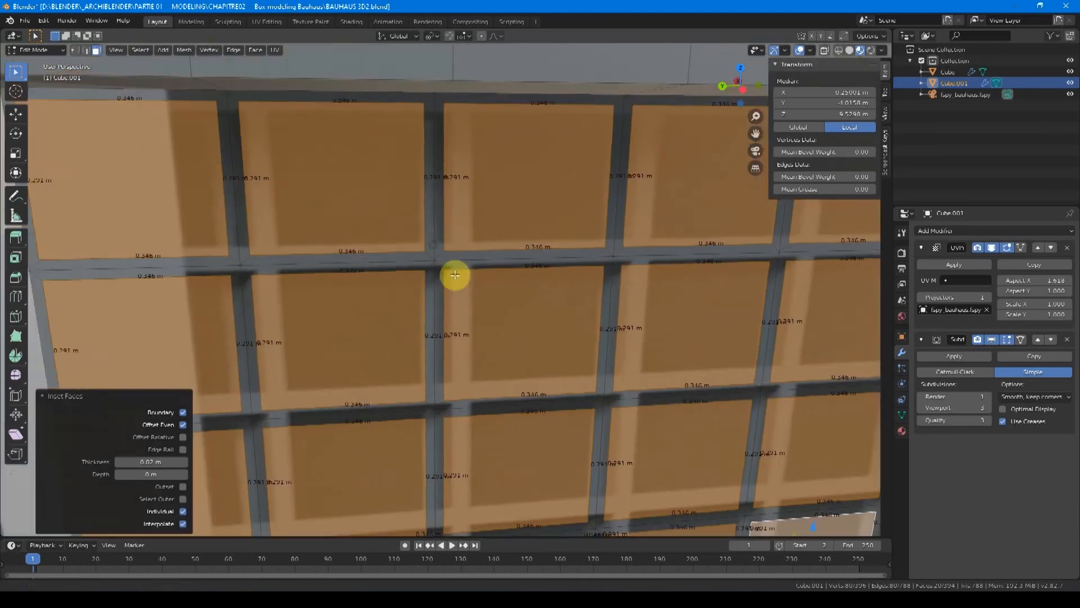
{"action": "key", "text": "2"}
{"action": "scroll", "coordinate": [455, 275], "scroll_direction": "up", "scroll_amount": 2}
{"action": "left_click", "coordinate": [443, 333]}
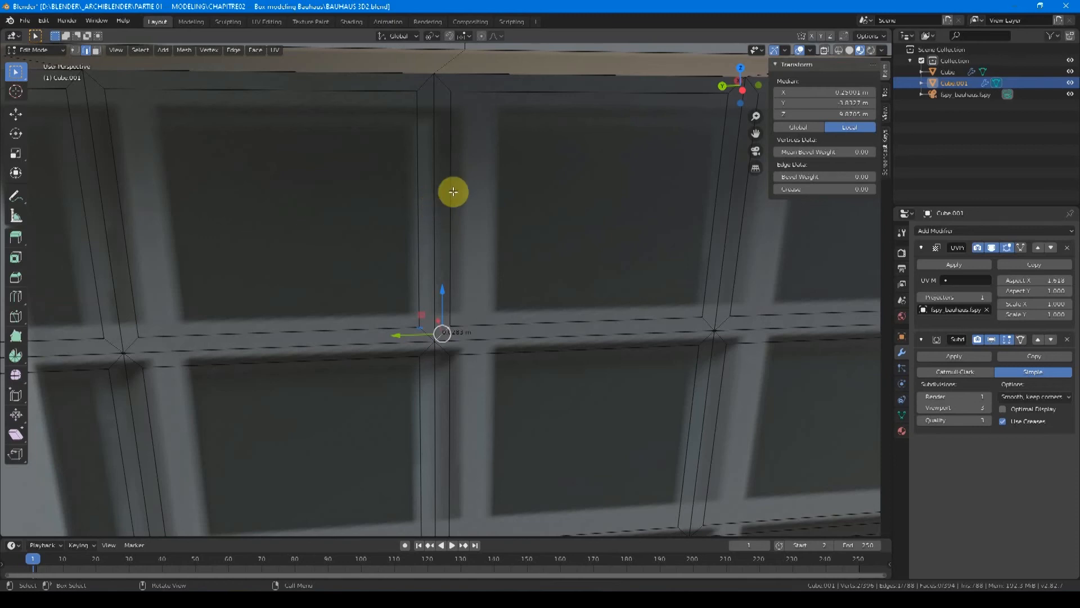
{"action": "scroll", "coordinate": [467, 240], "scroll_direction": "down", "scroll_amount": 2}
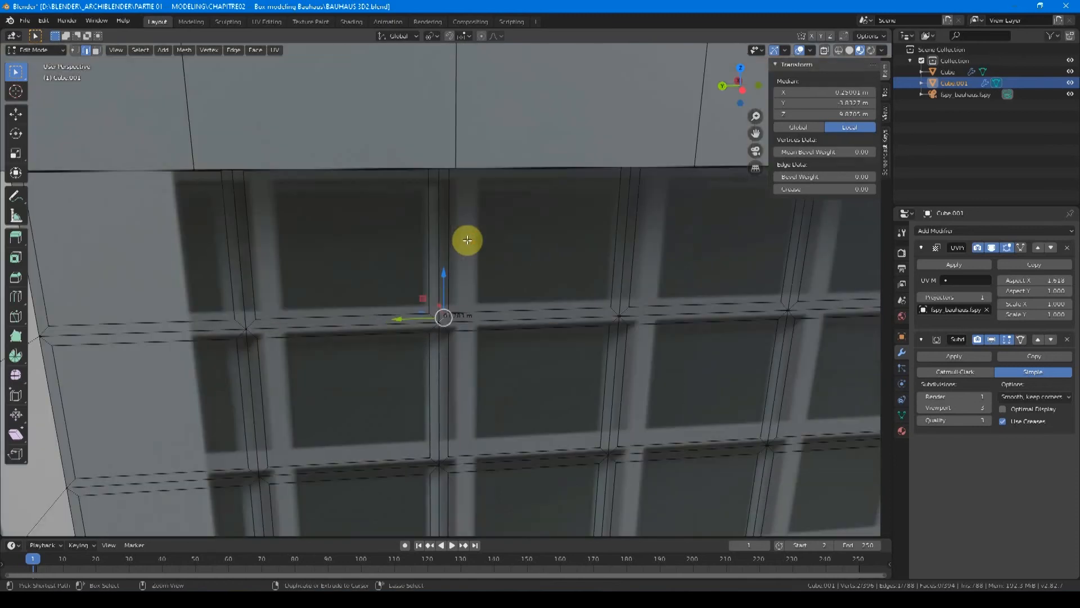
- Undo the edge selection and turn off Offset Even for the pane inset
{"action": "key", "text": "ctrl+z"}
{"action": "key", "text": "ctrl+z"}
{"action": "key", "text": "ctrl+z"}
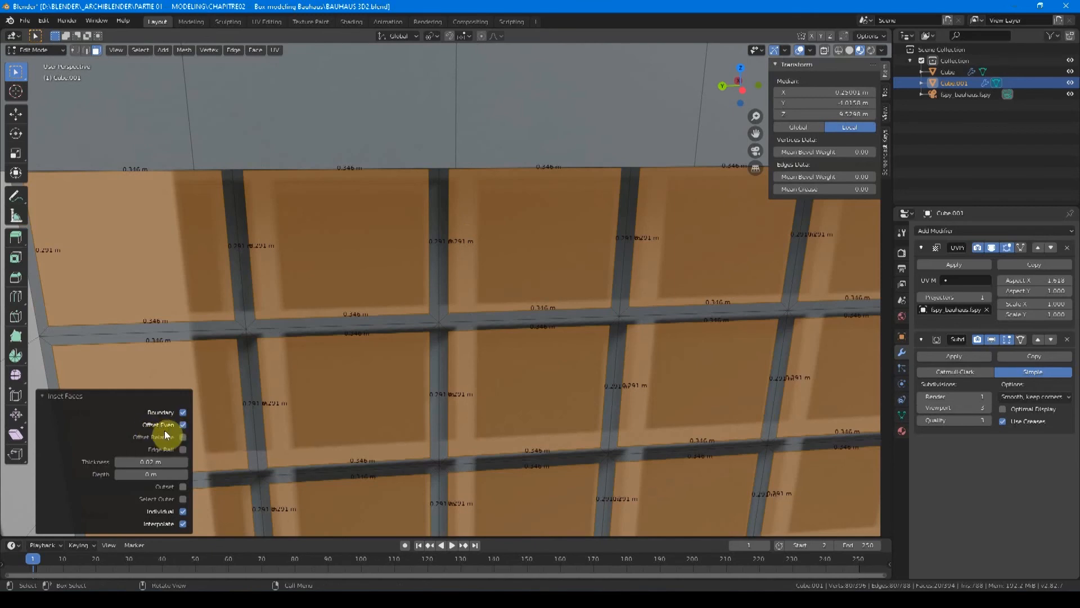
{"action": "left_click", "coordinate": [184, 426]}
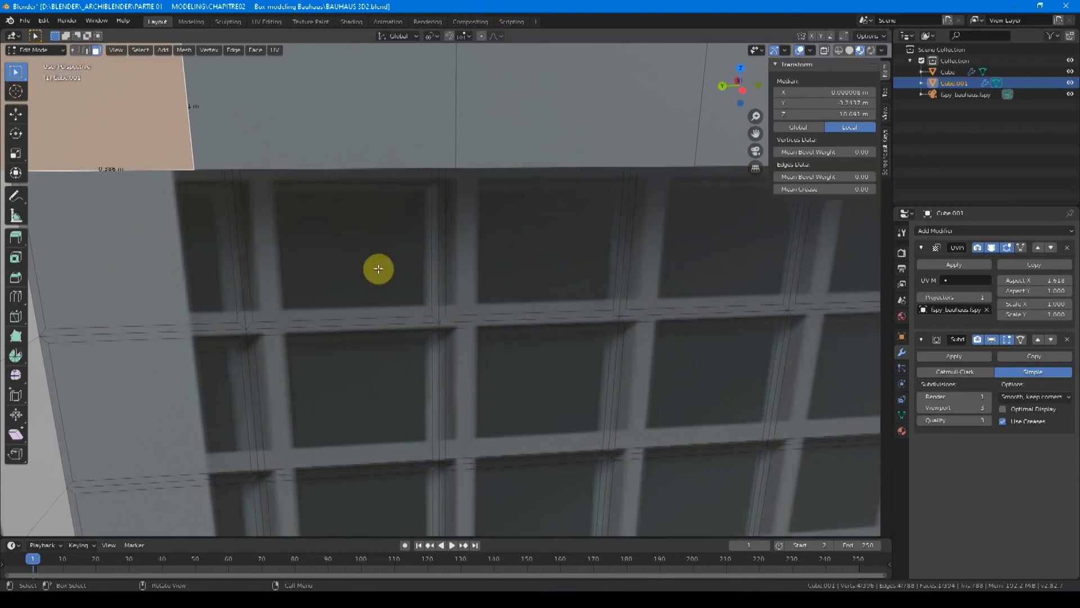
- Measure the diagonal corner edge of the revised inset at a crossing of the window bars
{"action": "scroll", "coordinate": [451, 336], "scroll_direction": "up", "scroll_amount": 2}
{"action": "left_click", "coordinate": [442, 339]}
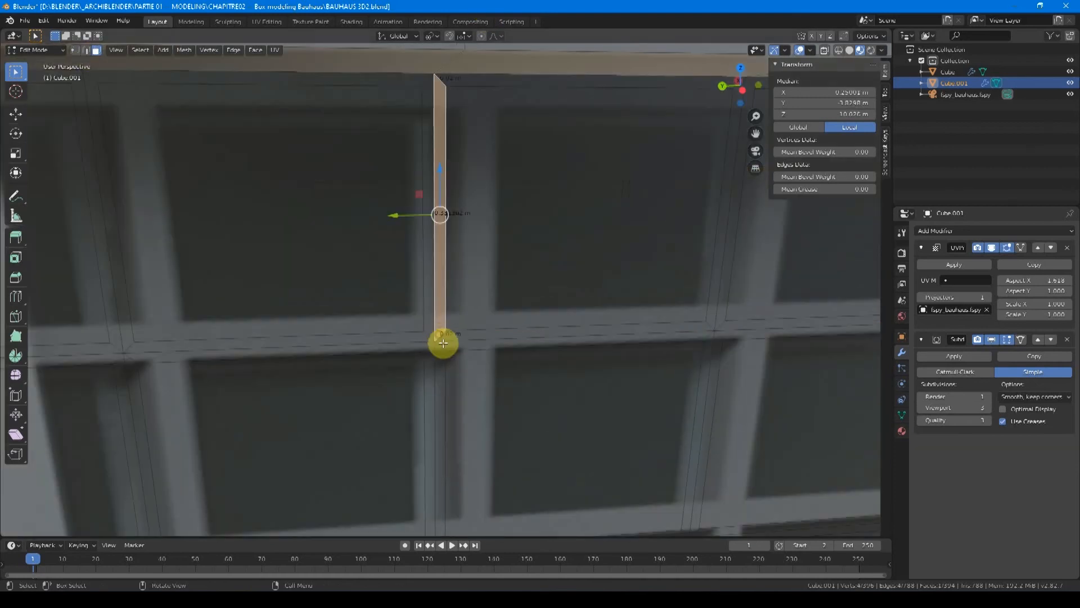
{"action": "scroll", "coordinate": [428, 375], "scroll_direction": "up", "scroll_amount": 3}
{"action": "left_click", "coordinate": [429, 377]}
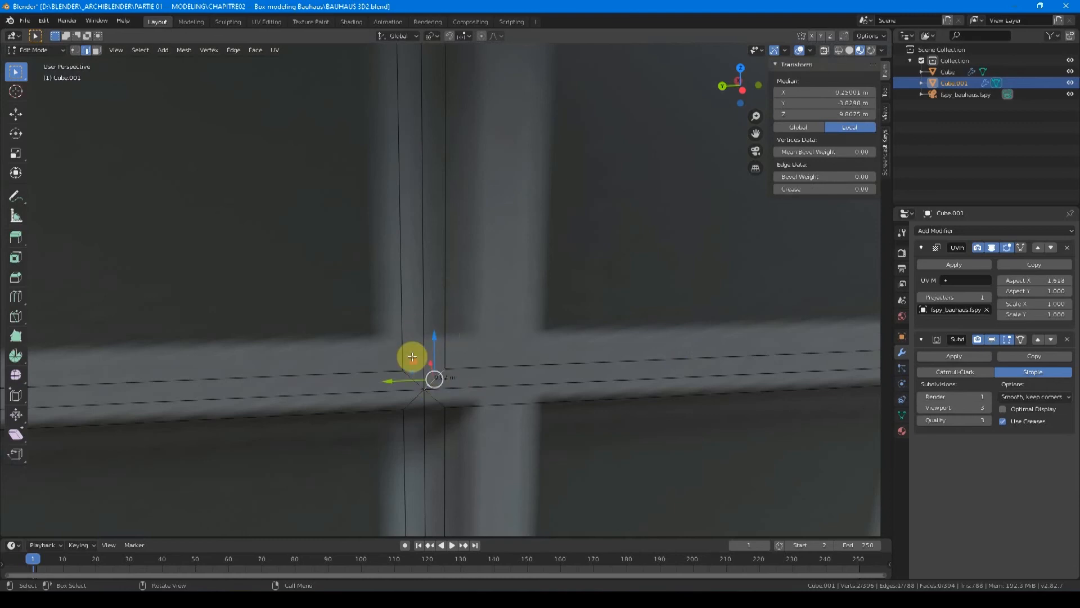
{"action": "scroll", "coordinate": [412, 354], "scroll_direction": "down", "scroll_amount": 5}
- Undo back to the plain pane faces and inset them individually by 0.02 m with Offset Even off
{"action": "key", "text": "ctrl+z"}
{"action": "key", "text": "ctrl+z"}
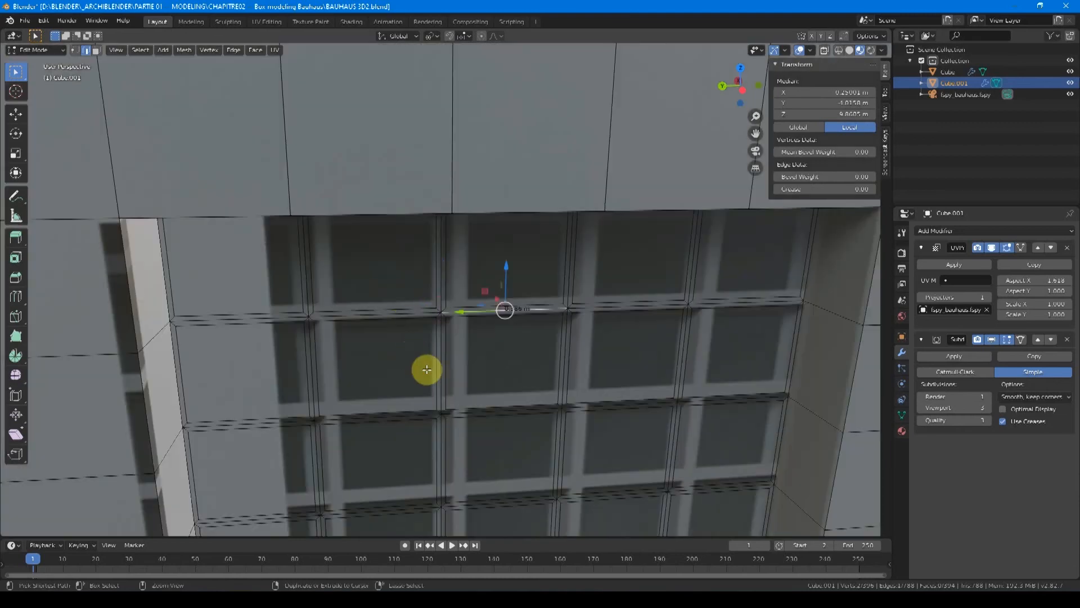
{"action": "key", "text": "ctrl+z"}
{"action": "key", "text": "ctrl+z"}
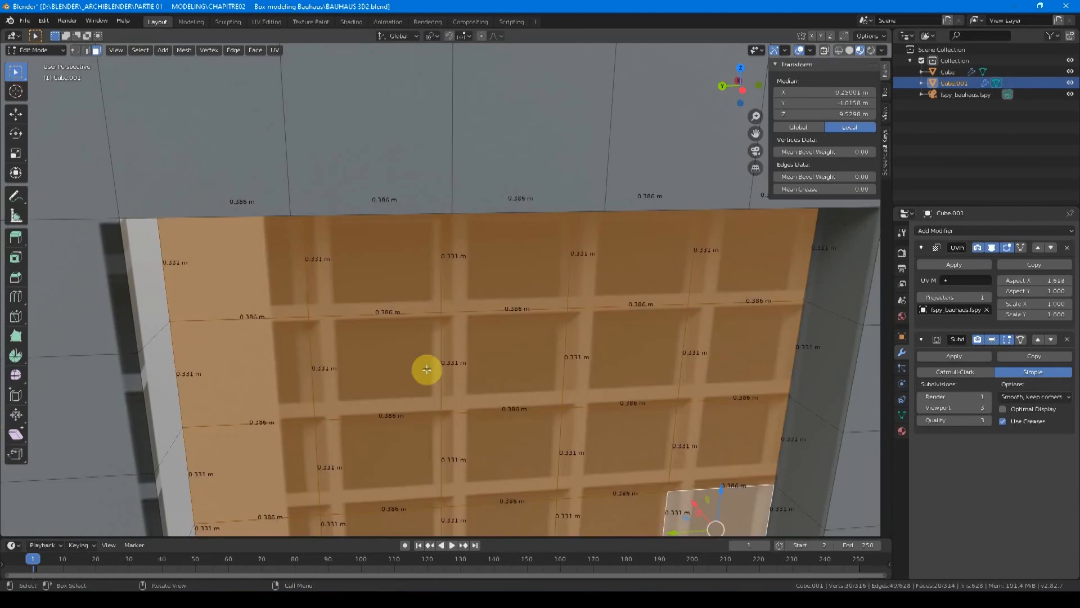
{"action": "key", "text": "i"}
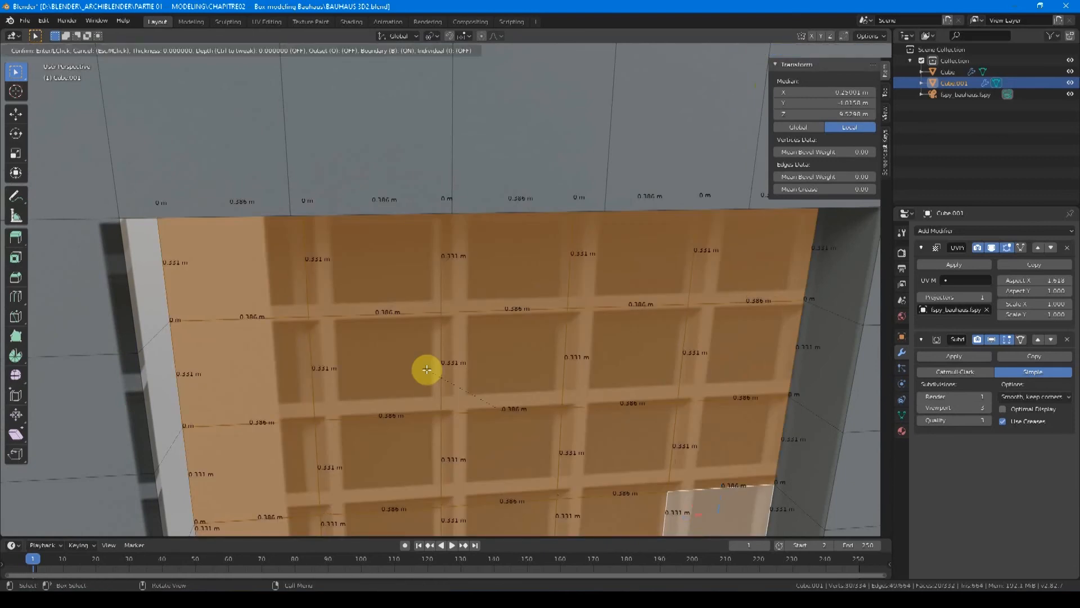
{"action": "type", "text": "0.0"}
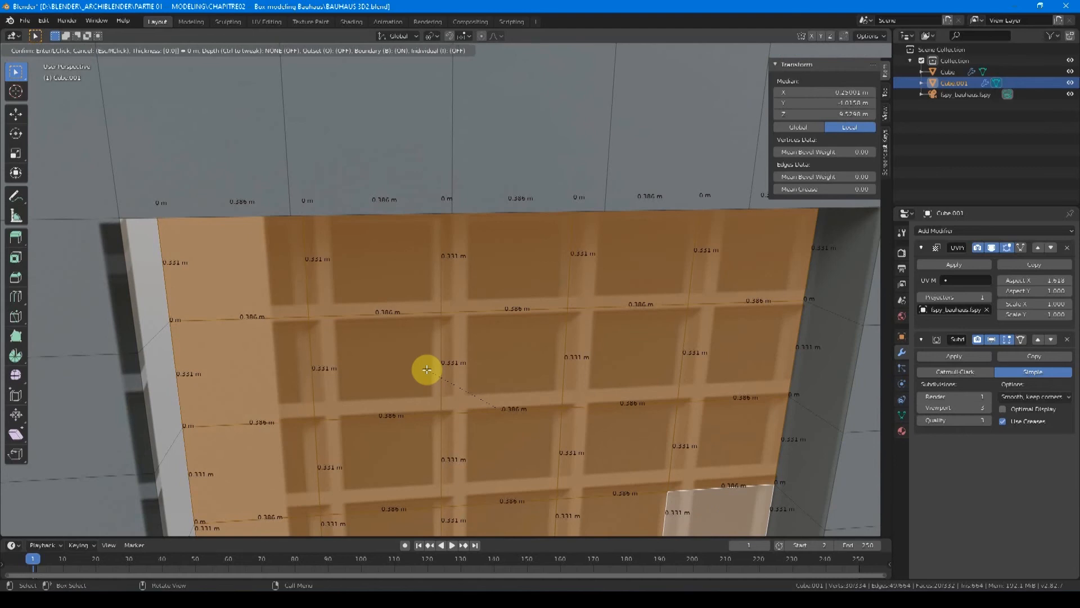
{"action": "type", "text": "2"}
{"action": "key", "text": "Return"}
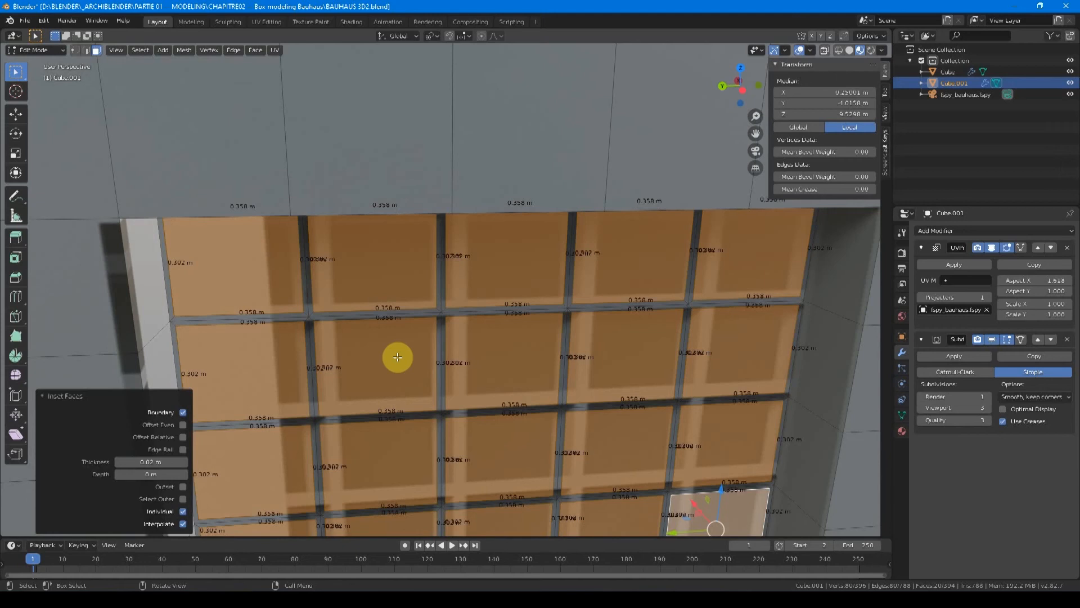
- Switch the inset's selection to the outer bar faces and extrude them 0.05 m outward along their normals
{"action": "left_click", "coordinate": [182, 499]}
{"action": "middle_click_drag", "start_coordinate": [444, 352], "coordinate": [482, 327]}
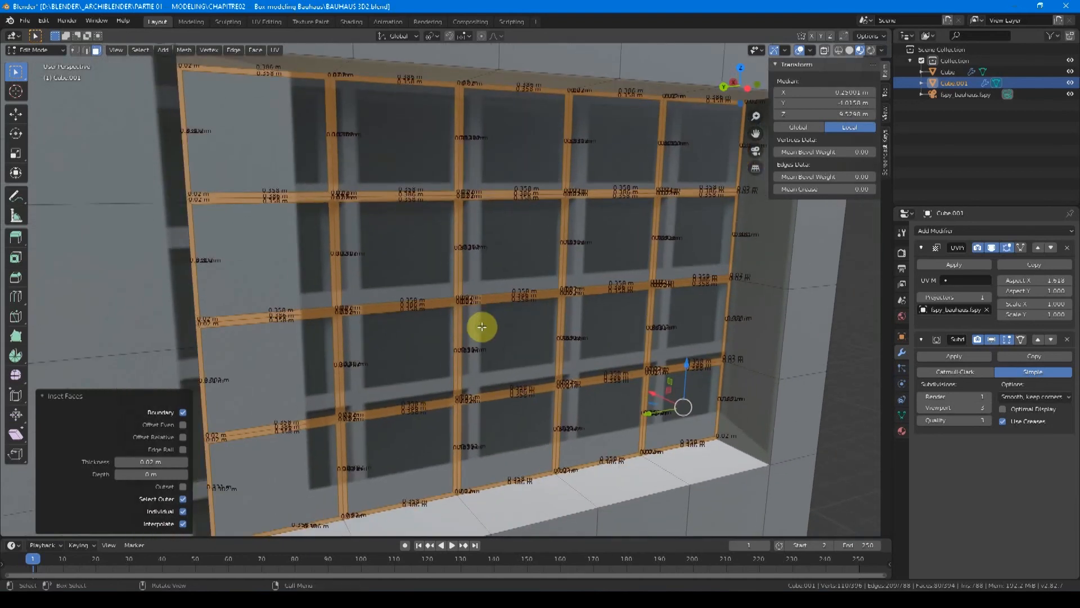
{"action": "key", "text": "e"}
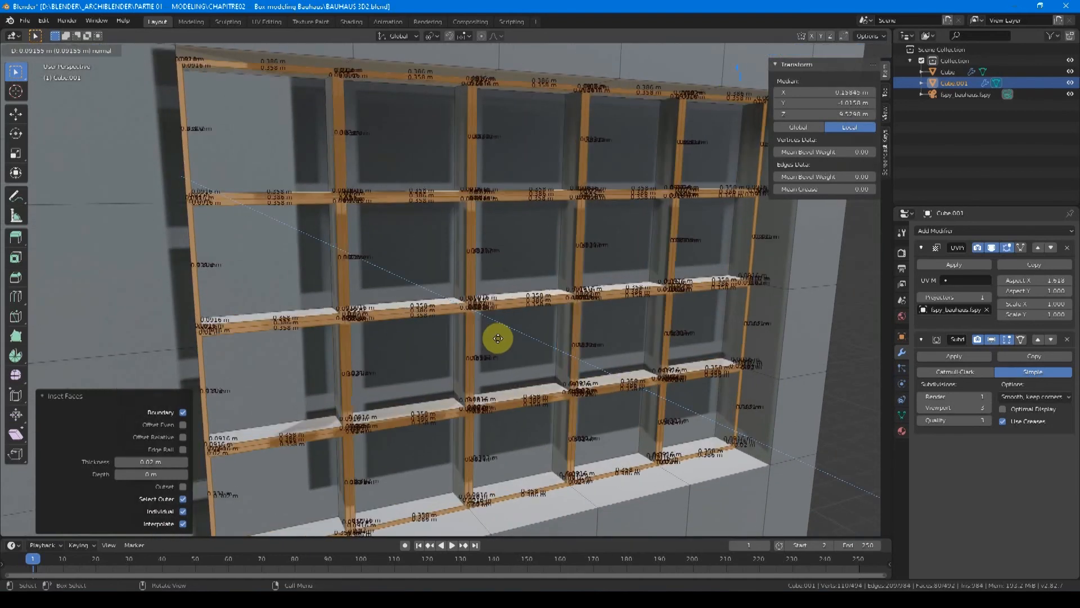
{"action": "type", "text": "0.05"}
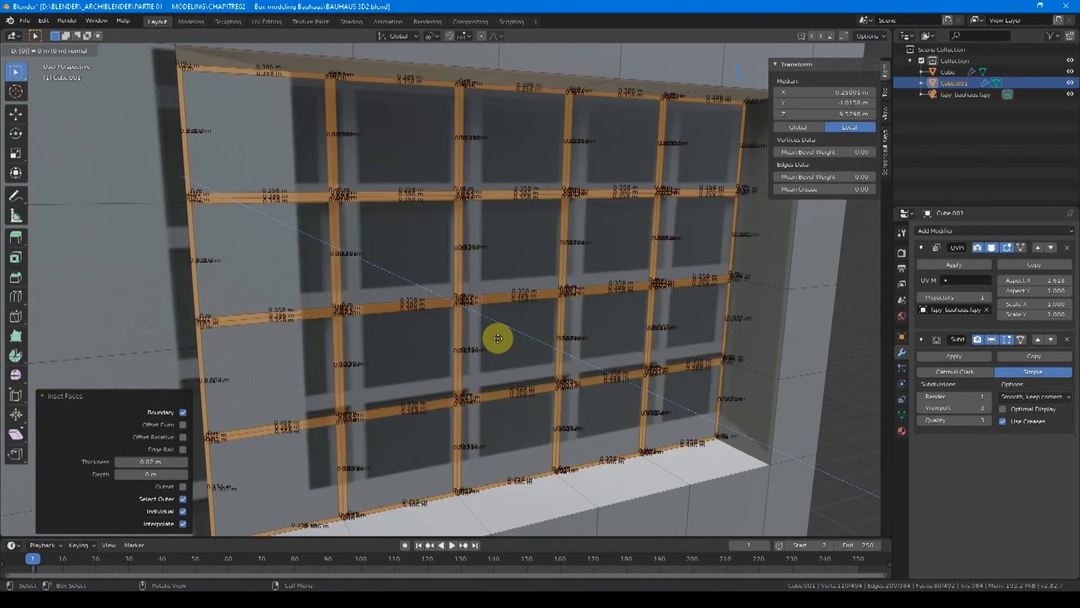
{"action": "key", "text": "Return"}
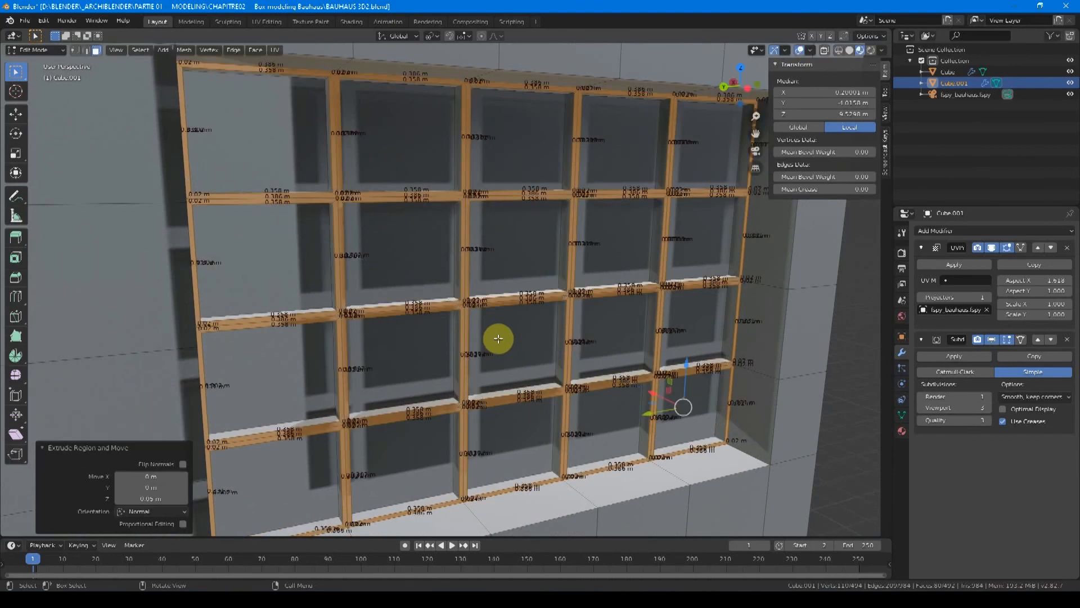
{"action": "left_click", "coordinate": [498, 338]}
{"action": "middle_click_drag", "start_coordinate": [498, 338], "coordinate": [540, 321]}
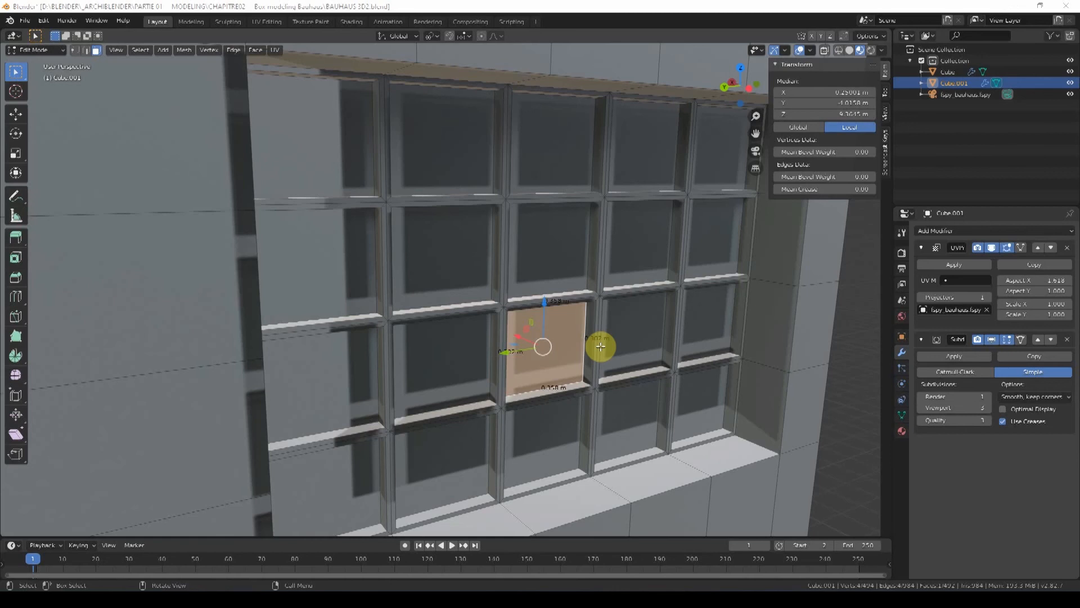
- Edit the main block and loop-cut it into eleven vertical bays and horizontal floor bands, with two cuts across the glazing
{"action": "scroll", "coordinate": [538, 337], "scroll_direction": "down", "scroll_amount": 7}
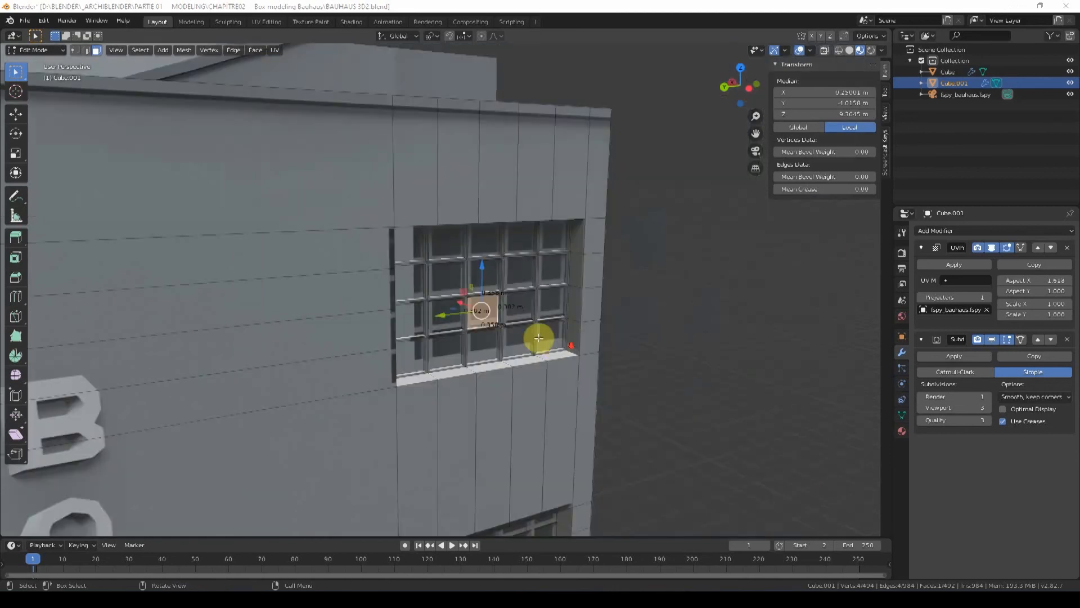
{"action": "middle_click_drag", "start_coordinate": [309, 337], "coordinate": [361, 326]}
{"action": "scroll", "coordinate": [358, 340], "scroll_direction": "down", "scroll_amount": 5}
{"action": "key", "text": "Tab"}
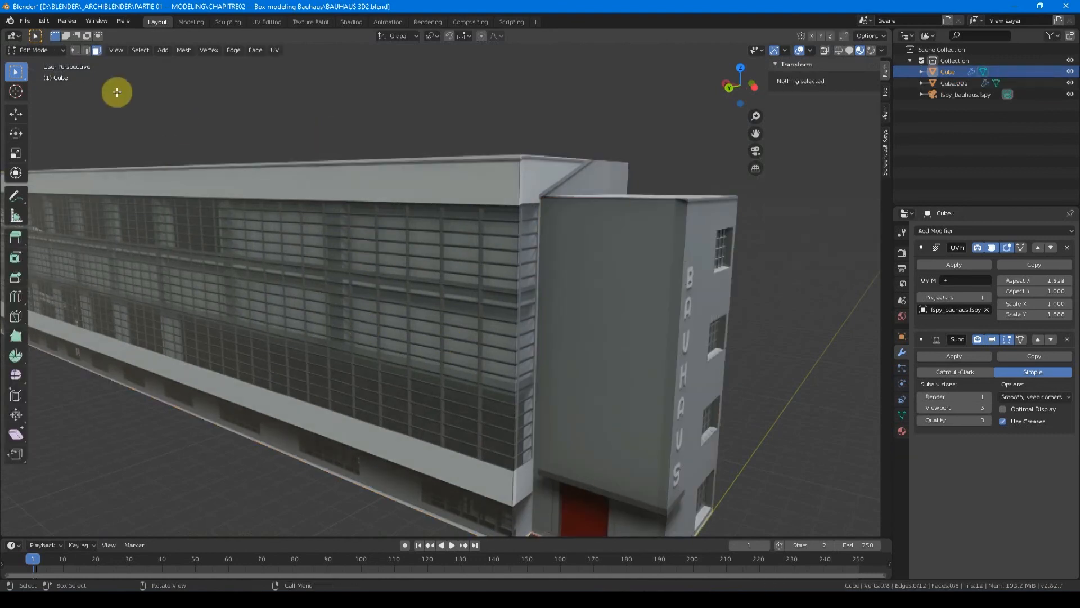
{"action": "scroll", "coordinate": [446, 268], "scroll_direction": "down", "scroll_amount": 2}
{"action": "key", "text": "ctrl+r"}
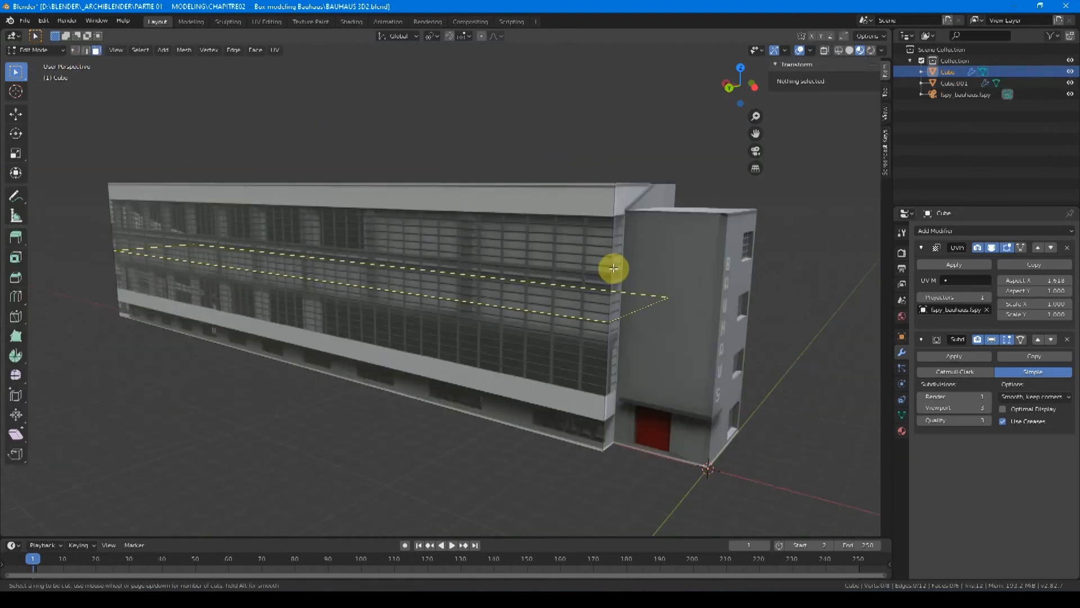
{"action": "left_click", "coordinate": [621, 250]}
{"action": "left_click", "coordinate": [614, 179]}
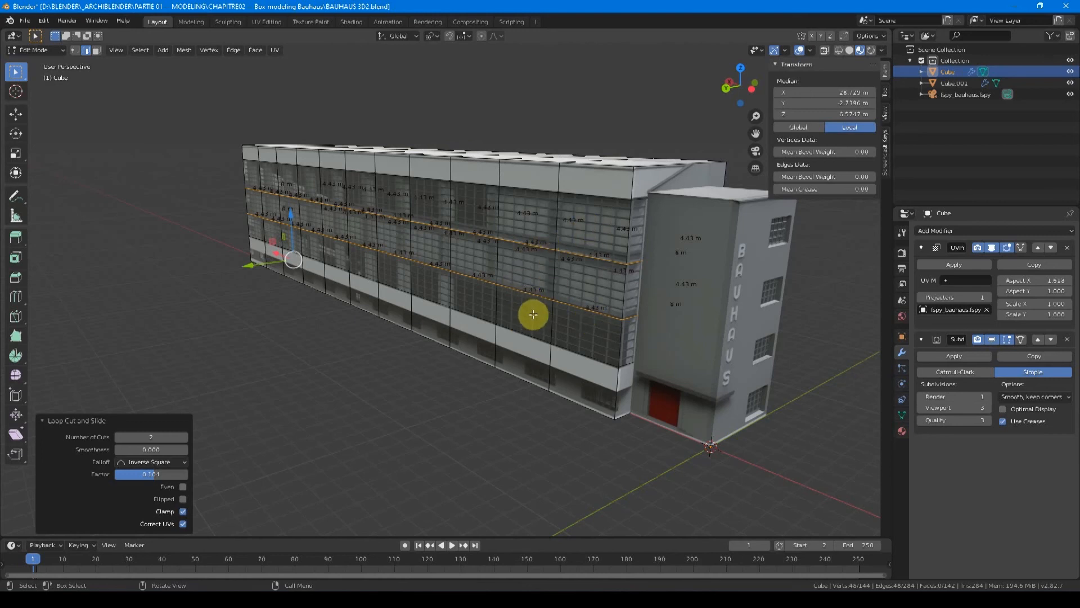
- Select the three stacked glazing faces of the second bay from the tower, try deleting them, and undo the deletion
{"action": "key", "text": "3"}
{"action": "left_click", "coordinate": [515, 306]}
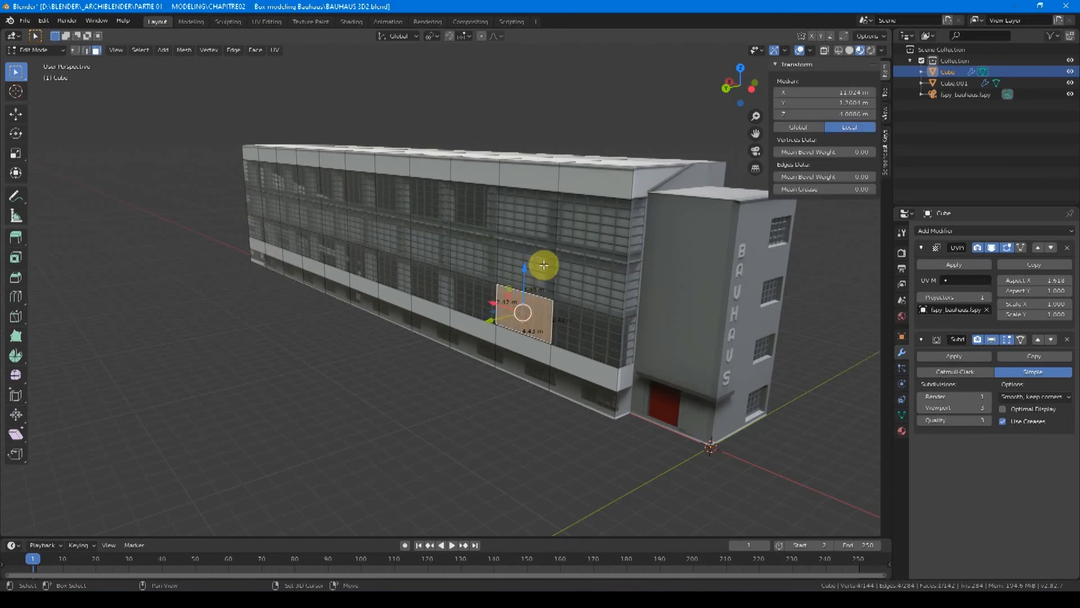
{"action": "left_click", "coordinate": [543, 265], "text": "shift"}
{"action": "left_click", "coordinate": [538, 221], "text": "shift"}
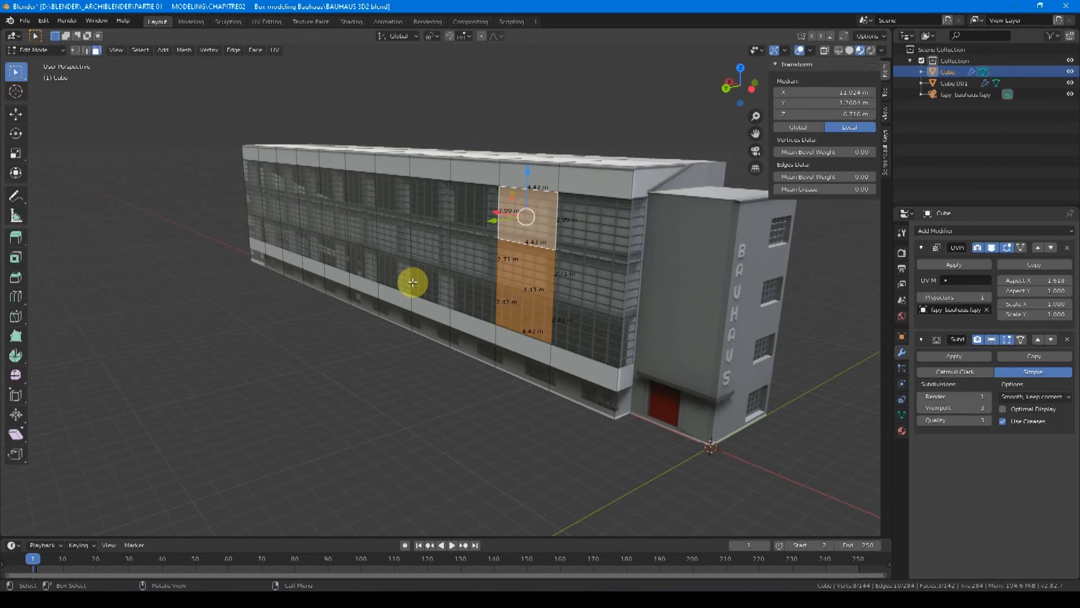
{"action": "key", "text": "x"}
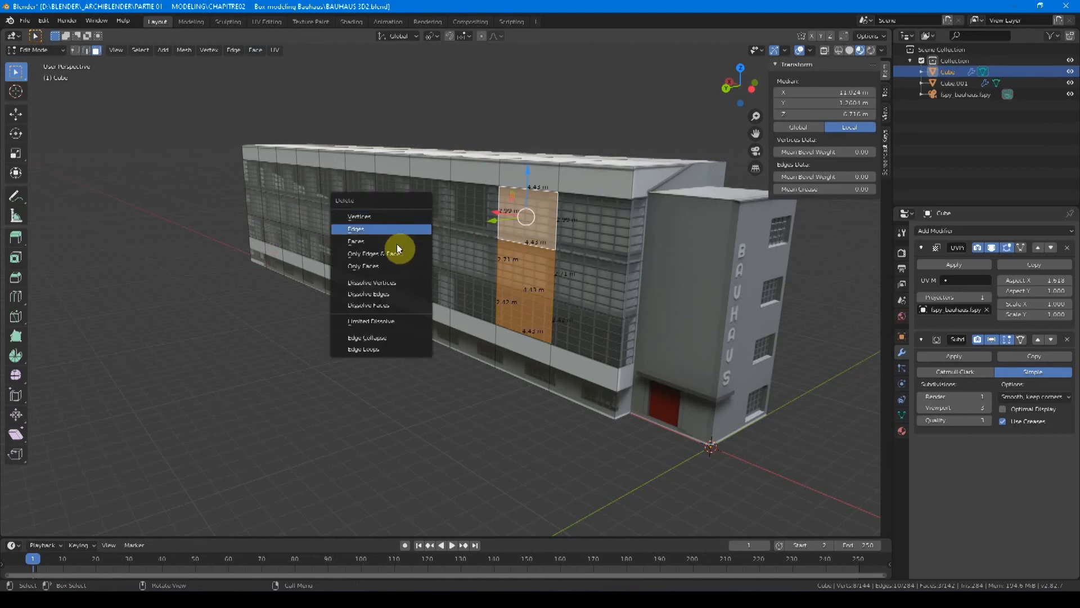
{"action": "left_click", "coordinate": [365, 241]}
{"action": "key", "text": "ctrl+z"}
- Merge the three selected glazing faces into a single face with Dissolve Faces
{"action": "key", "text": "x"}
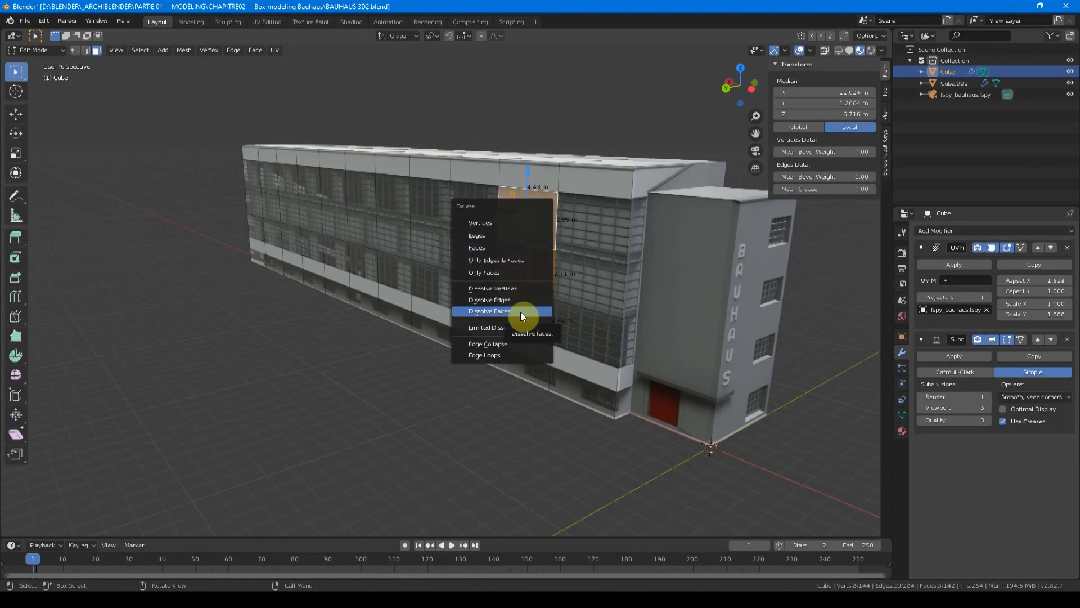
{"action": "left_click", "coordinate": [521, 312]}
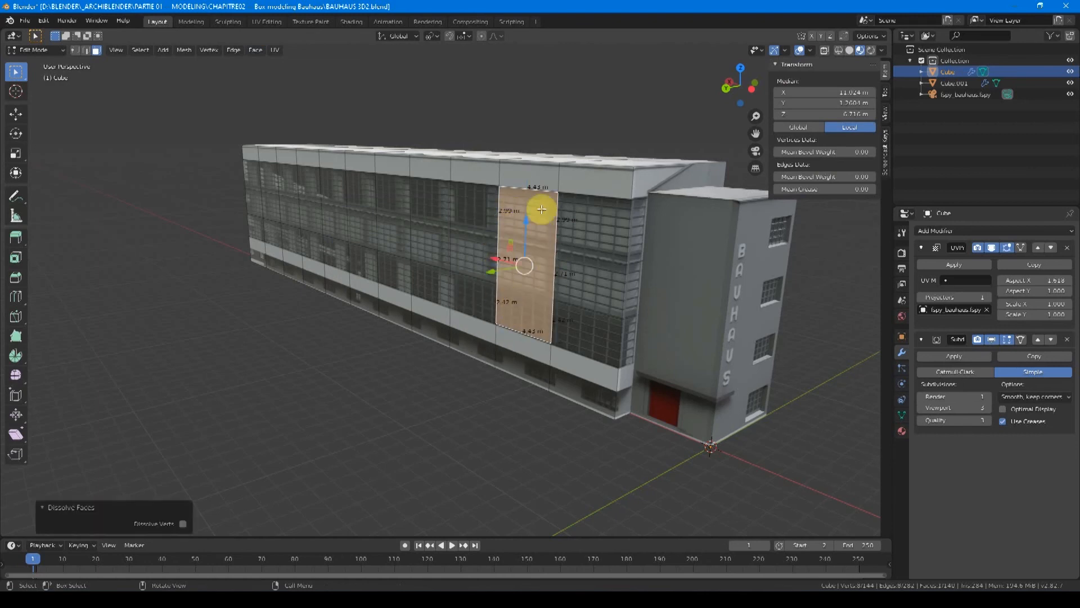
- Select the glazing faces of the next three bays and dissolve them together with the merged face into one four-bay panel
{"action": "mouse_move", "coordinate": [552, 241]}
{"action": "middle_mouse_down"}
{"action": "mouse_move", "coordinate": [587, 238]}
{"action": "mouse_move", "coordinate": [533, 243]}
{"action": "middle_mouse_up"}
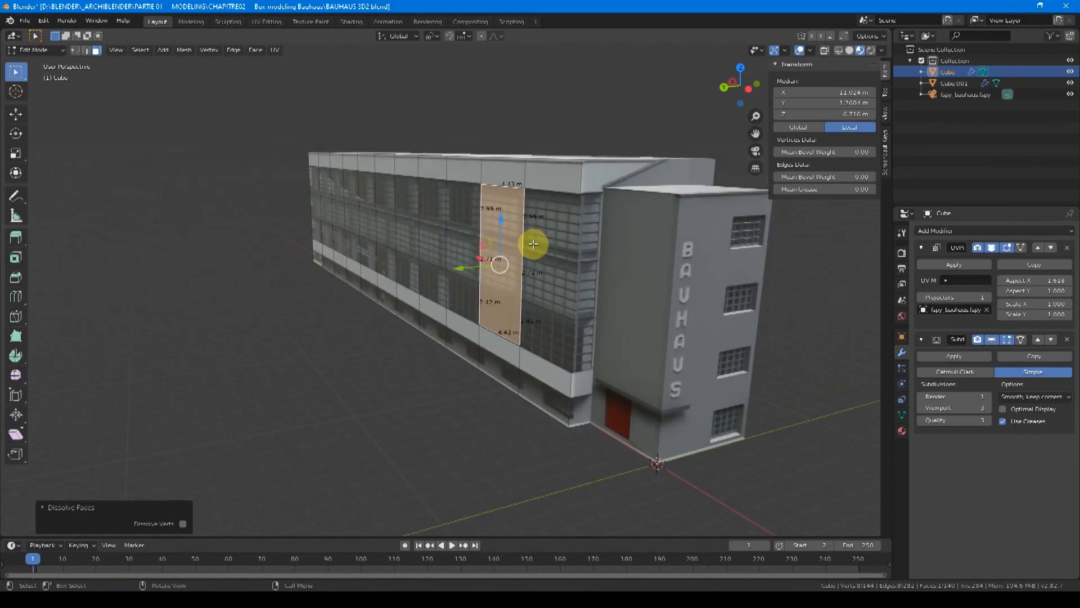
{"action": "left_click", "coordinate": [464, 209]}
{"action": "left_click", "coordinate": [463, 256], "text": "shift"}
{"action": "left_click", "coordinate": [463, 296], "text": "shift"}
{"action": "left_click", "coordinate": [424, 273], "text": "shift"}
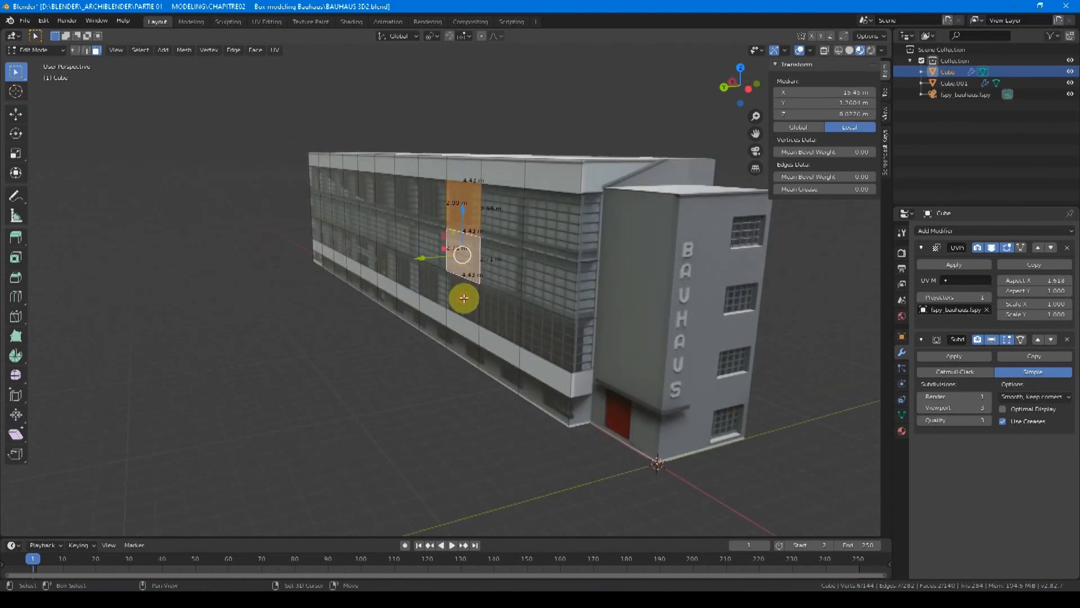
{"action": "left_click", "coordinate": [423, 248], "text": "shift"}
{"action": "left_click", "coordinate": [422, 205], "text": "shift"}
{"action": "left_click", "coordinate": [403, 269], "text": "ctrl+shift"}
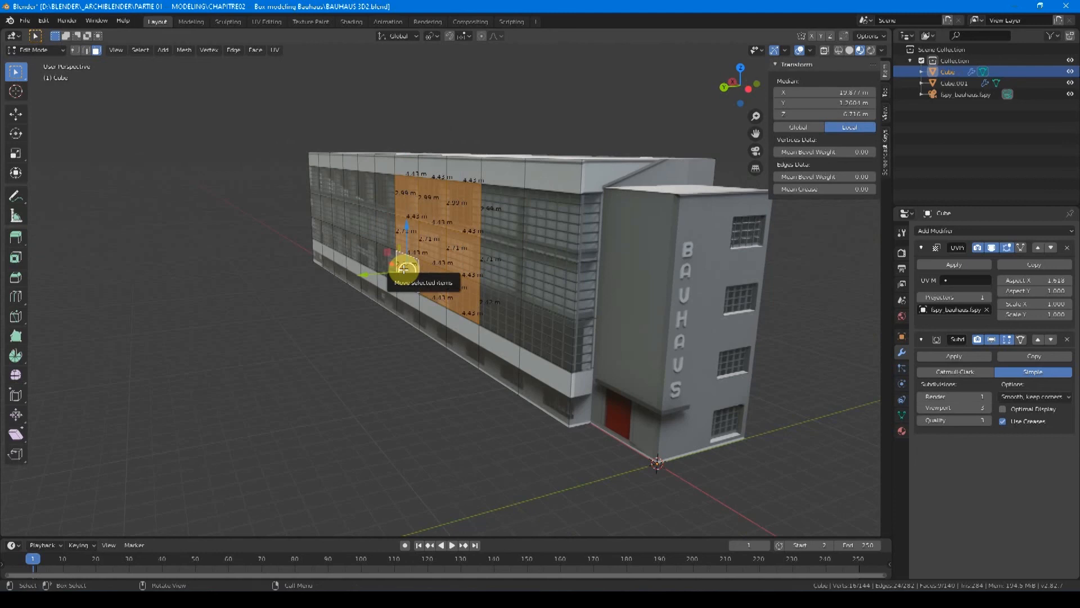
{"action": "key", "text": "x"}
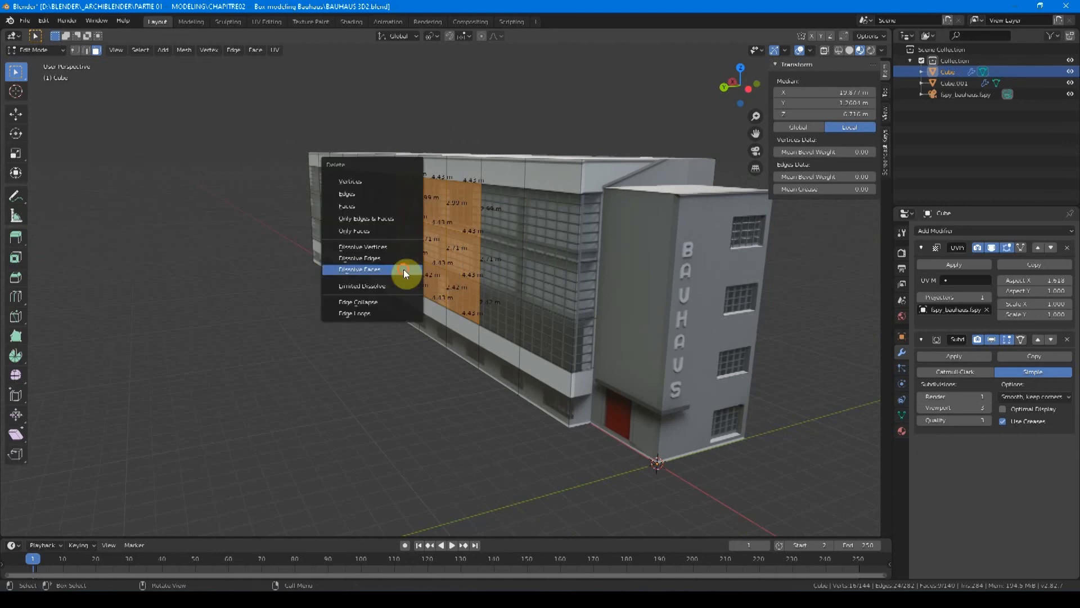
{"action": "left_click", "coordinate": [403, 269]}
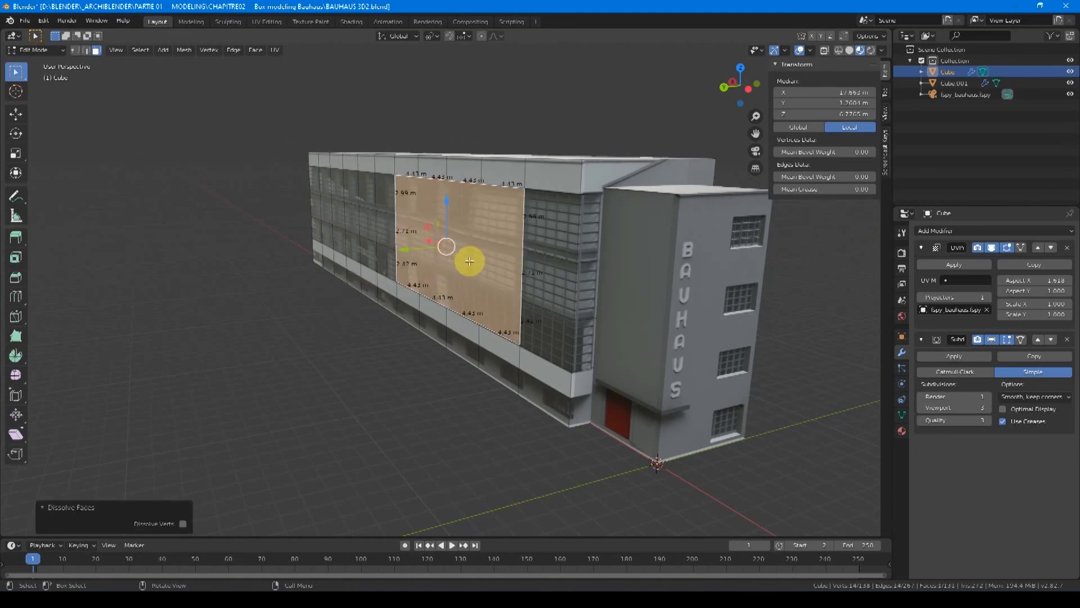
- Delete the four-bay glazing face and refill the opening from its boundary edge loop with New Edge/Face from Vertices
{"action": "key", "text": "x"}
{"action": "left_click", "coordinate": [429, 164]}
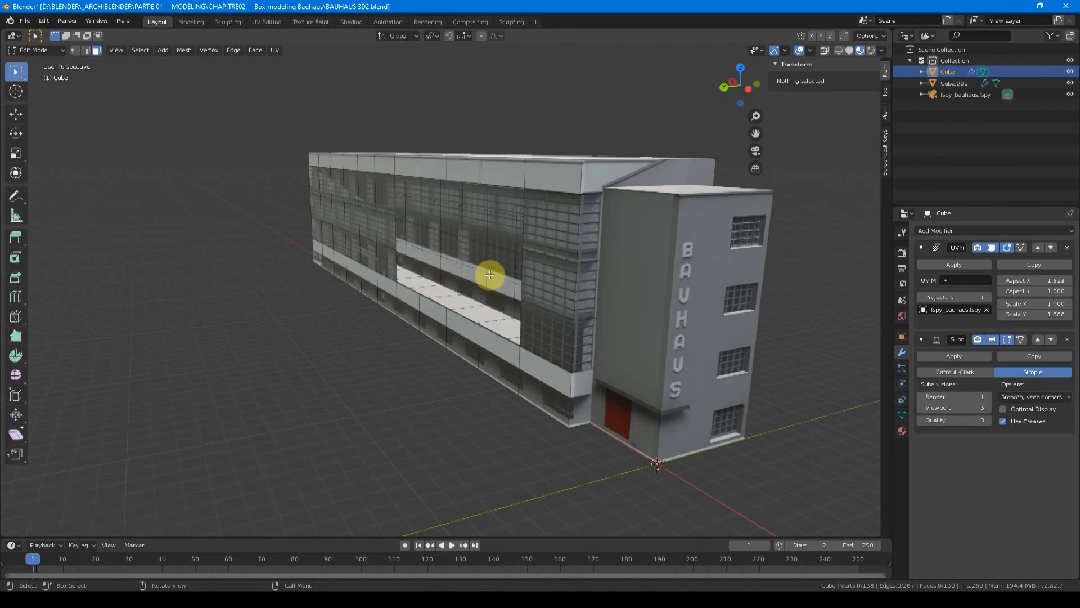
{"action": "mouse_move", "coordinate": [497, 214]}
{"action": "middle_mouse_down"}
{"action": "mouse_move", "coordinate": [480, 212]}
{"action": "mouse_move", "coordinate": [489, 231]}
{"action": "middle_mouse_up"}
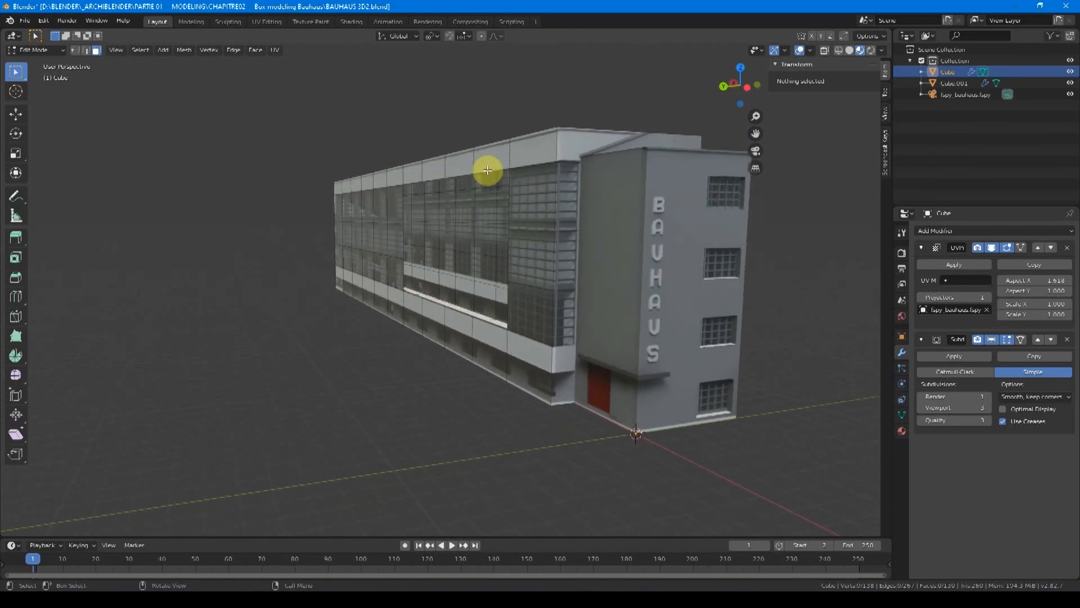
{"action": "left_click", "coordinate": [88, 52]}
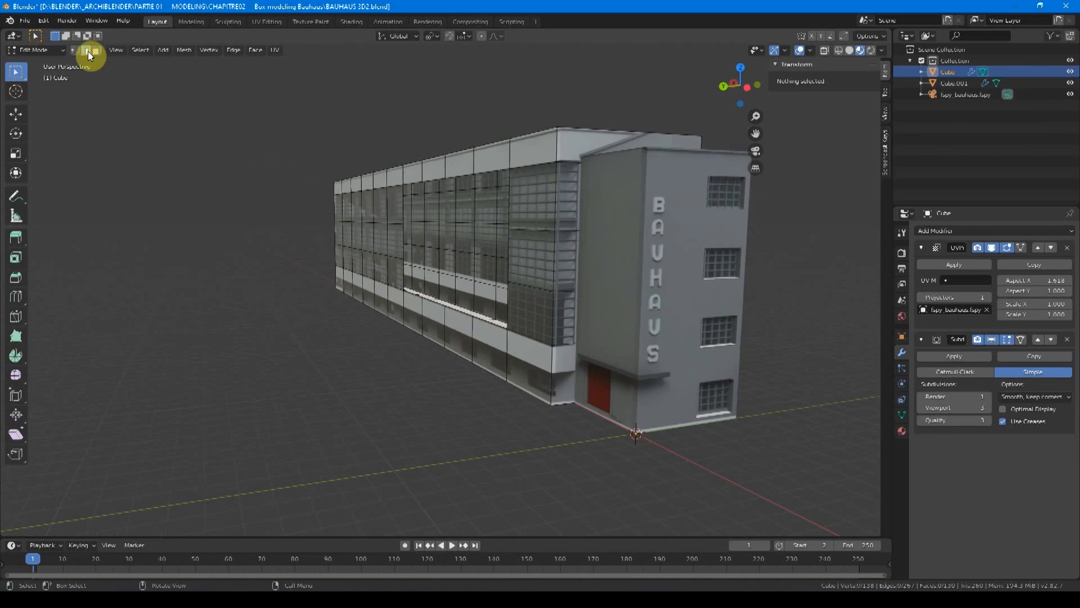
{"action": "left_click", "coordinate": [487, 171], "text": "alt"}
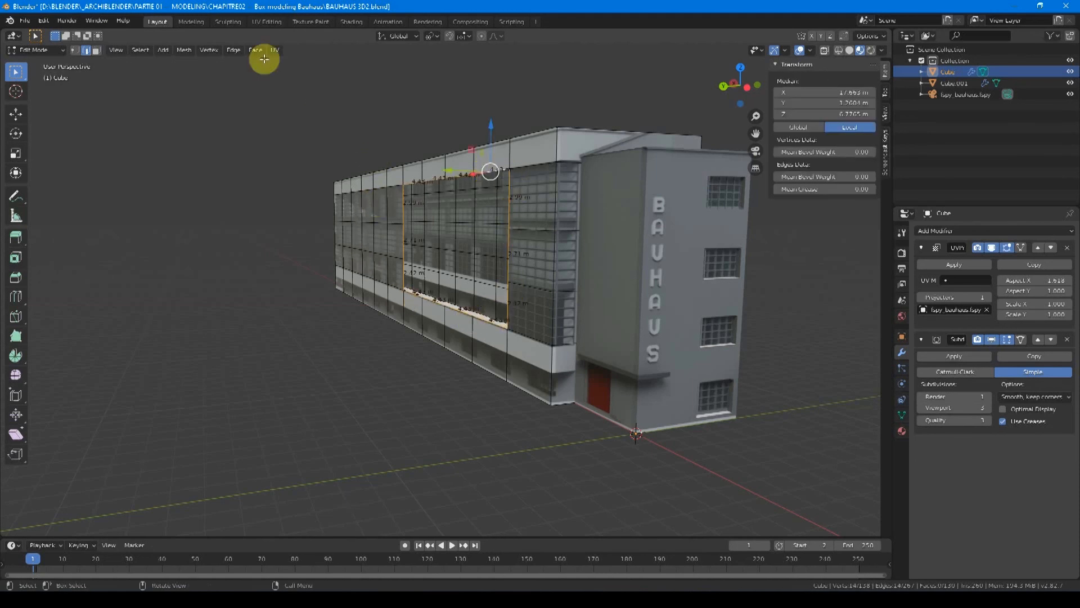
{"action": "left_click", "coordinate": [208, 50]}
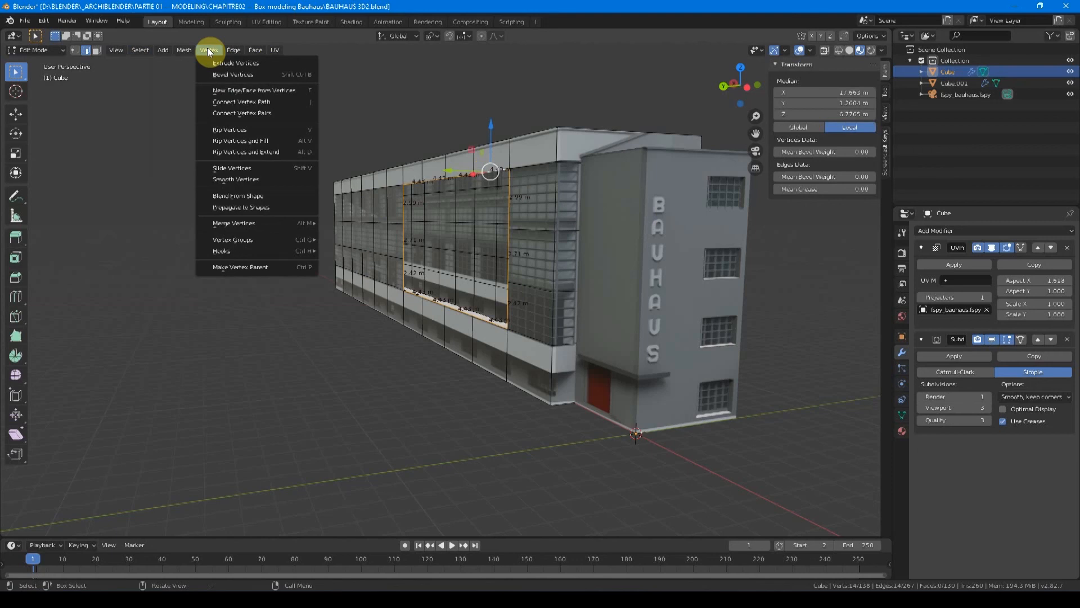
{"action": "left_click", "coordinate": [214, 90]}
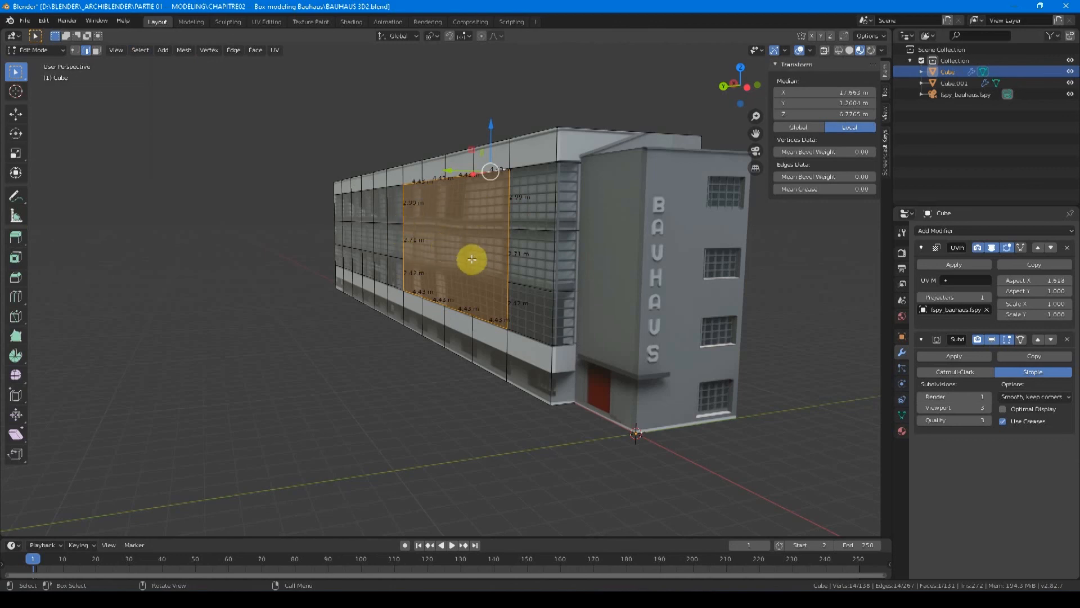
- Examine the refilled panel's topology in wireframe and solid shading, and return to the textured preview
{"action": "middle_click_drag", "start_coordinate": [473, 248], "coordinate": [506, 255]}
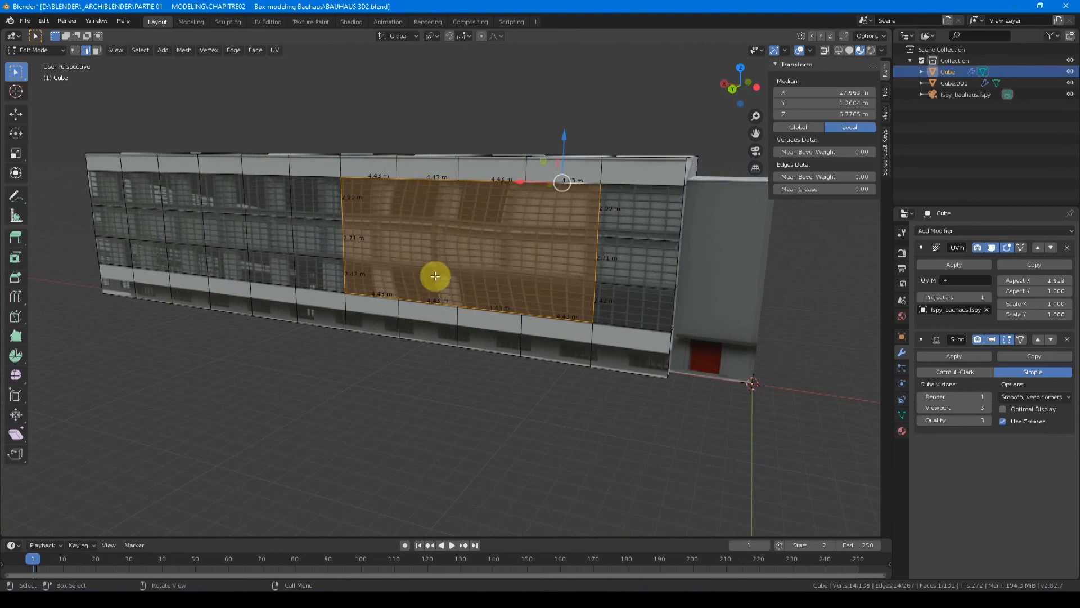
{"action": "left_click", "coordinate": [838, 50]}
{"action": "mouse_move", "coordinate": [554, 224]}
{"action": "middle_mouse_down"}
{"action": "mouse_move", "coordinate": [414, 202]}
{"action": "mouse_move", "coordinate": [498, 204]}
{"action": "middle_mouse_up"}
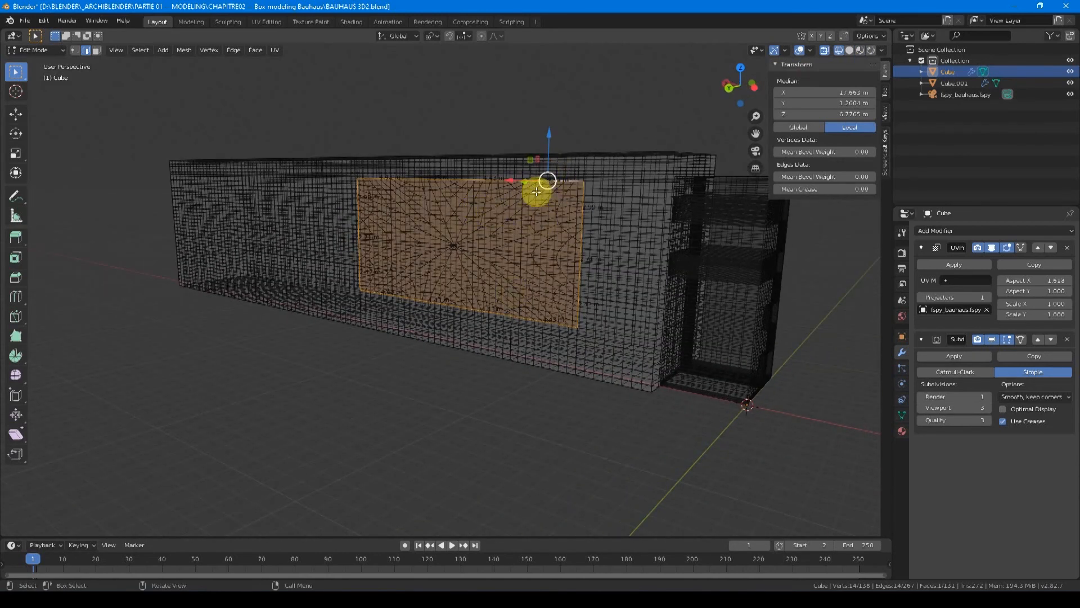
{"action": "key", "text": "shift+z"}
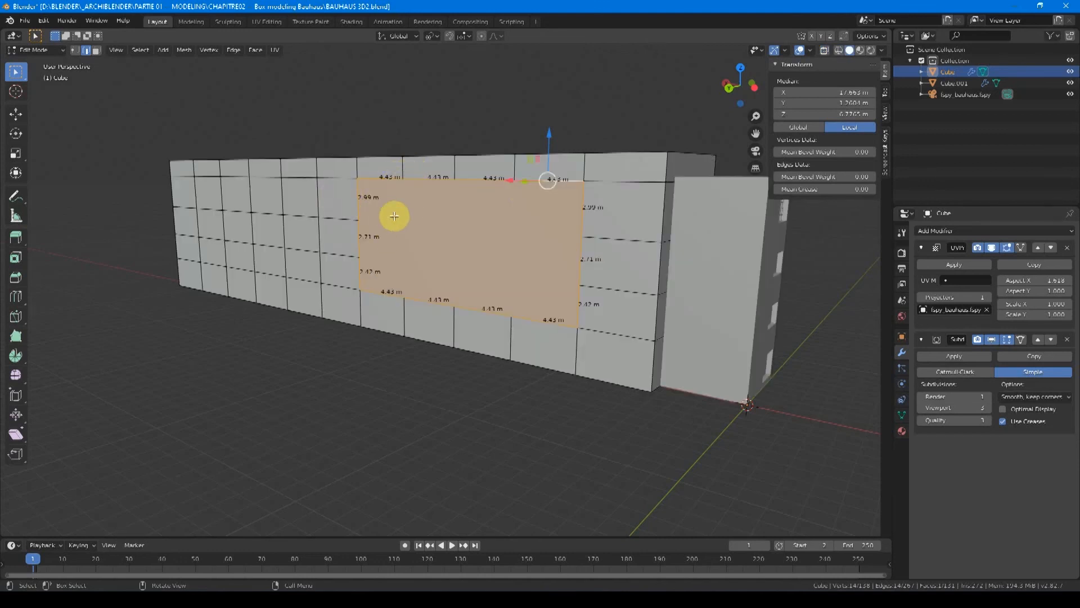
{"action": "left_click", "coordinate": [861, 50]}
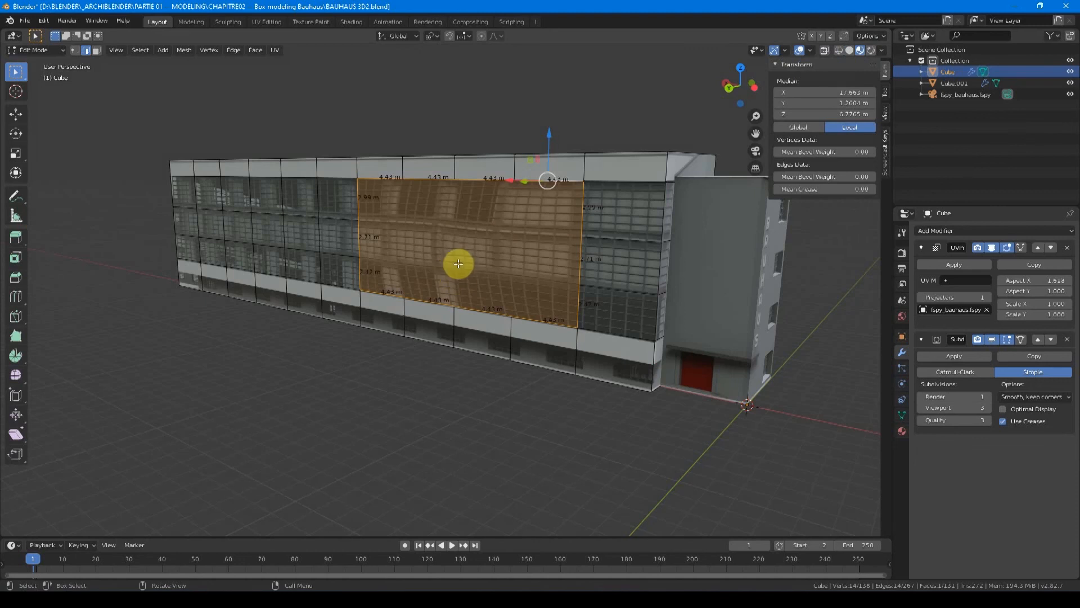
- Delete the refilled panel face and close the opening's boundary edge loop with Fill to create triangulated faces
{"action": "middle_click_drag", "start_coordinate": [468, 265], "coordinate": [436, 271]}
{"action": "key", "text": "x"}
{"action": "left_click", "coordinate": [406, 267]}
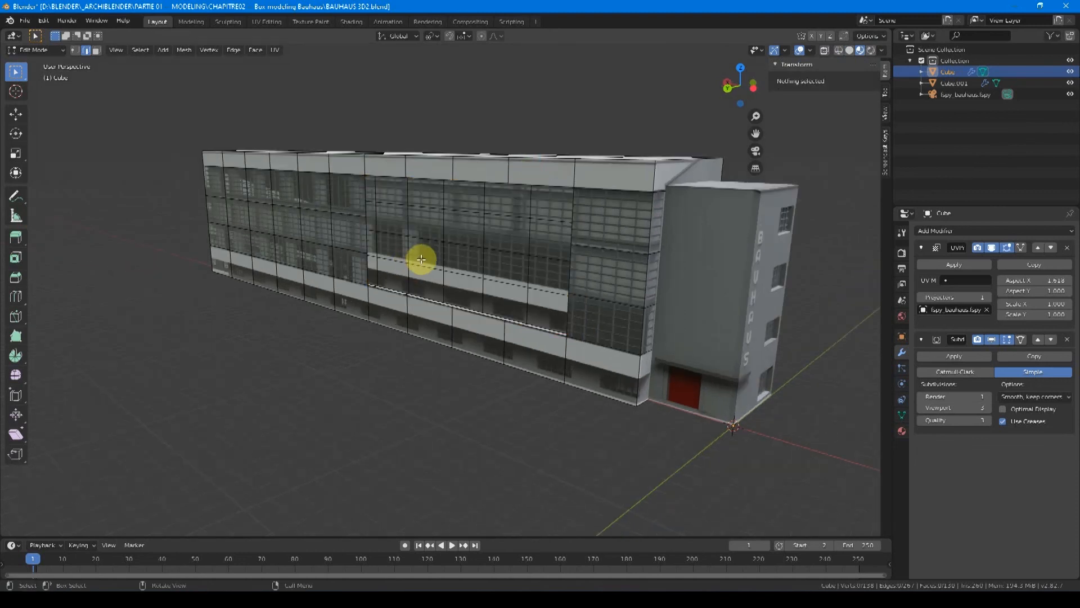
{"action": "left_click", "coordinate": [448, 241], "text": "alt"}
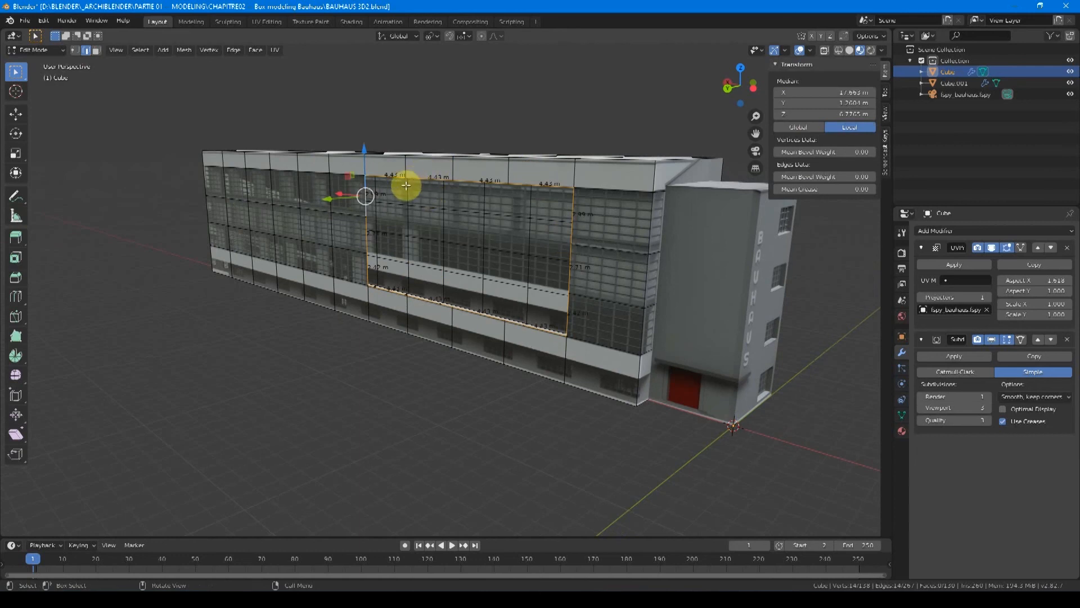
{"action": "left_click", "coordinate": [256, 50]}
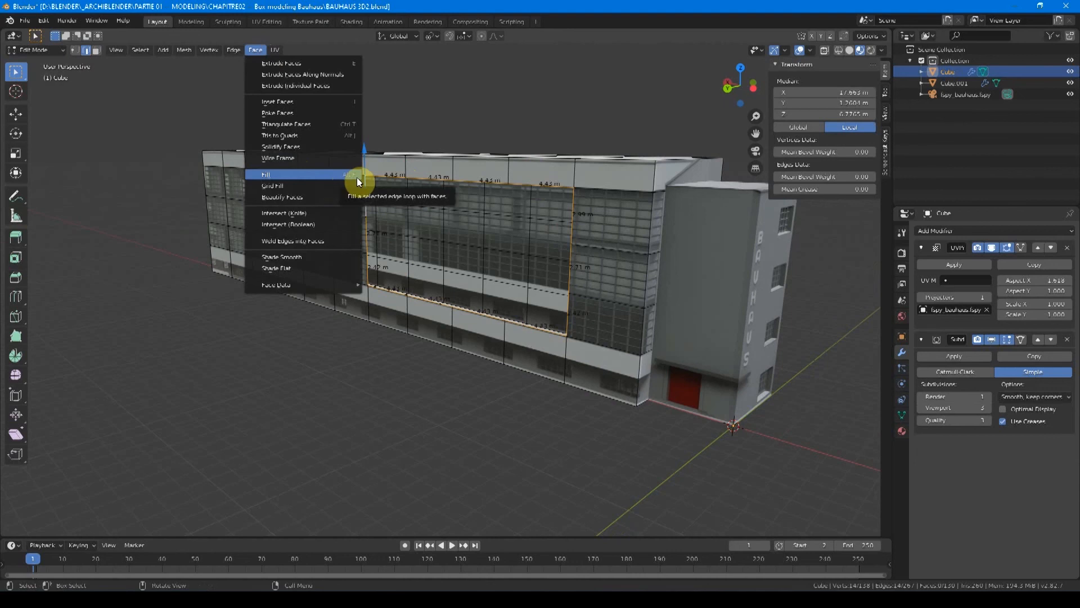
{"action": "left_click", "coordinate": [357, 177]}
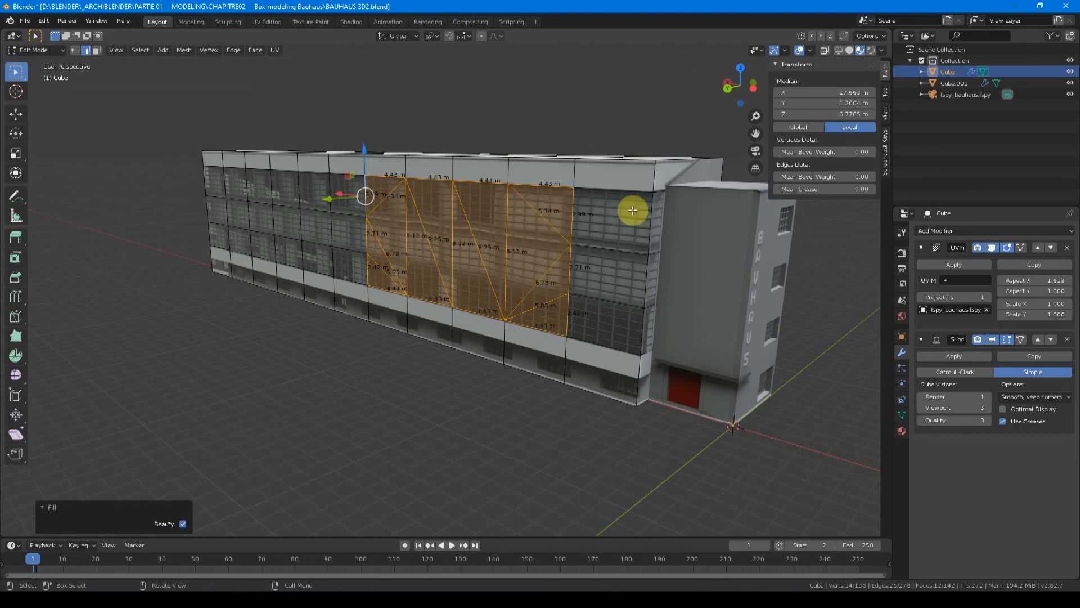
- Select the four filled faces in the second bay from the tower and apply Tris to Quads to them
{"action": "left_click", "coordinate": [74, 49]}
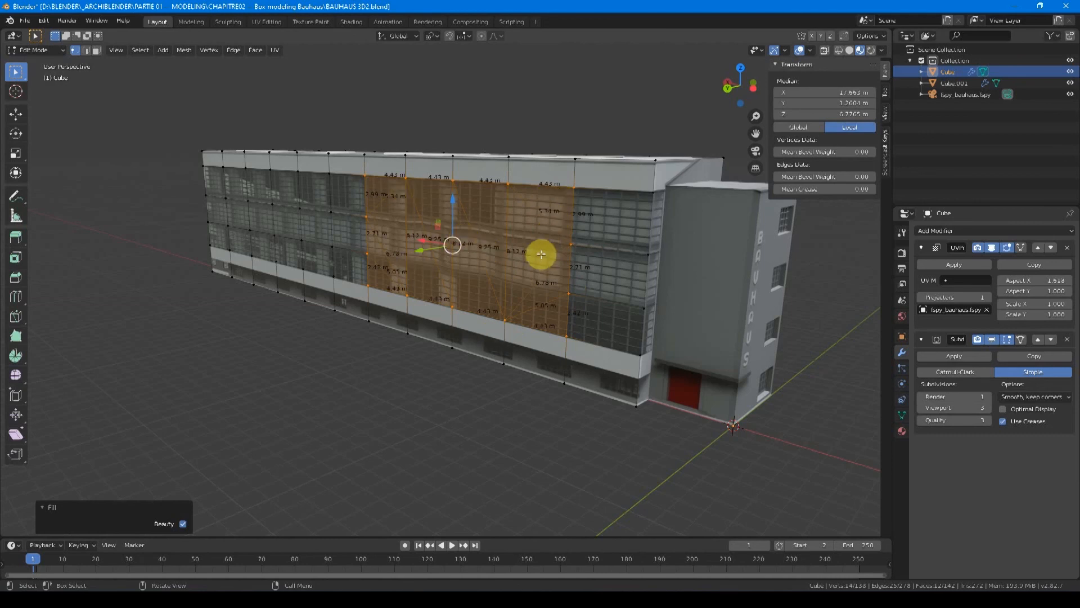
{"action": "key", "text": "2"}
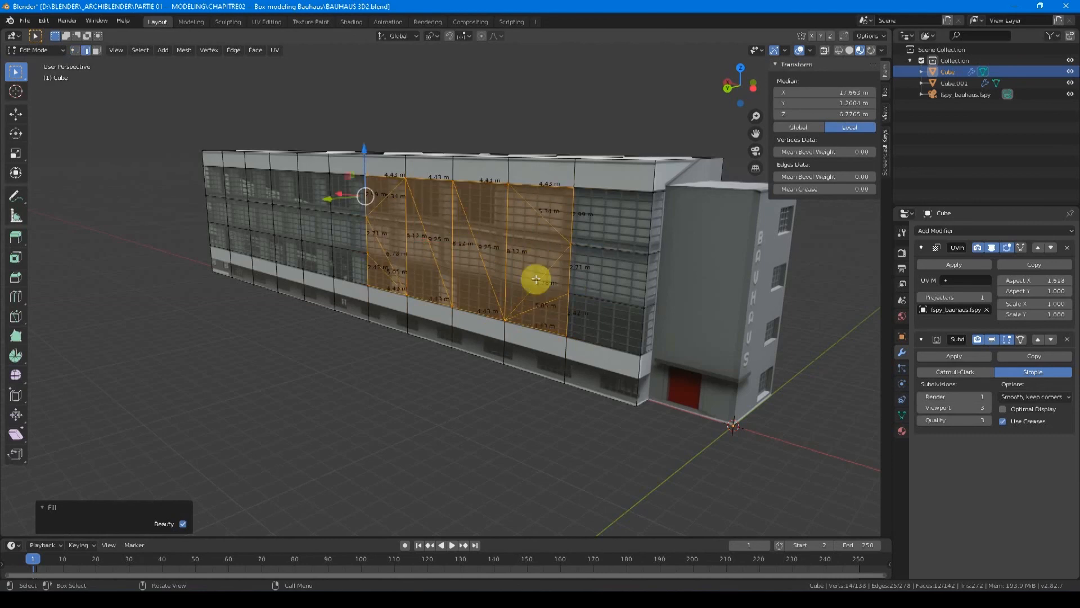
{"action": "key", "text": "alt+a"}
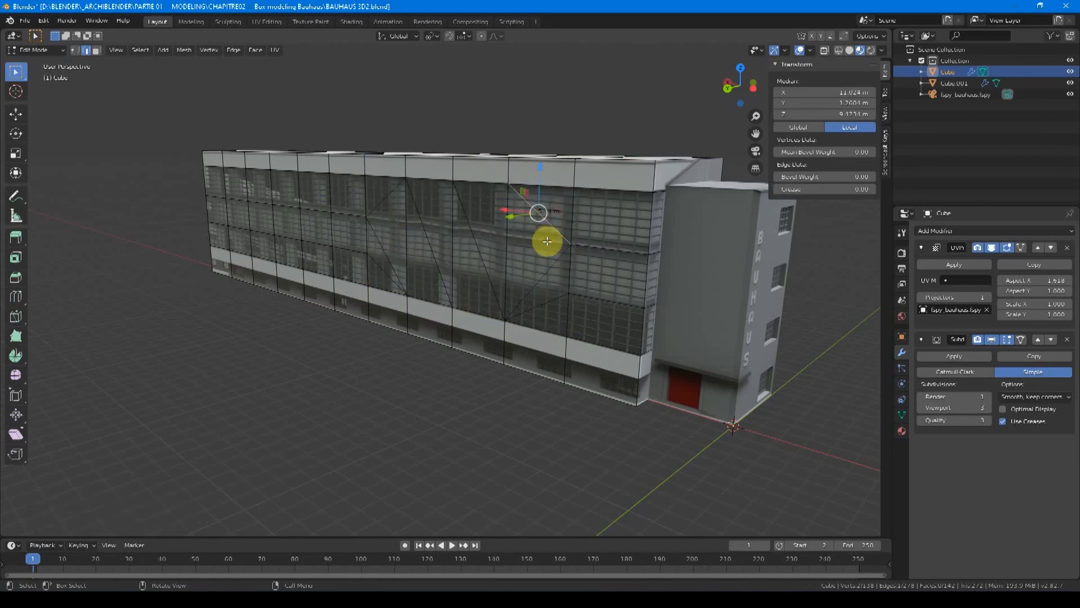
{"action": "key", "text": "3"}
{"action": "left_click", "coordinate": [568, 216]}
{"action": "left_click", "coordinate": [542, 259], "text": "shift"}
{"action": "left_click", "coordinate": [555, 281], "text": "shift"}
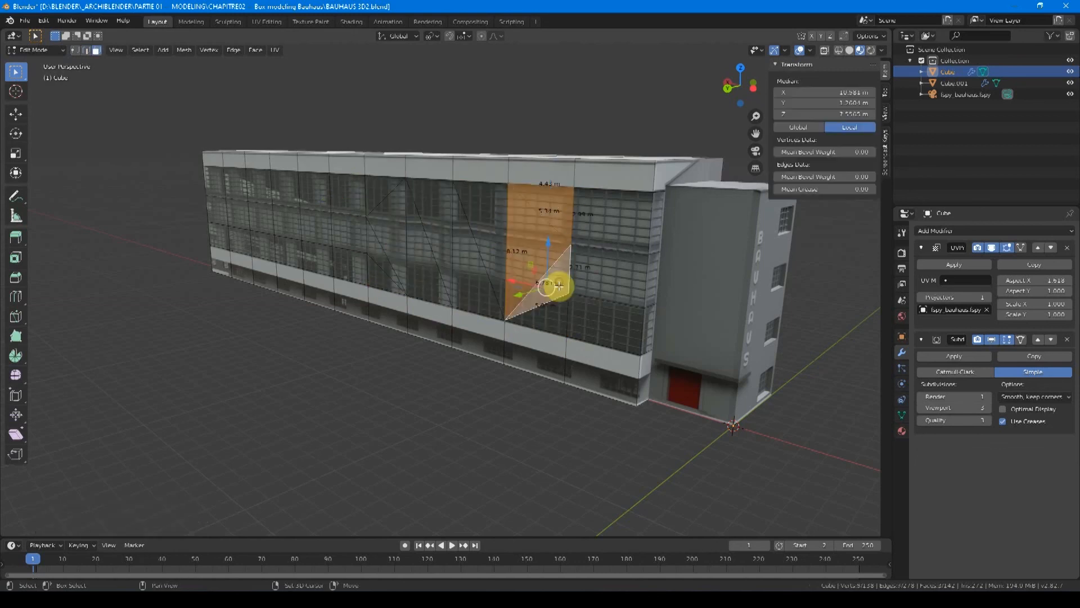
{"action": "left_click", "coordinate": [546, 318], "text": "shift"}
{"action": "left_click", "coordinate": [255, 49]}
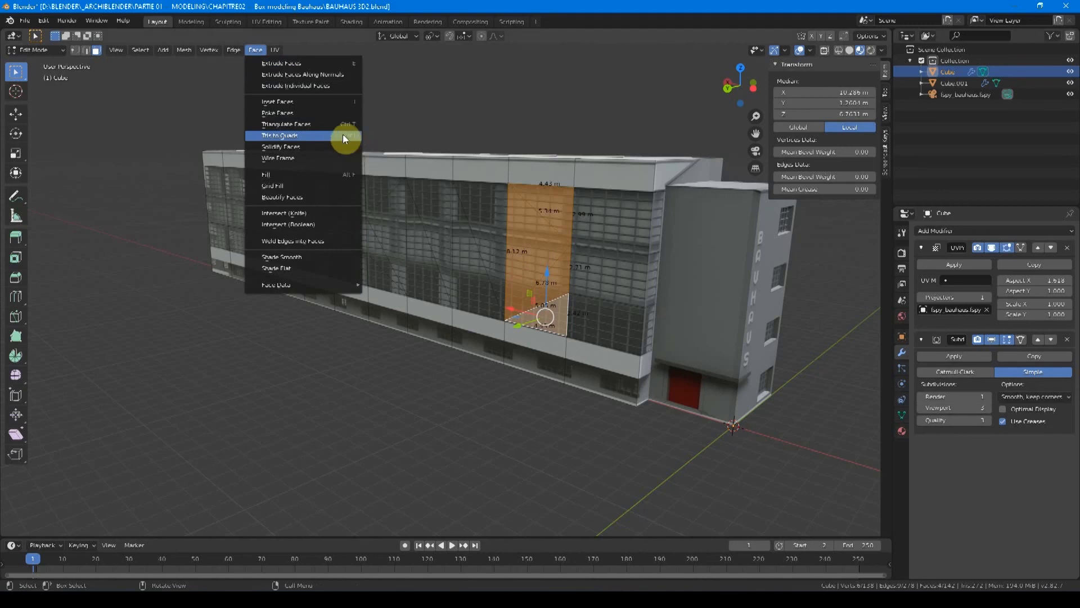
{"action": "left_click", "coordinate": [318, 141]}
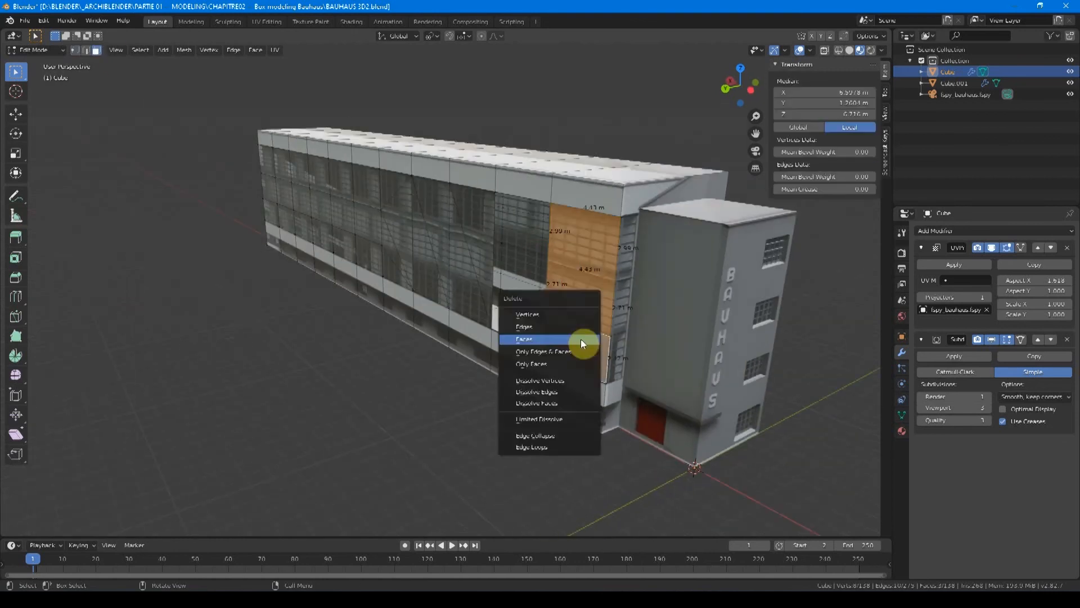
- Delete the three stacked glazing faces of the end bay beside the tower
{"action": "left_click", "coordinate": [581, 339]}
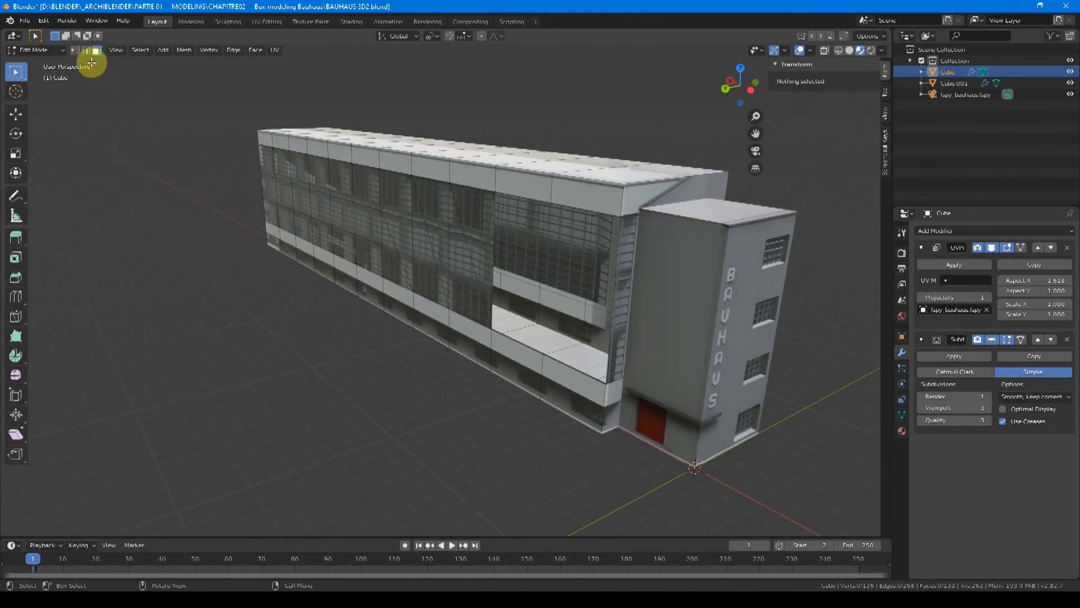
- Switch to vertex selection, try moving the two leftover vertices on the opening's tower-side edge 1.22 m along Y, and undo the move
{"action": "left_click", "coordinate": [75, 49]}
{"action": "middle_click_drag", "start_coordinate": [615, 289], "coordinate": [603, 287]}
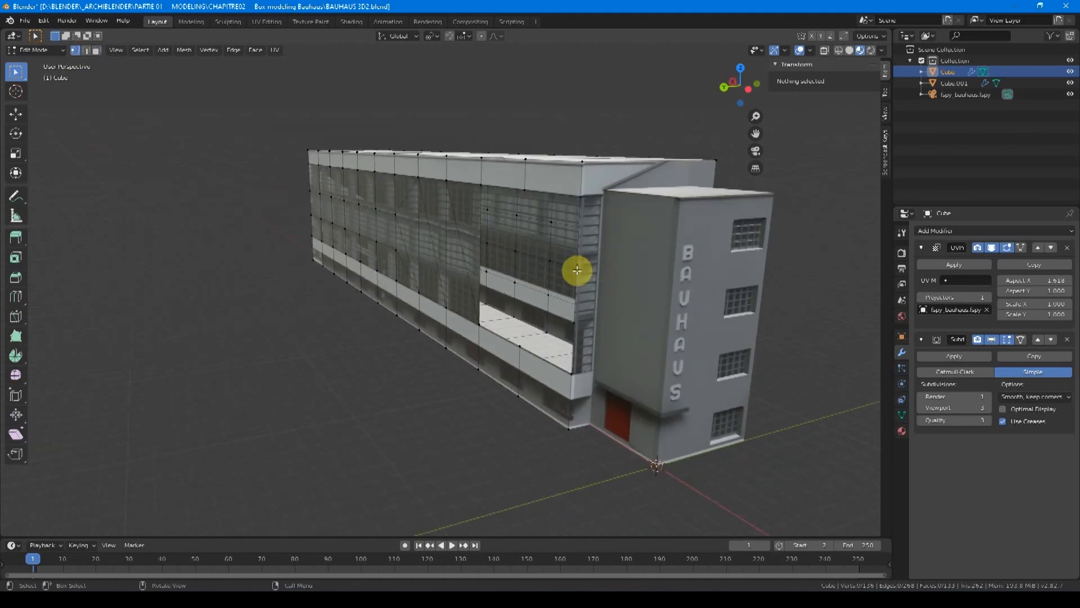
{"action": "left_click", "coordinate": [579, 293]}
{"action": "middle_click_drag", "start_coordinate": [567, 337], "coordinate": [622, 349]}
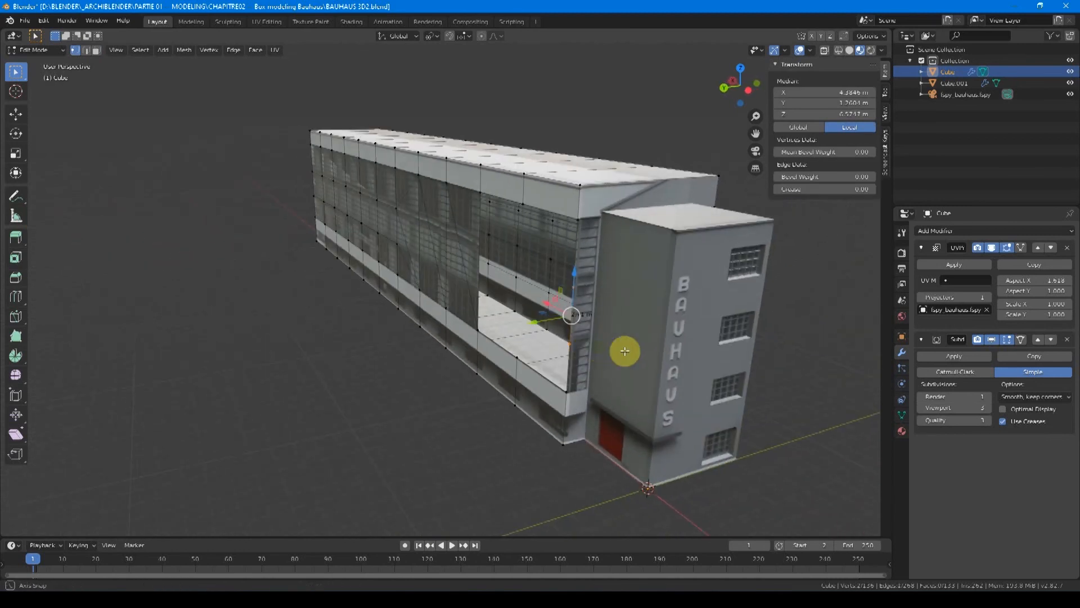
{"action": "scroll", "coordinate": [579, 294], "scroll_direction": "up", "scroll_amount": 3}
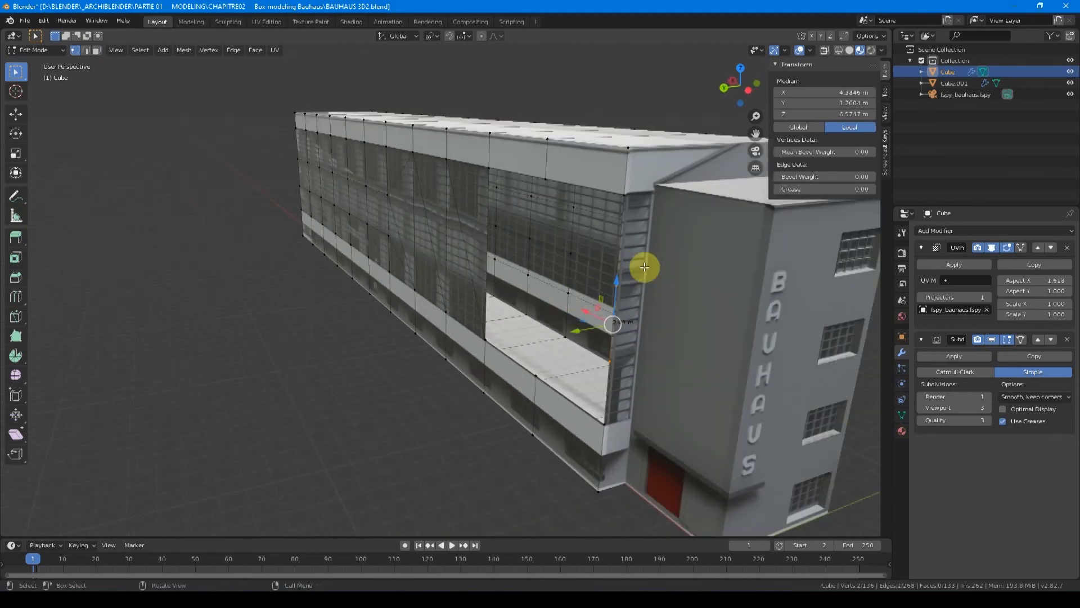
{"action": "scroll", "coordinate": [652, 283], "scroll_direction": "up", "scroll_amount": 2}
{"action": "middle_click_drag", "start_coordinate": [652, 283], "coordinate": [543, 316]}
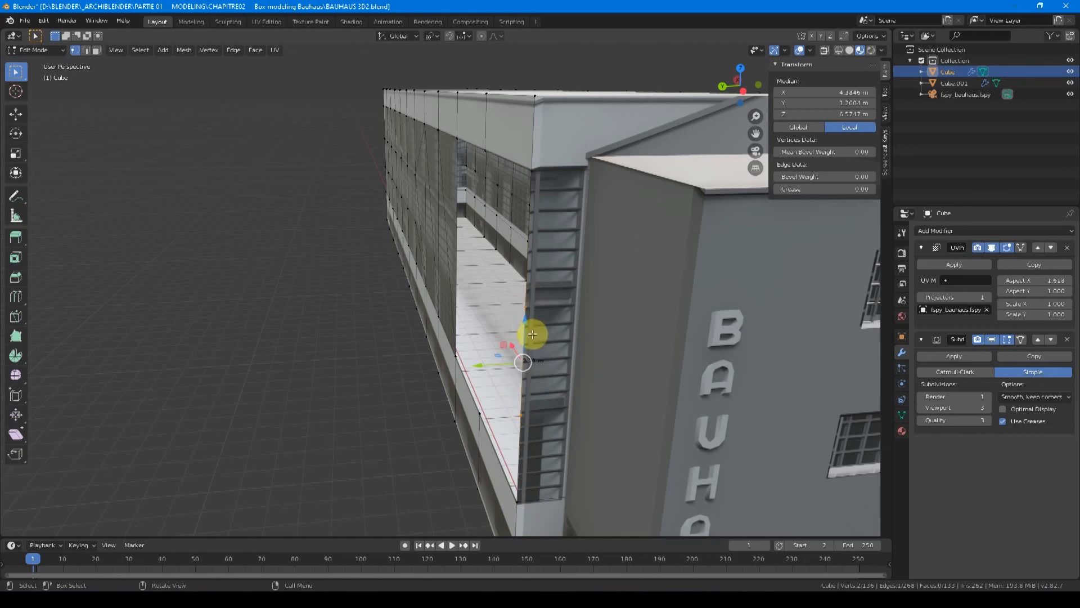
{"action": "left_click_drag", "start_coordinate": [486, 368], "coordinate": [428, 370]}
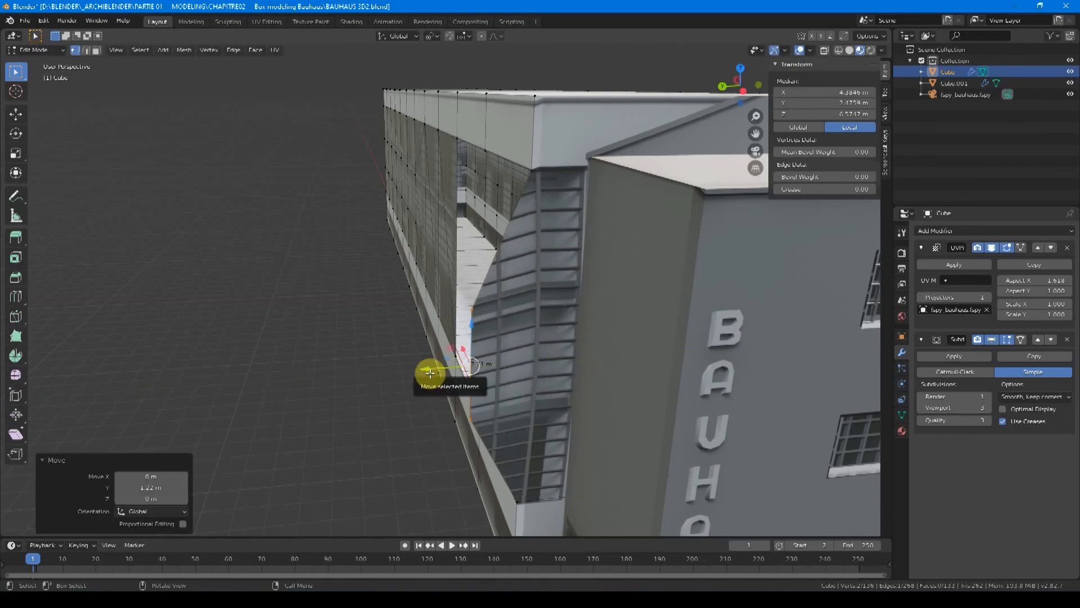
{"action": "key", "text": "ctrl+z"}
- Try dissolving the two leftover vertices on the opening's tower-side edge
{"action": "middle_click_drag", "start_coordinate": [432, 374], "coordinate": [557, 348]}
{"action": "key", "text": "x"}
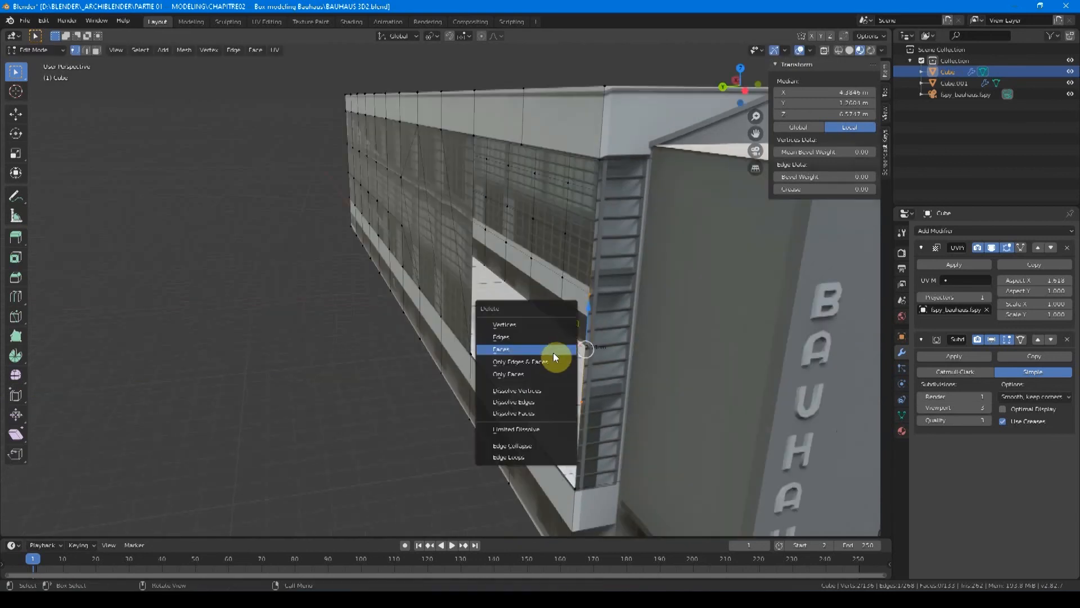
{"action": "left_click", "coordinate": [532, 392]}
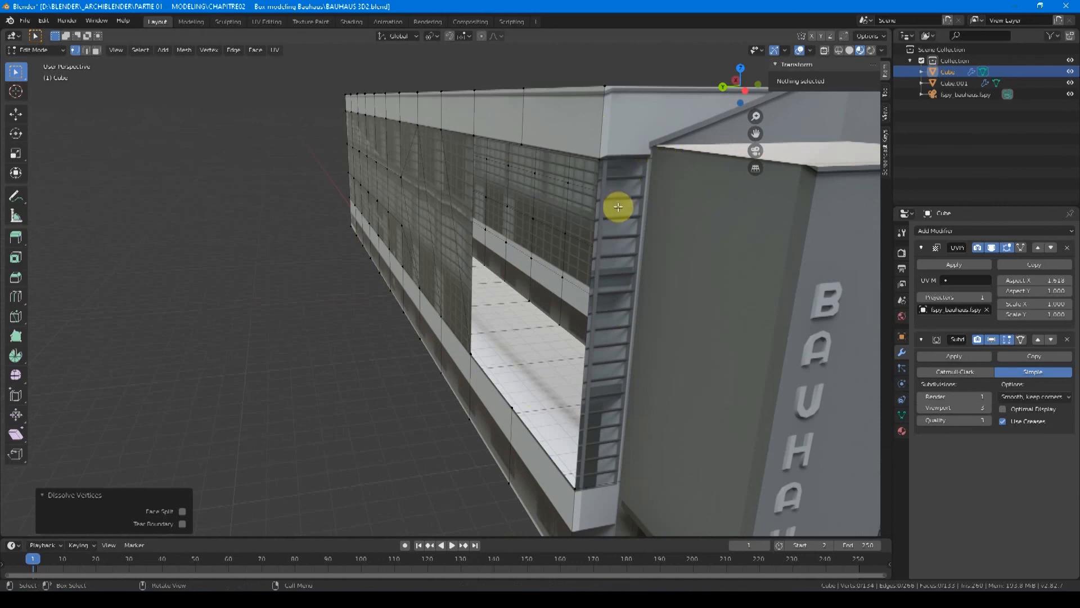
{"action": "left_click", "coordinate": [620, 385], "text": "alt"}
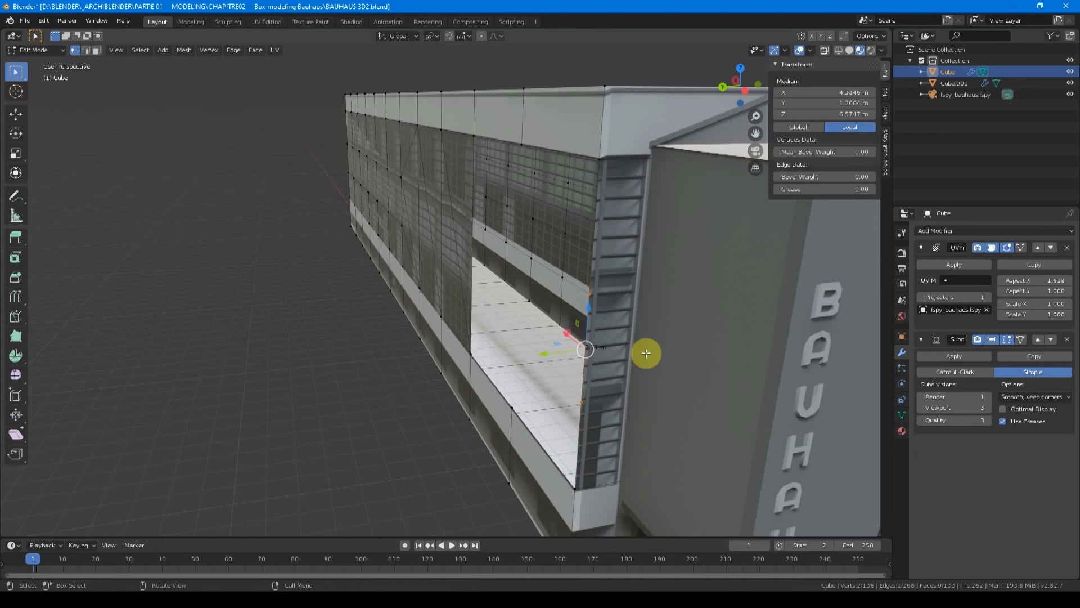
- Examine individual vertices on the opening's tower-side edge and at the facade base, along with the Select Similar options
{"action": "left_click", "coordinate": [594, 301]}
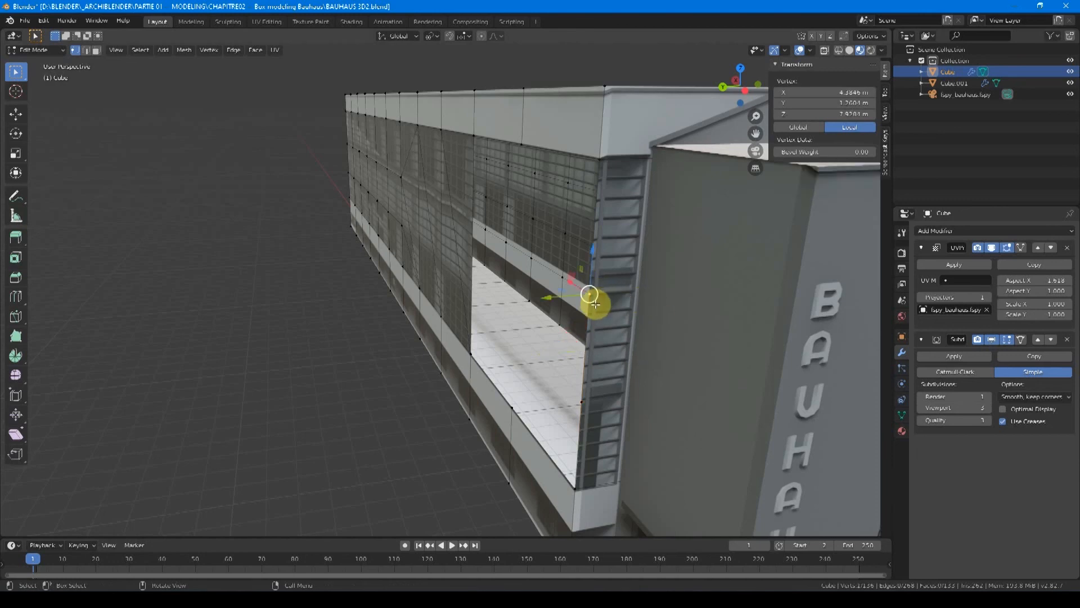
{"action": "left_click", "coordinate": [581, 404]}
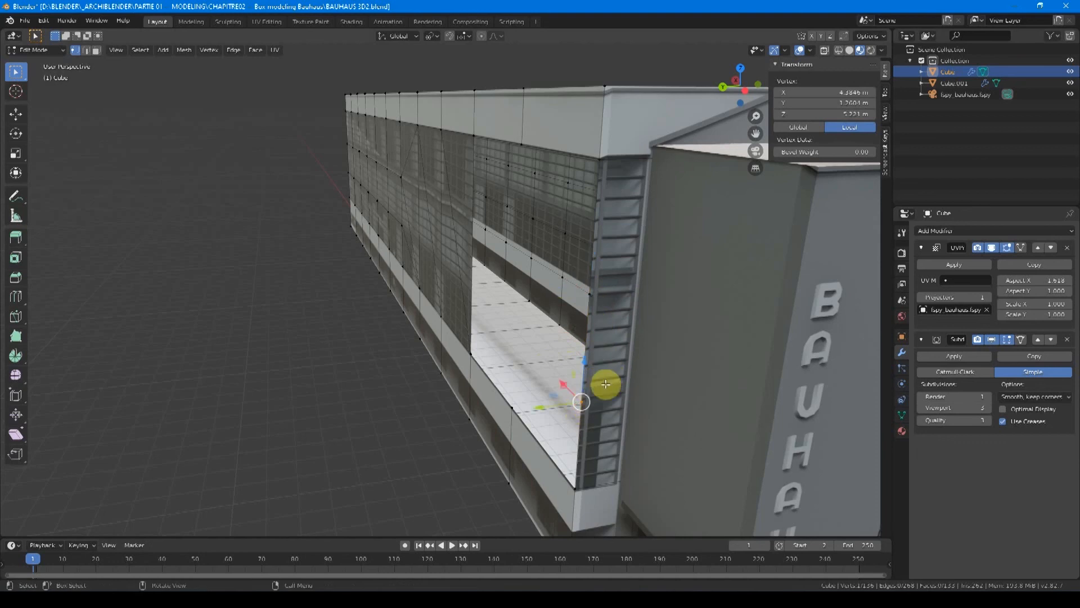
{"action": "left_click", "coordinate": [147, 49]}
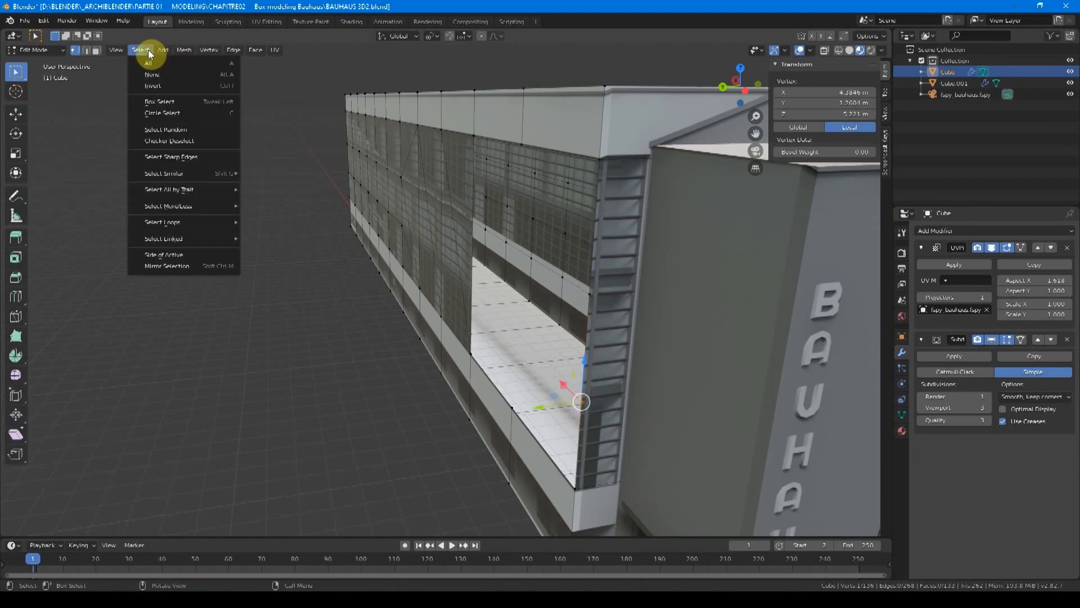
{"action": "mouse_move", "coordinate": [167, 173]}
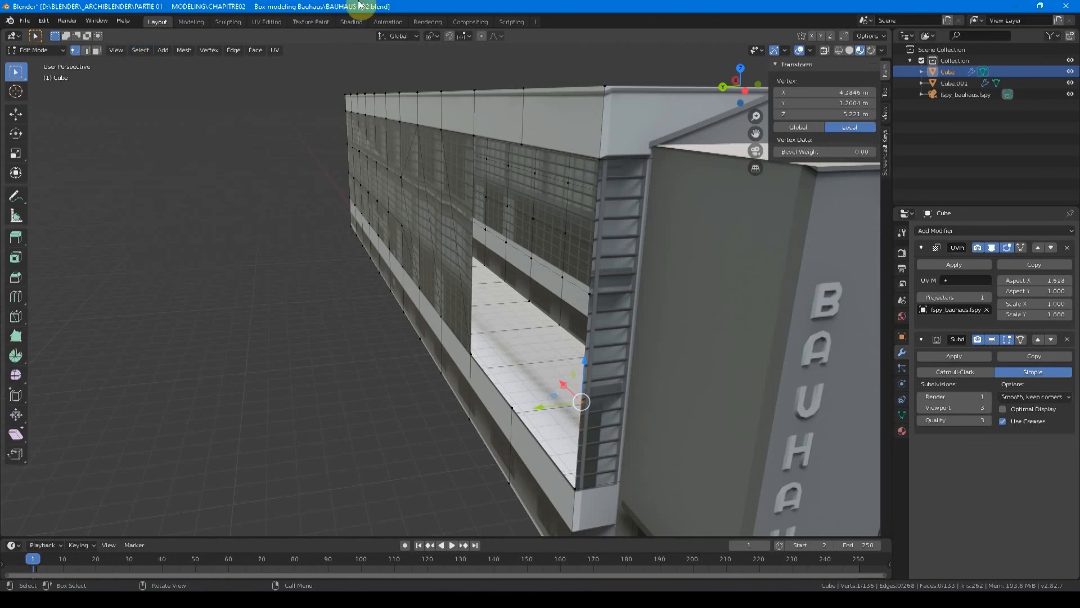
{"action": "key", "text": "shift+g"}
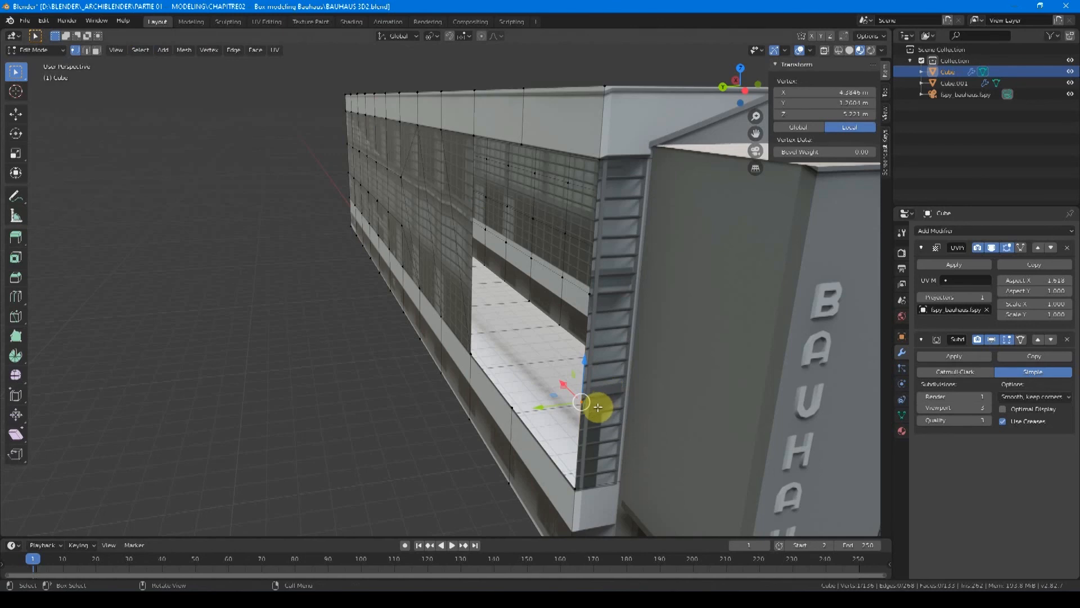
{"action": "middle_click_drag", "start_coordinate": [598, 398], "coordinate": [494, 298]}
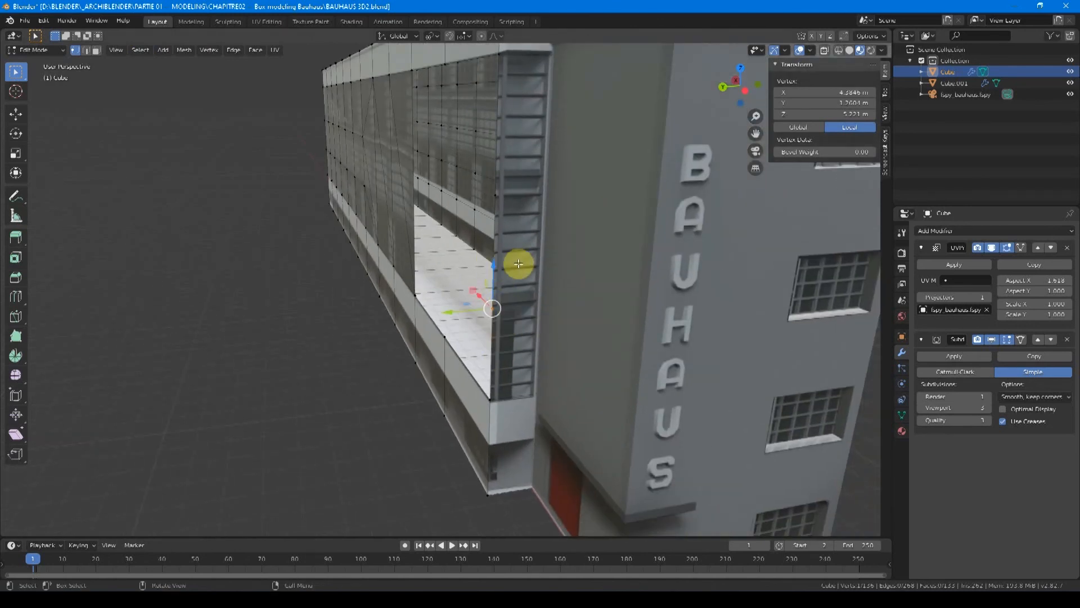
{"action": "left_click", "coordinate": [444, 415]}
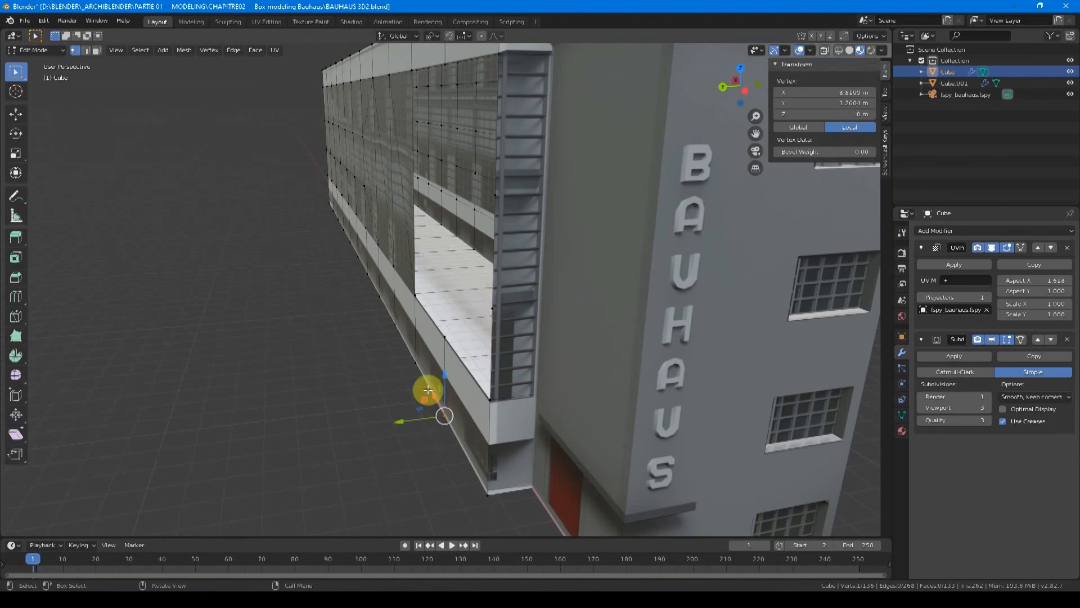
{"action": "middle_click_drag", "start_coordinate": [461, 425], "coordinate": [528, 350]}
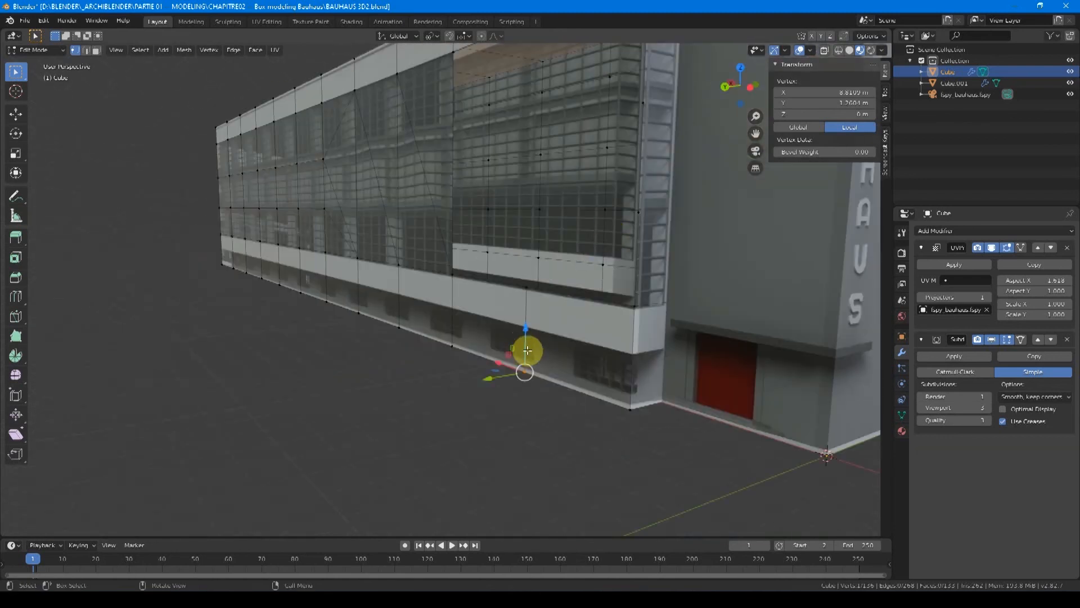
- Select the roof corner vertex nearest the tower and extend the selection to vertices with the same amount of connecting edges
{"action": "scroll", "coordinate": [529, 350], "scroll_direction": "down", "scroll_amount": 3}
{"action": "middle_click_drag", "start_coordinate": [575, 100], "coordinate": [494, 188], "text": "shift"}
{"action": "scroll", "coordinate": [481, 241], "scroll_direction": "up", "scroll_amount": 1}
{"action": "left_click", "coordinate": [460, 252]}
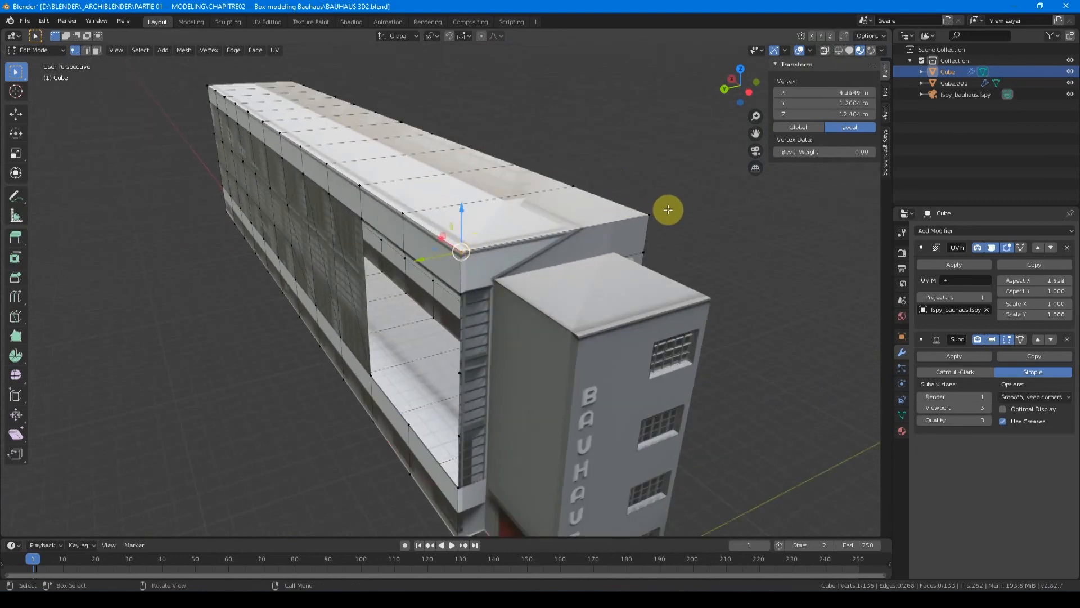
{"action": "key", "text": "shift+g"}
{"action": "left_click", "coordinate": [458, 292]}
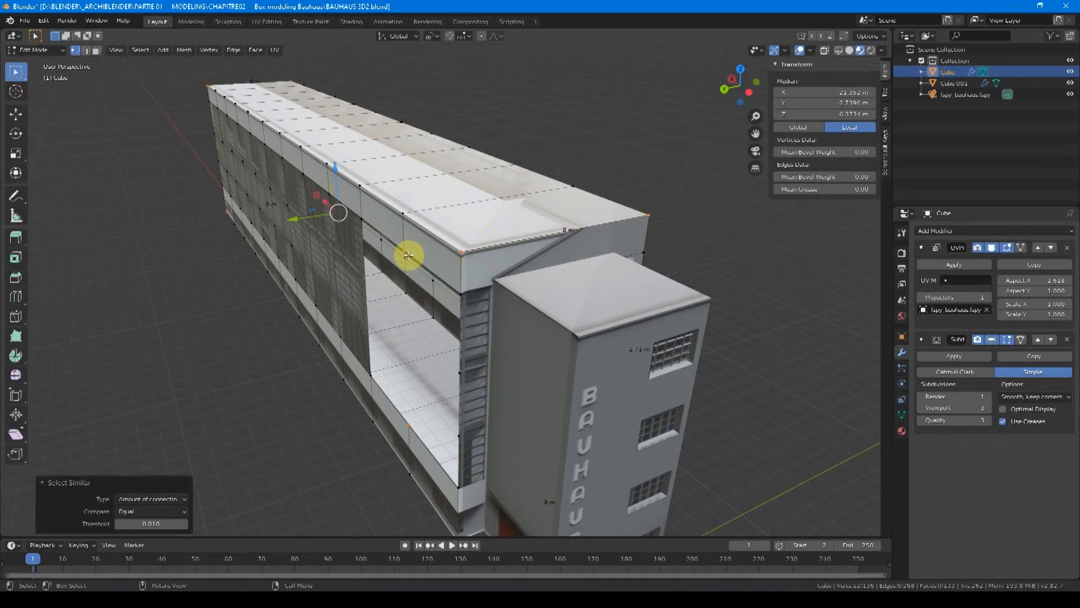
- Select the leftover vertices on the opening's tower-side edge by Amount of Connecting Edges and dissolve them
{"action": "left_click", "coordinate": [460, 433]}
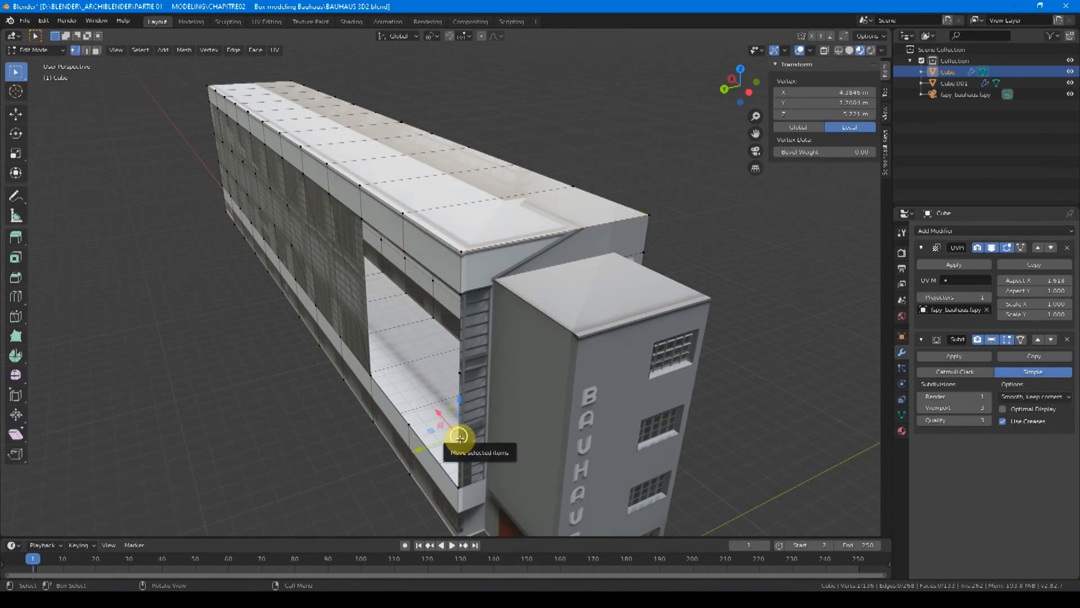
{"action": "key", "text": "shift+g"}
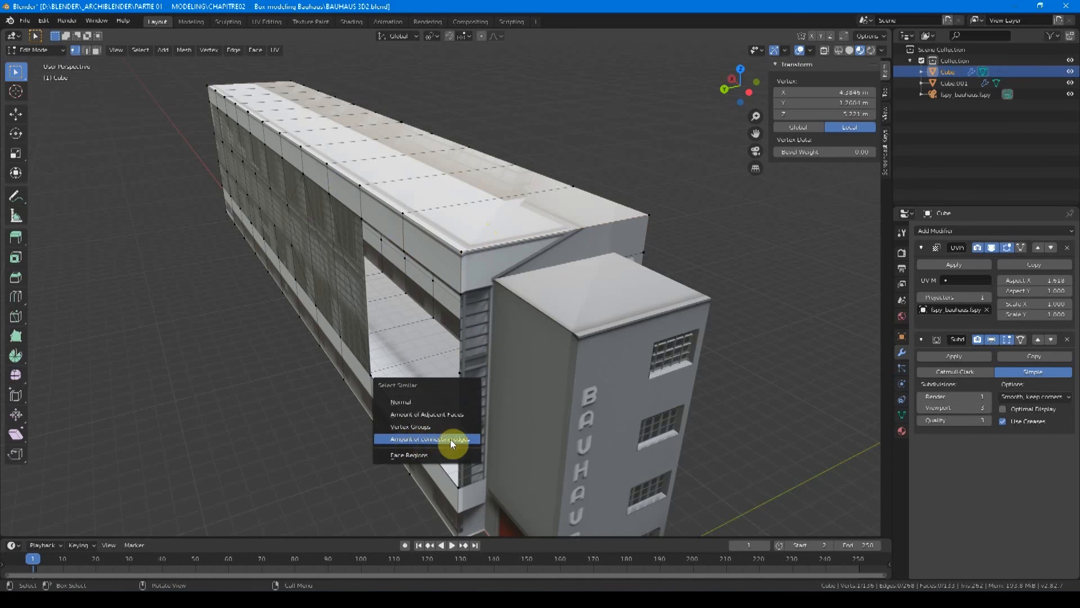
{"action": "left_click", "coordinate": [452, 440]}
{"action": "middle_click_drag", "start_coordinate": [453, 438], "coordinate": [500, 390]}
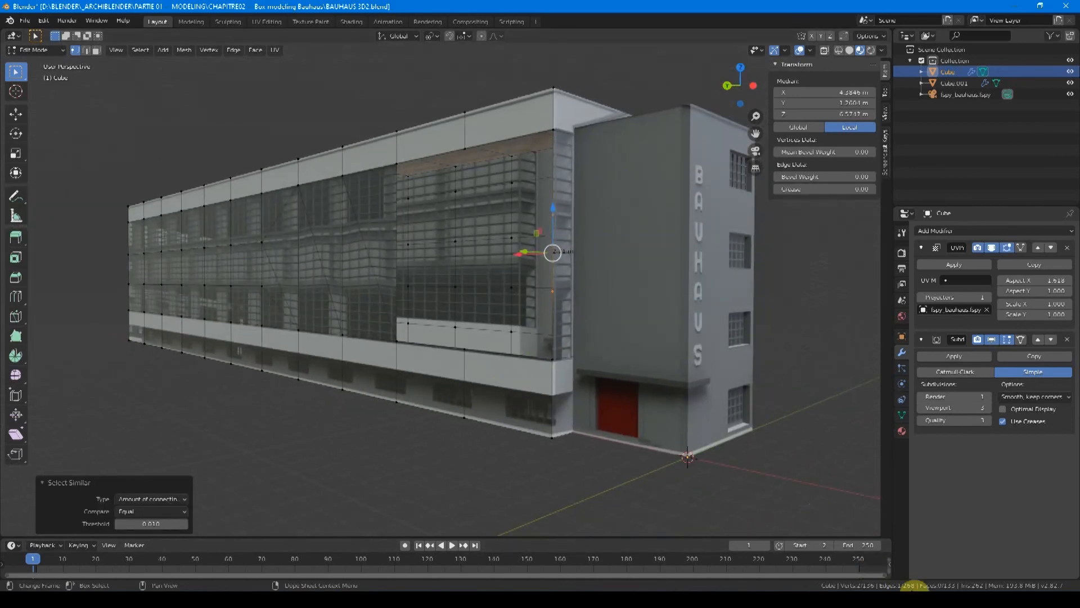
{"action": "middle_click_drag", "start_coordinate": [550, 280], "coordinate": [526, 268]}
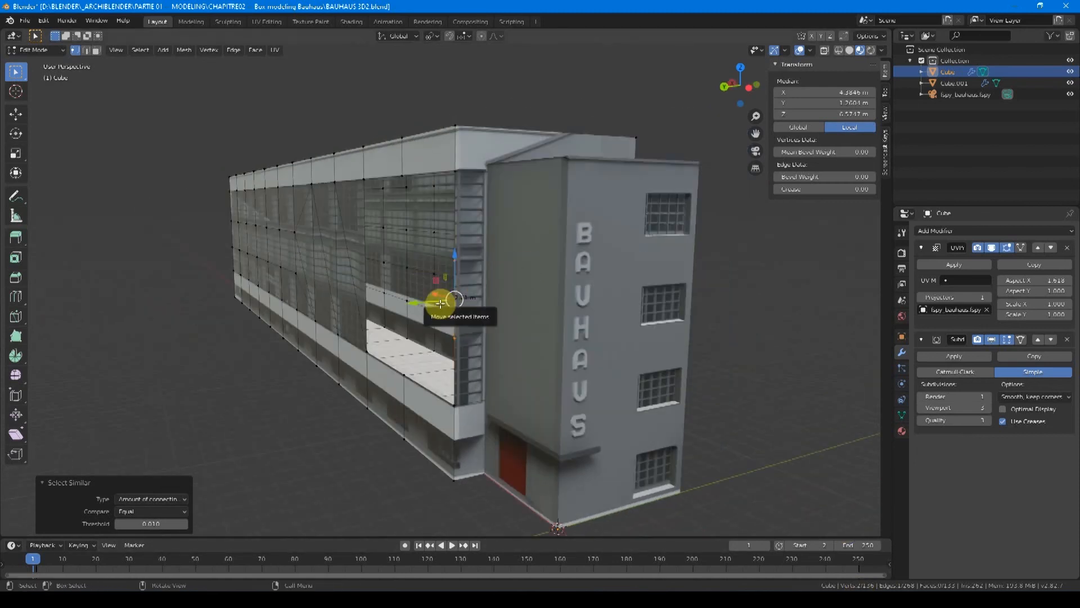
{"action": "key", "text": "x"}
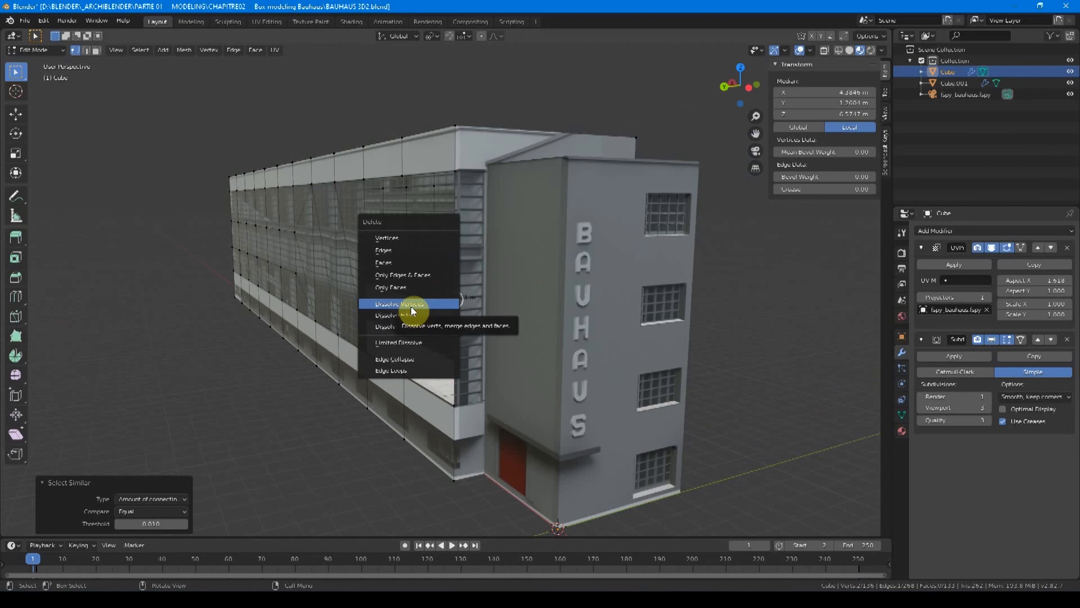
{"action": "left_click", "coordinate": [412, 307]}
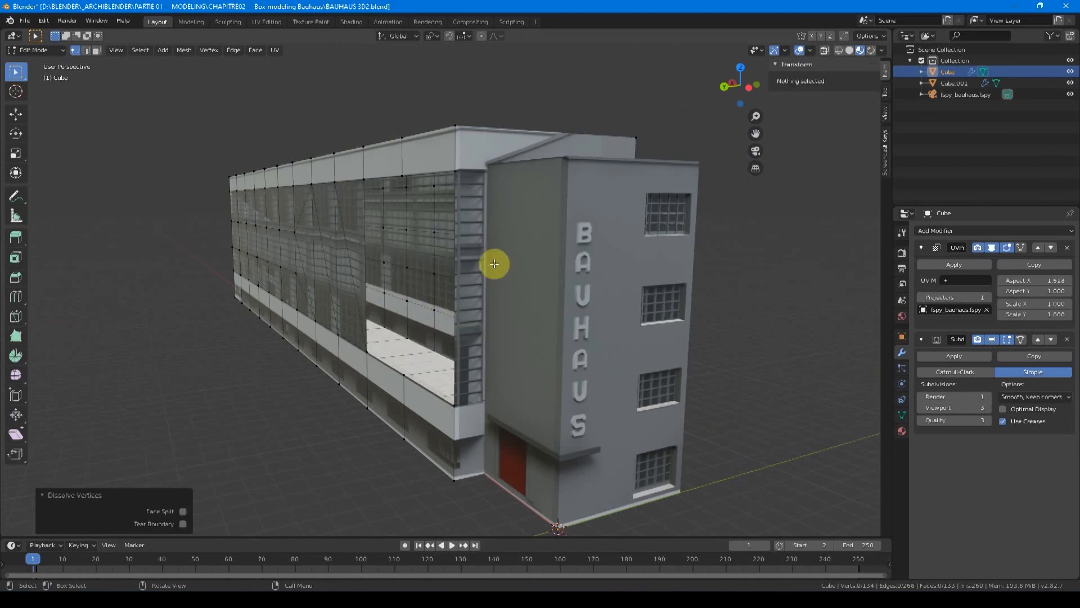
- Select the boundary edge loop of the opening beside the tower, close it with Fill, and apply Tris to Quads
{"action": "middle_click_drag", "start_coordinate": [453, 272], "coordinate": [380, 142]}
{"action": "left_click", "coordinate": [85, 49]}
{"action": "left_click", "coordinate": [402, 164], "text": "alt"}
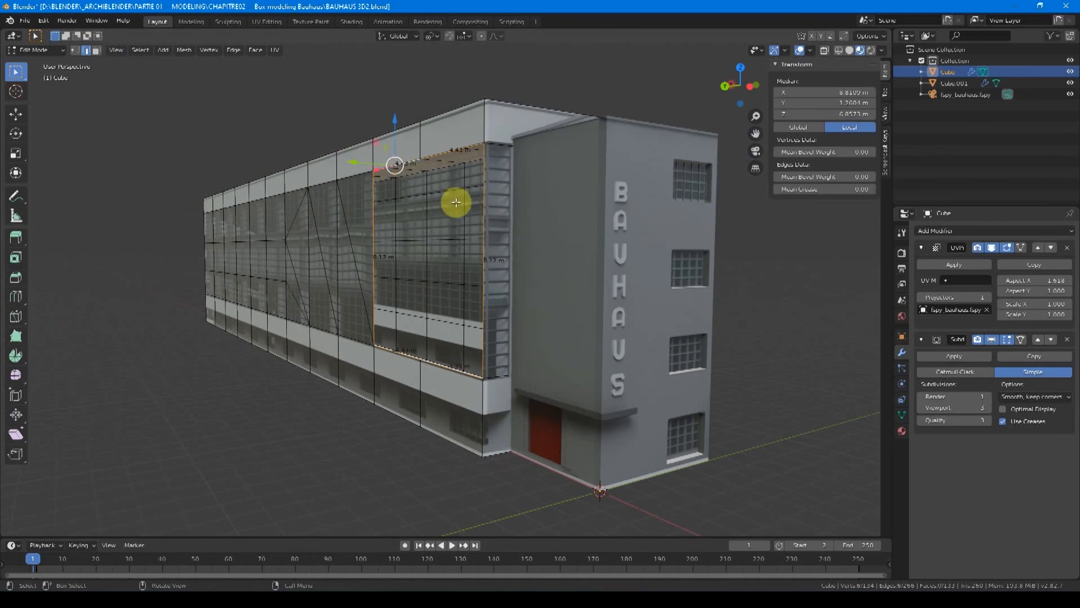
{"action": "key", "text": "f"}
{"action": "key", "text": "ctrl+z"}
{"action": "key", "text": "alt+f"}
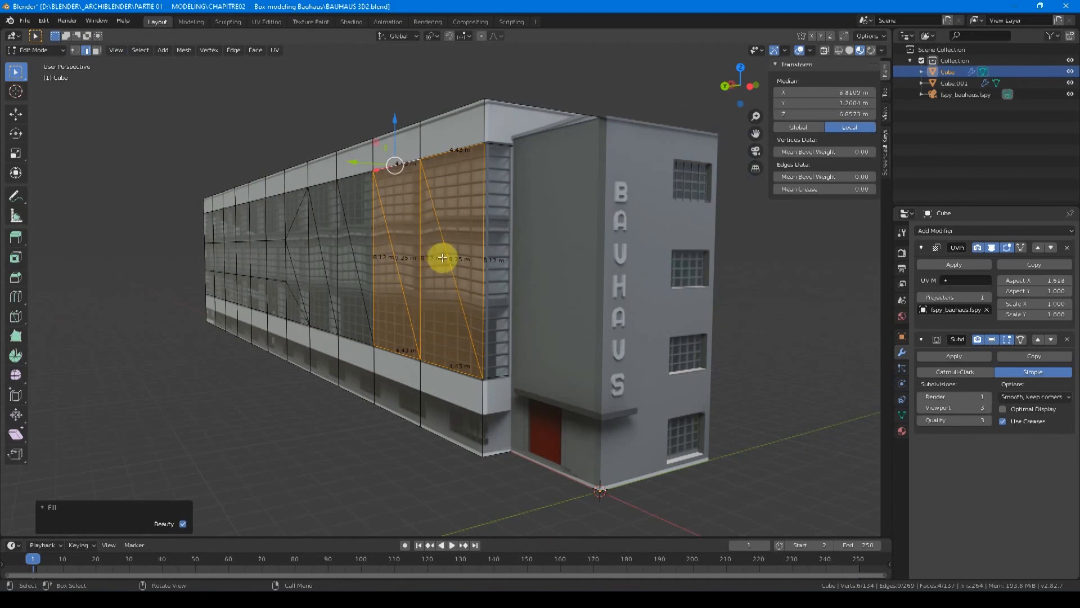
{"action": "key", "text": "alt+j"}
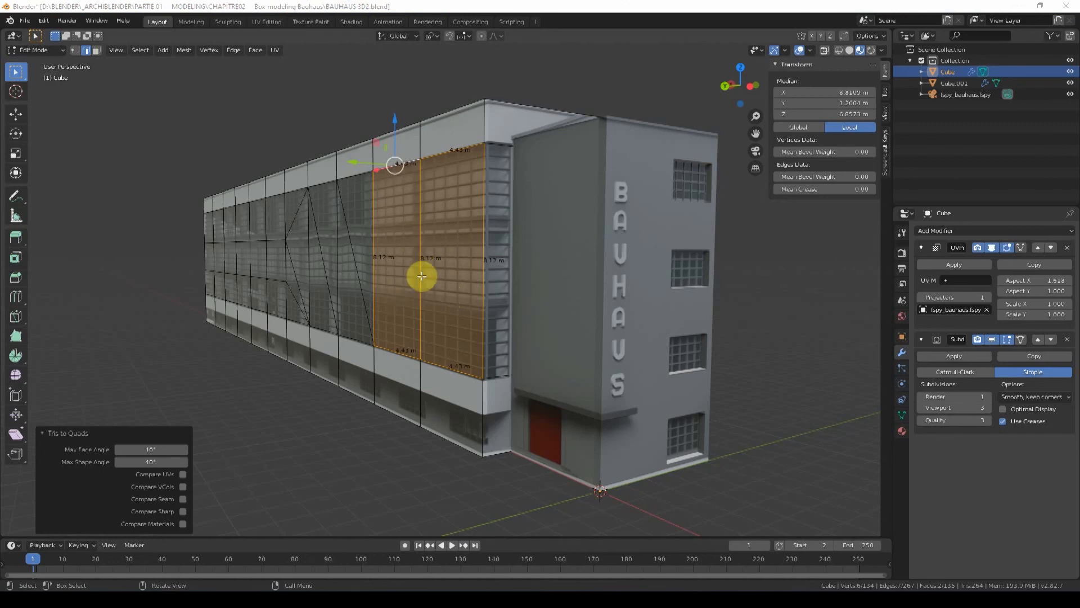
{"action": "left_click", "coordinate": [471, 6]}
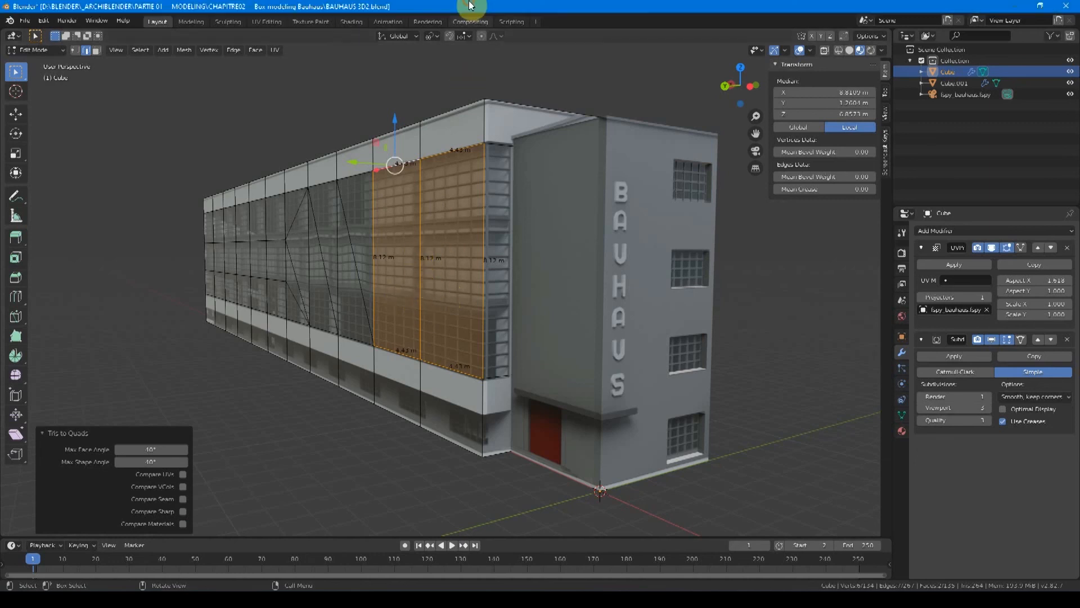
{"action": "key", "text": "Tab"}
{"action": "left_click", "coordinate": [42, 21]}
{"action": "left_click", "coordinate": [58, 44]}
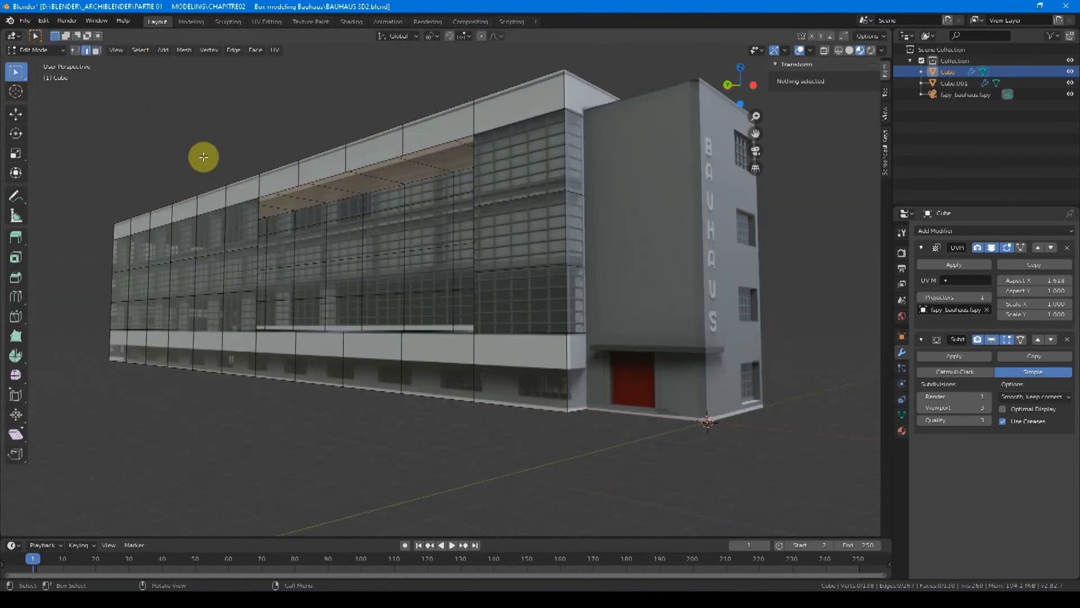
- Select the boundary edge loop of the four-bay facade opening and close it with Grid Fill
{"action": "left_click", "coordinate": [279, 190], "text": "alt"}
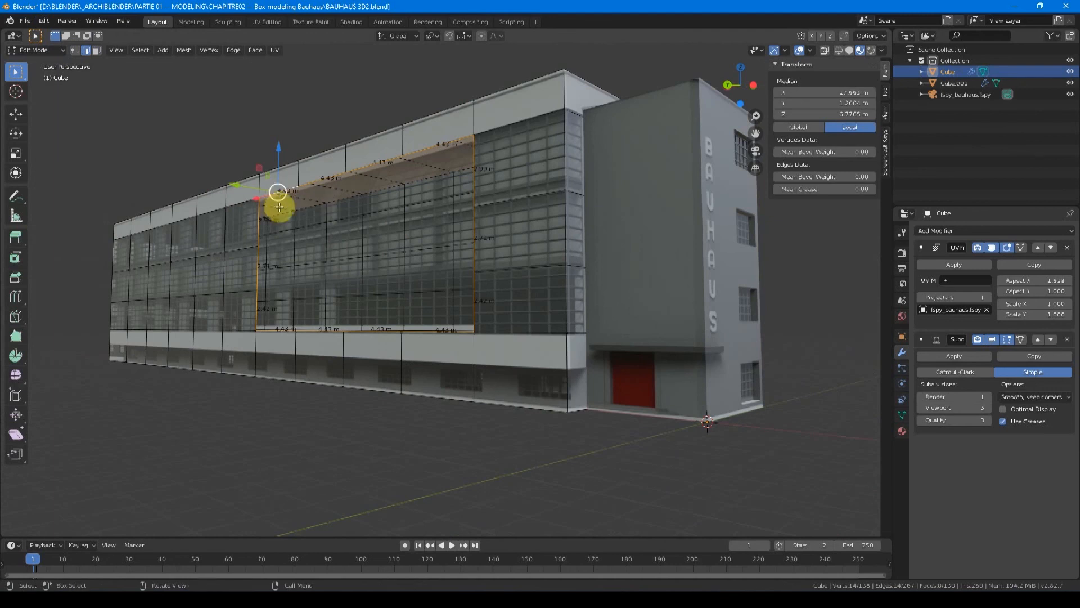
{"action": "left_click", "coordinate": [253, 49]}
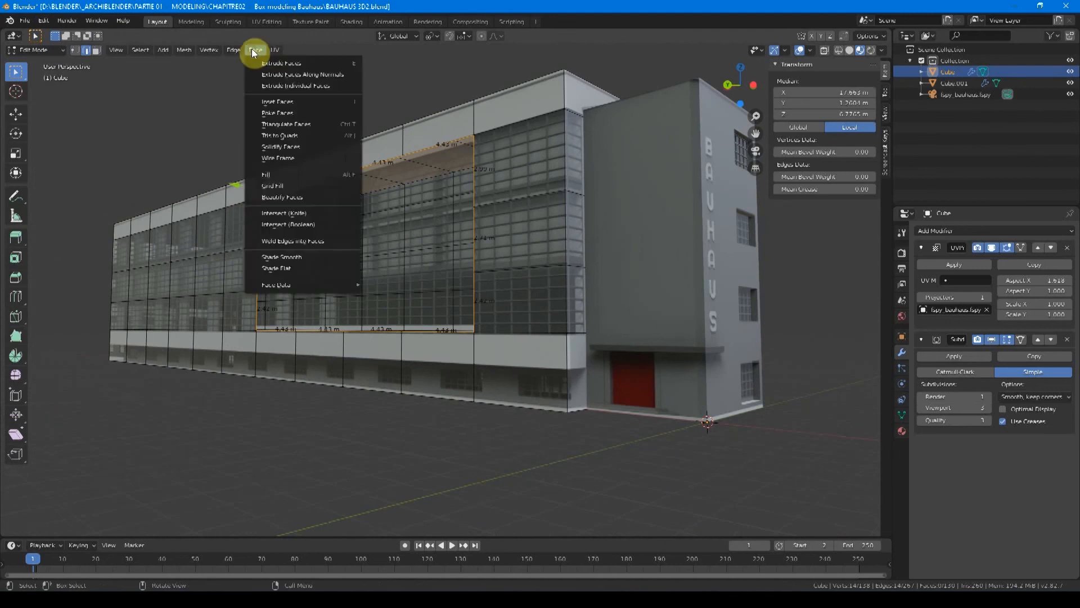
{"action": "left_click", "coordinate": [314, 186]}
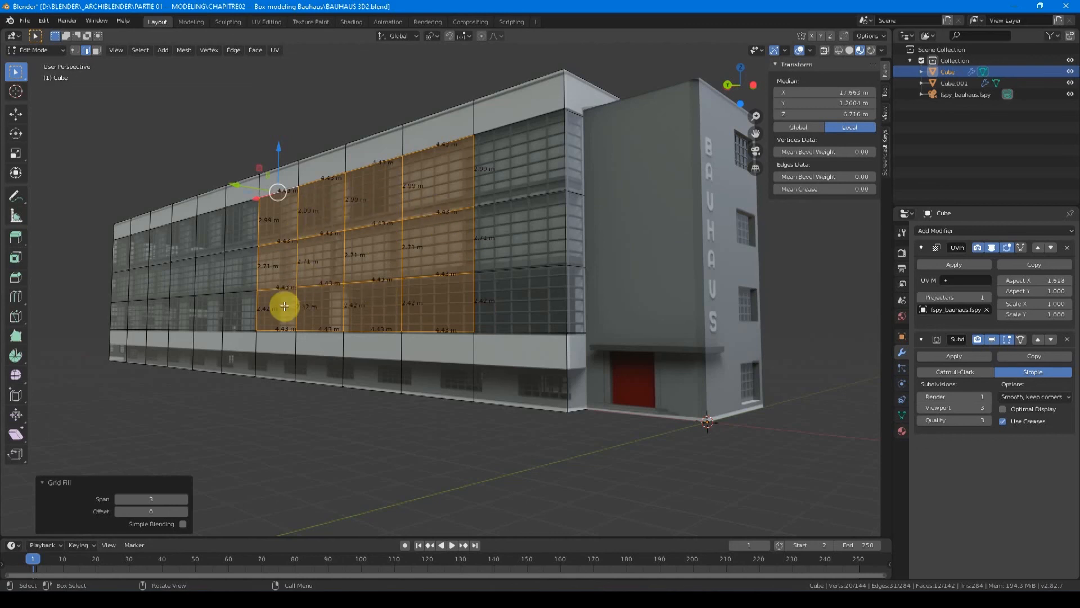
- Try a Grid Fill offset of 3 and a span of 6 on the four-bay opening
{"action": "left_click", "coordinate": [185, 512]}
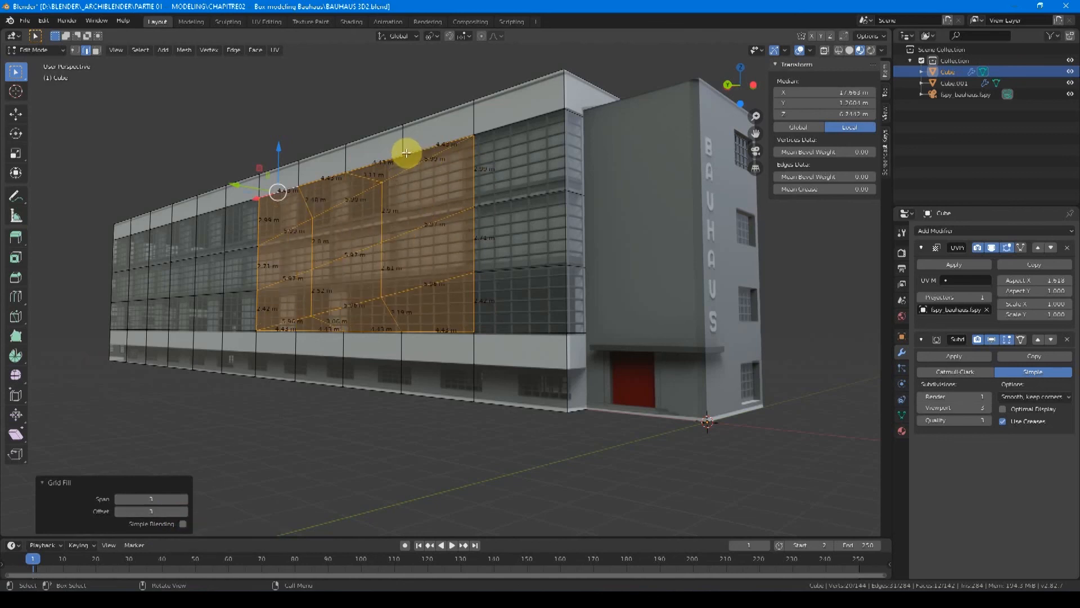
{"action": "left_click", "coordinate": [186, 498]}
{"action": "left_click", "coordinate": [186, 499]}
{"action": "left_click", "coordinate": [186, 499]}
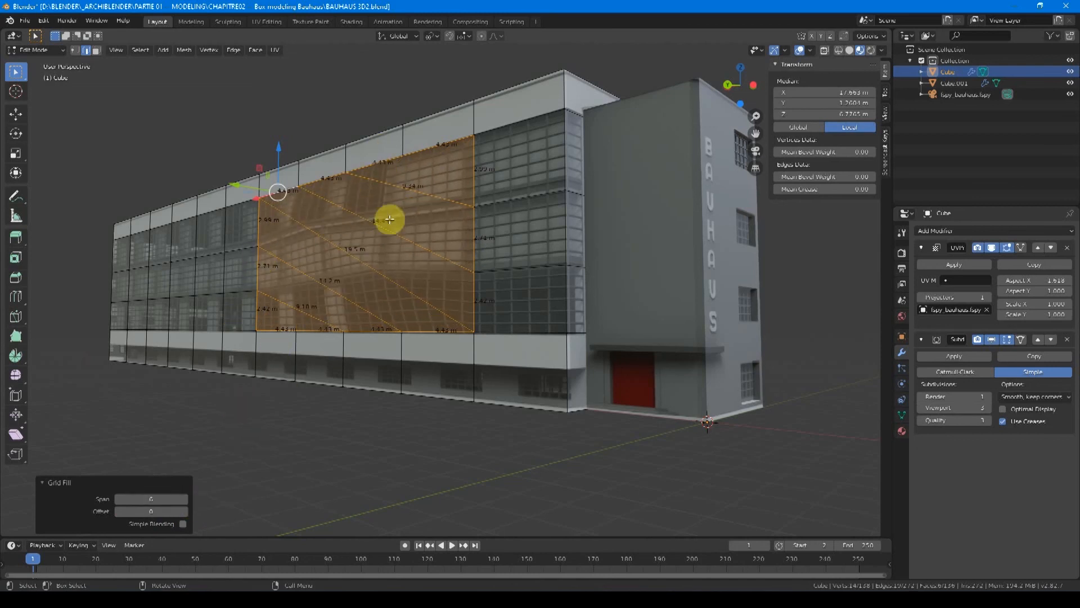
- Set the Grid Fill span to 1
{"action": "left_click", "coordinate": [119, 499]}
{"action": "type", "text": "1"}
{"action": "key", "text": "Return"}
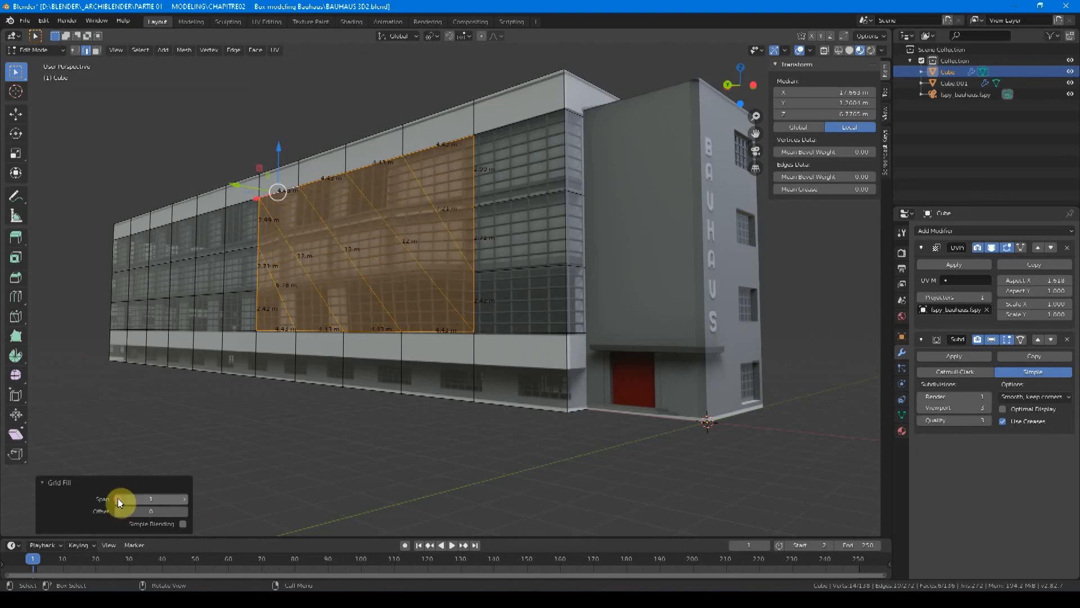
- Set the Grid Fill span to 3 so the four-bay opening follows the facade's bays and floors
{"action": "left_click", "coordinate": [183, 499]}
{"action": "left_click", "coordinate": [183, 500]}
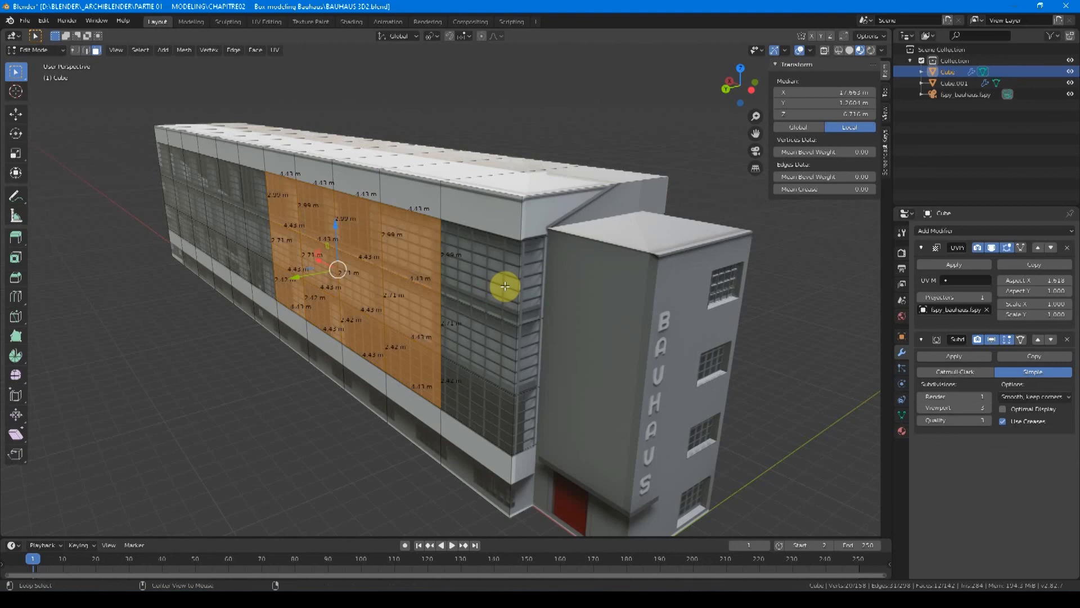
- Select the face loop of the uppermost window row along the main block's whole facade, including the corner beside the tower
{"action": "left_click", "coordinate": [503, 285], "text": "alt"}
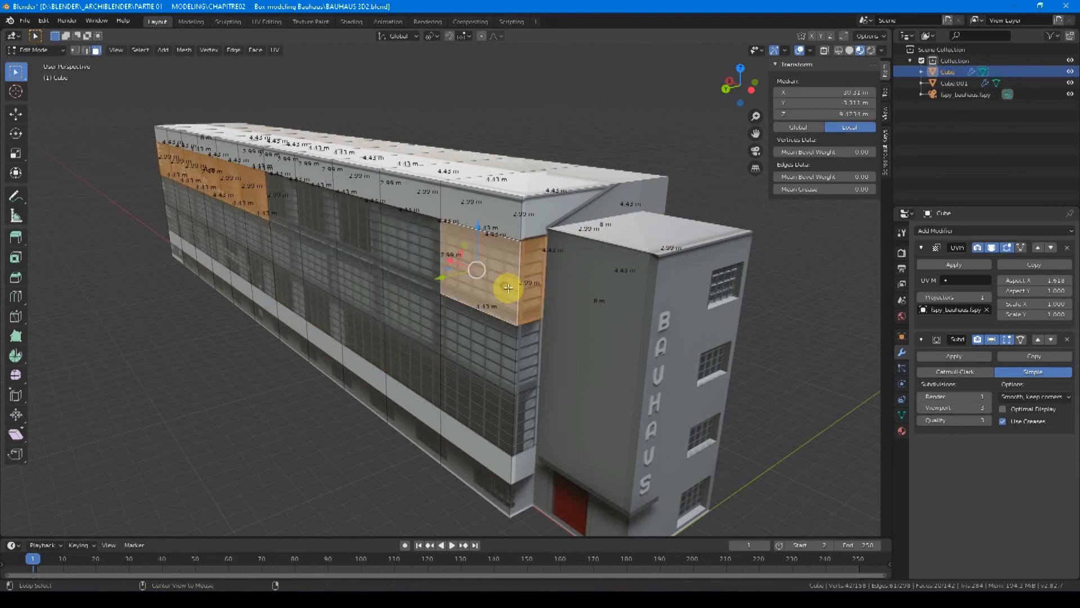
{"action": "left_click", "coordinate": [461, 319], "text": "alt"}
{"action": "left_click", "coordinate": [285, 218], "text": "alt"}
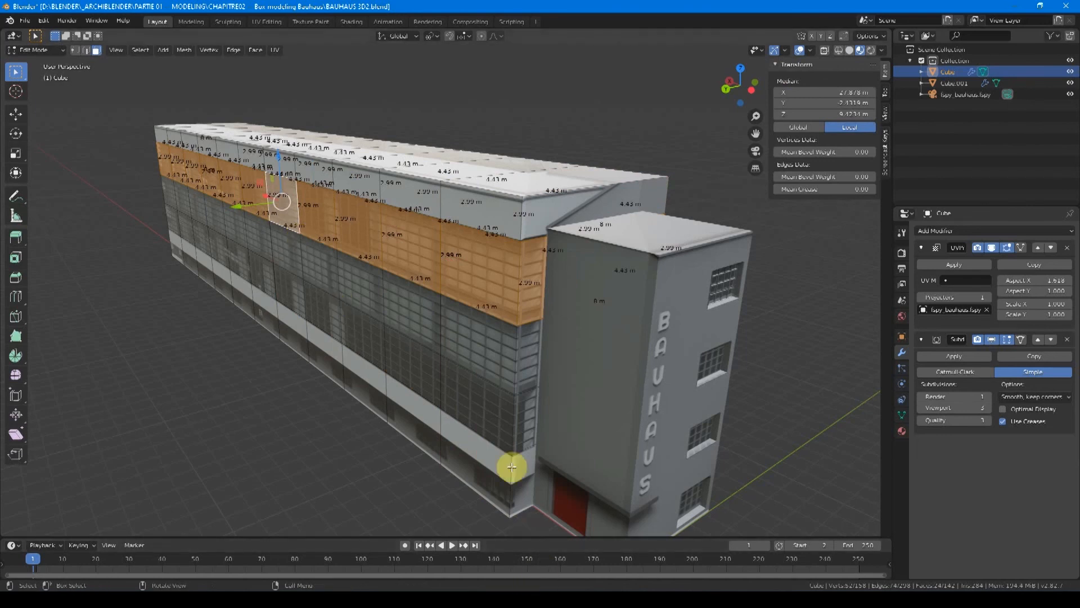
- Extrude the main block's base face row inward, and add 7 evenly spaced horizontal loop cuts across the lowest window row
{"action": "left_click", "coordinate": [509, 484]}
{"action": "key", "text": "e"}
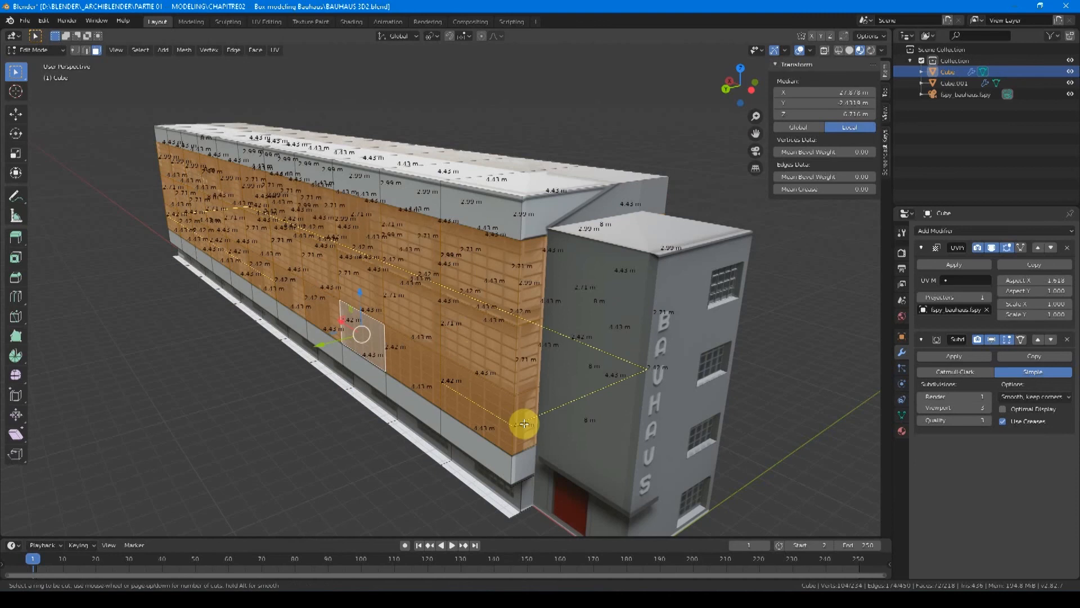
{"action": "left_click", "coordinate": [523, 424]}
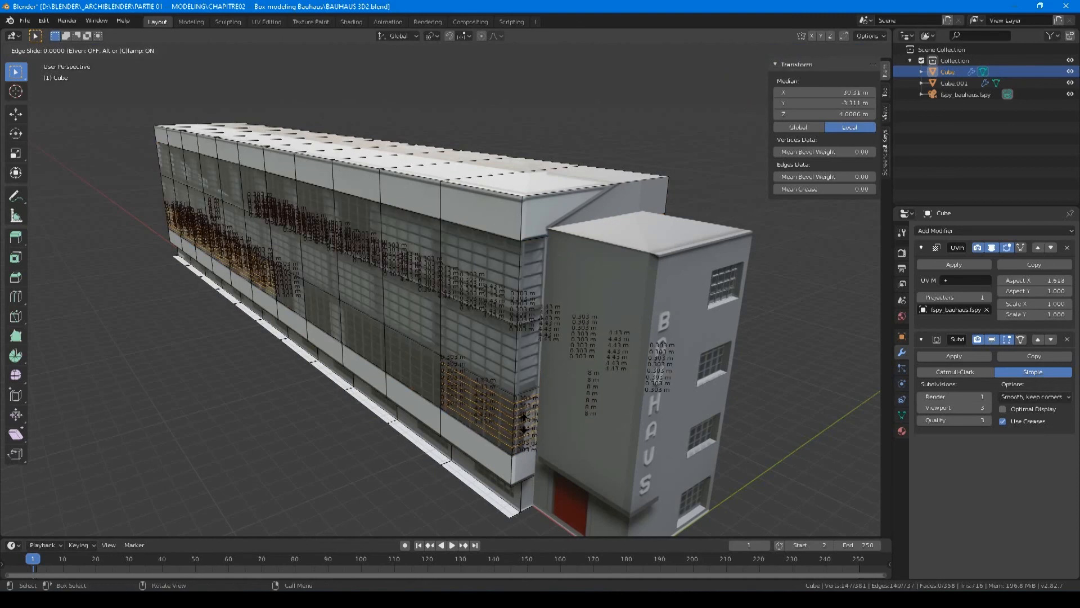
{"action": "left_click", "coordinate": [530, 417]}
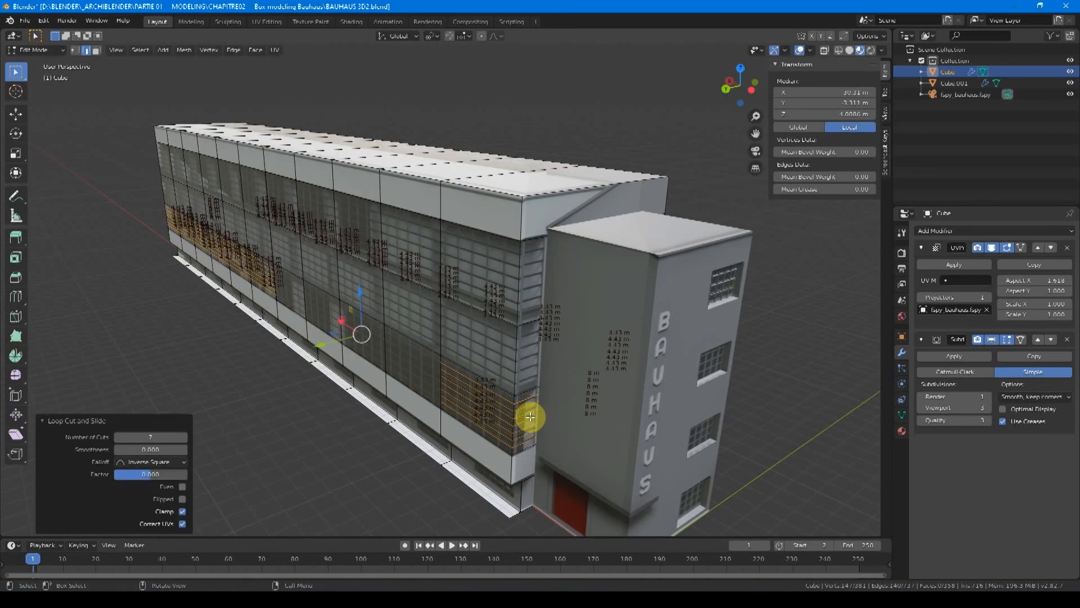